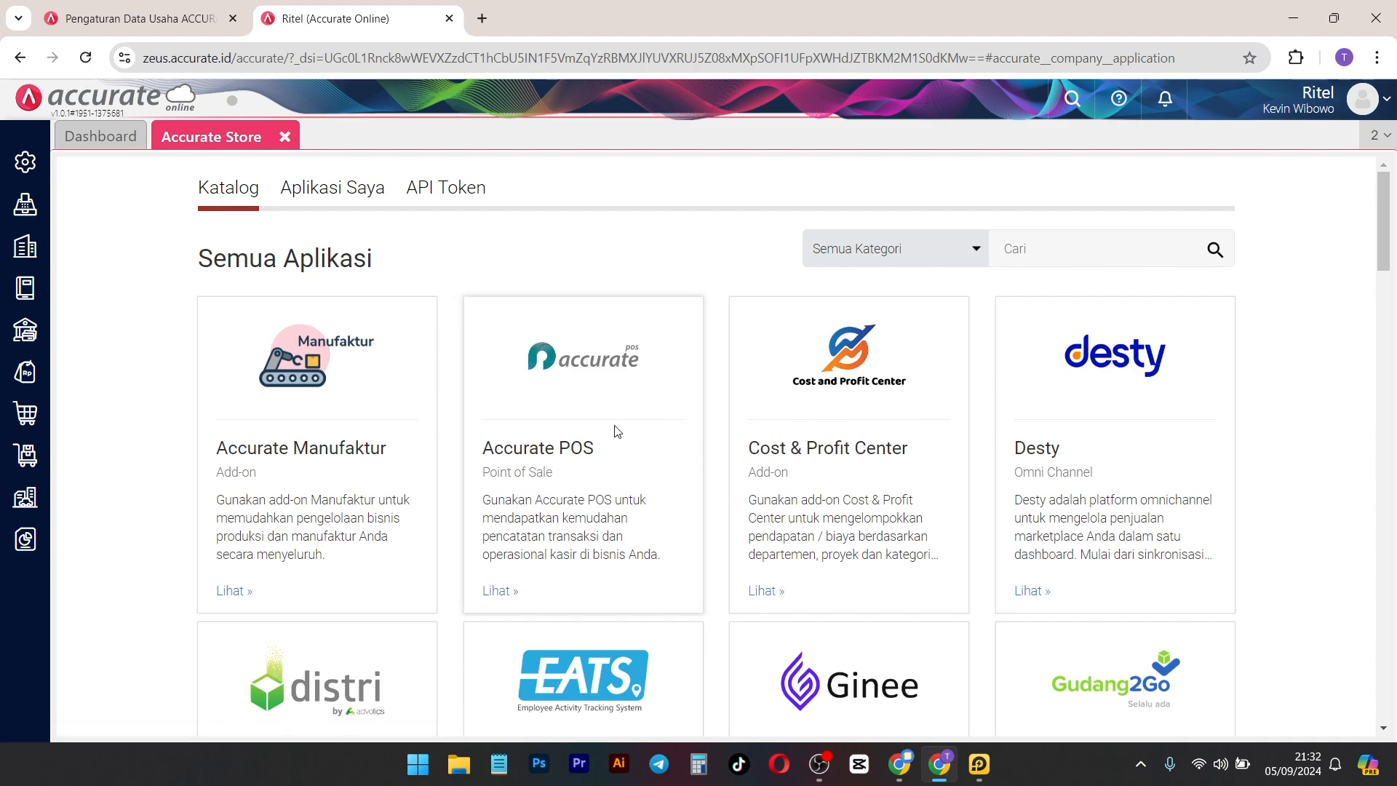
Step: Open the Accurate POS listing in the Accurate Store catalog, read its description and display the application's POS settings
click(486, 592)
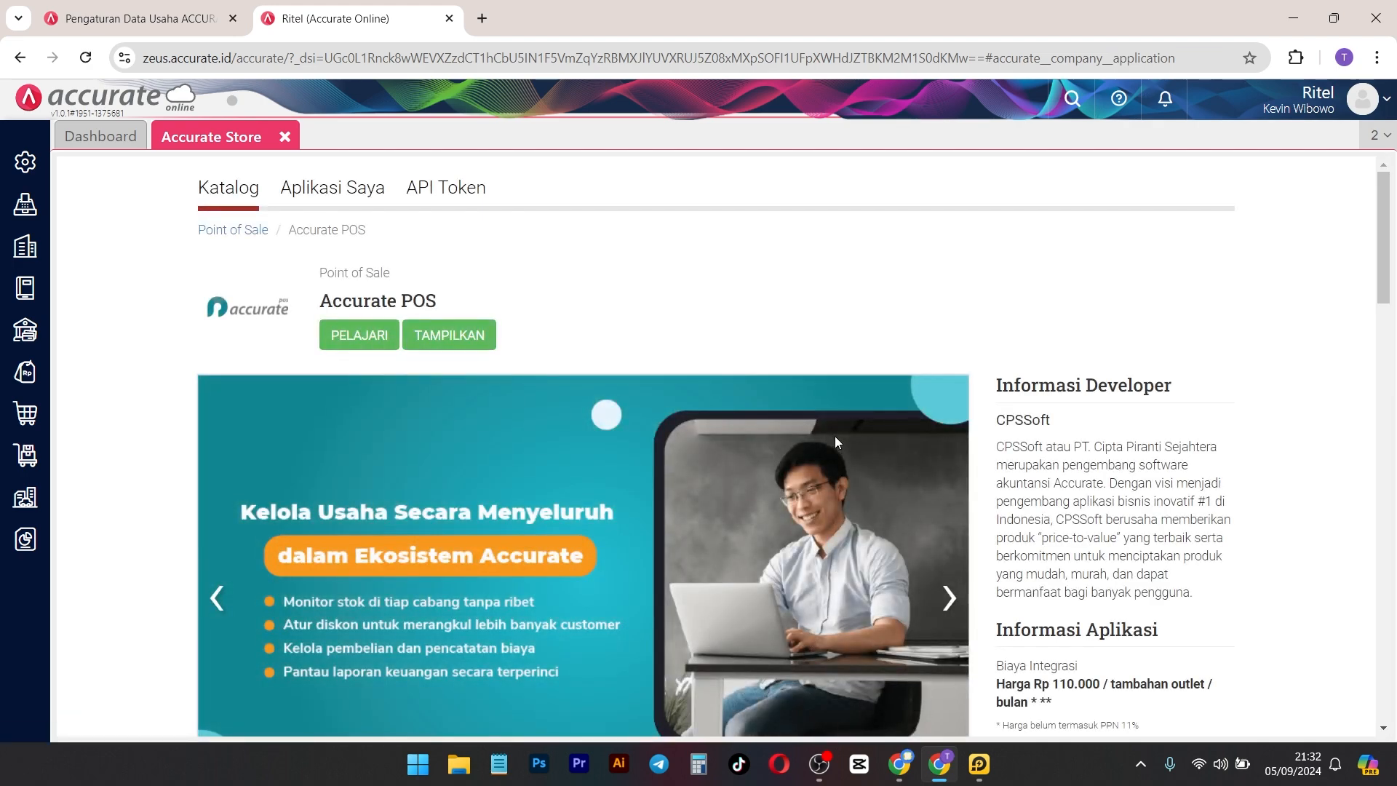
scroll(1019, 463, down, 1)
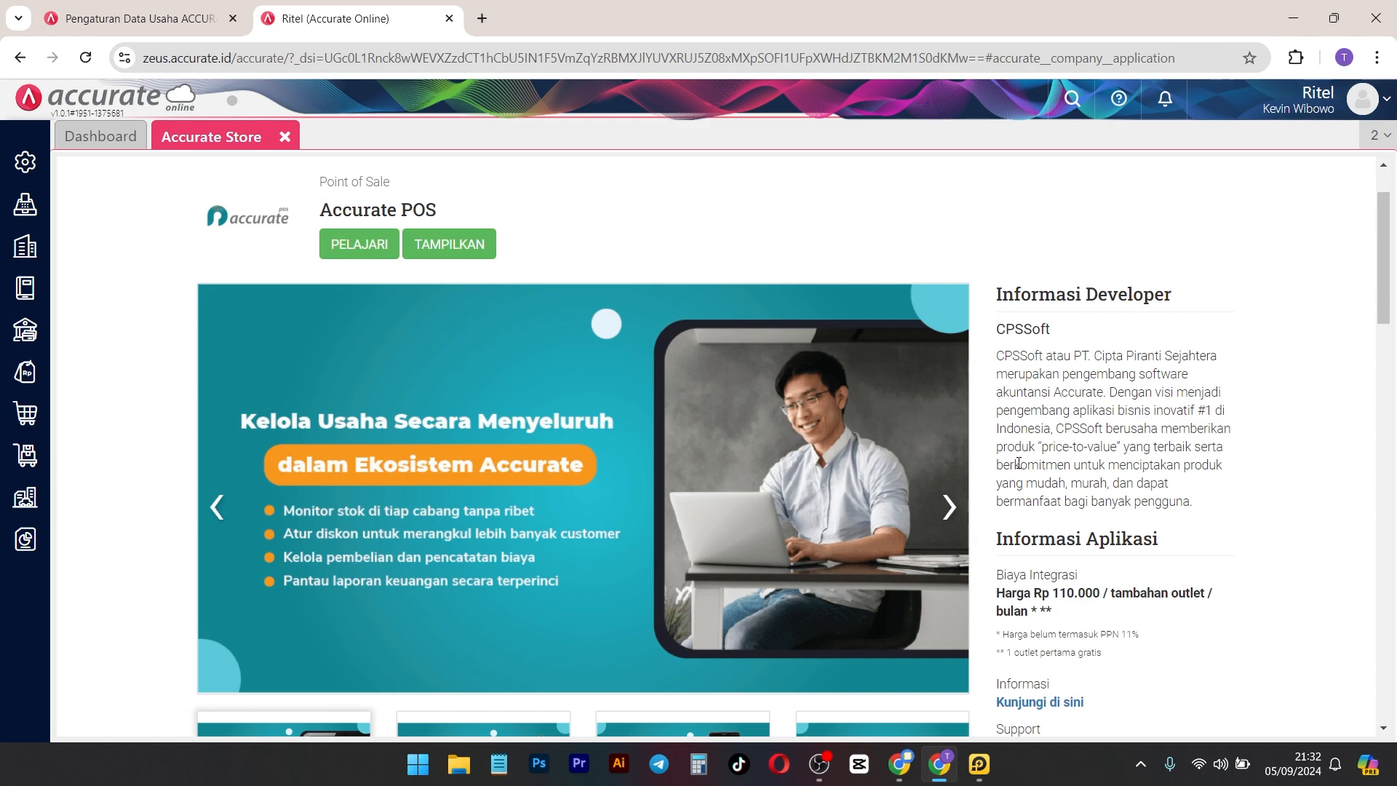
scroll(1200, 555, down, 3)
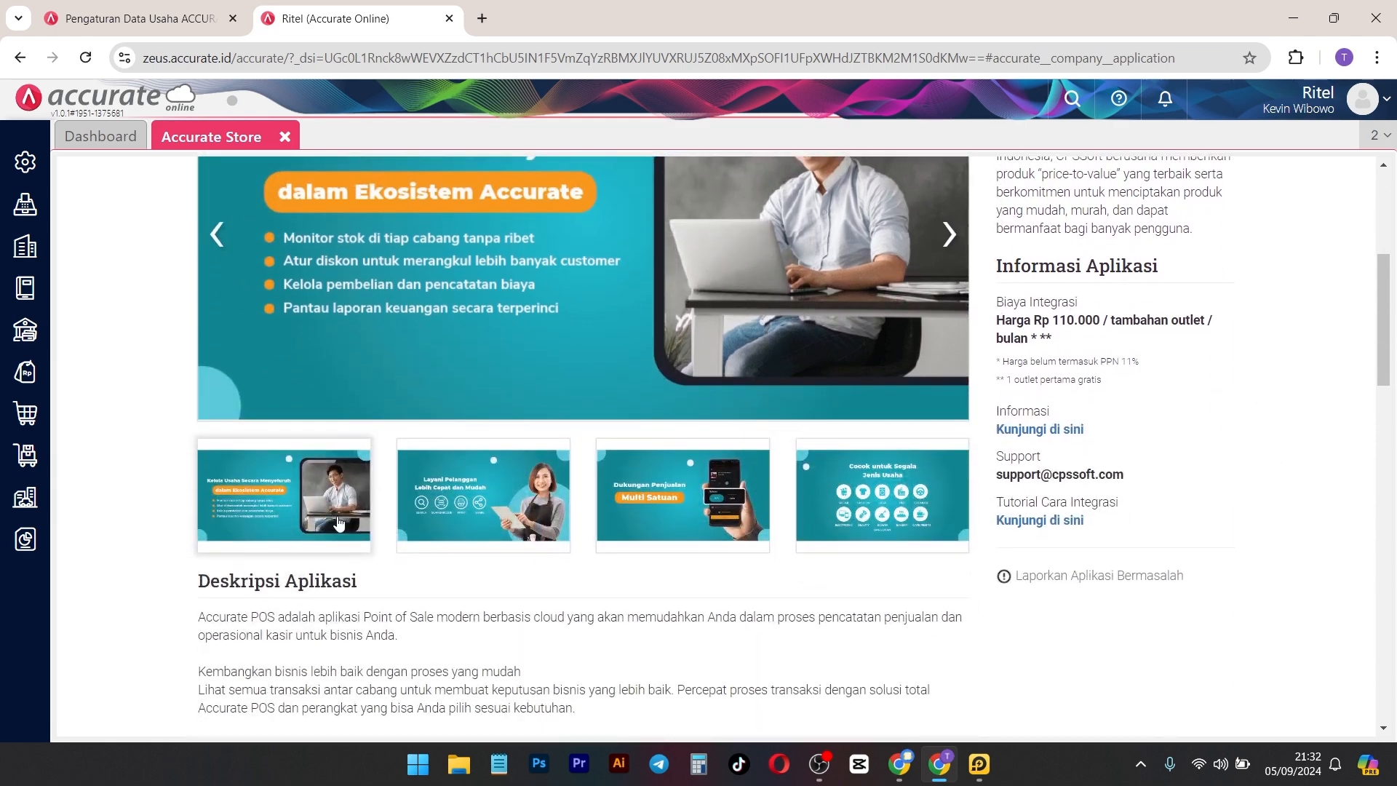
scroll(380, 592, down, 3)
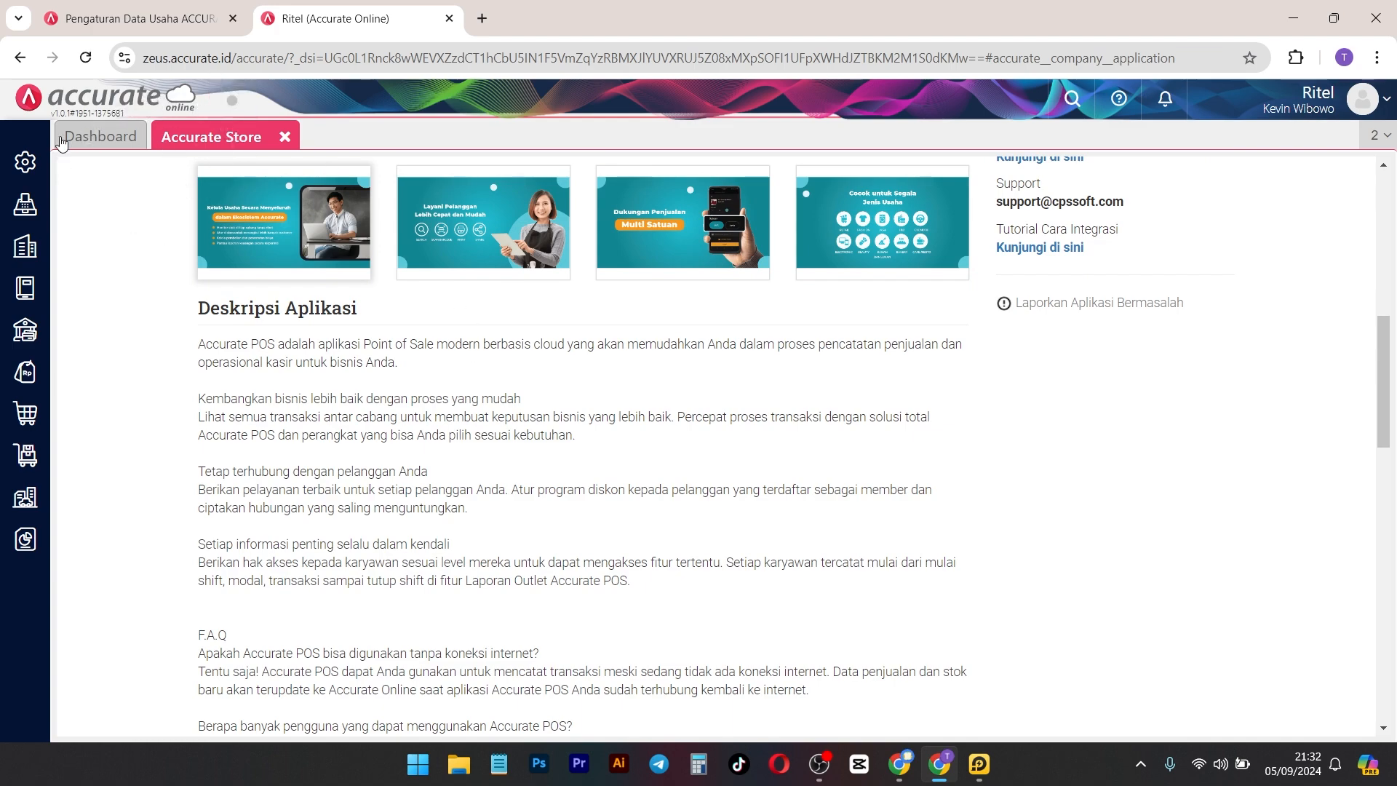
click(24, 161)
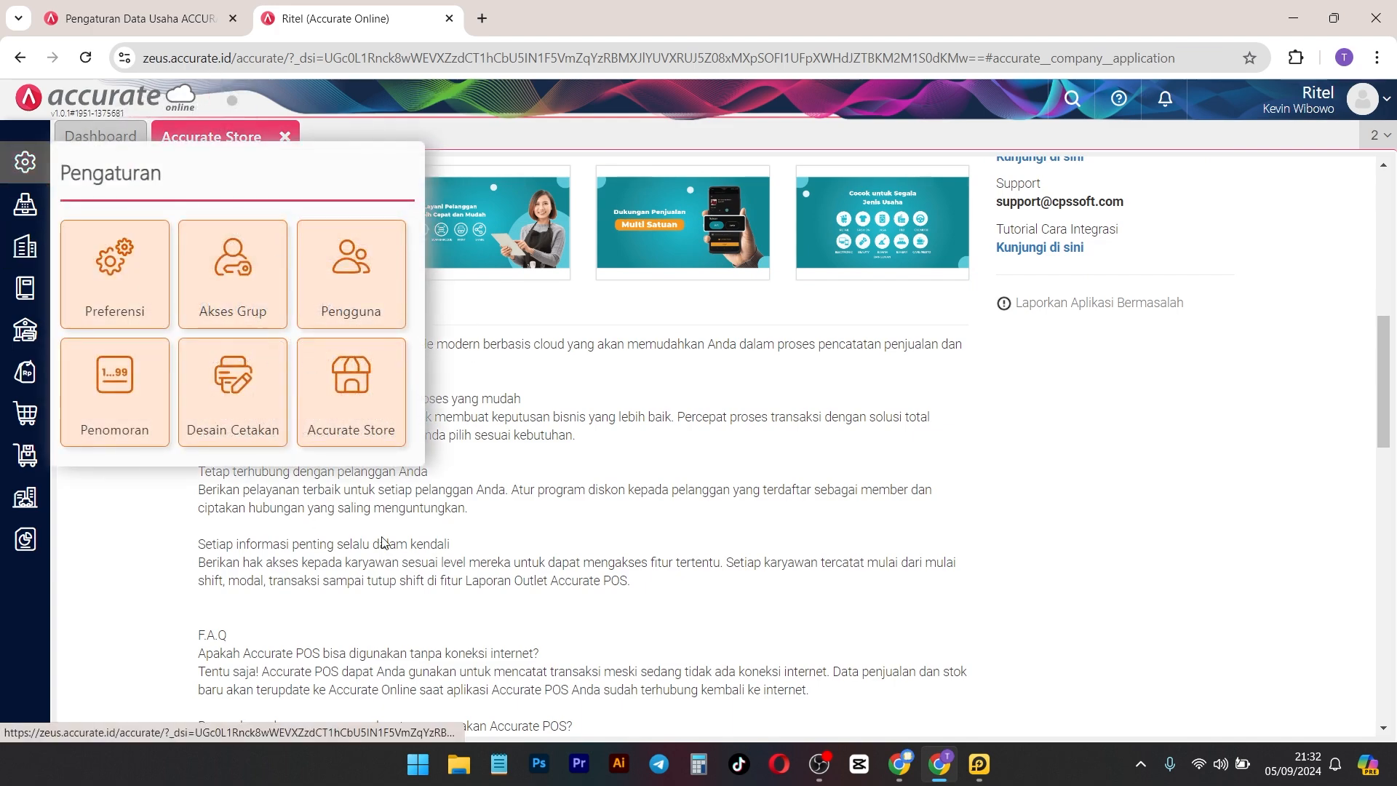
click(769, 459)
scroll(582, 480, up, 6)
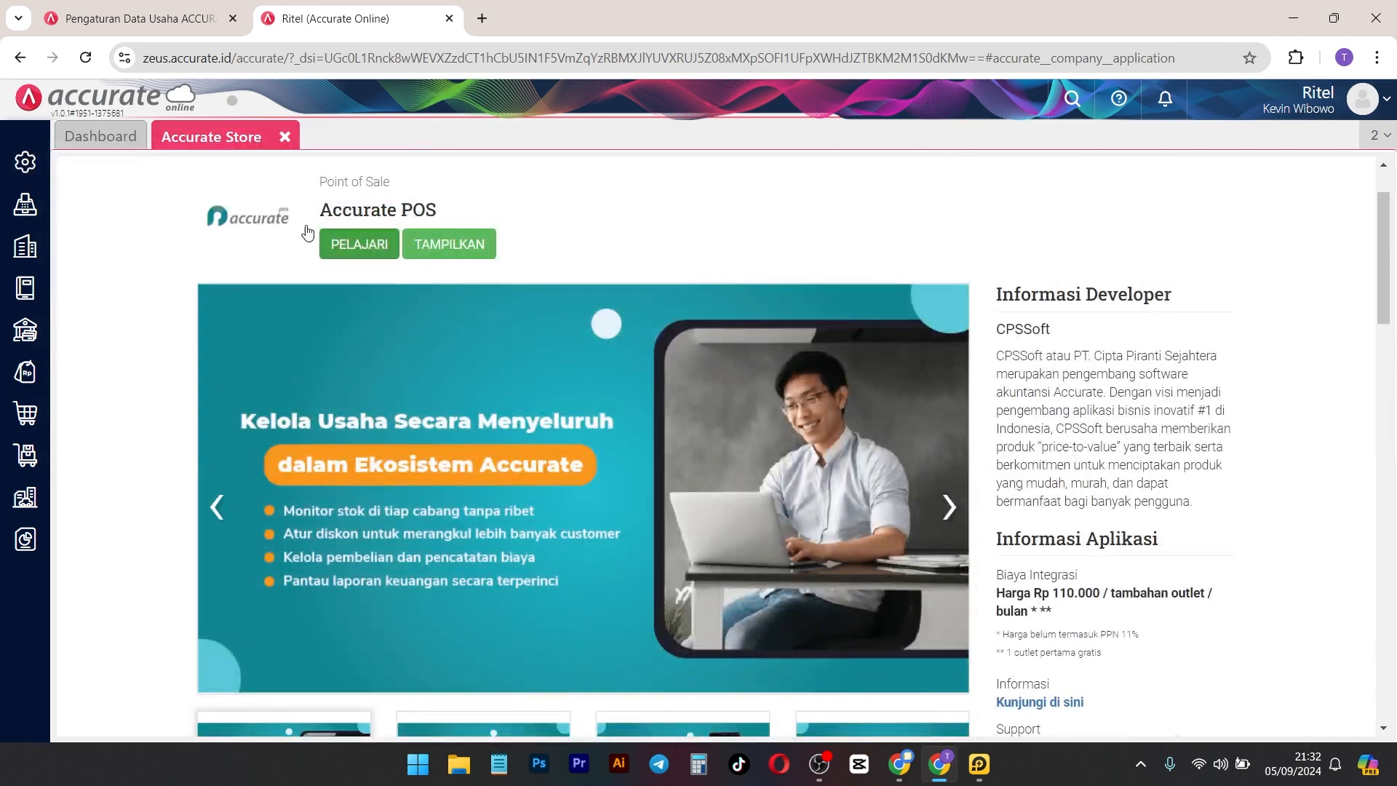
click(442, 256)
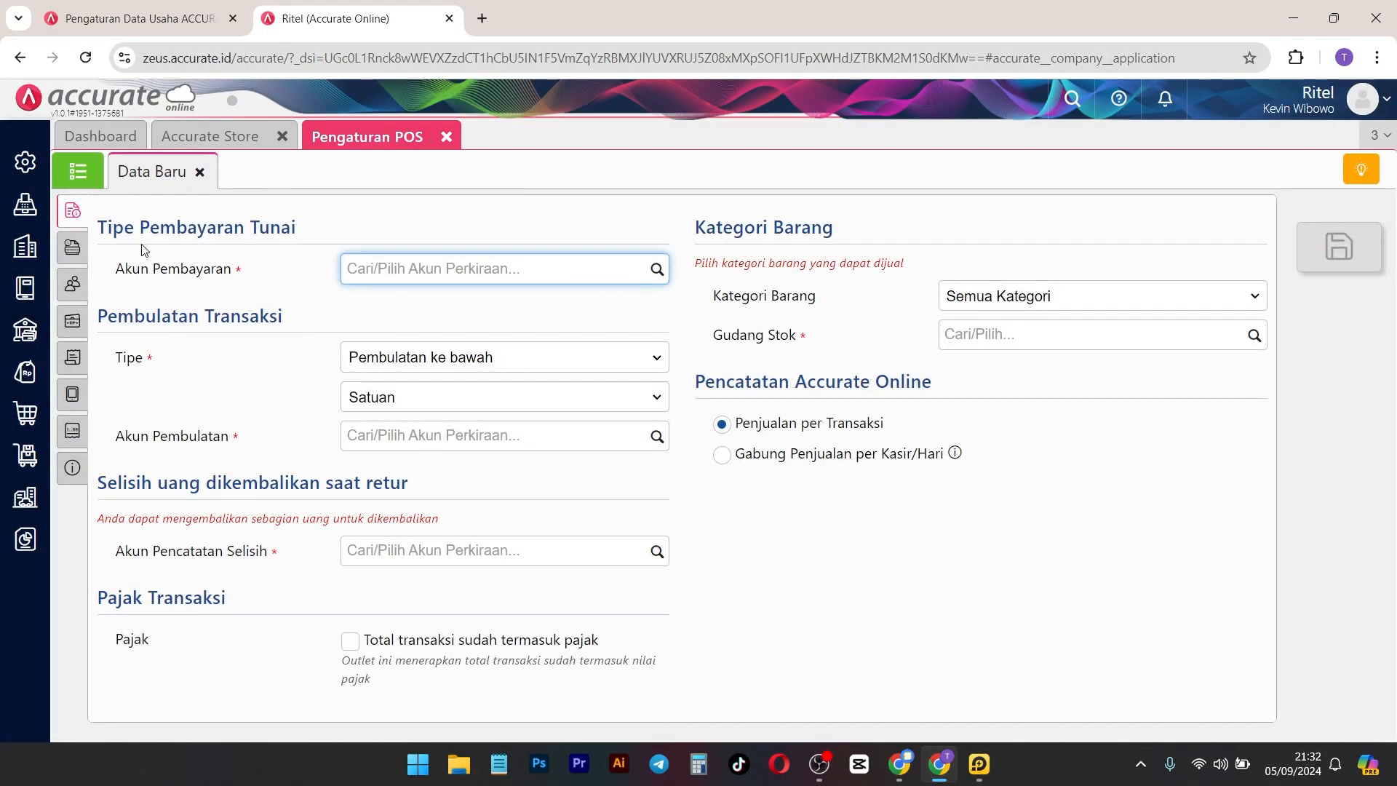
Step: Review the installed applications and the Accurate Manufaktur and Accurate POS listings in the store, and return to Pengaturan POS
click(210, 136)
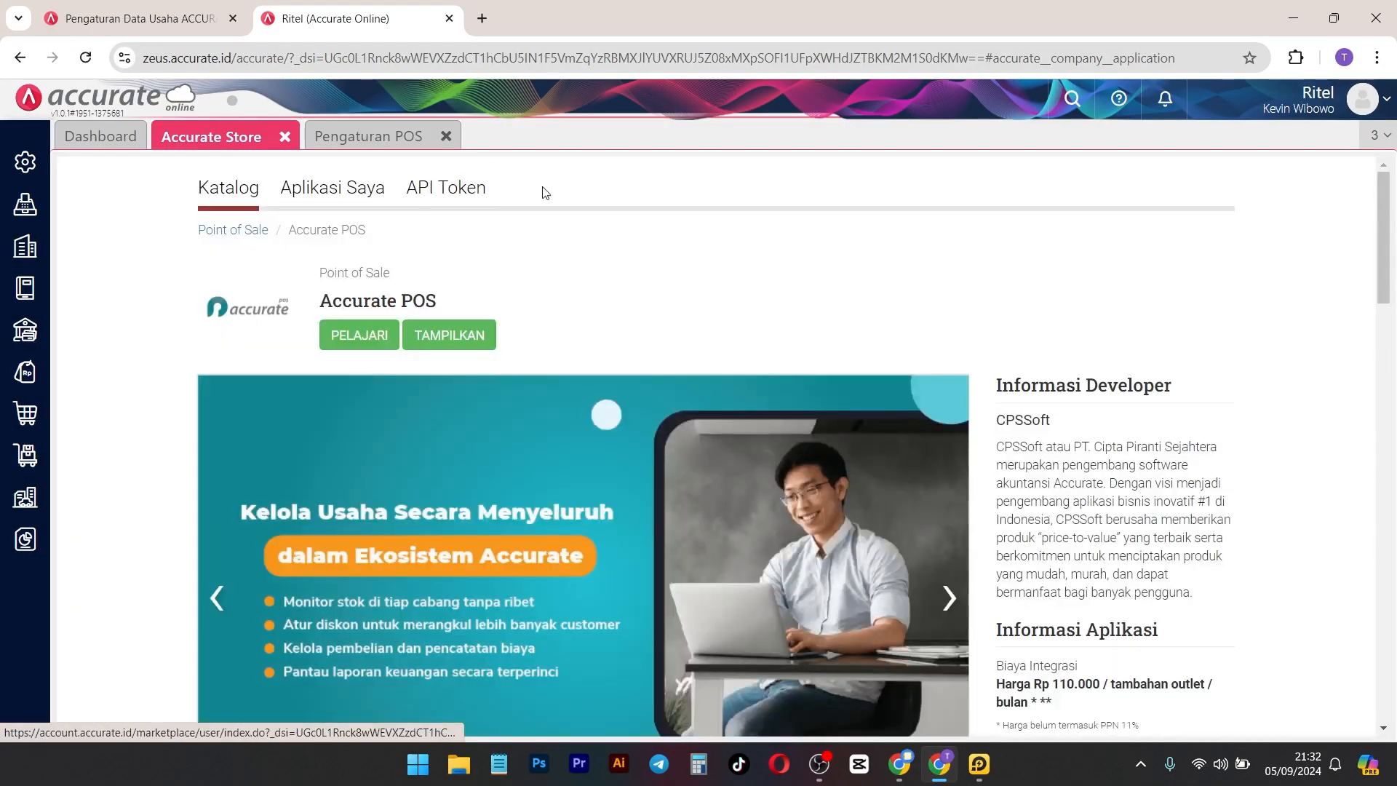
click(318, 192)
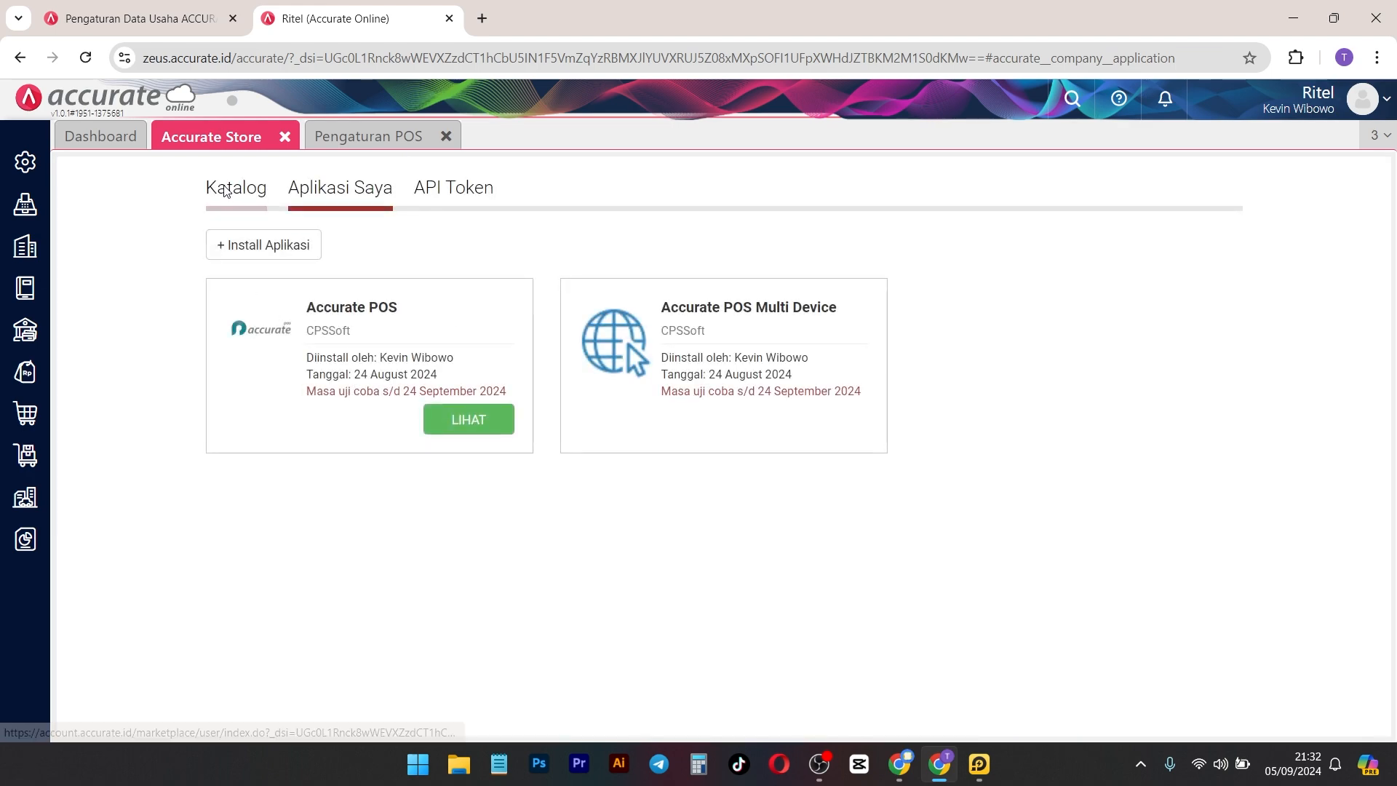
click(219, 188)
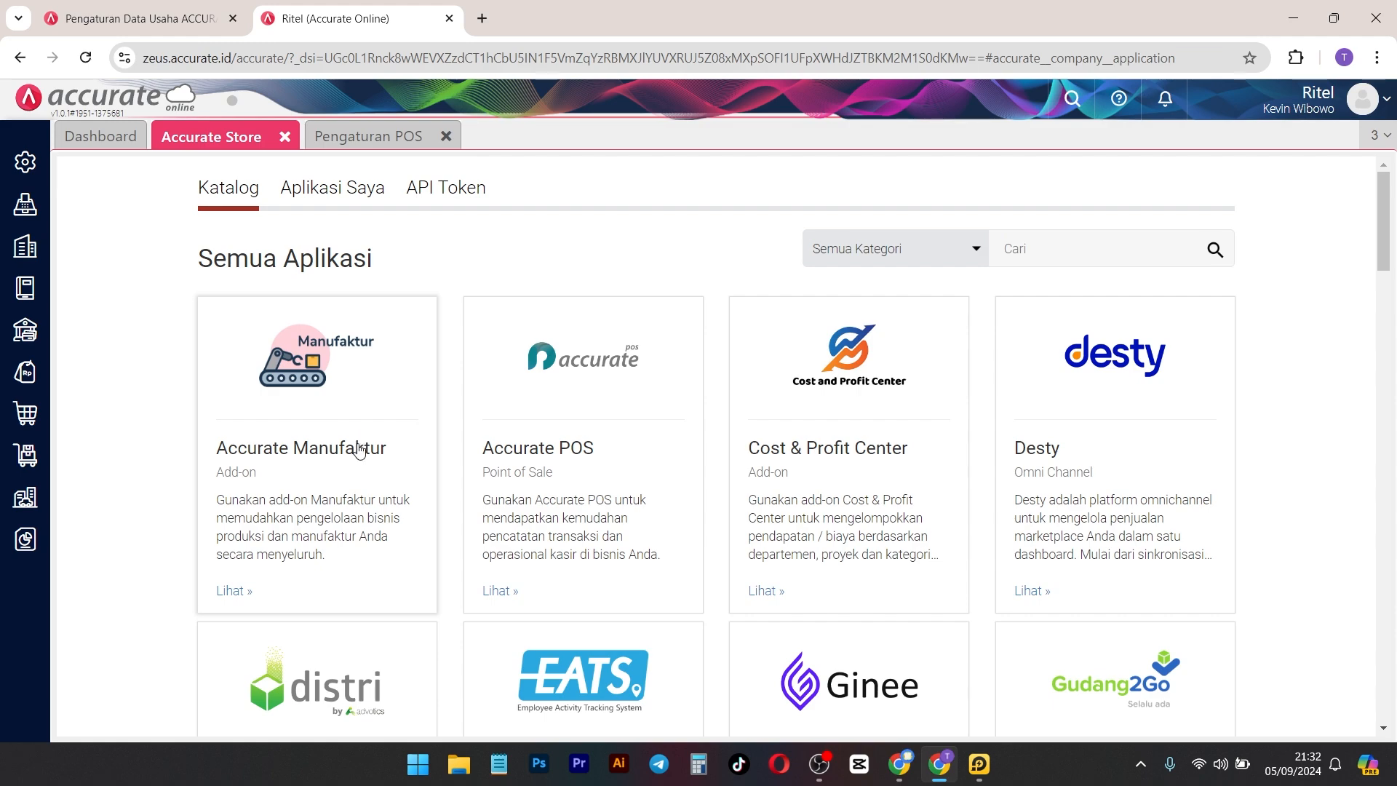
click(357, 446)
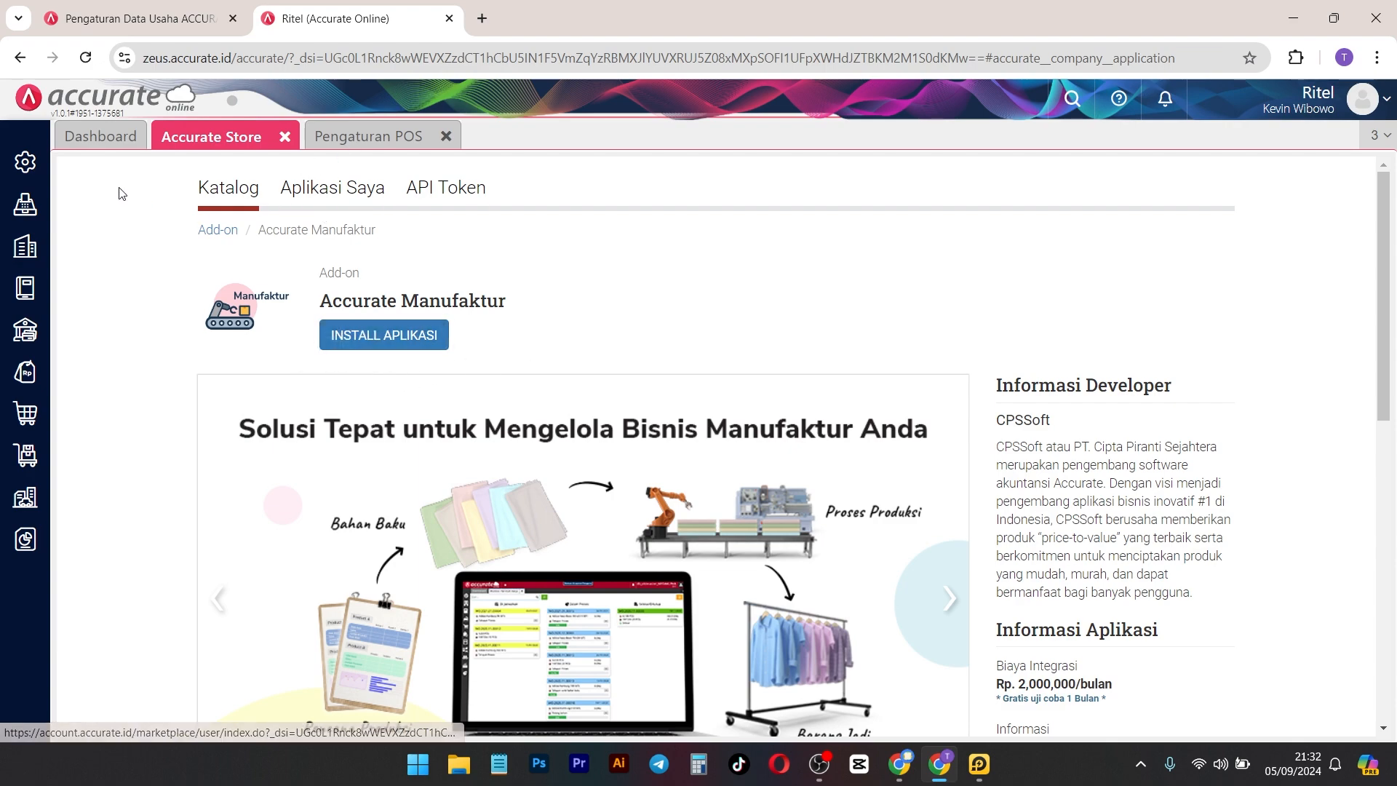
click(240, 190)
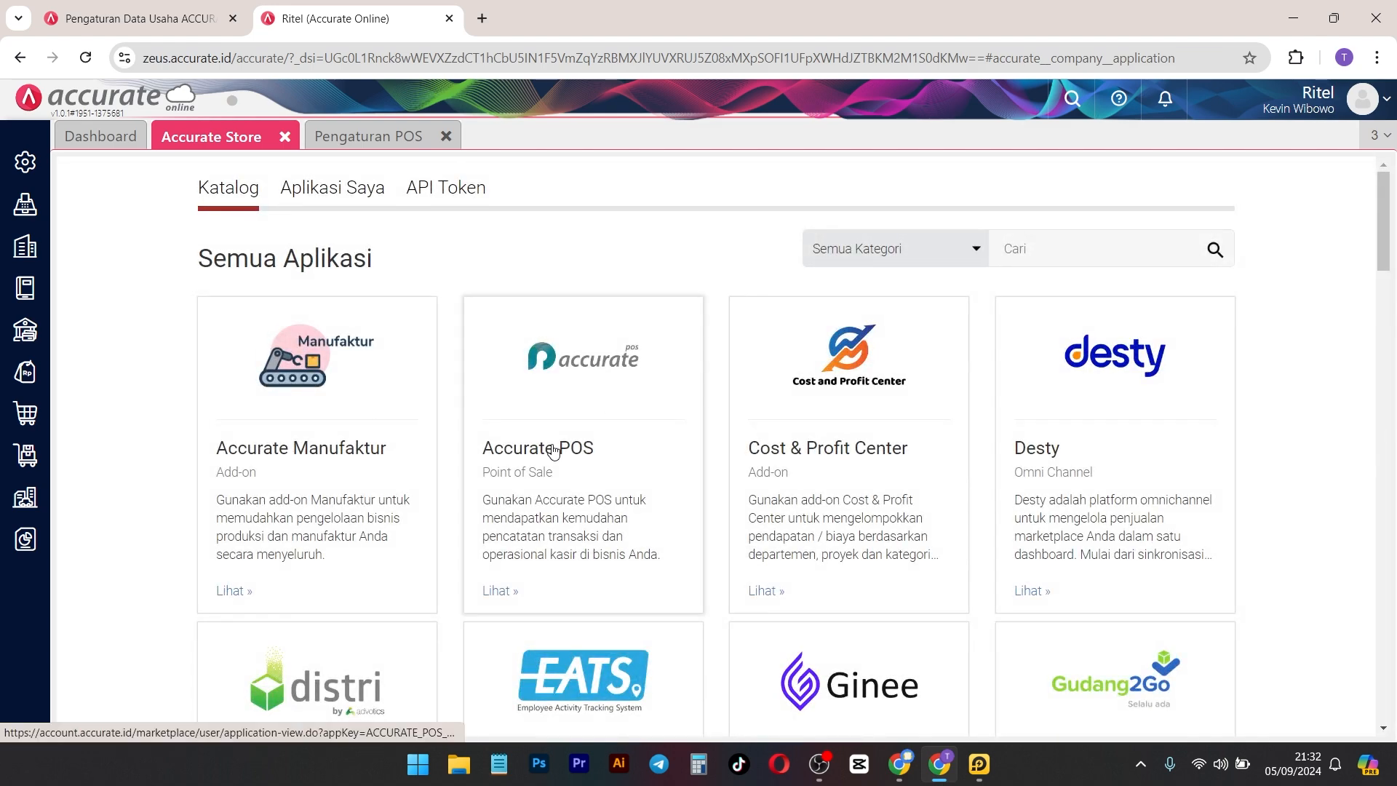
click(549, 448)
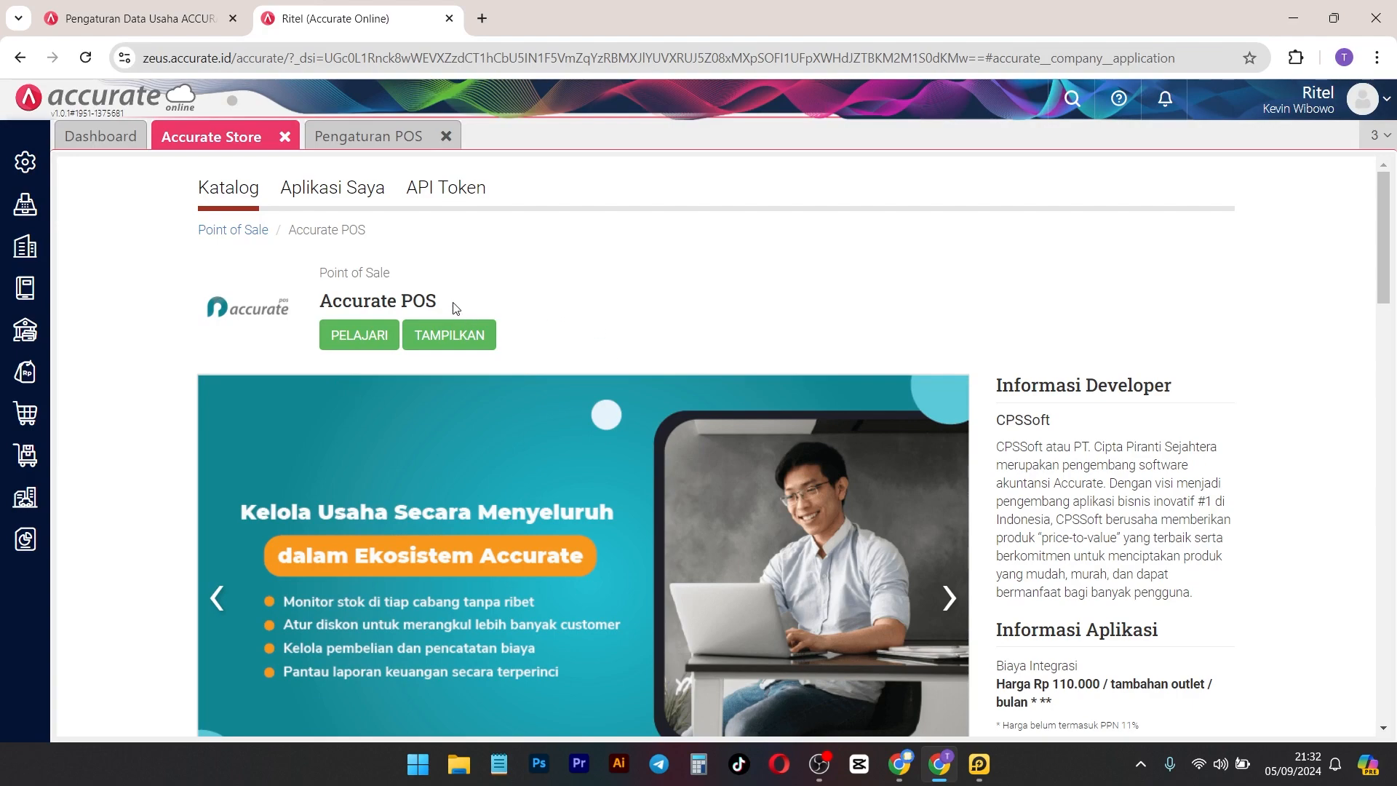
click(355, 140)
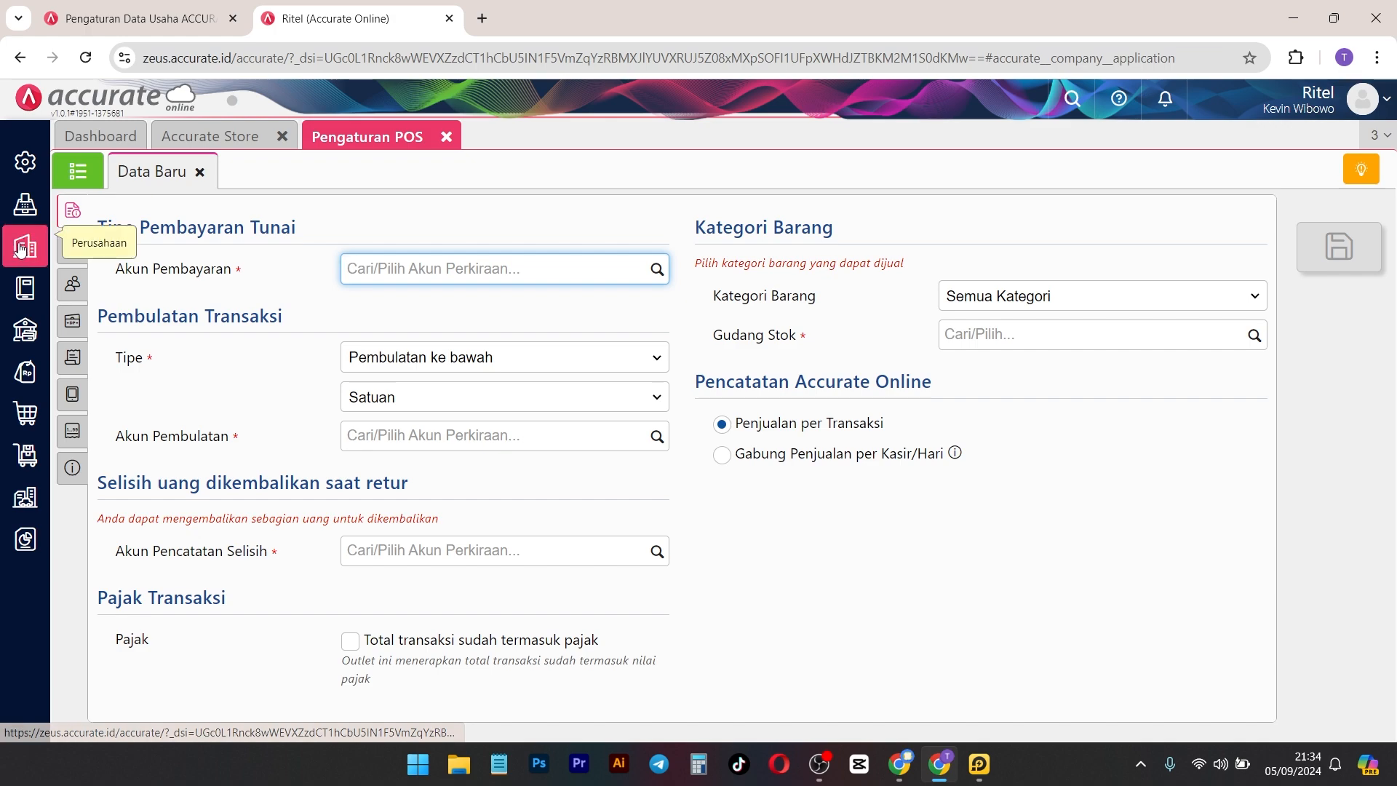
Step: Open Akun Perkiraan from the general ledger (Buku Besar) and review the list of existing accounts
mouse_move(19, 227)
mouse_move(25, 288)
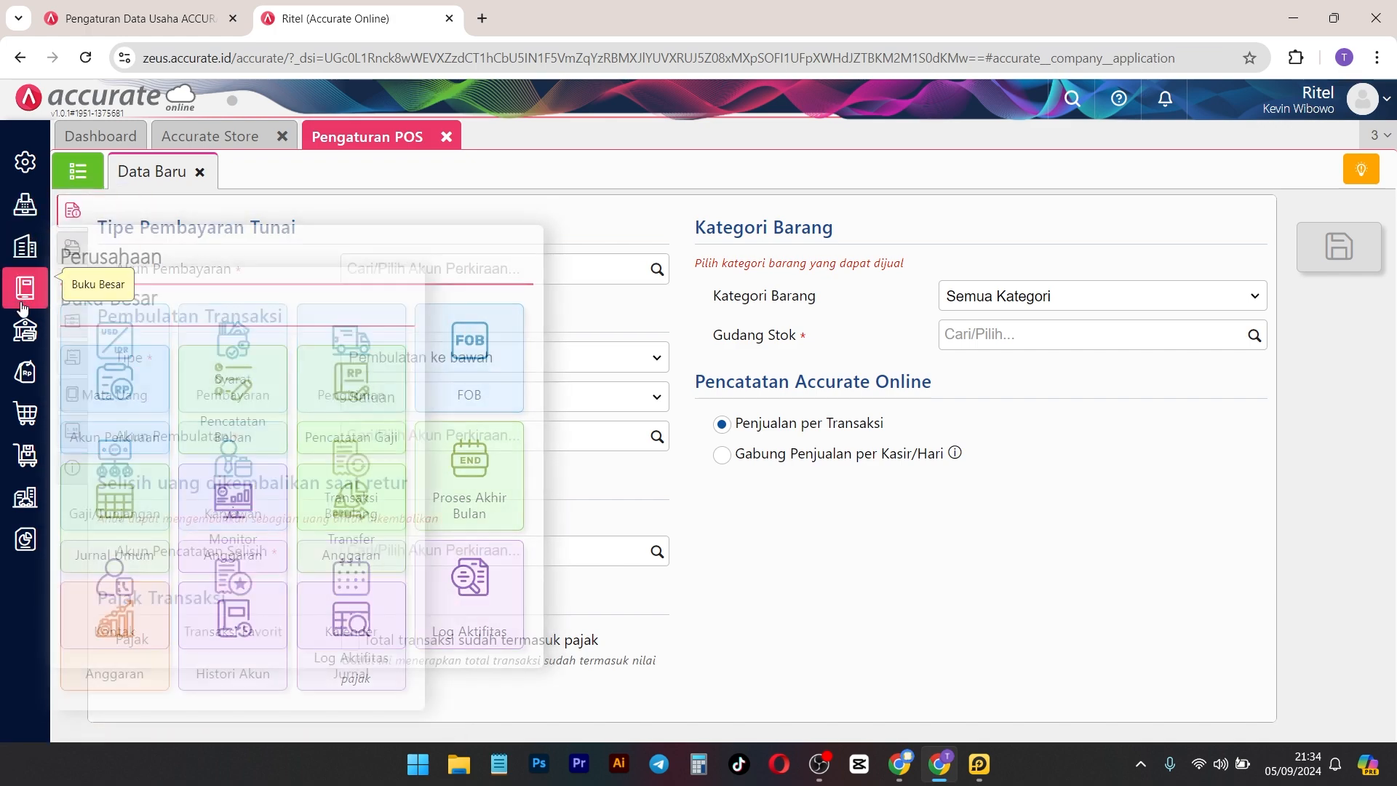
click(138, 407)
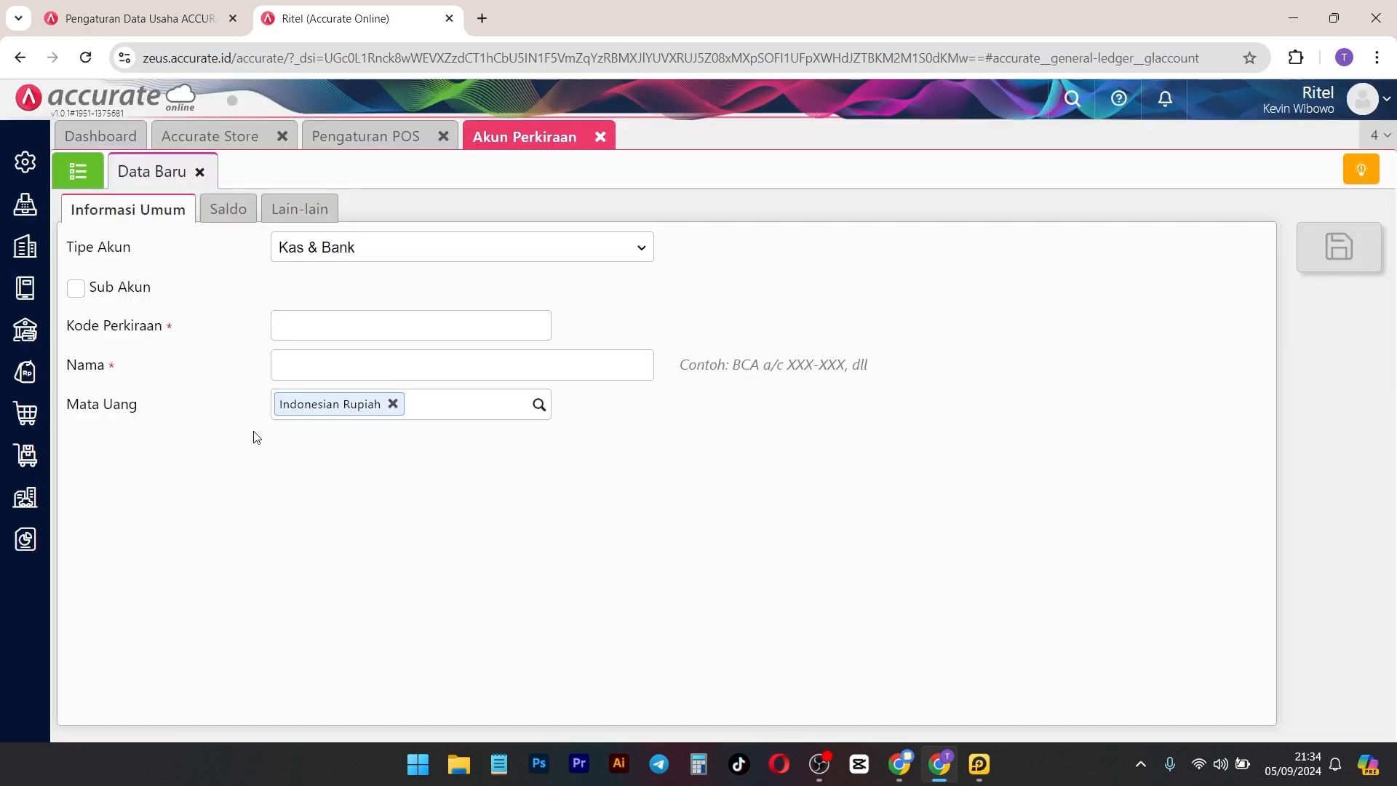
click(93, 168)
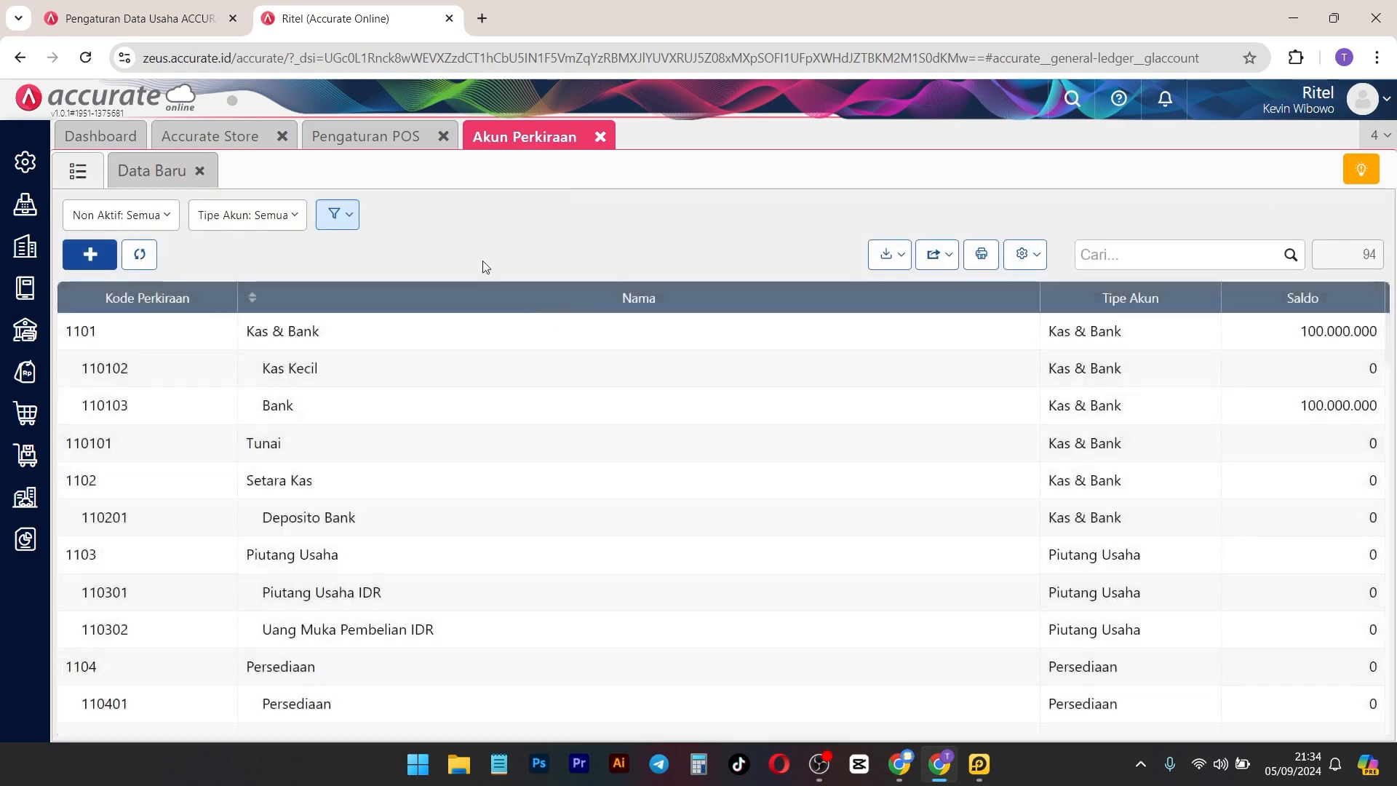
scroll(361, 403, down, 2)
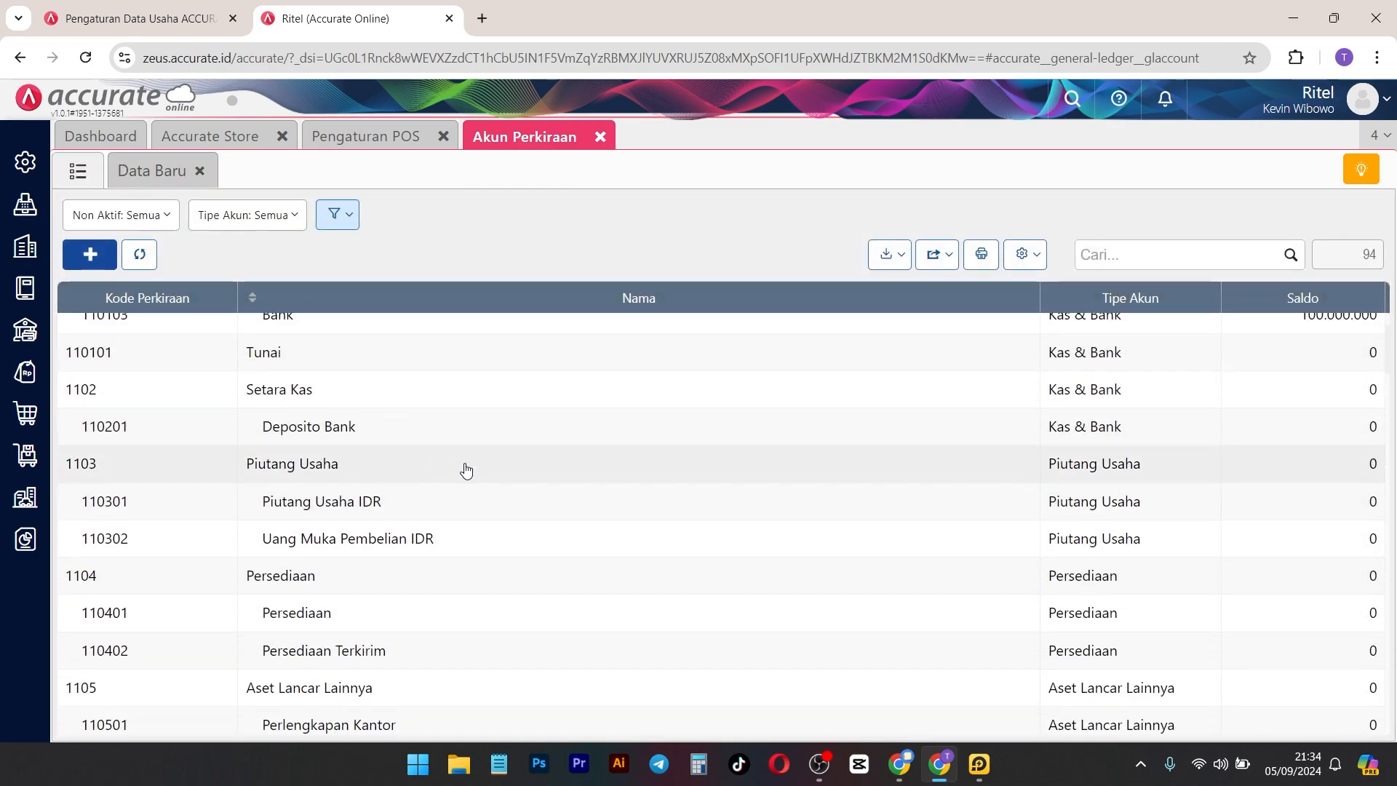
scroll(503, 483, down, 5)
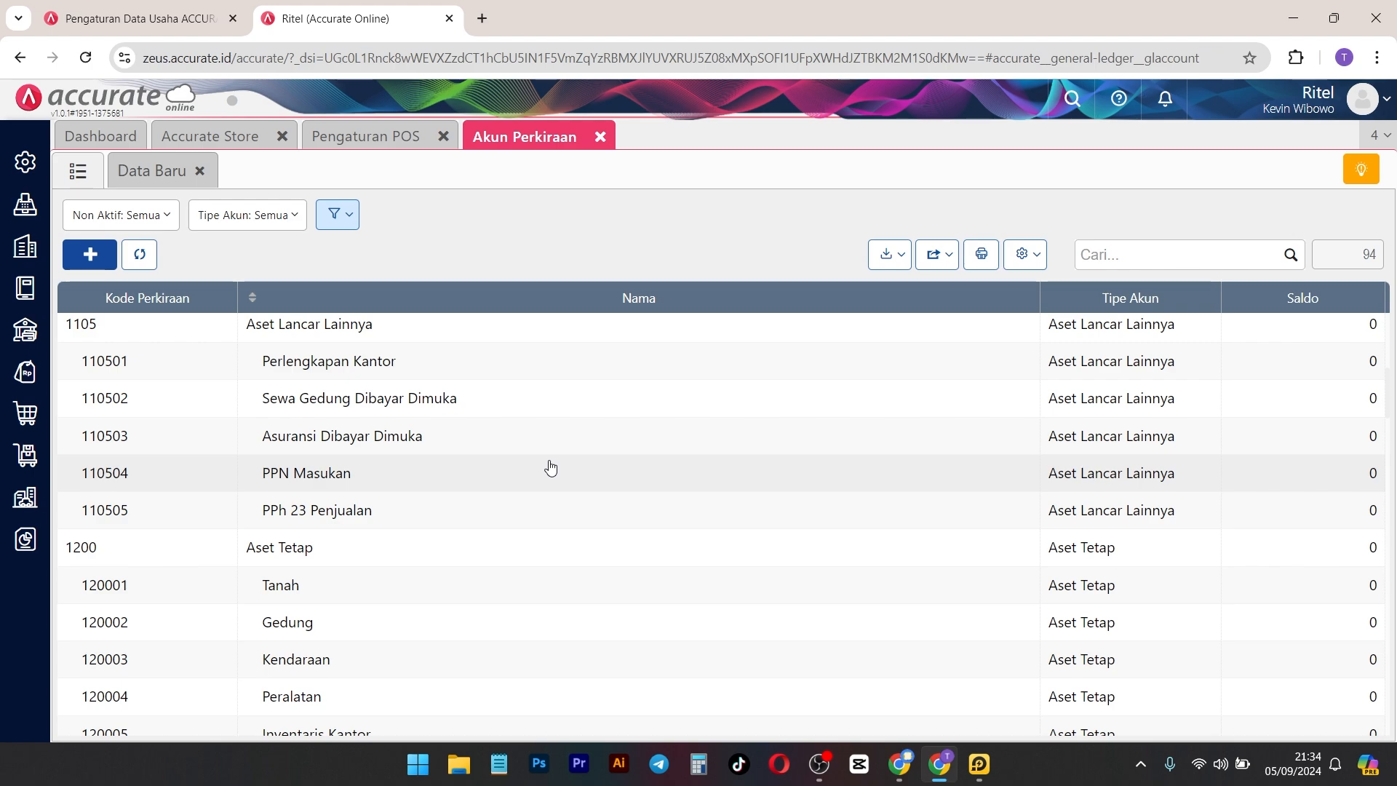
scroll(552, 350, up, 5)
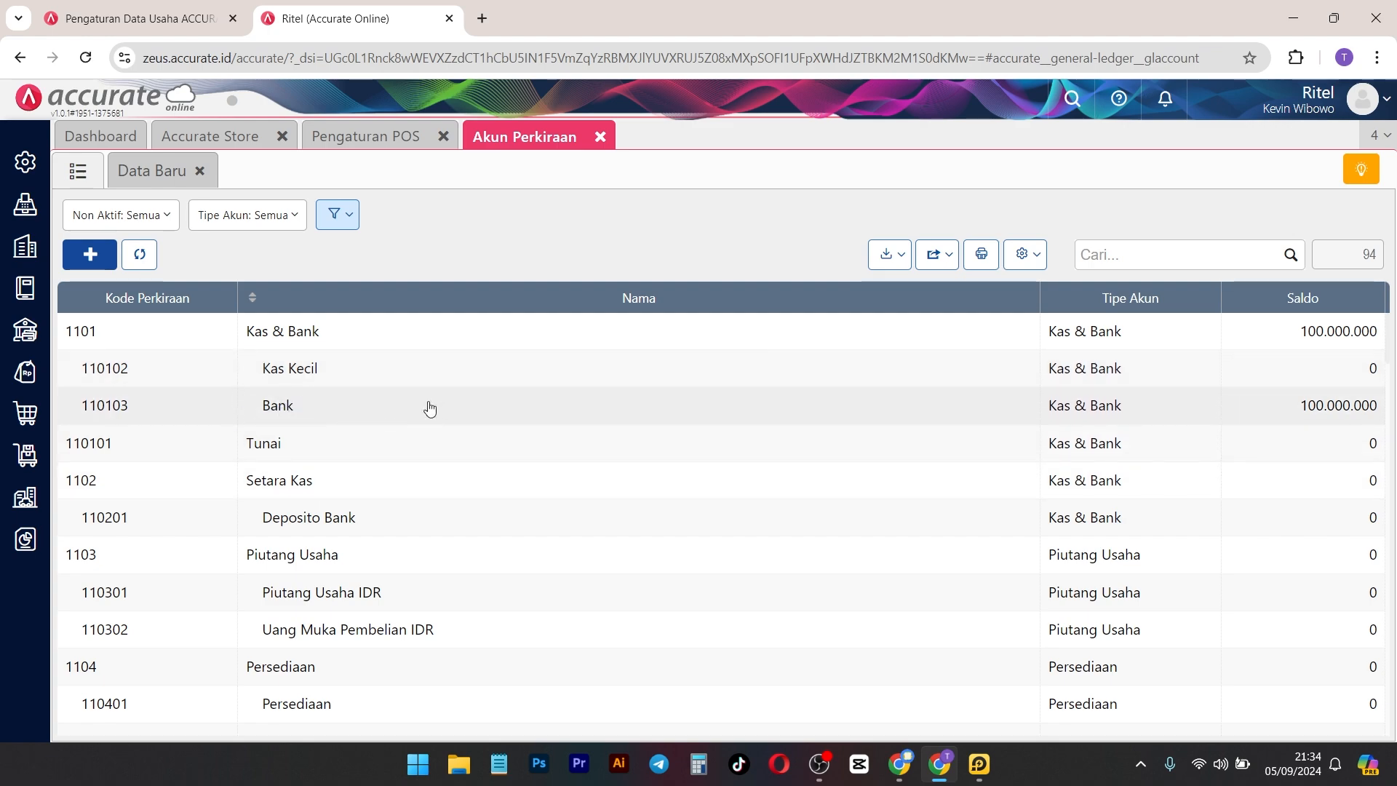
Step: Set up a new Kas & Bank account as a sub-account of [1101] Kas & Bank
click(156, 173)
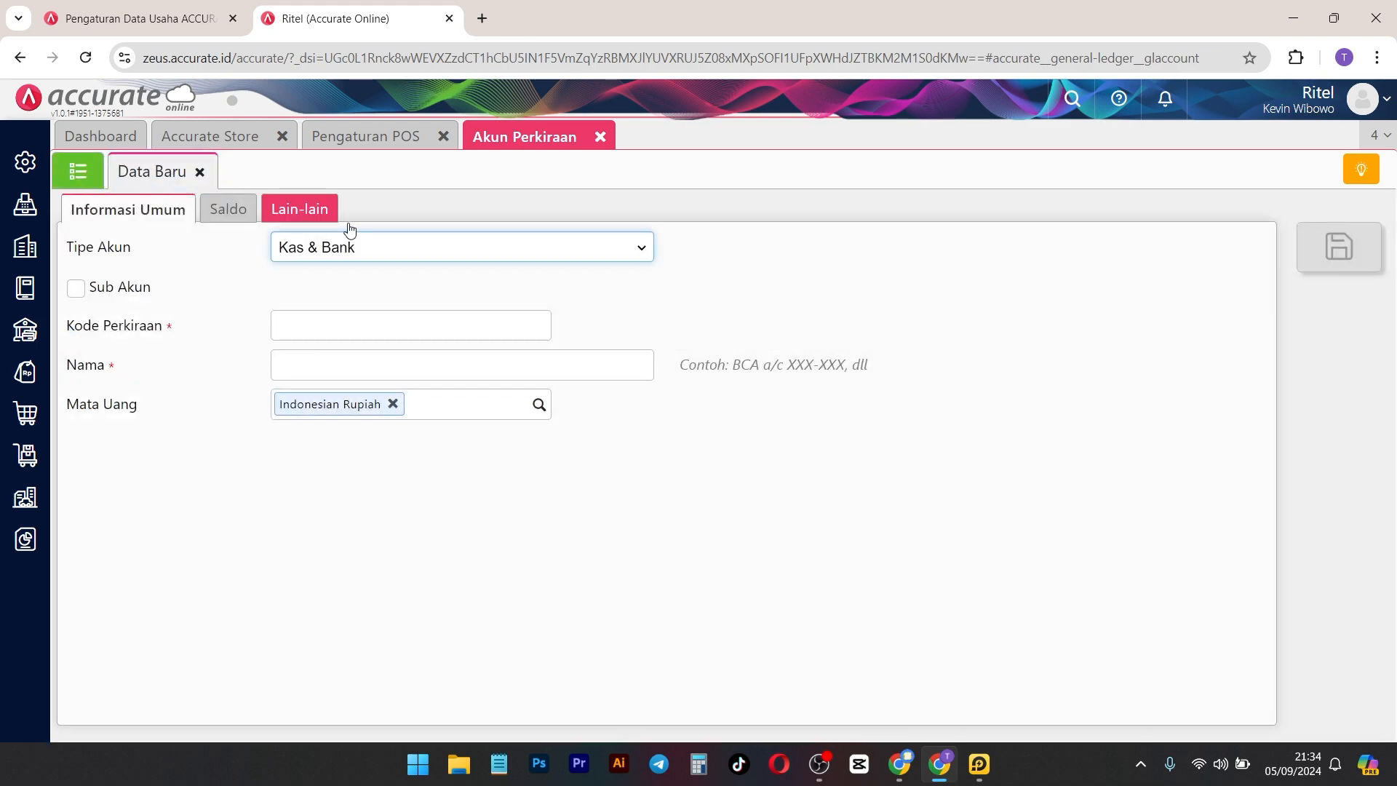
click(139, 288)
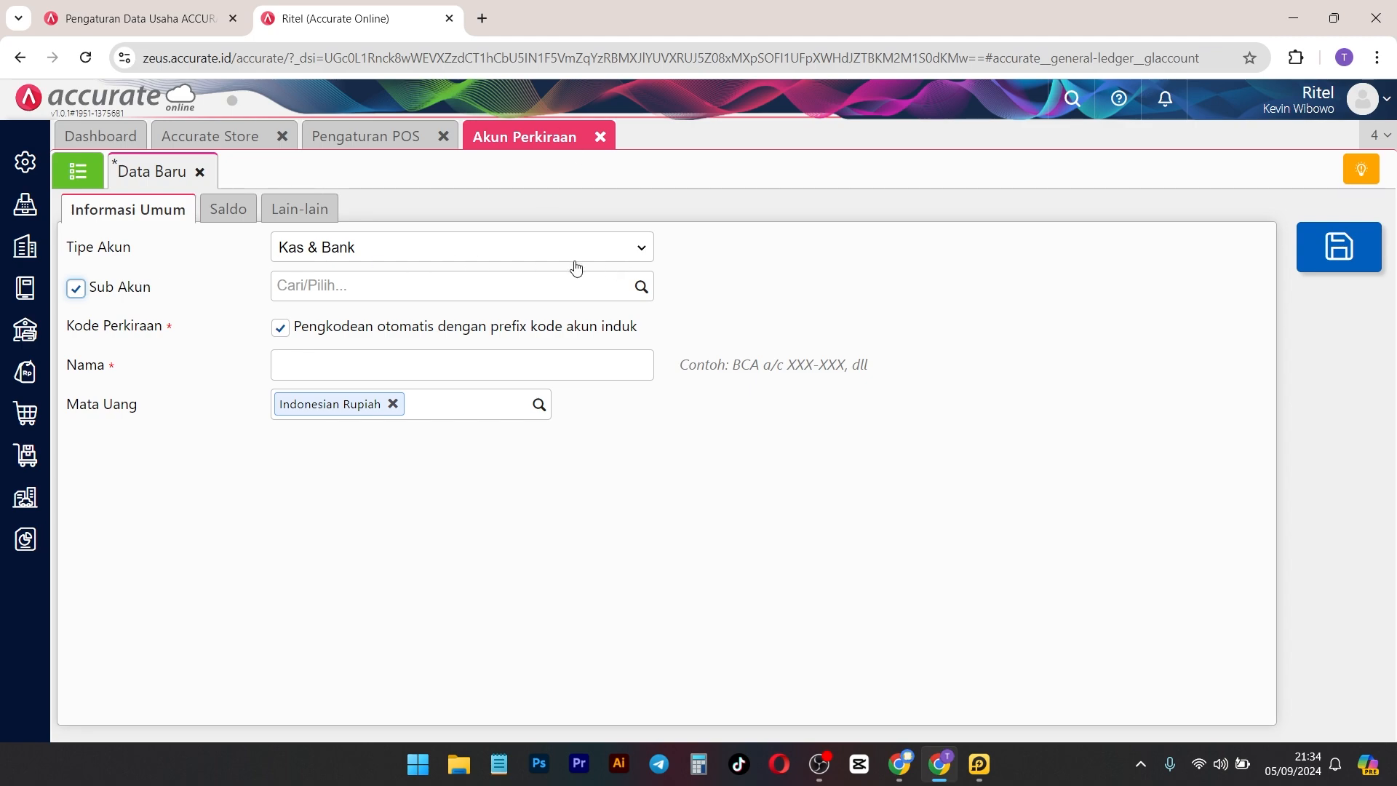
click(77, 171)
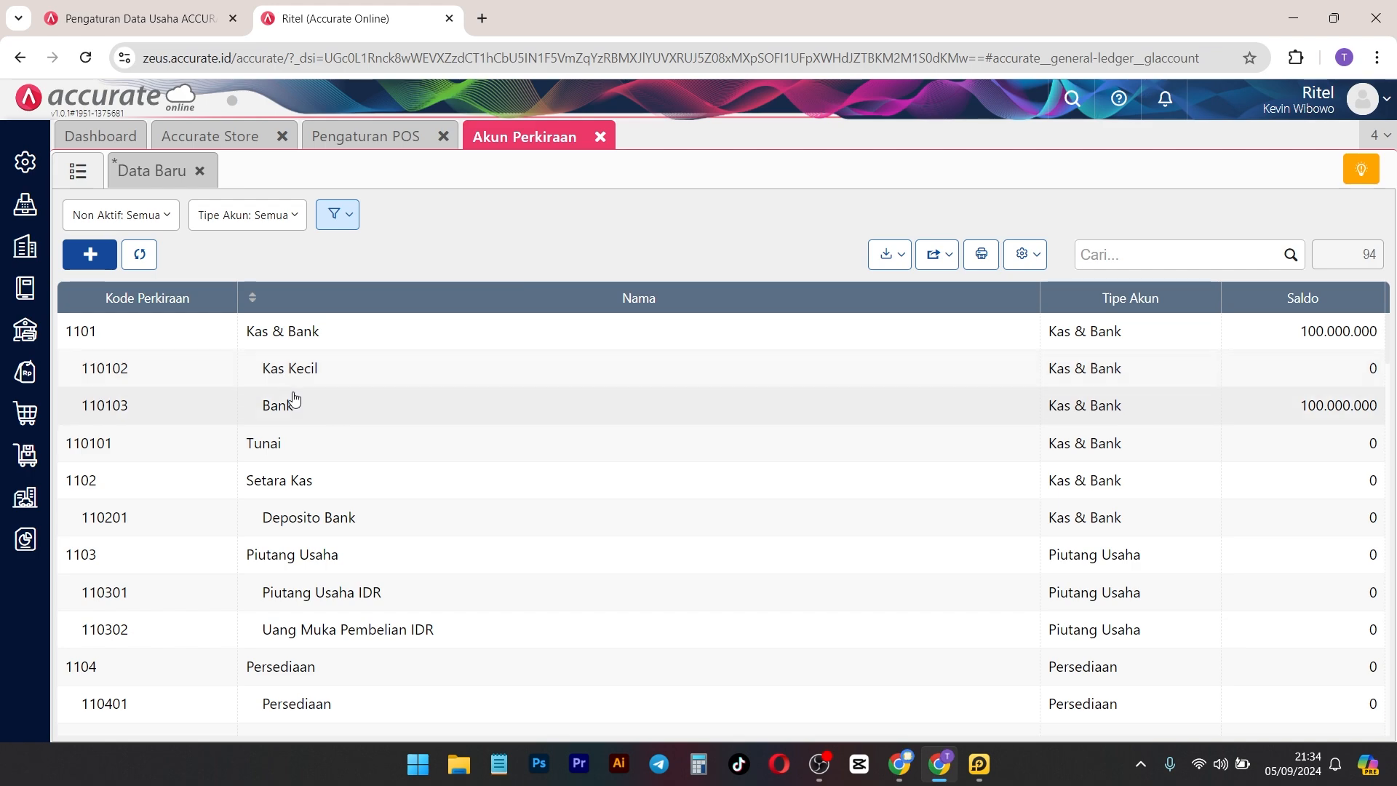
click(152, 173)
click(647, 288)
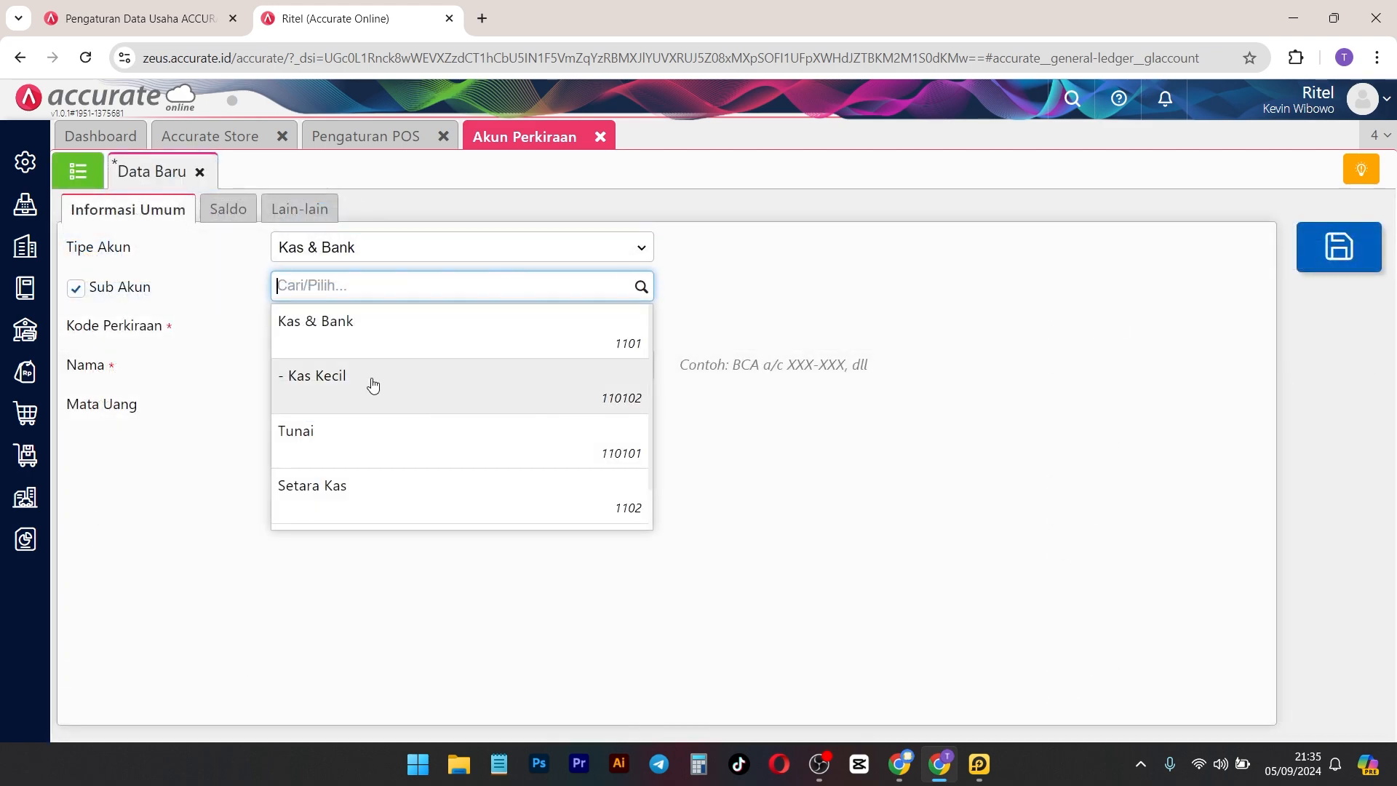
click(392, 335)
Step: Name the new sub-account Kas Toko, check its Saldo and Lain-lain details, and save it
click(380, 368)
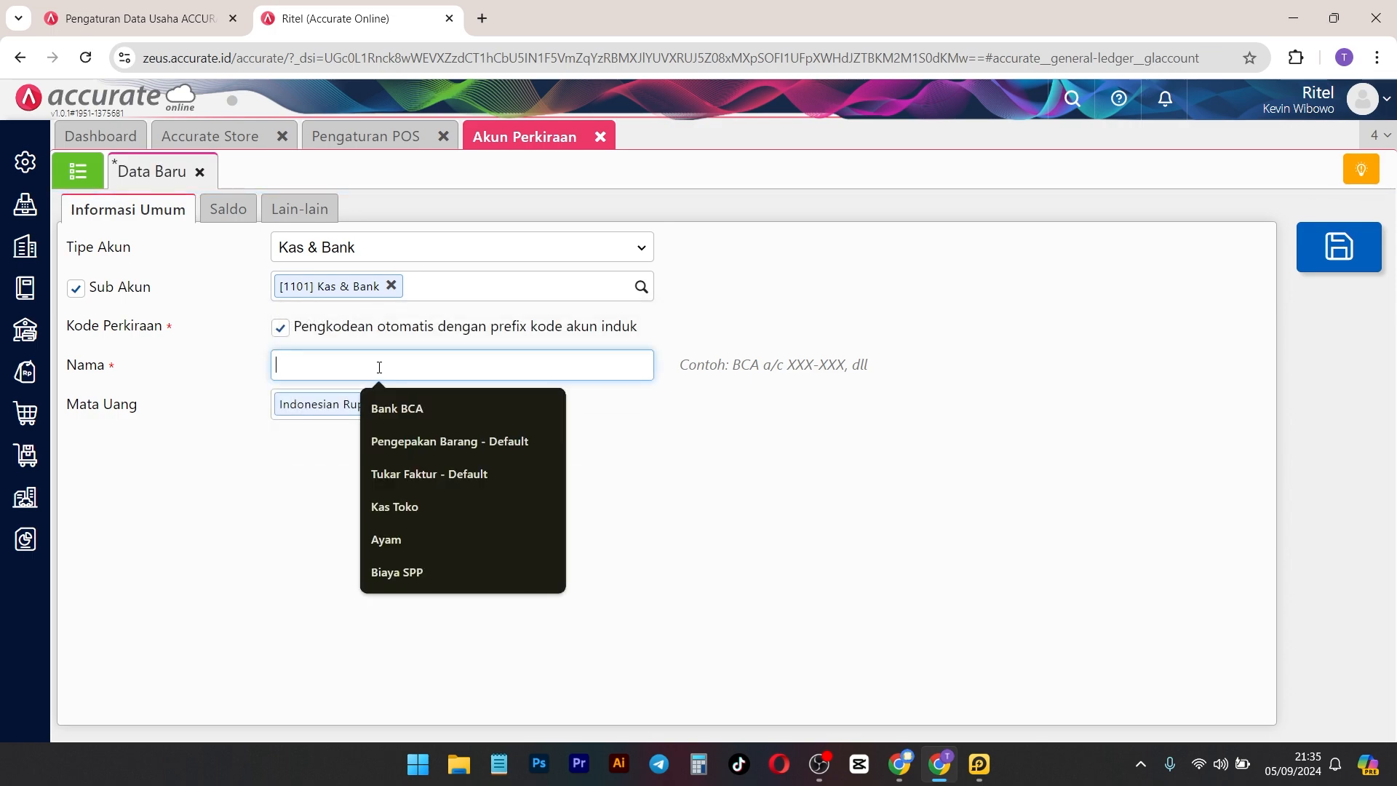
text(Kas)
click(409, 401)
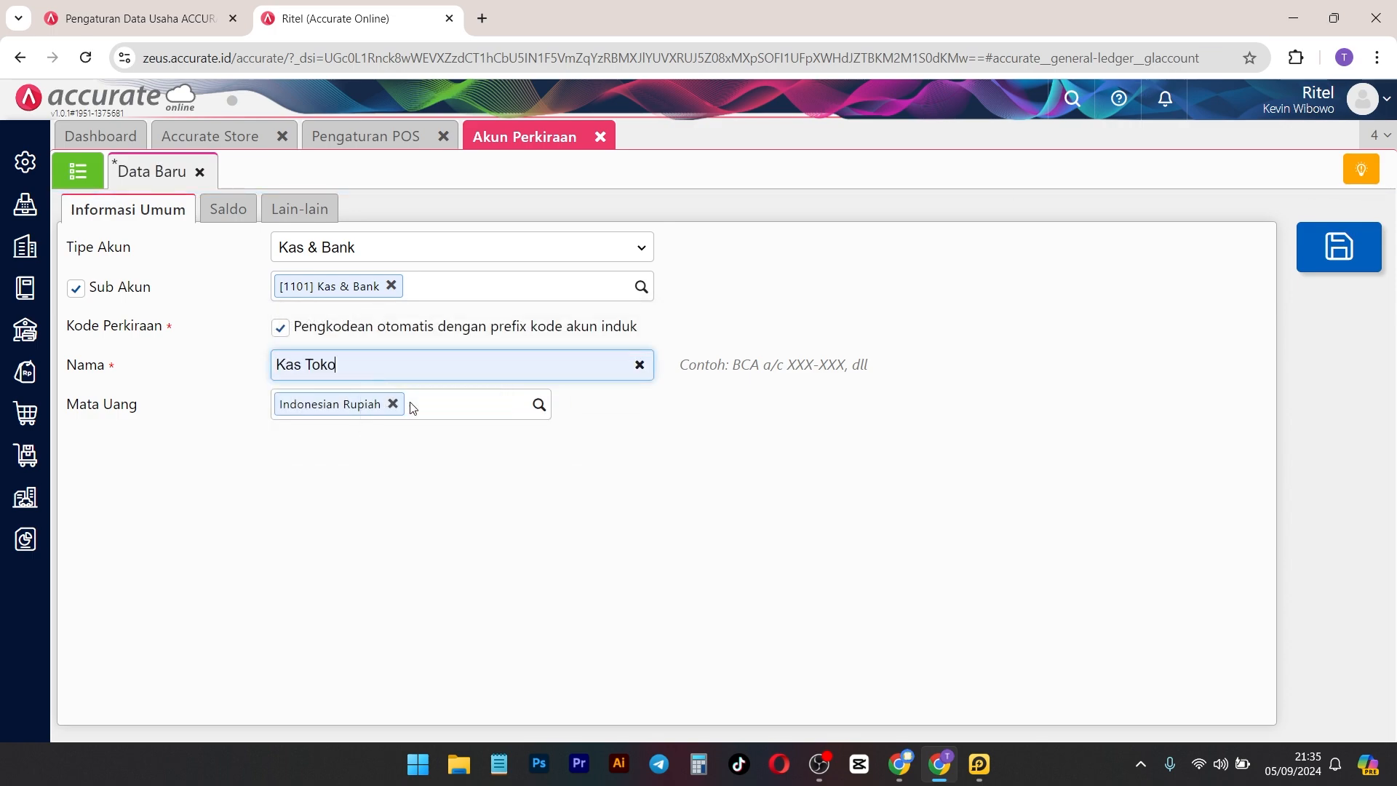
click(227, 210)
click(307, 212)
click(215, 209)
click(146, 209)
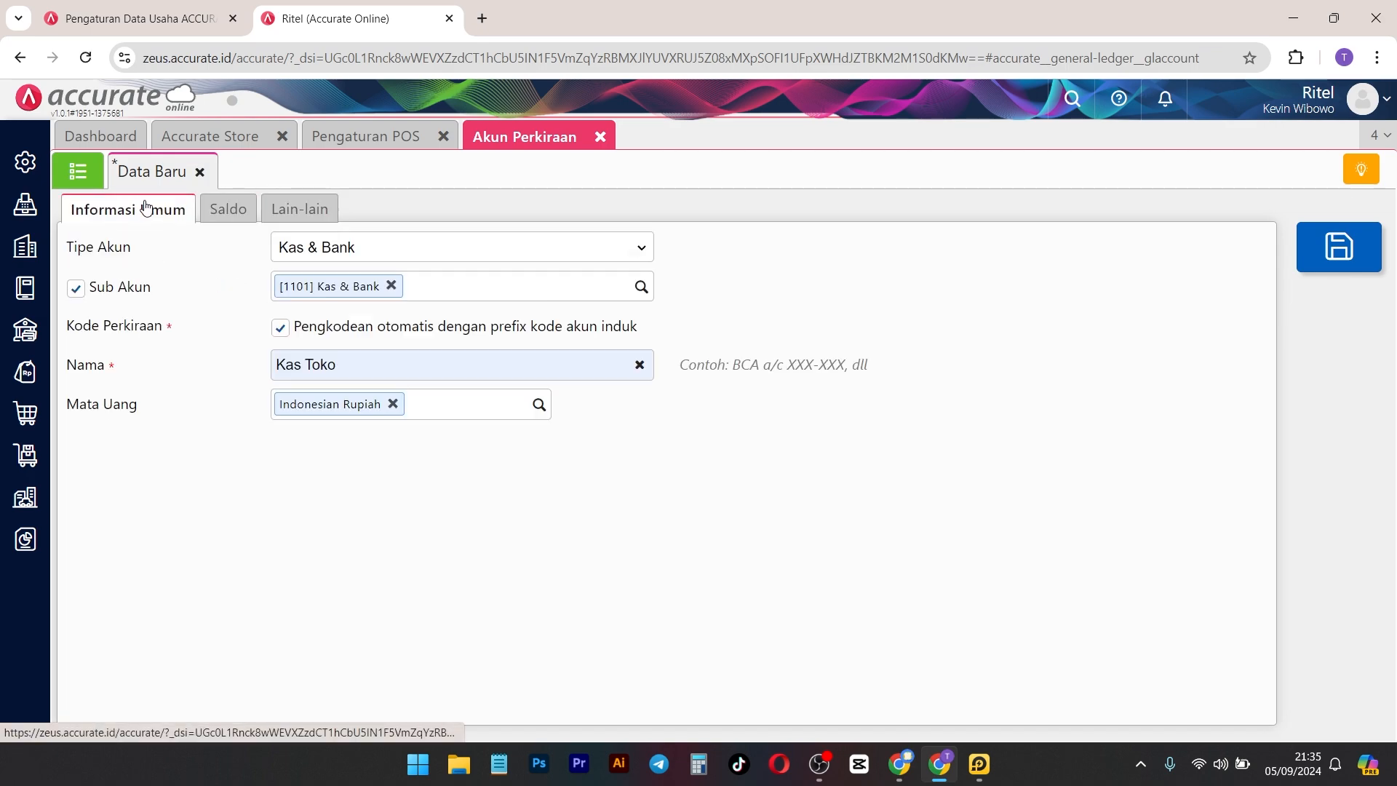
click(1375, 249)
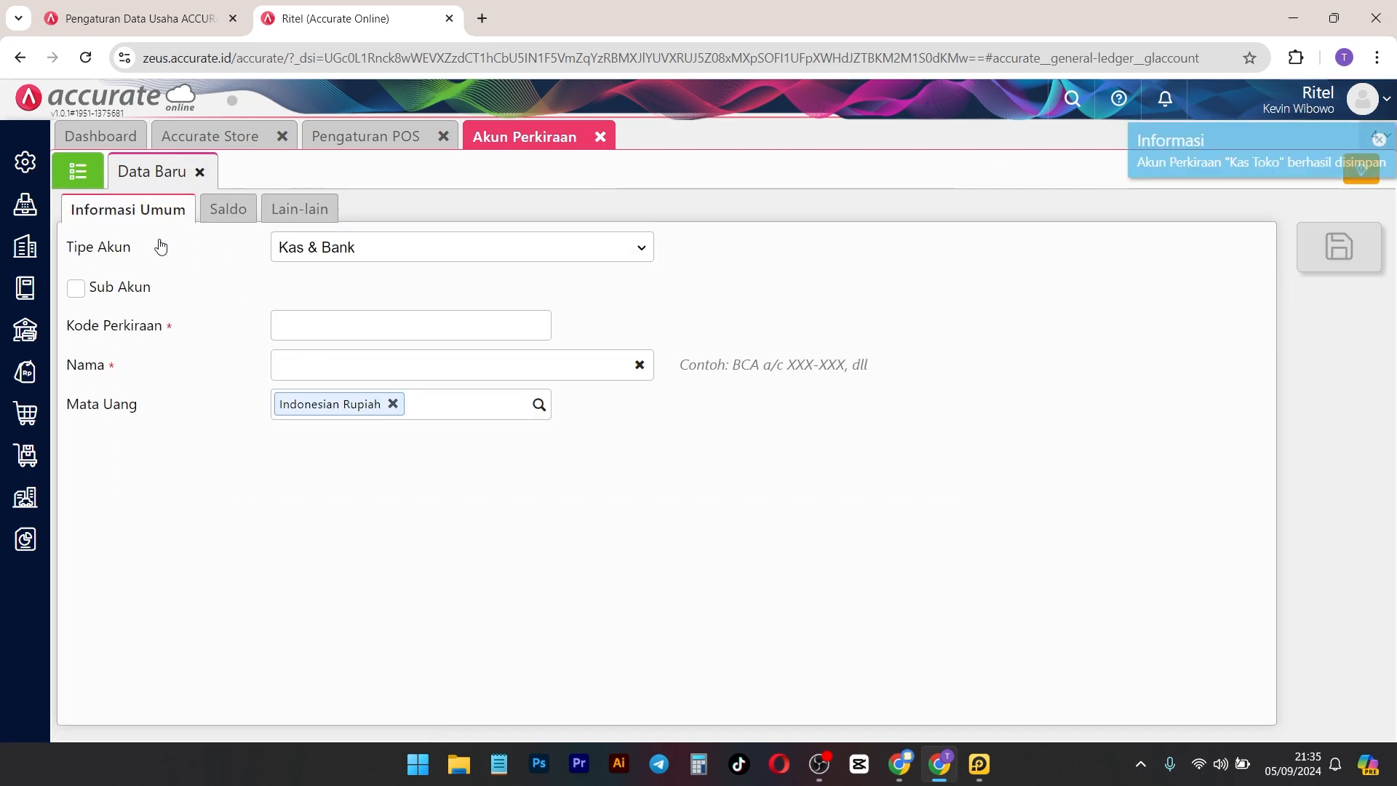
Step: Create and save a second sub-account of [1101] Kas & Bank named Bank BCA Toko, and return to Pengaturan POS
click(116, 290)
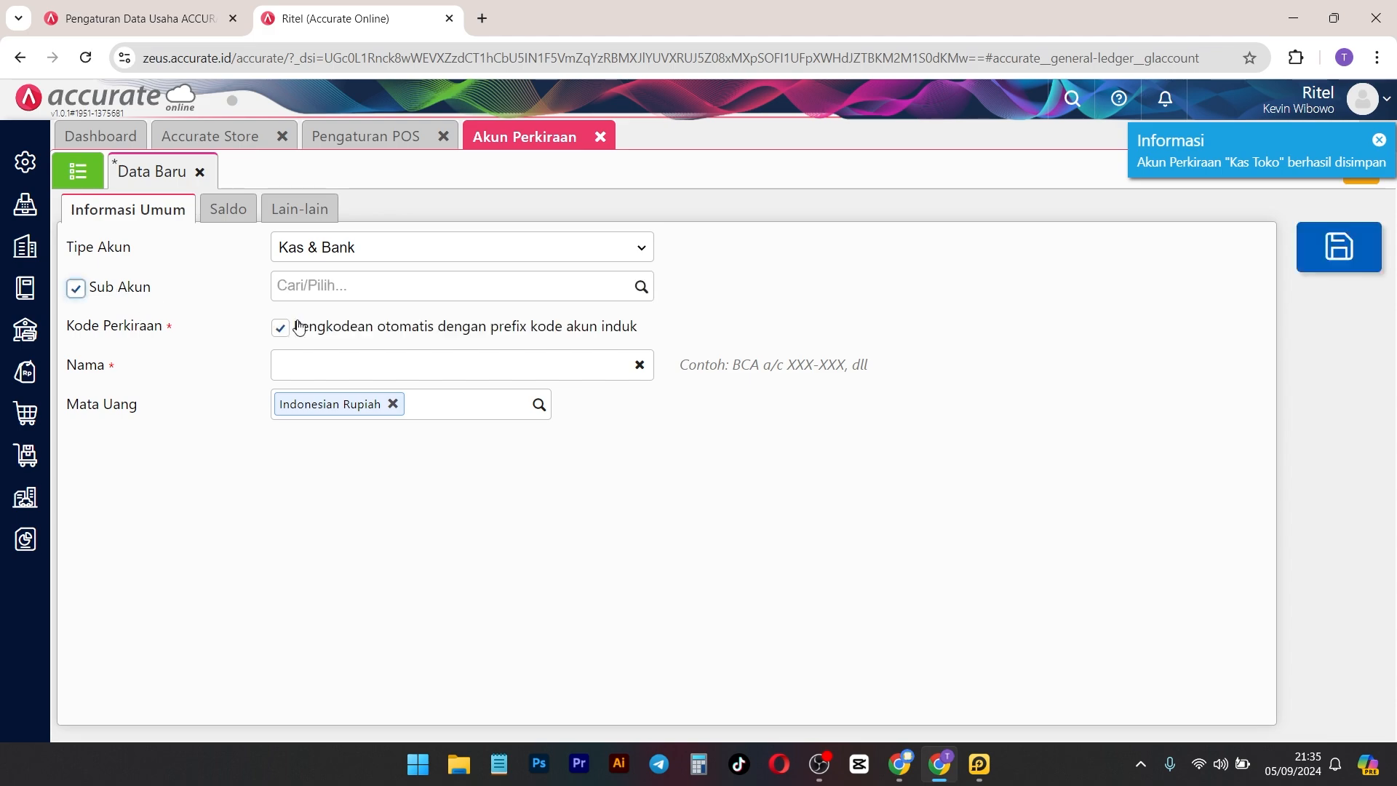
click(638, 288)
click(404, 340)
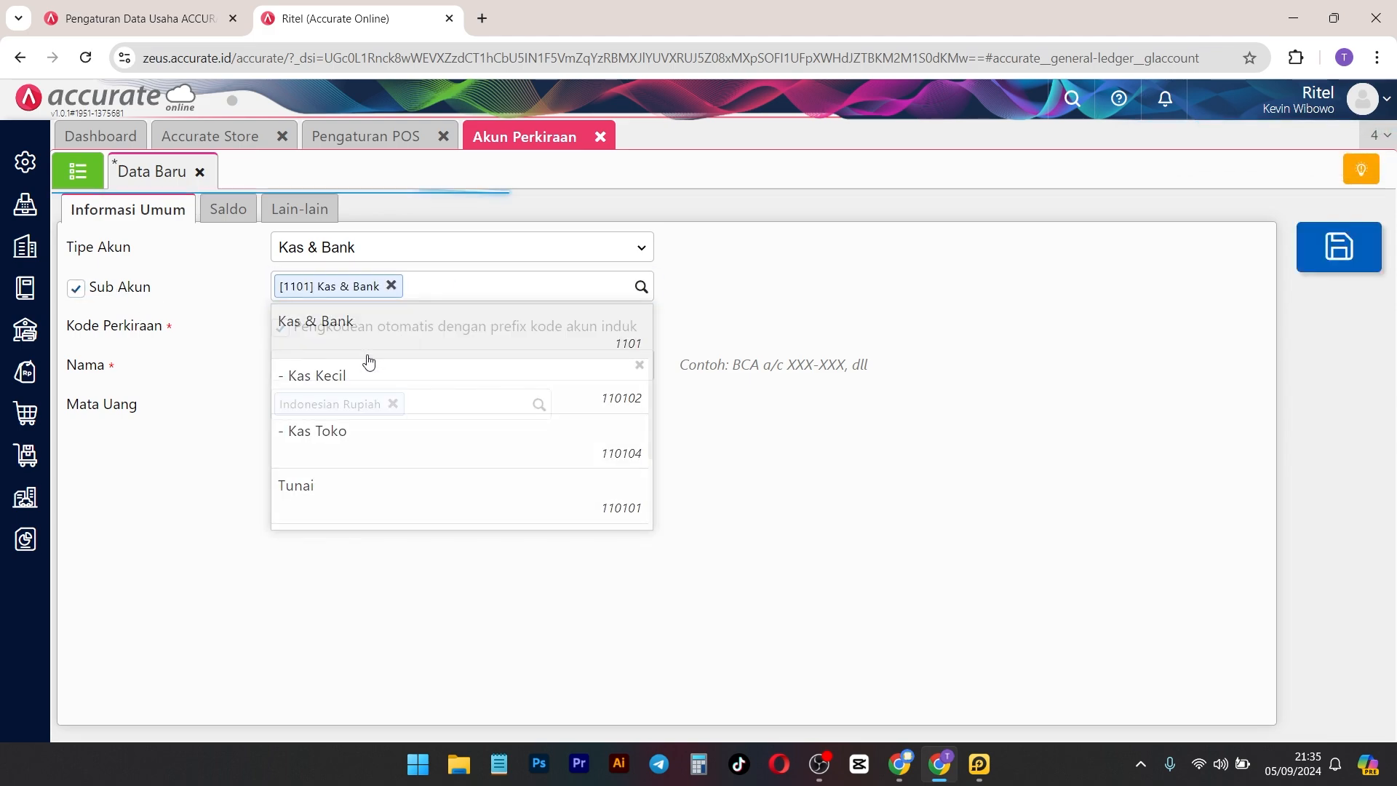
click(387, 371)
text(B)
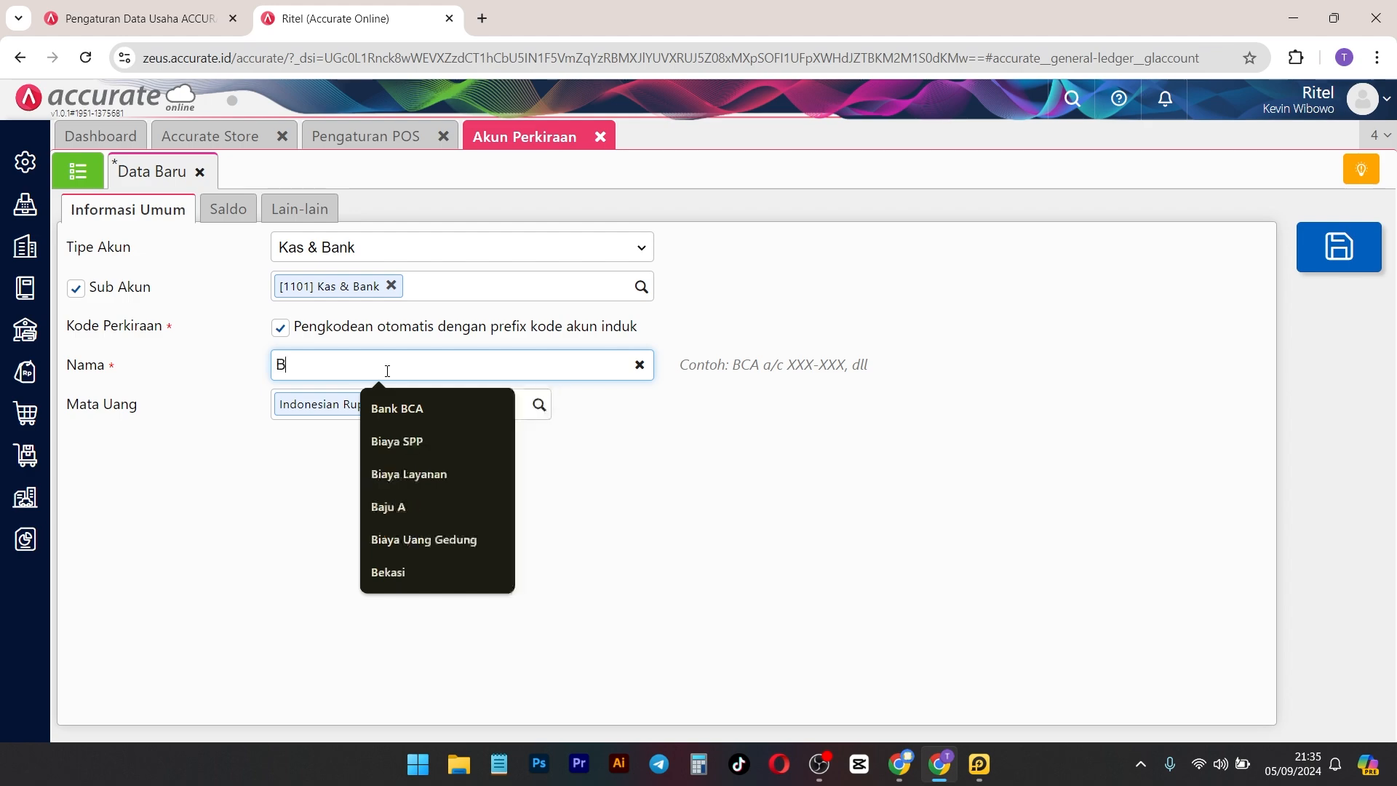
text(ank BCA Toko)
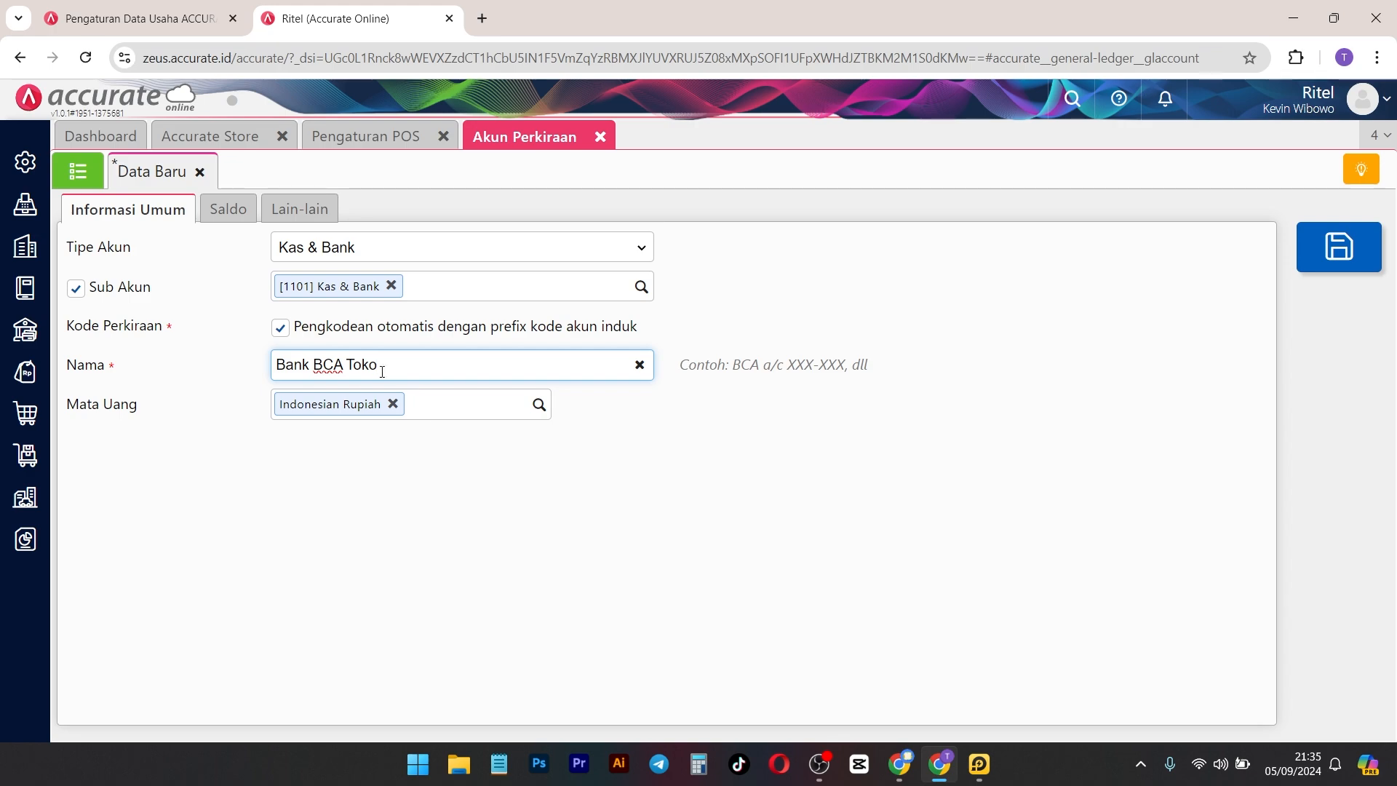
click(667, 536)
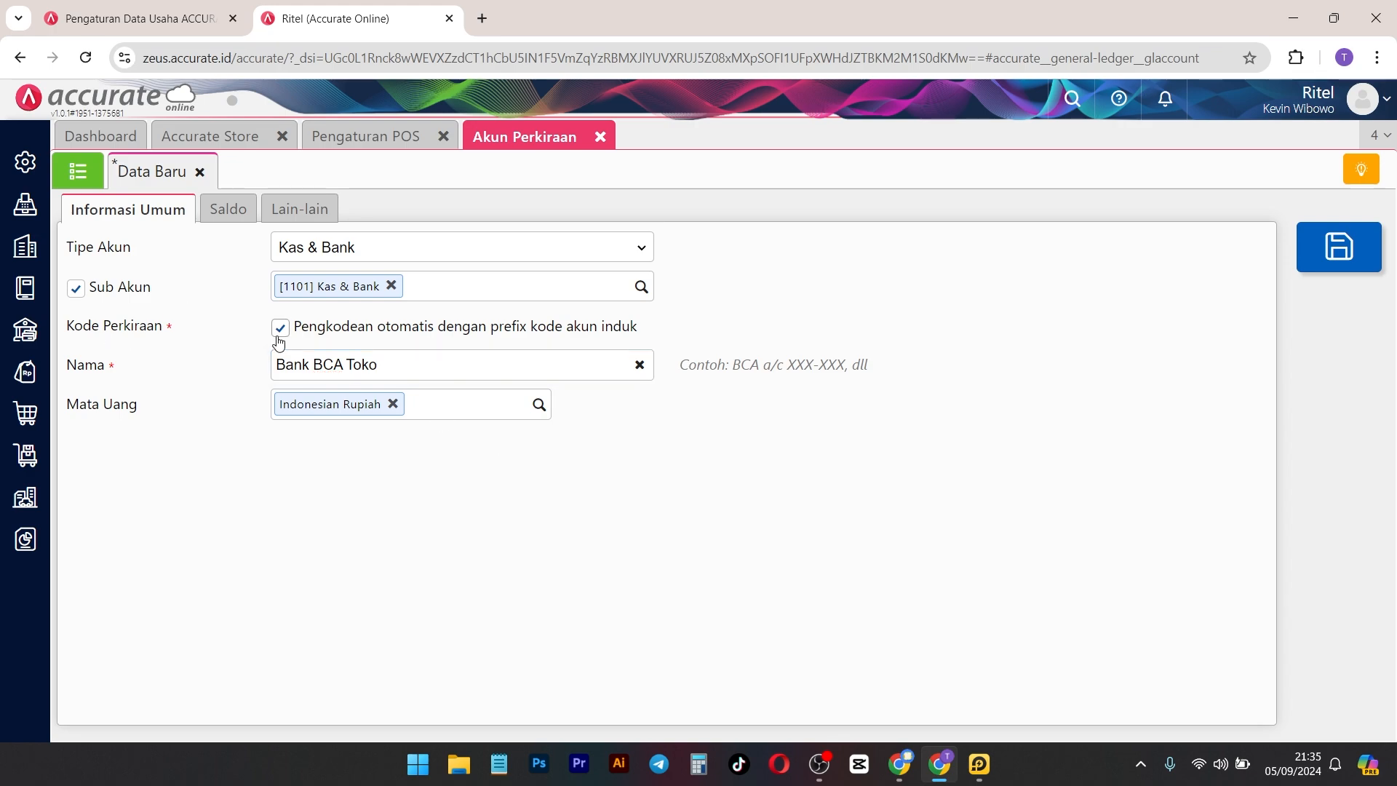
click(1310, 259)
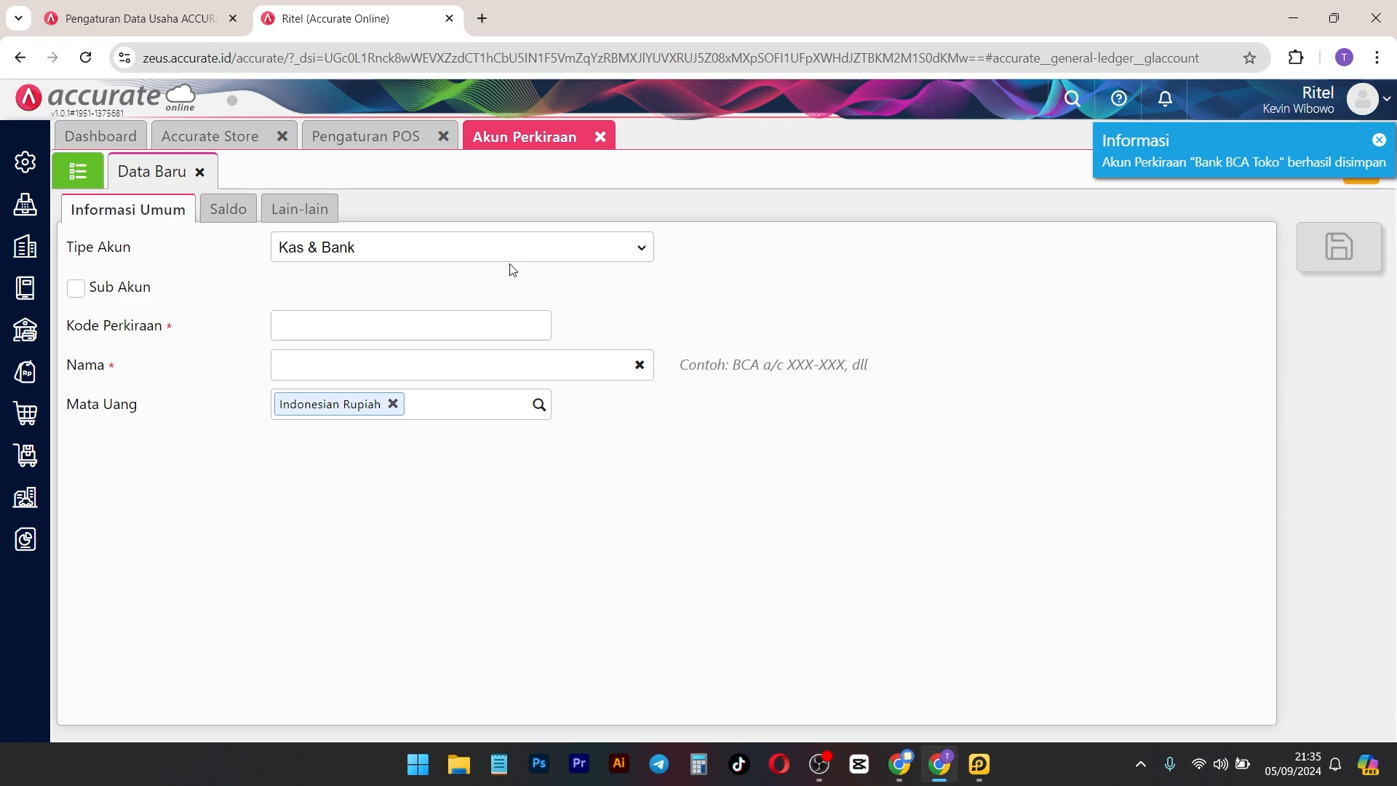
click(384, 138)
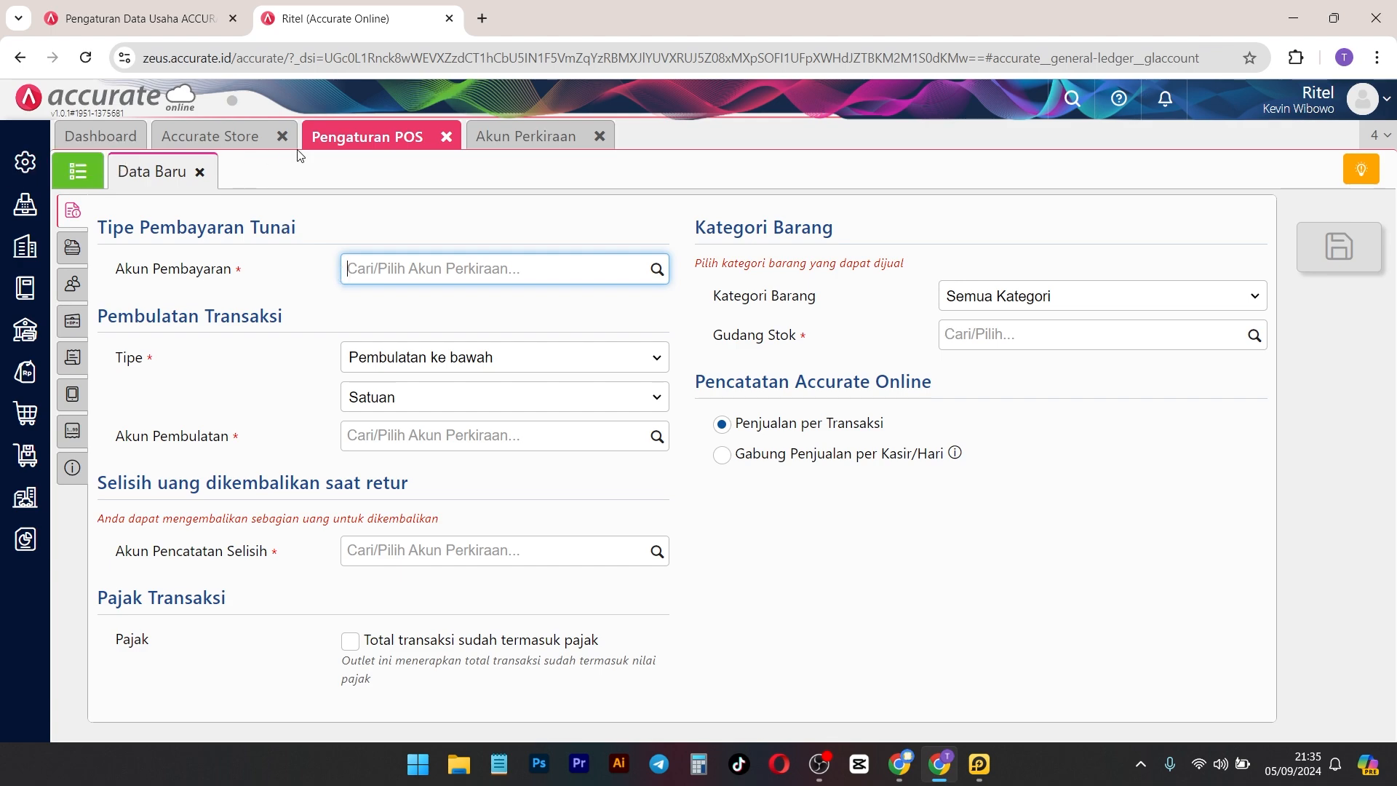
Step: Check the new Kas Toko and Bank BCA Toko accounts in the Akun Perkiraan list and return to Pengaturan POS
click(514, 145)
click(78, 171)
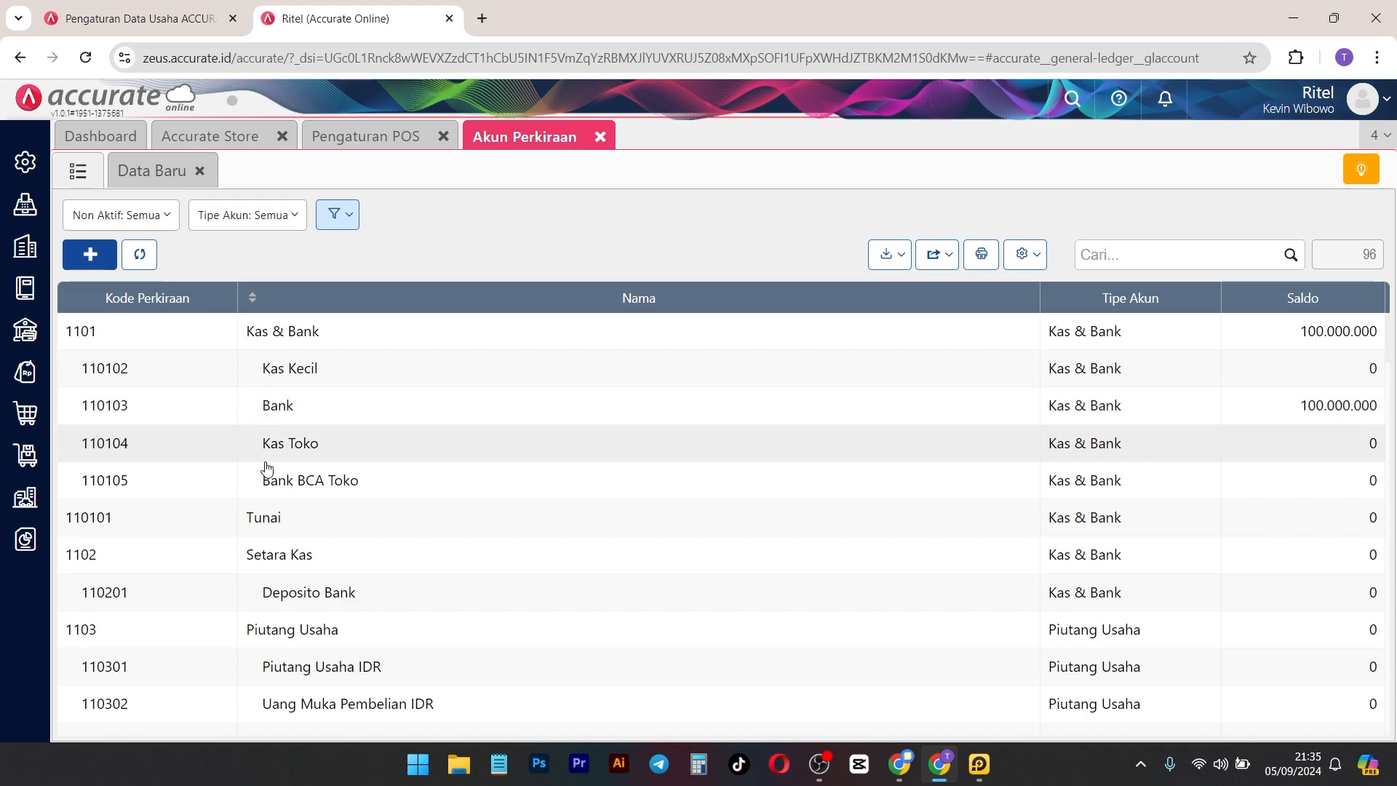
click(372, 138)
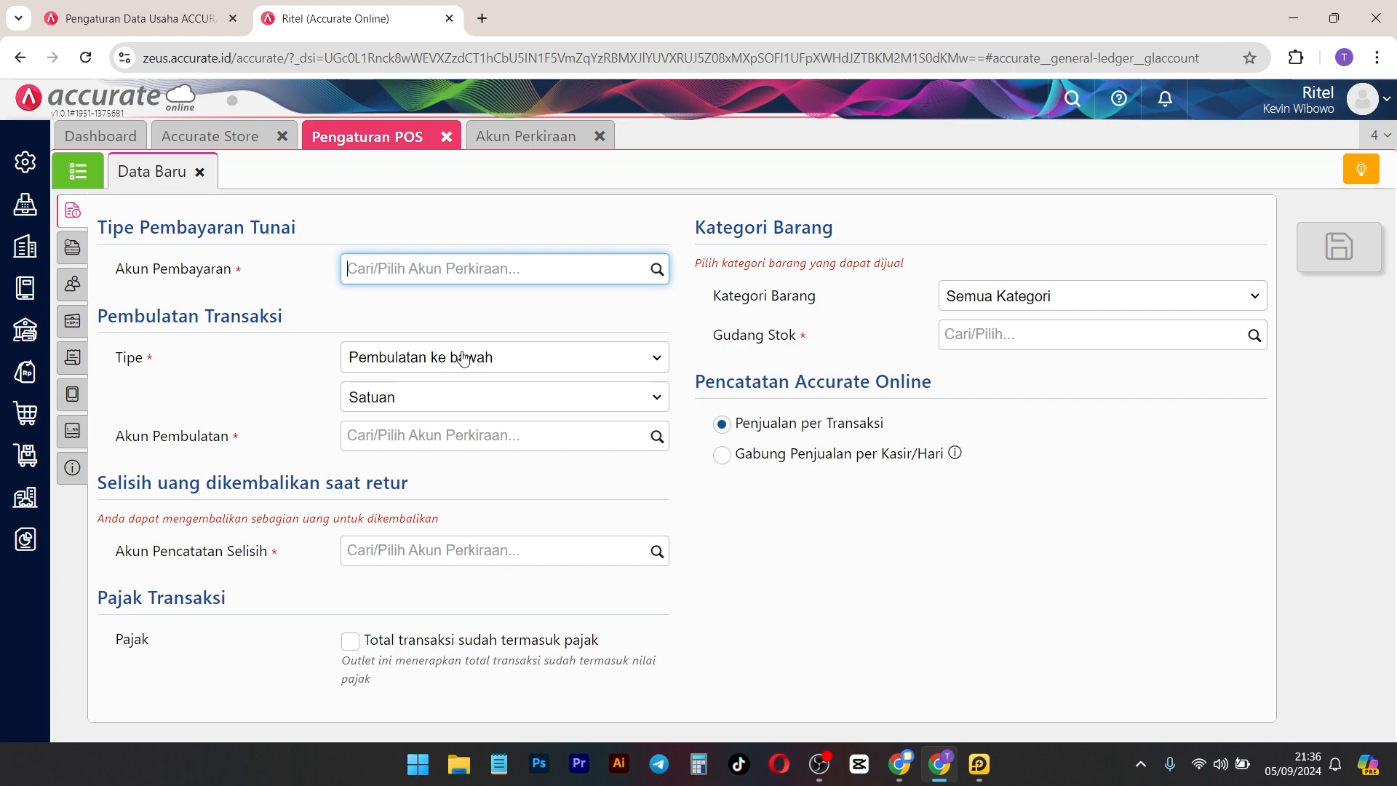
Step: Set the Akun Pembayaran for cash payments to Kas Toko
click(657, 269)
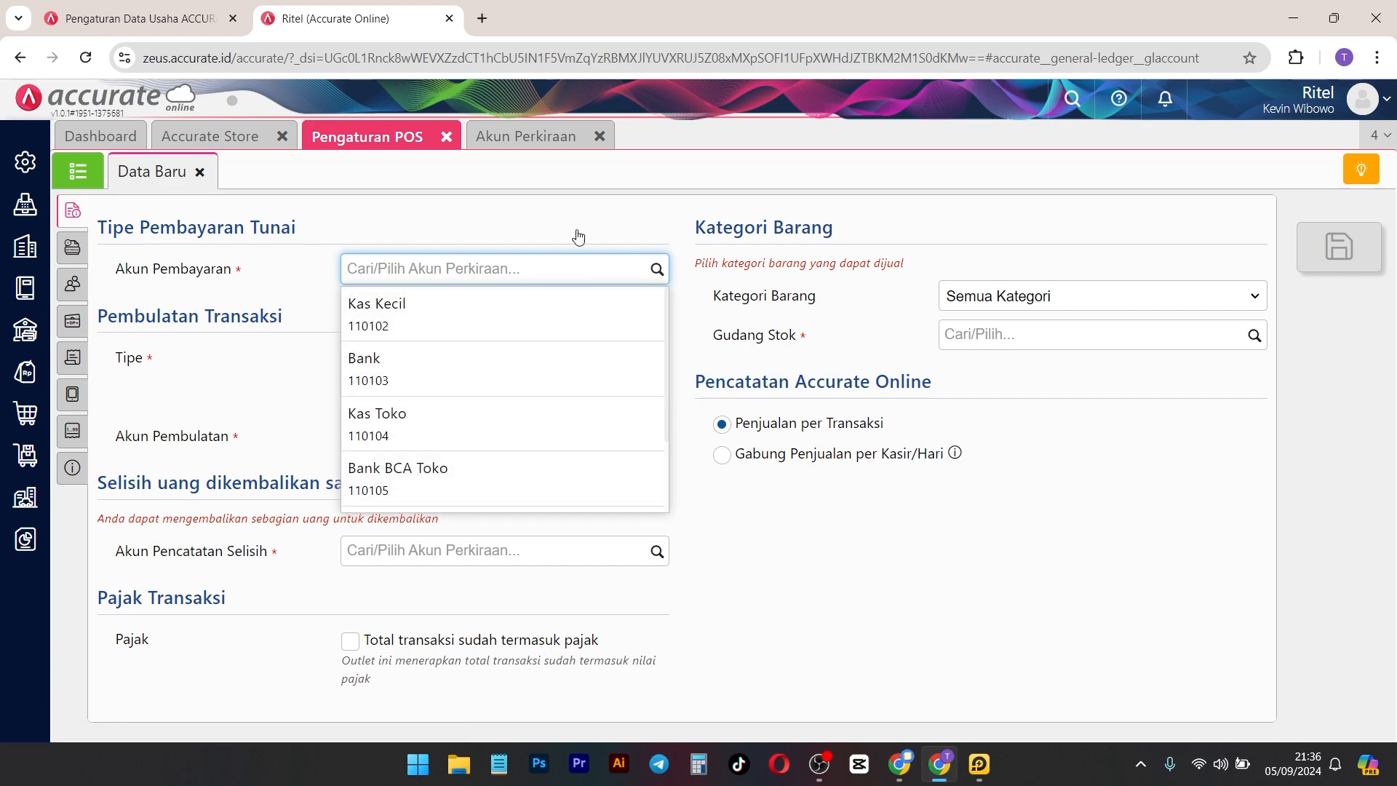
drag(231, 269, 207, 284)
click(657, 269)
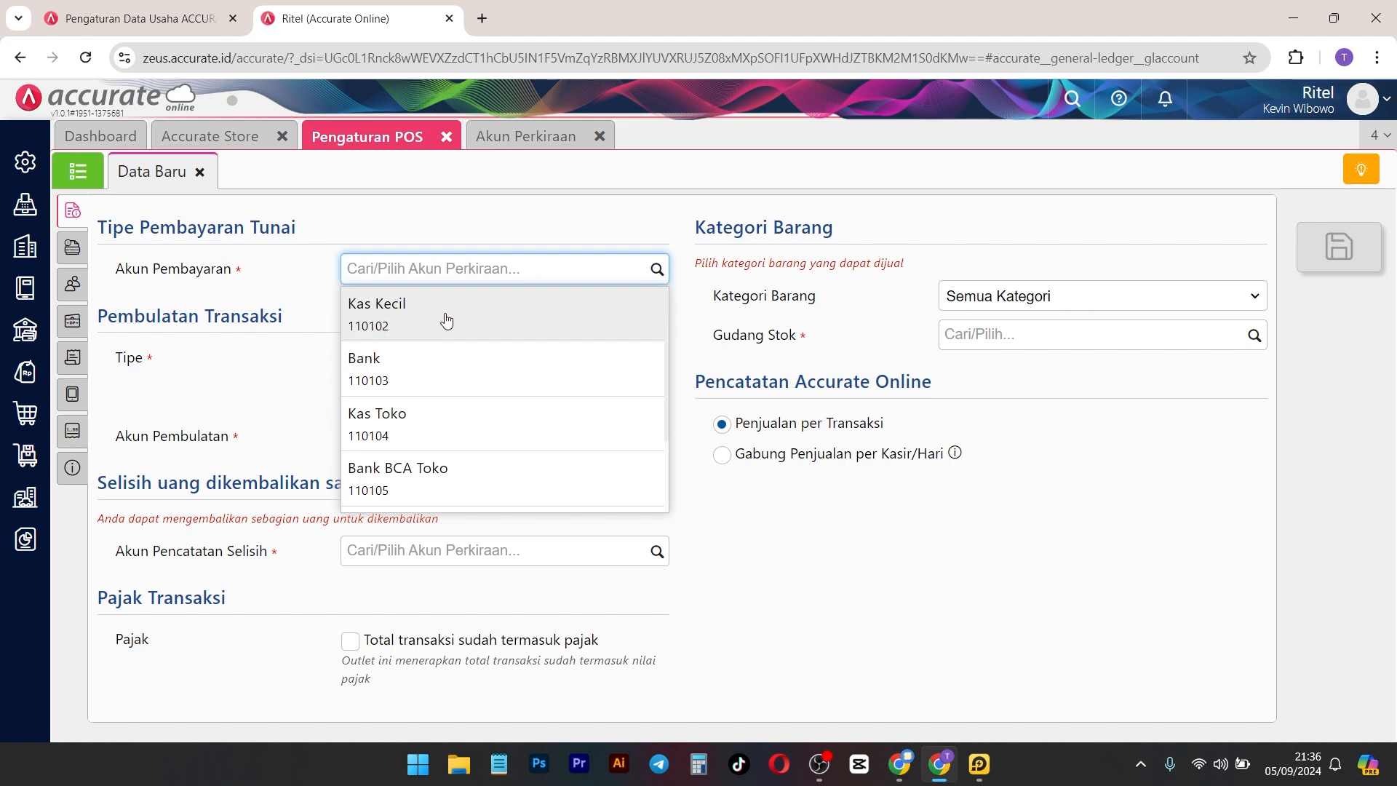
click(432, 427)
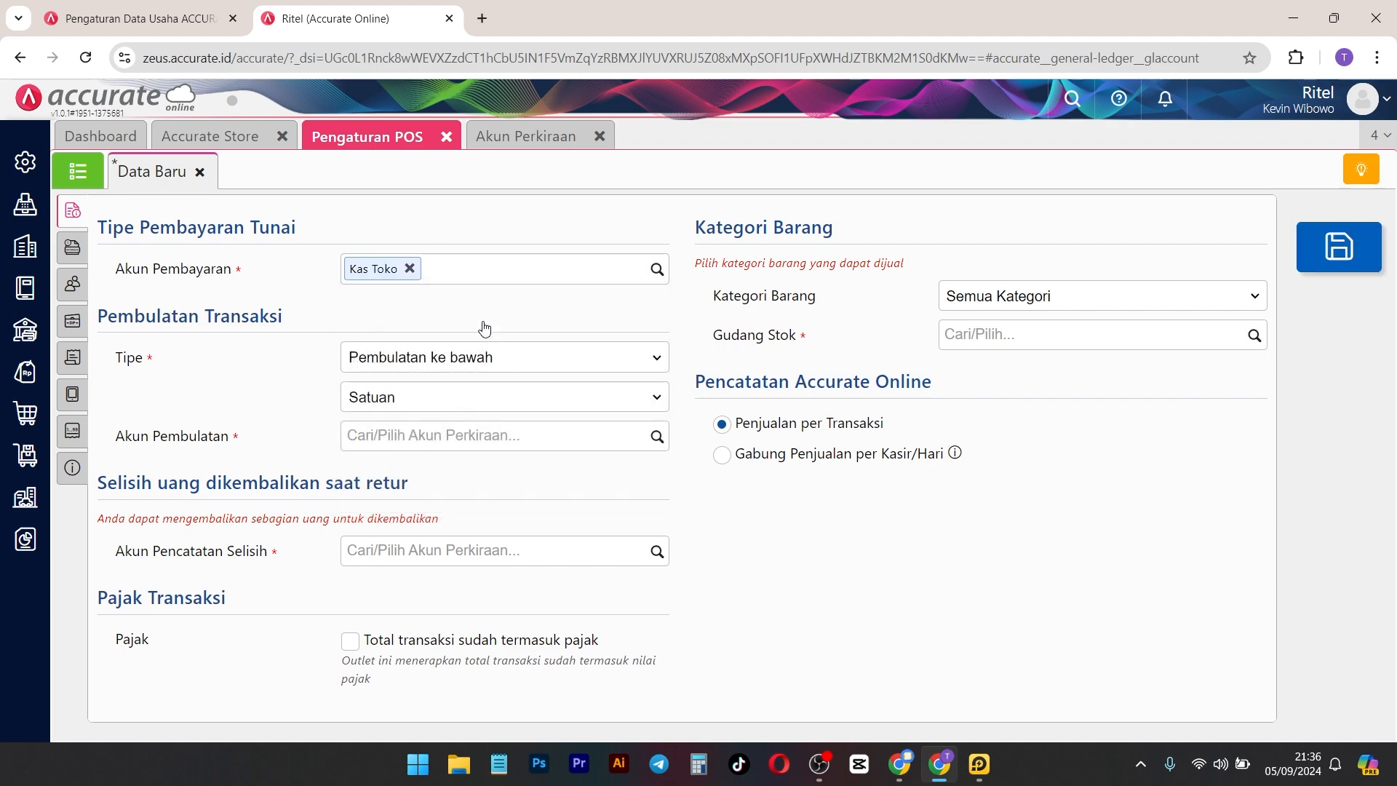
Step: Keep transaction rounding at Pembulatan ke bawah and Satuan, and set its Akun Pembulatan to Beban Diluar Usaha Lainnya
drag(320, 329, 144, 336)
click(574, 355)
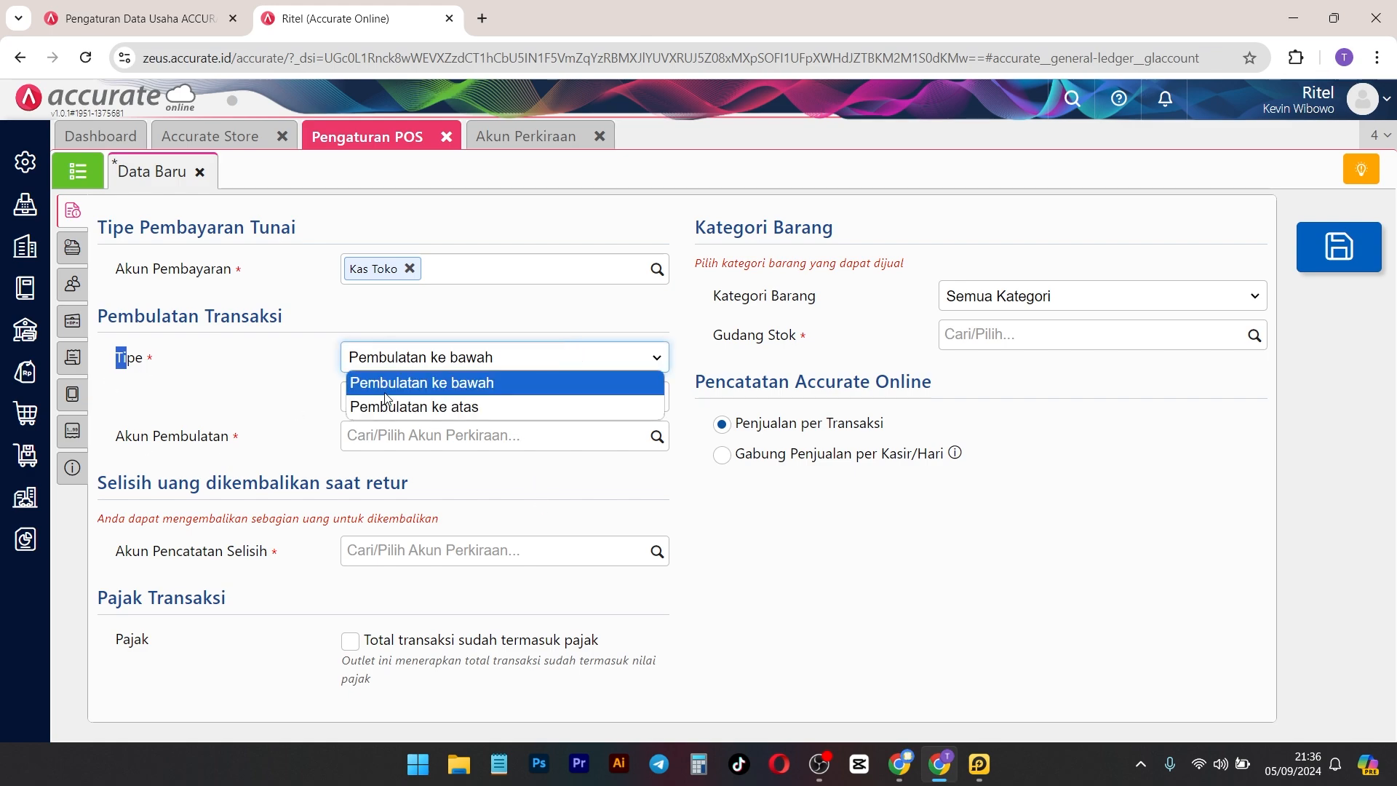
click(459, 318)
click(564, 399)
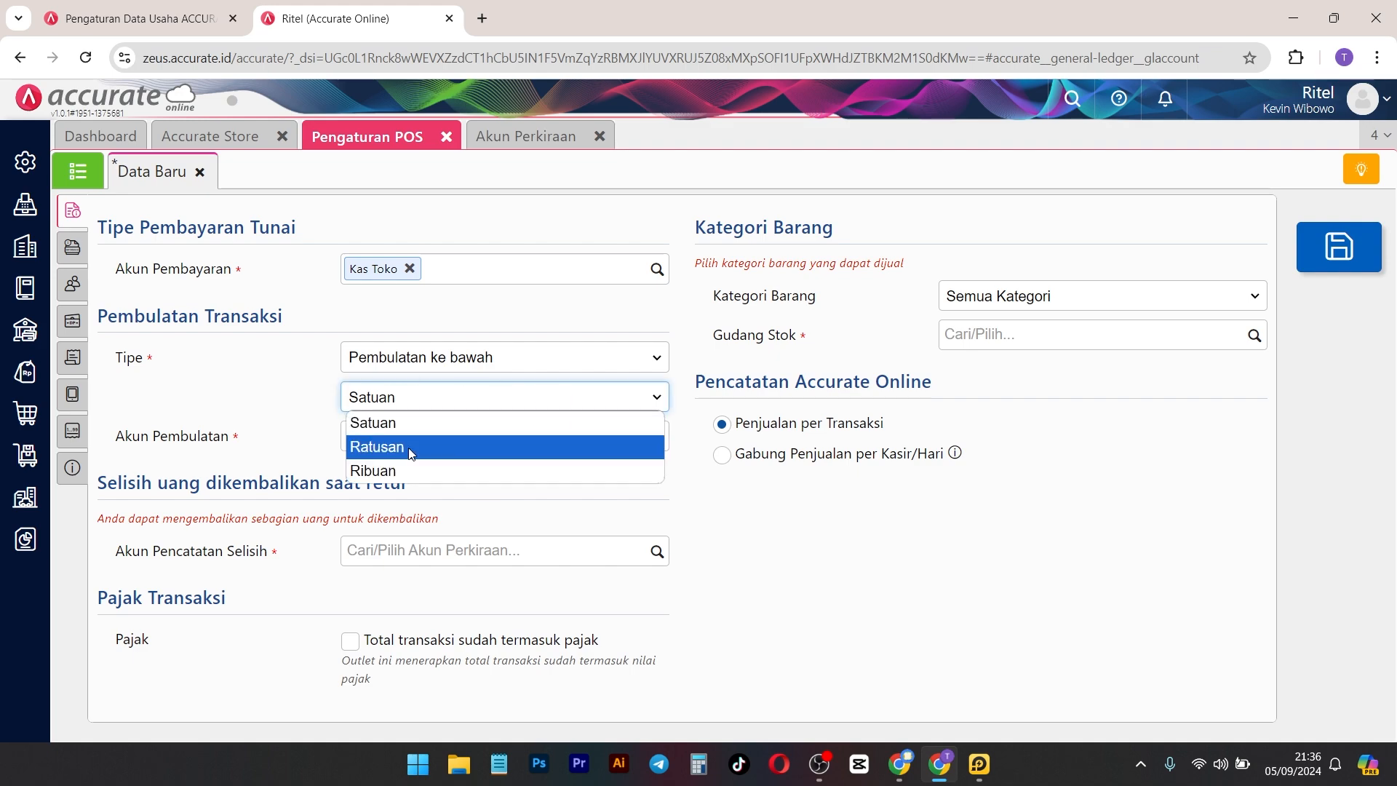
click(217, 390)
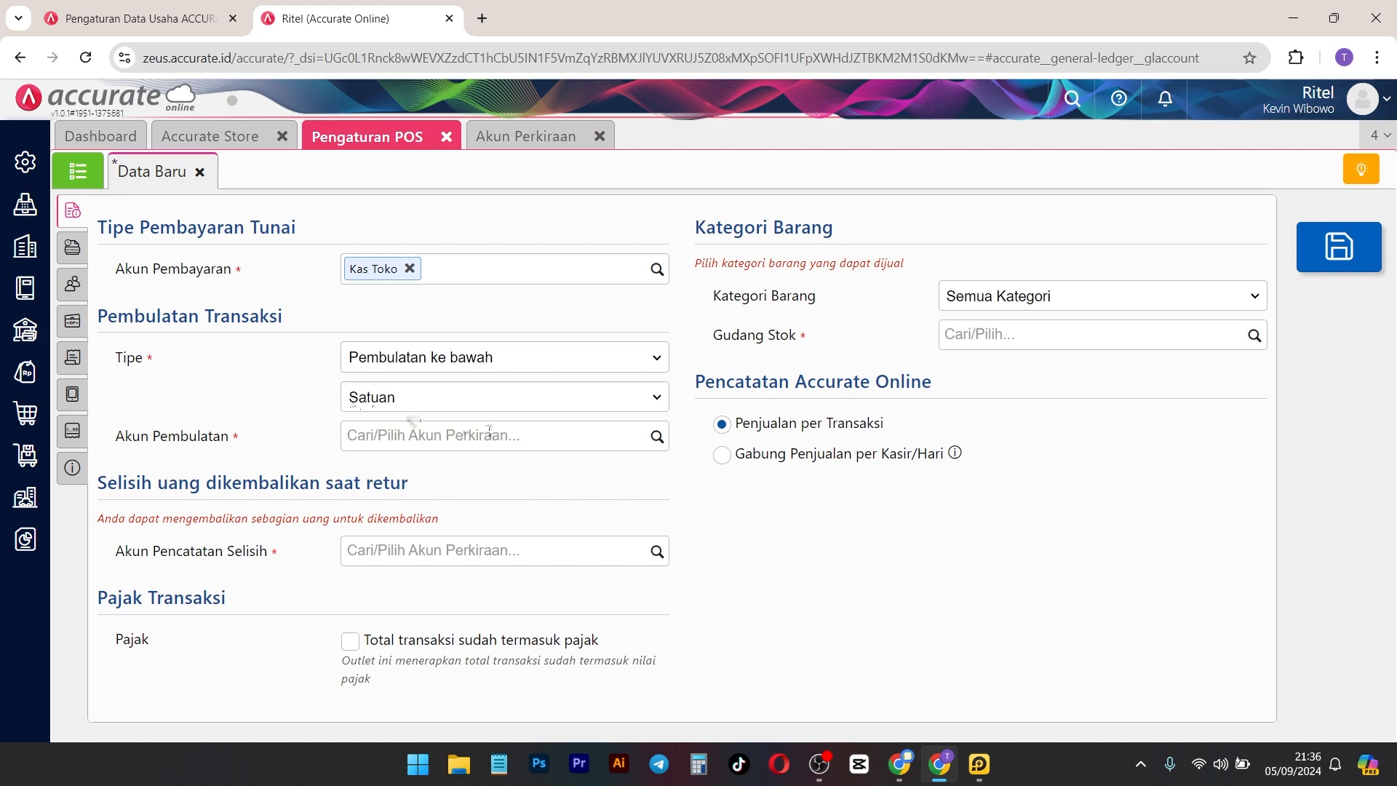
click(650, 436)
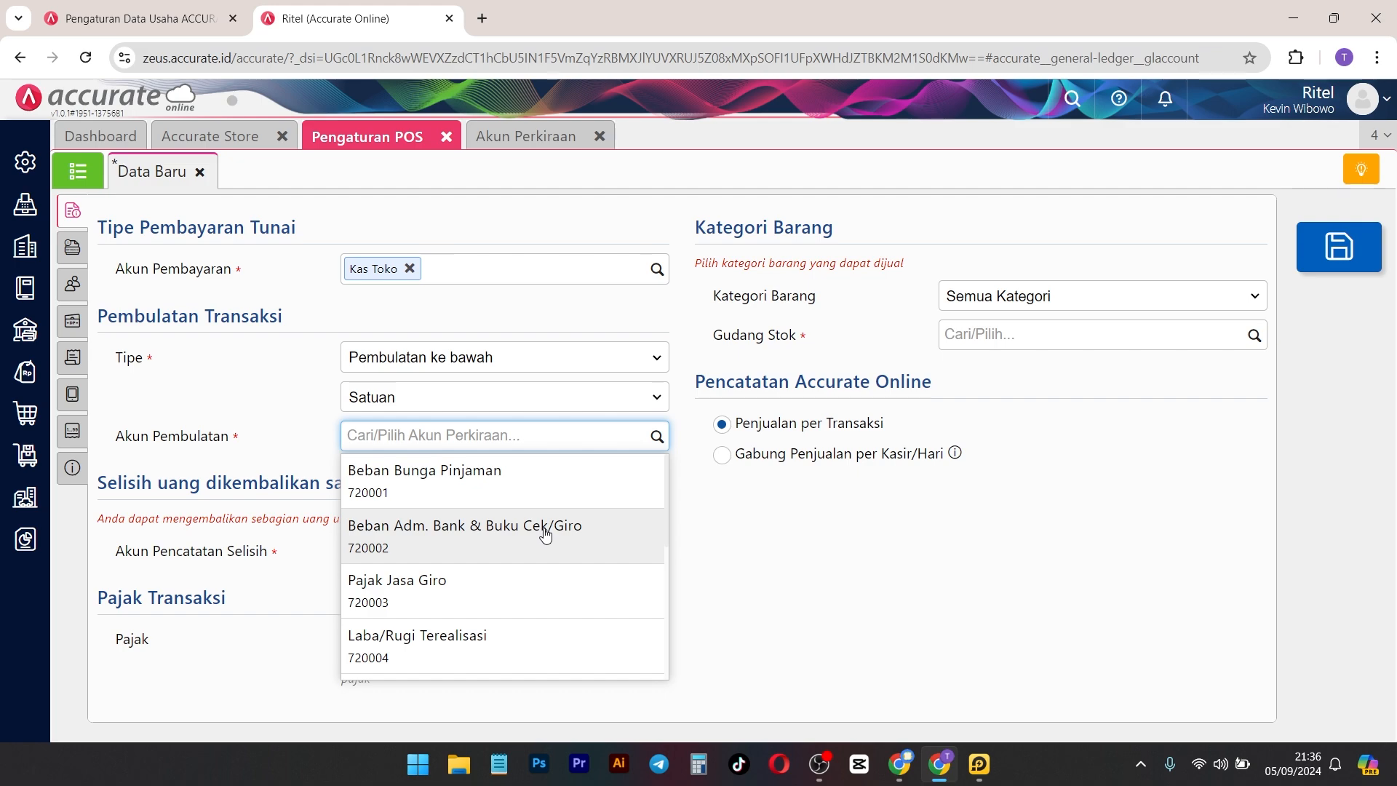
scroll(545, 532, down, 3)
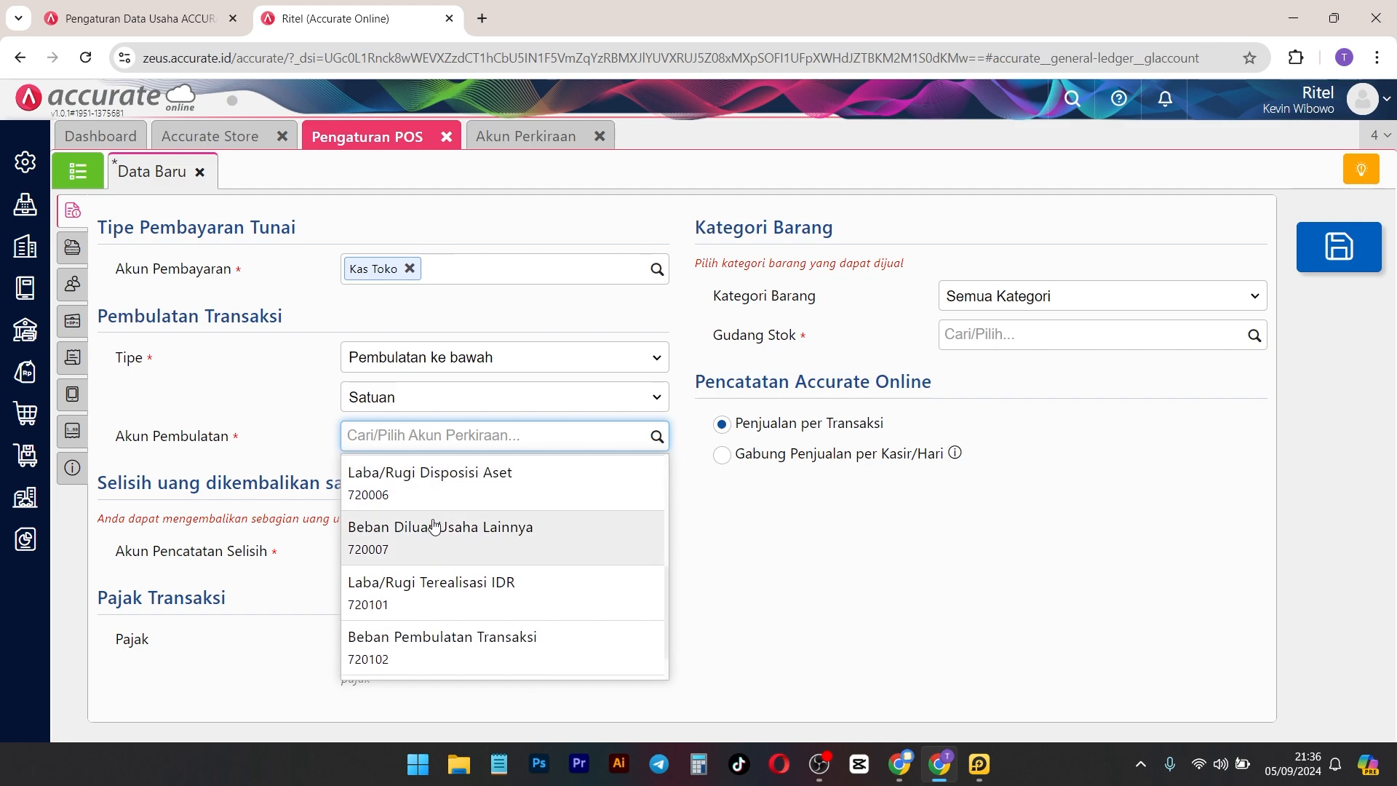
click(491, 527)
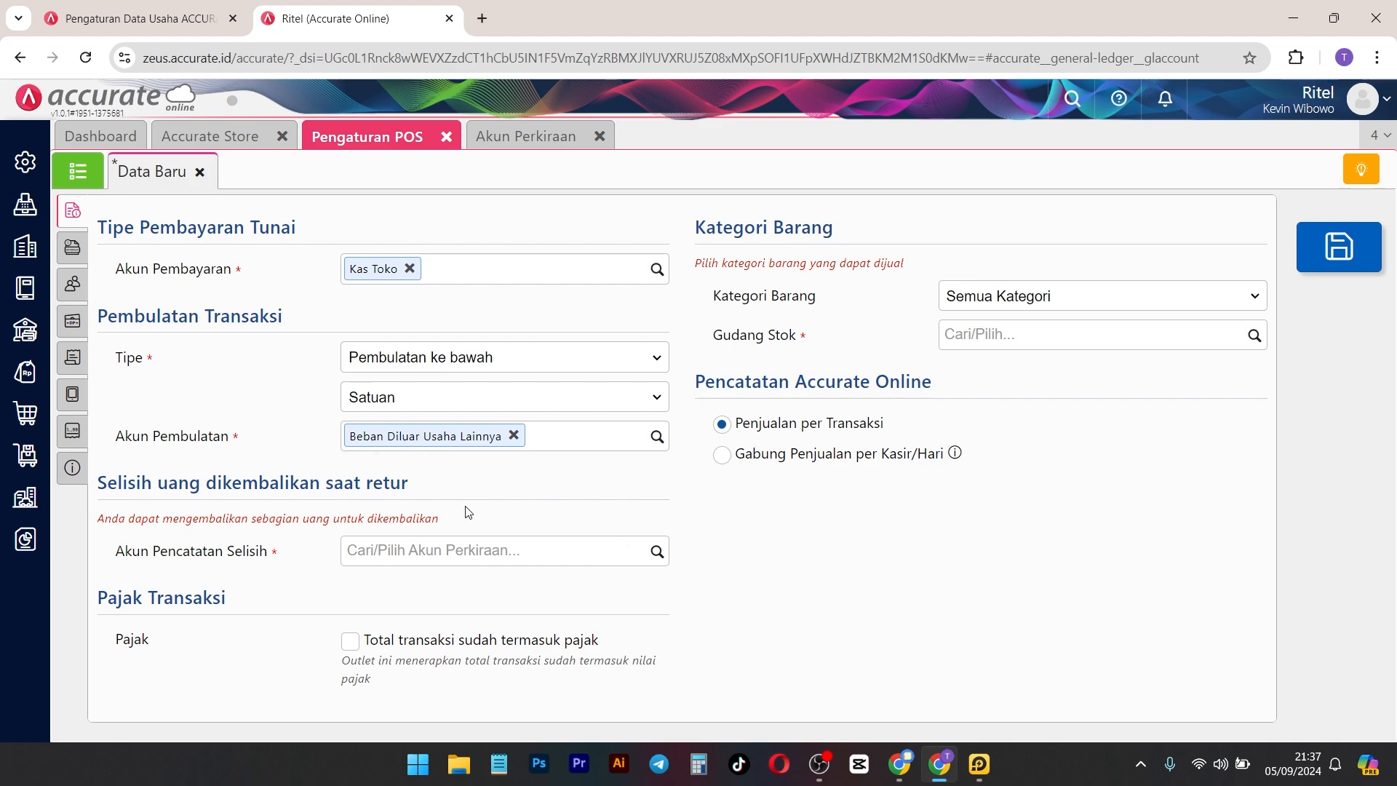
Step: Set the Akun Pencatatan Selisih for return differences to Pendapatan Diluar Usaha Lainnya, leaving the Pajak Transaksi option off
click(511, 544)
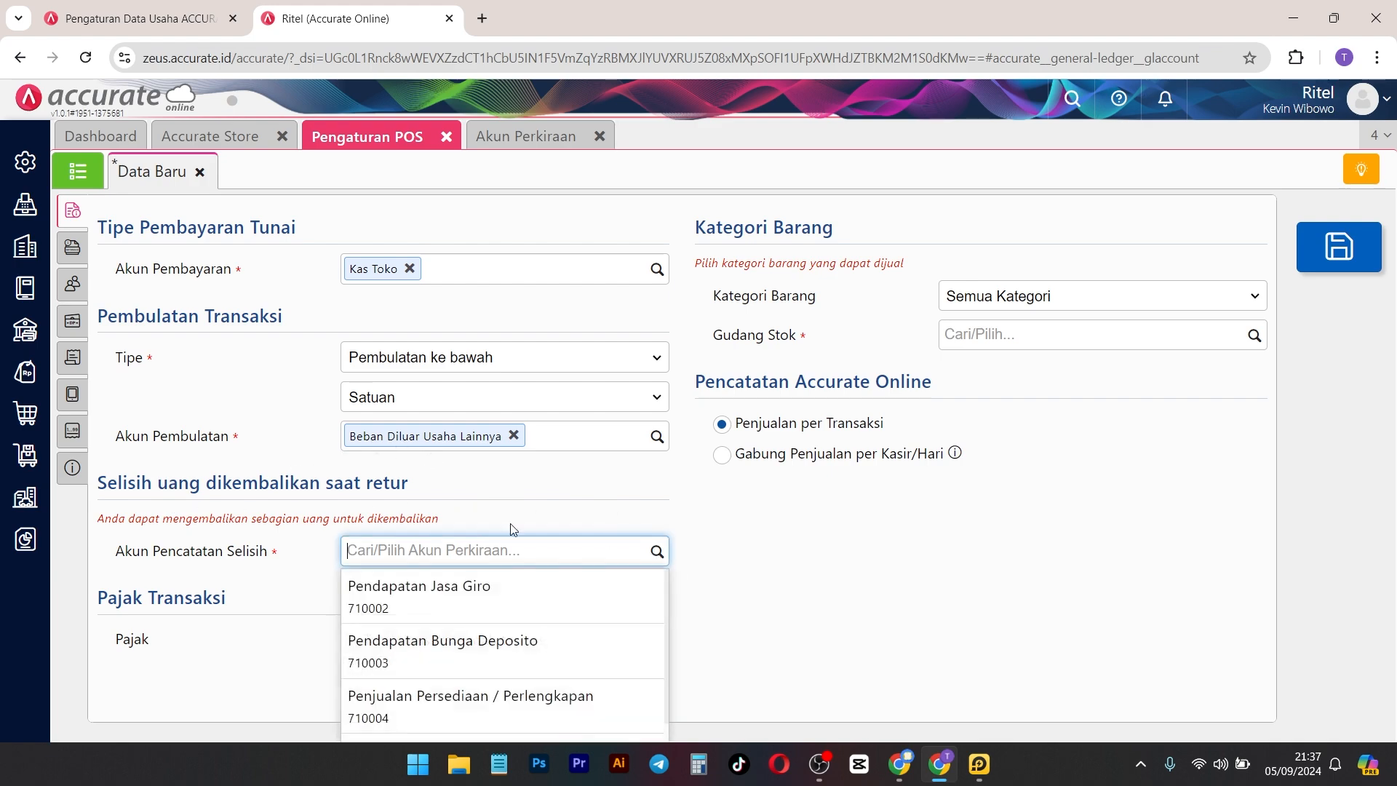
scroll(538, 608, down, 1)
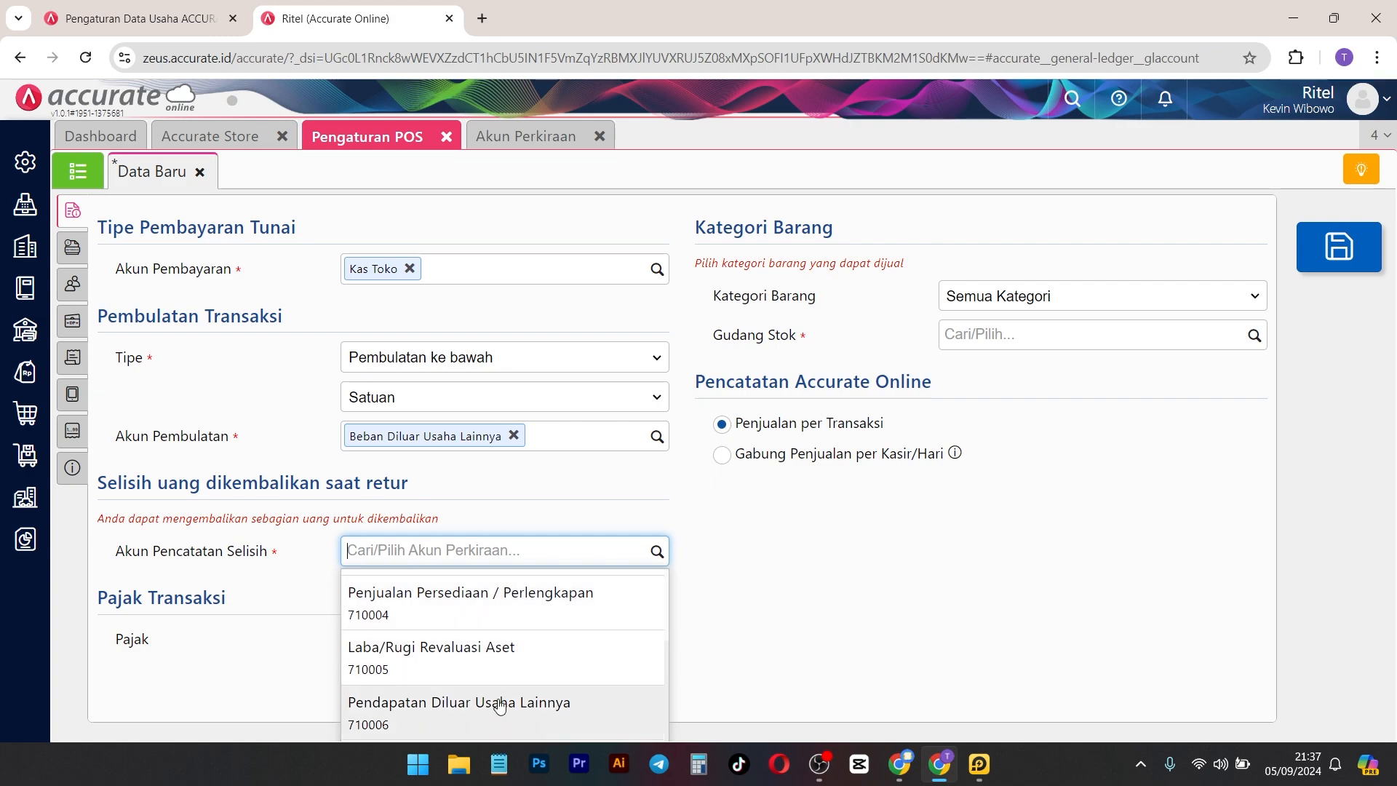
click(525, 706)
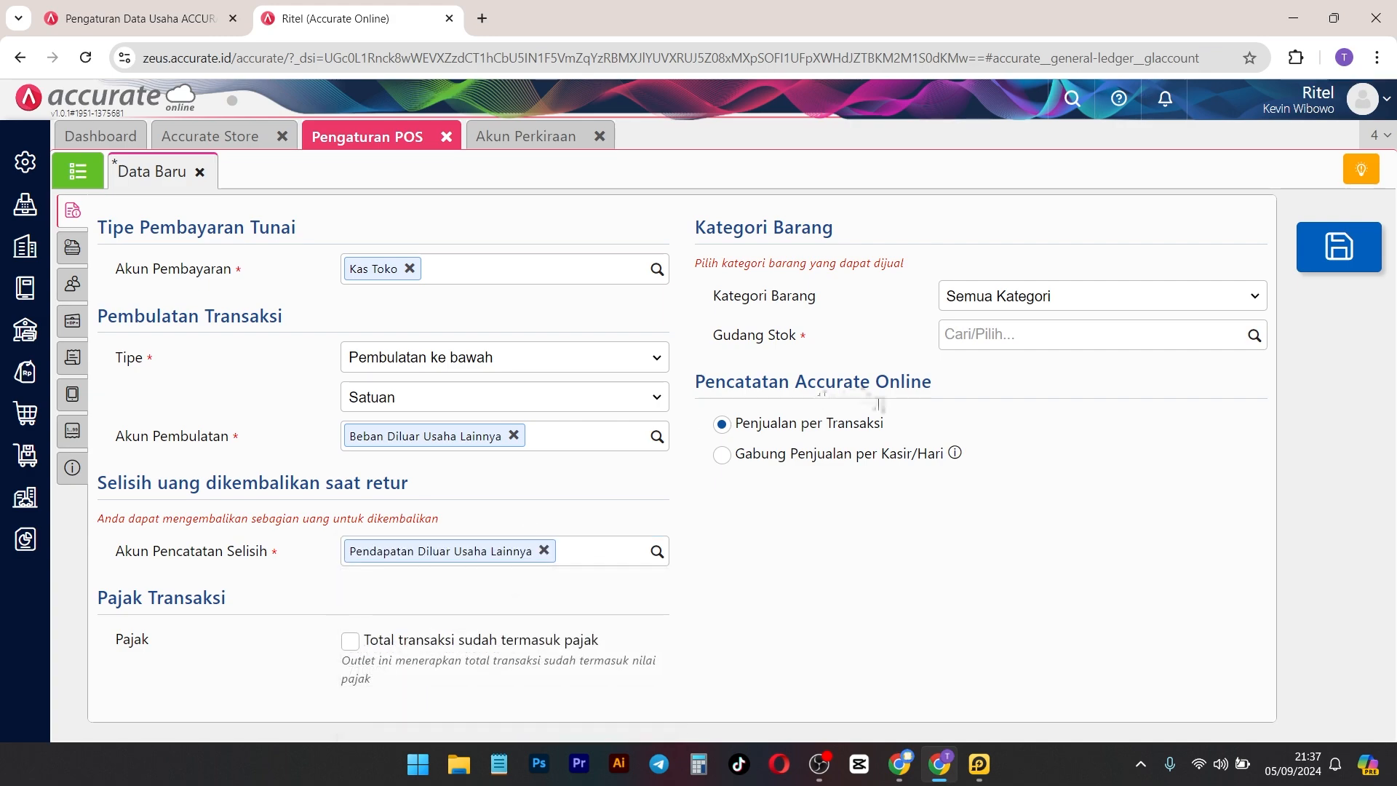
drag(232, 598, 118, 599)
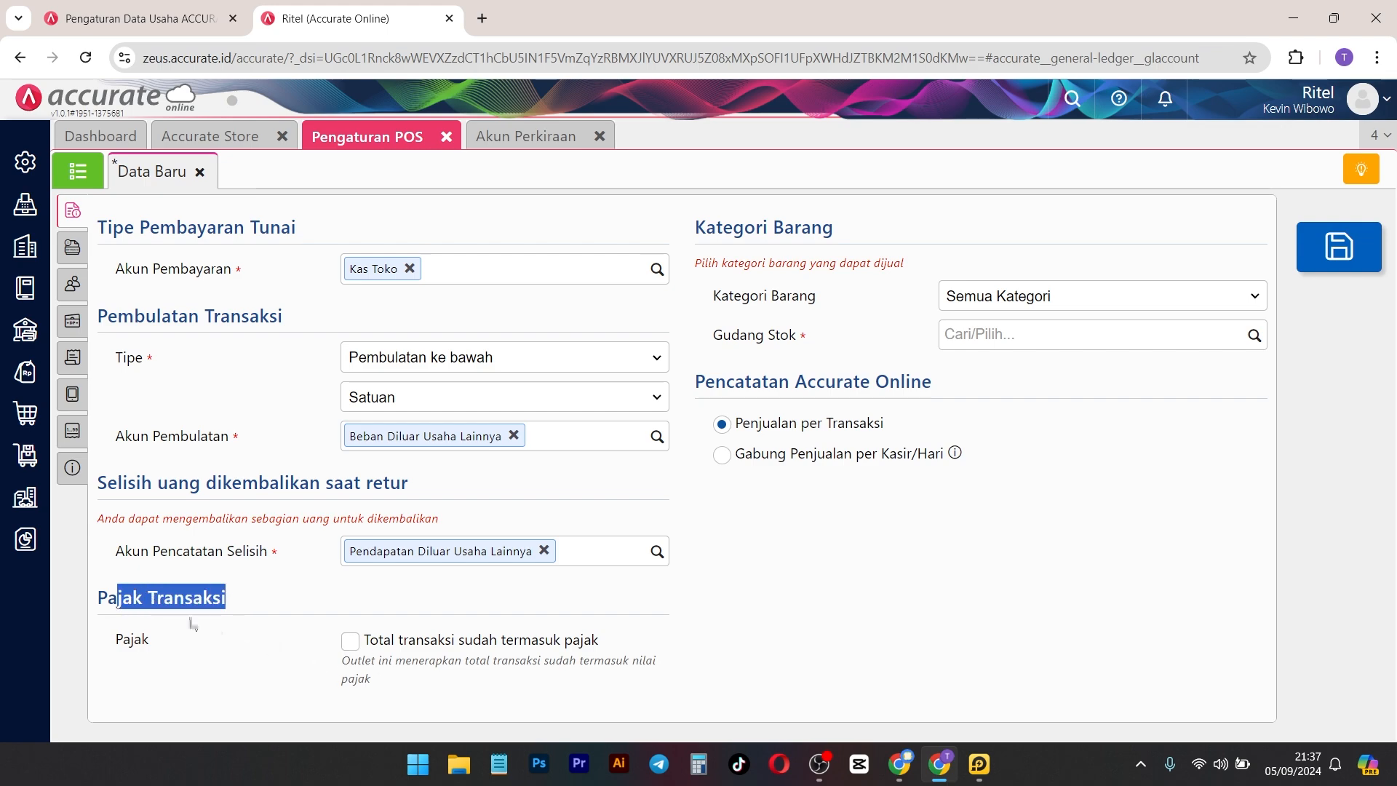
click(165, 612)
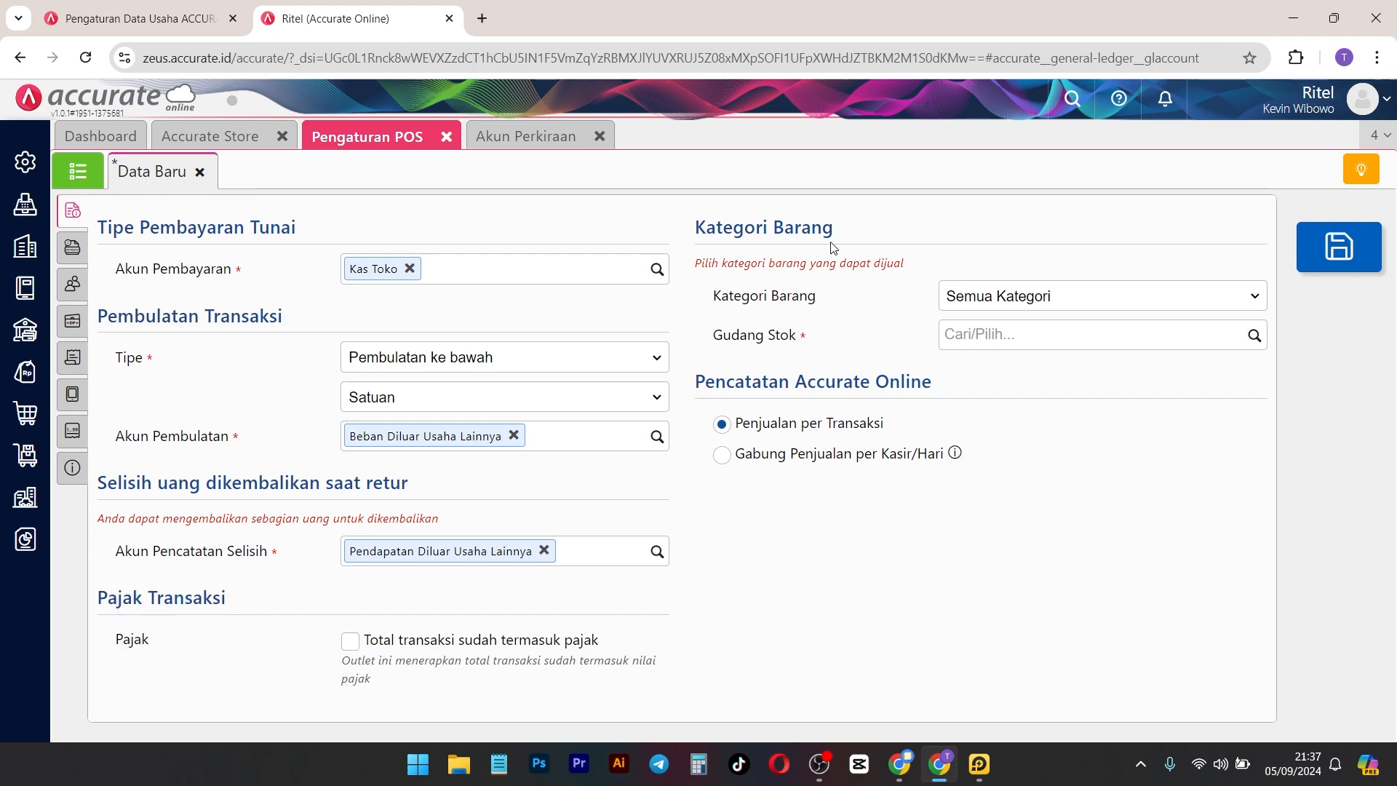
Step: Keep Kategori Barang at Semua Kategori and set Gudang Stok to Utama
drag(744, 228, 830, 232)
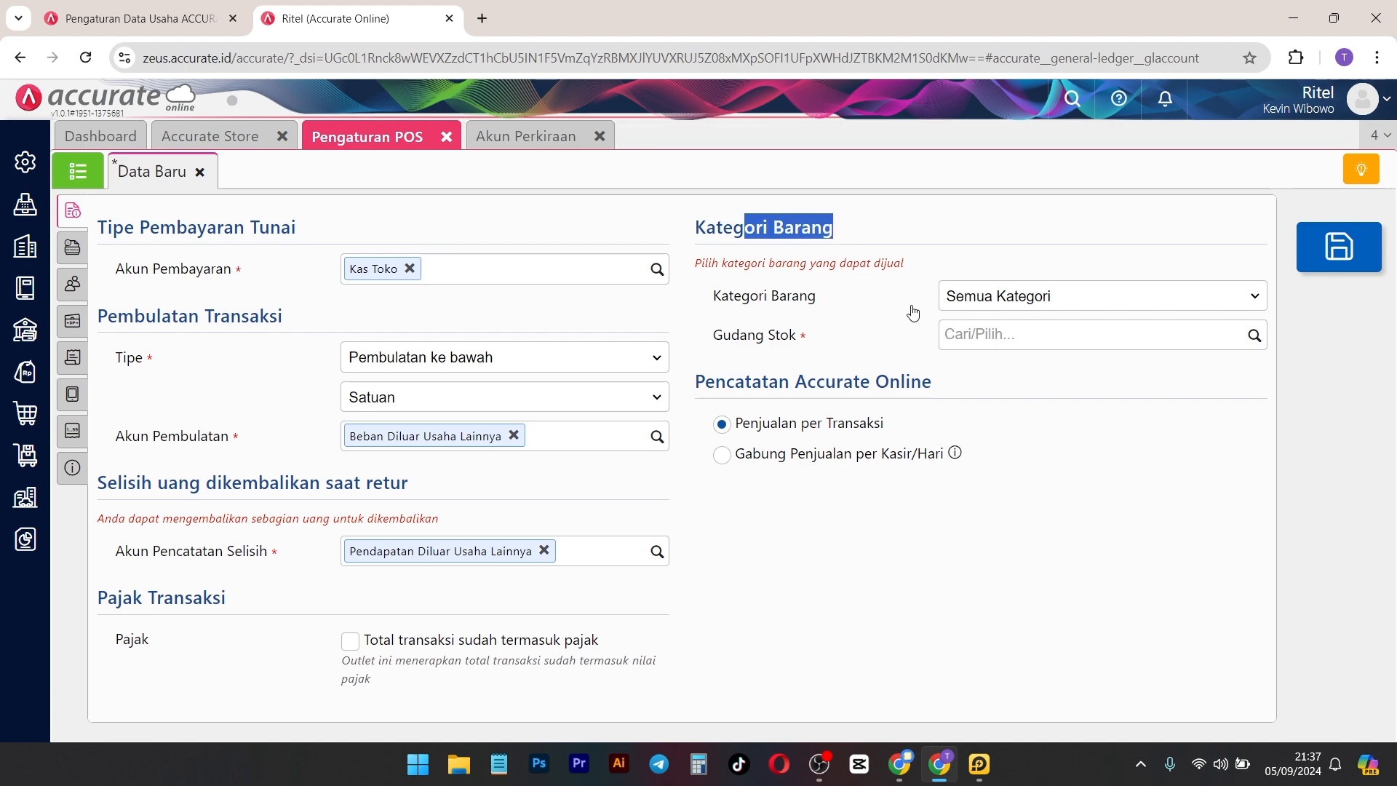
click(1106, 299)
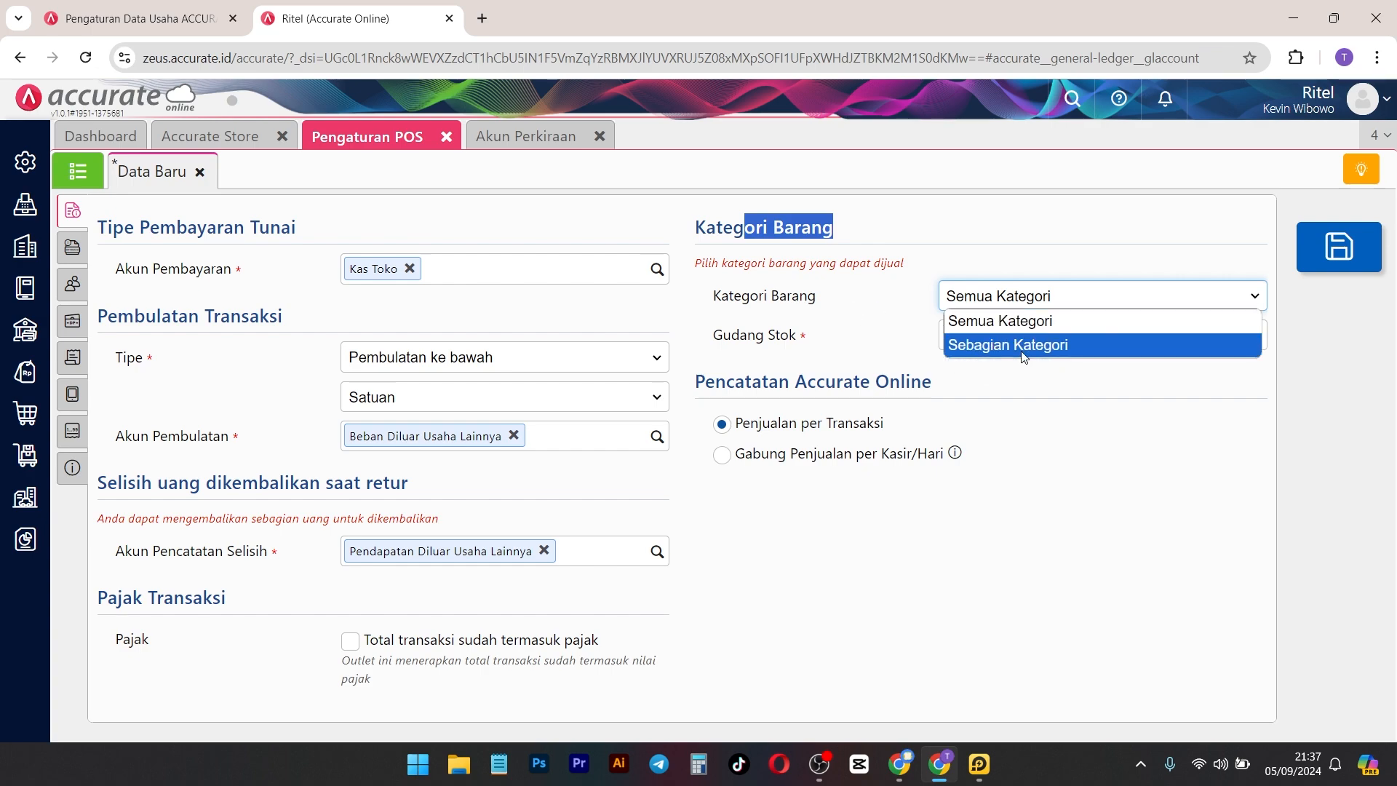
click(841, 305)
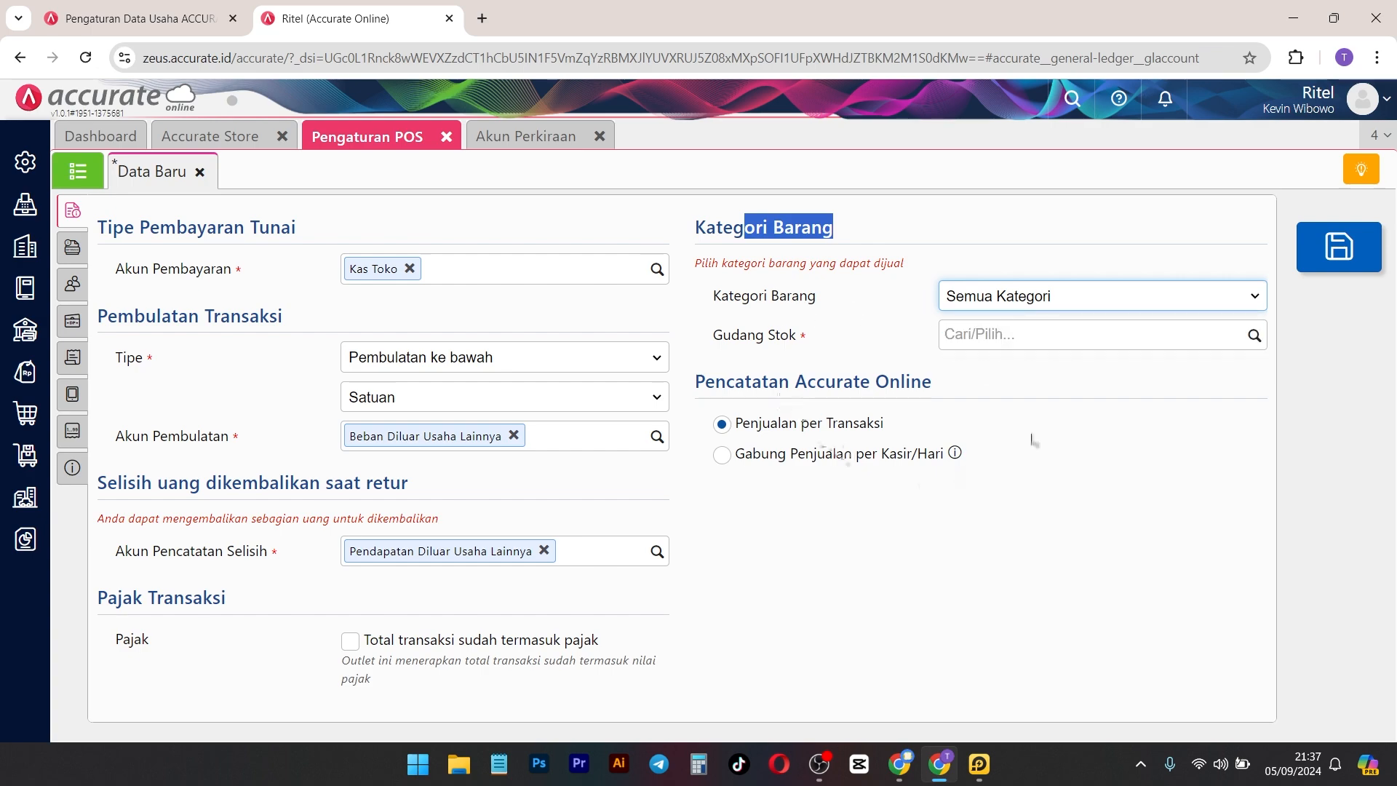
click(1253, 335)
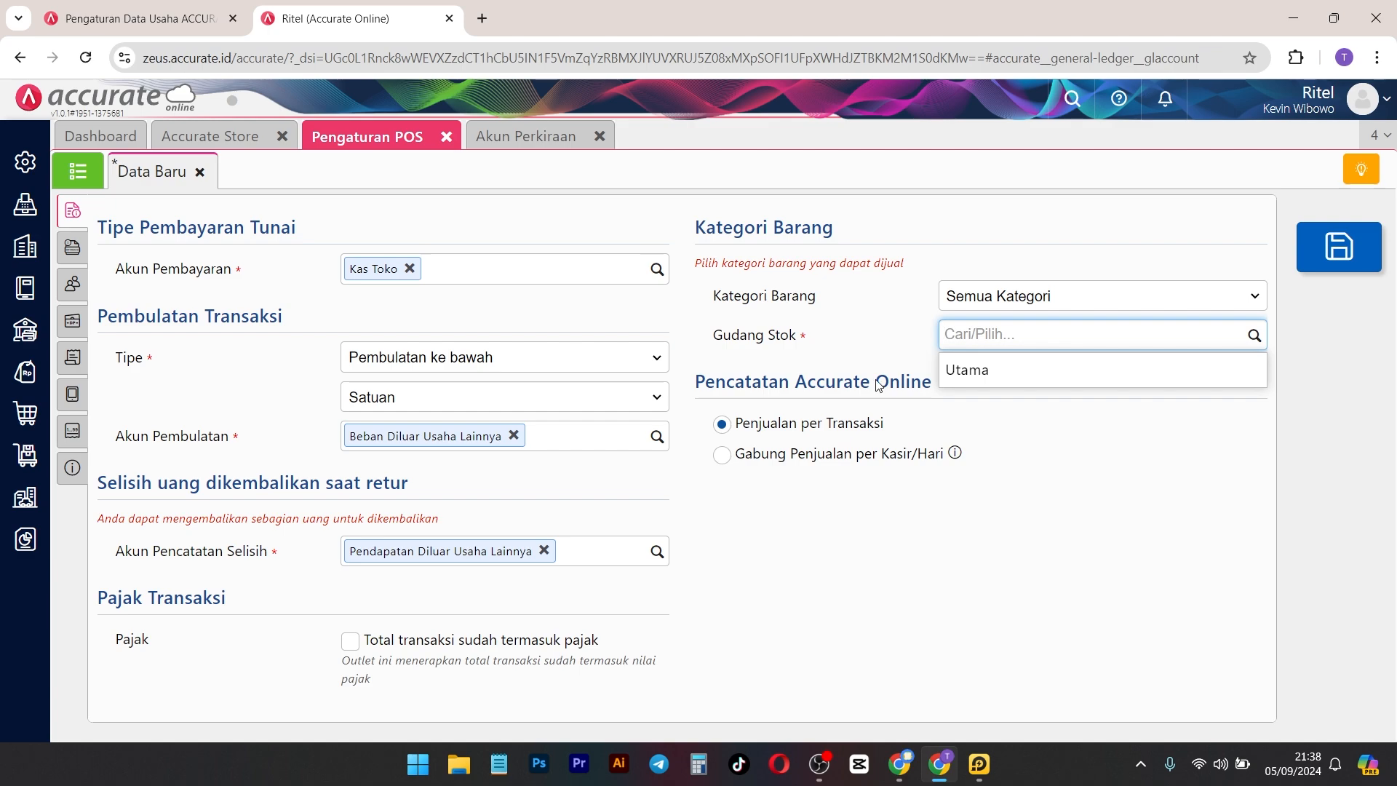
click(979, 371)
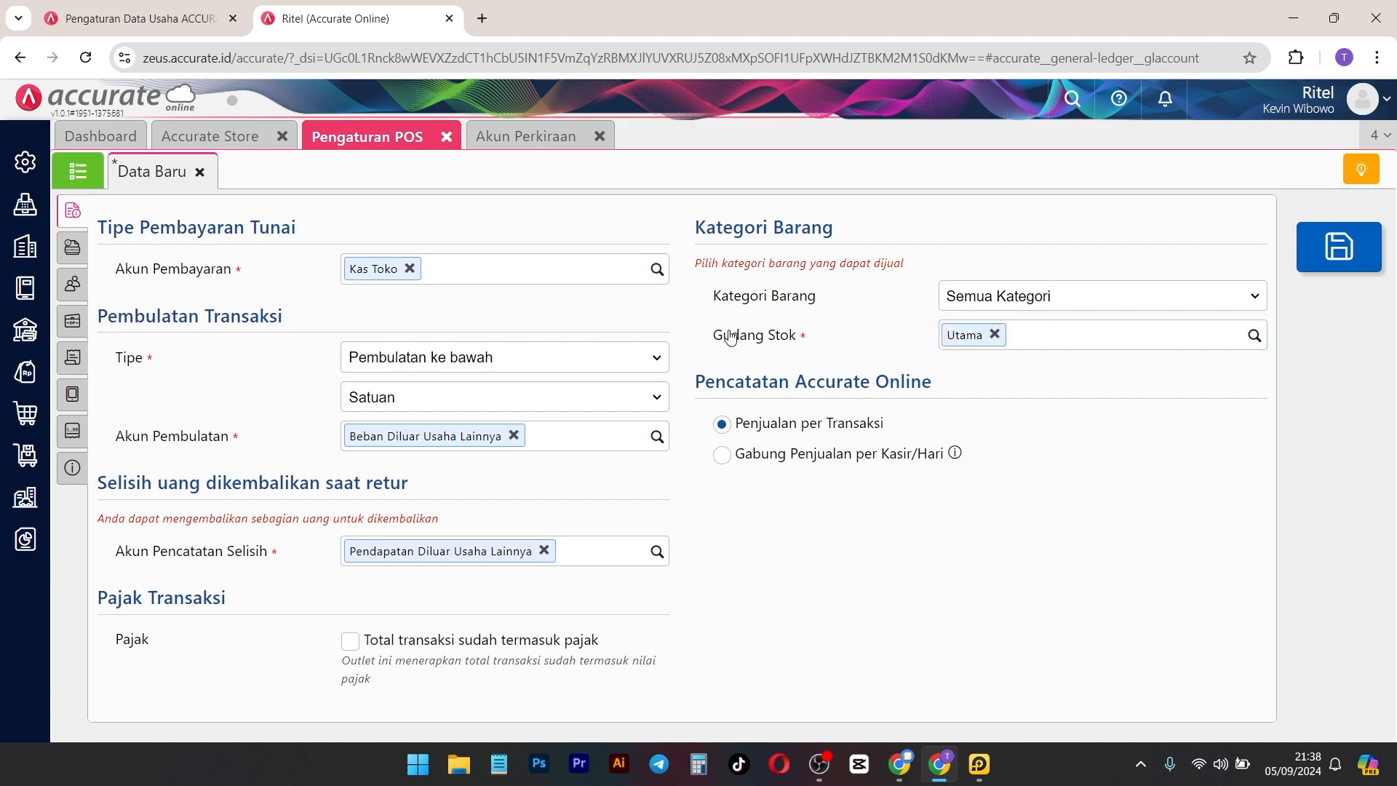
Step: Switch the Accurate Online recording mode to Gabung Penjualan per Kasir/Hari and back to Penjualan per Transaksi
drag(726, 387, 920, 408)
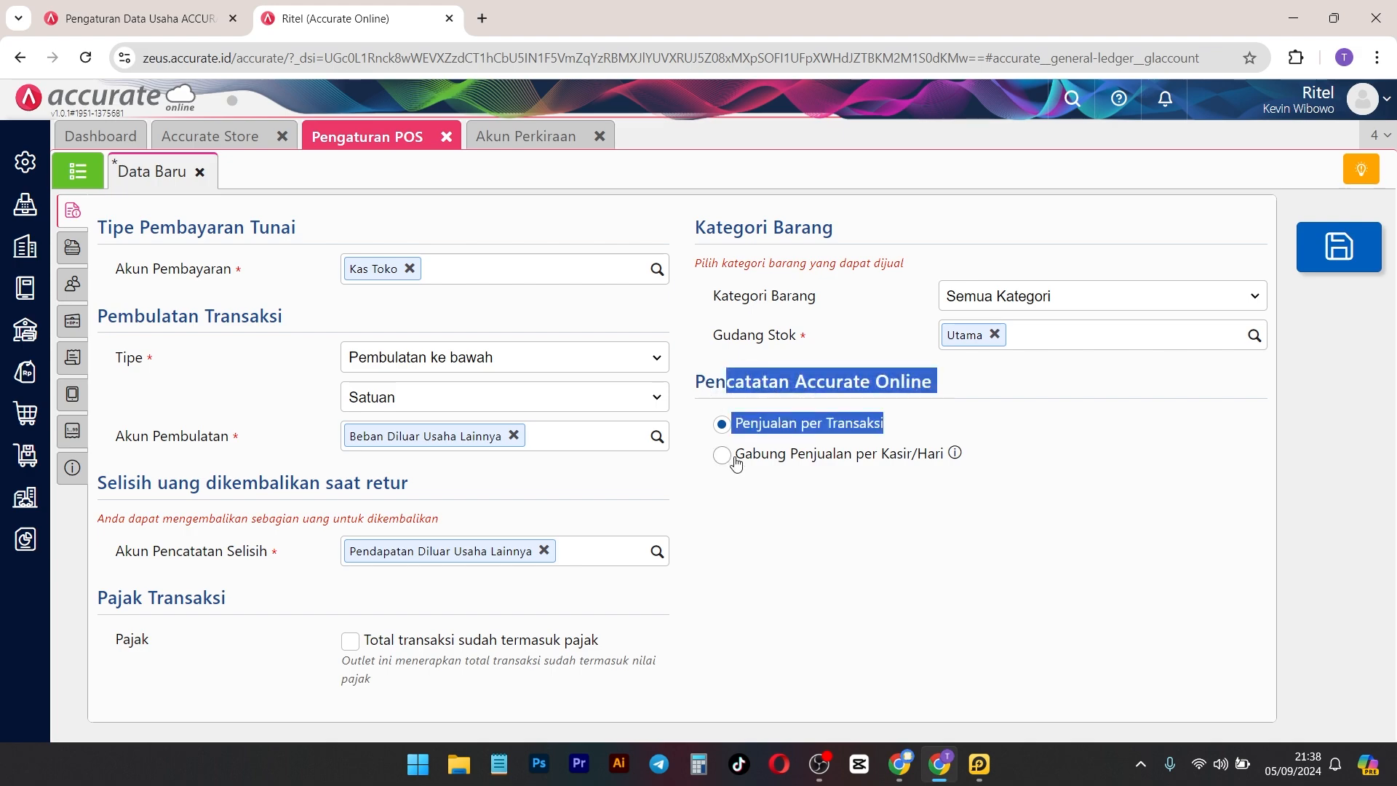
click(797, 490)
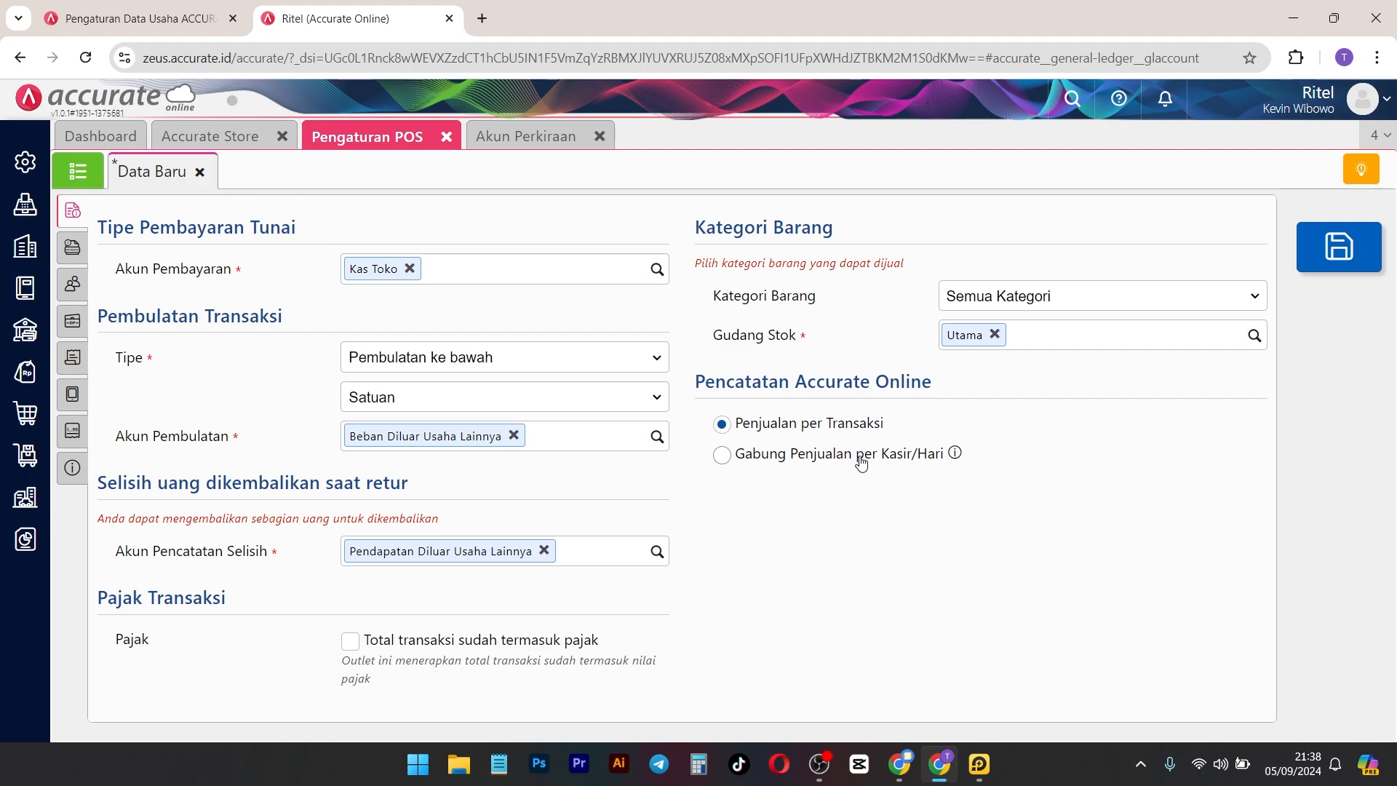
click(757, 453)
click(721, 424)
Step: Open the Service Charge settings, try the other charge types such as Persentase, and restore Tanpa Biaya
click(73, 247)
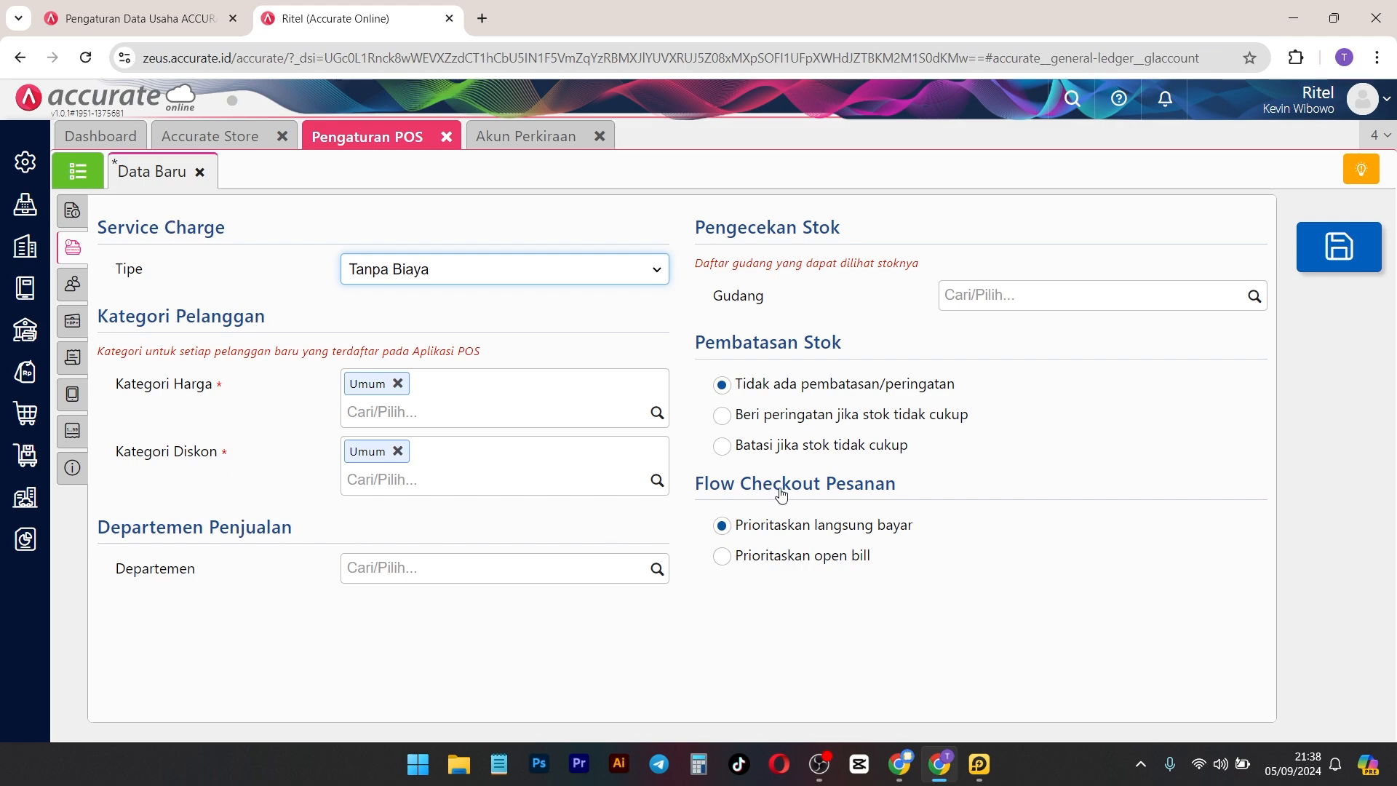
click(521, 269)
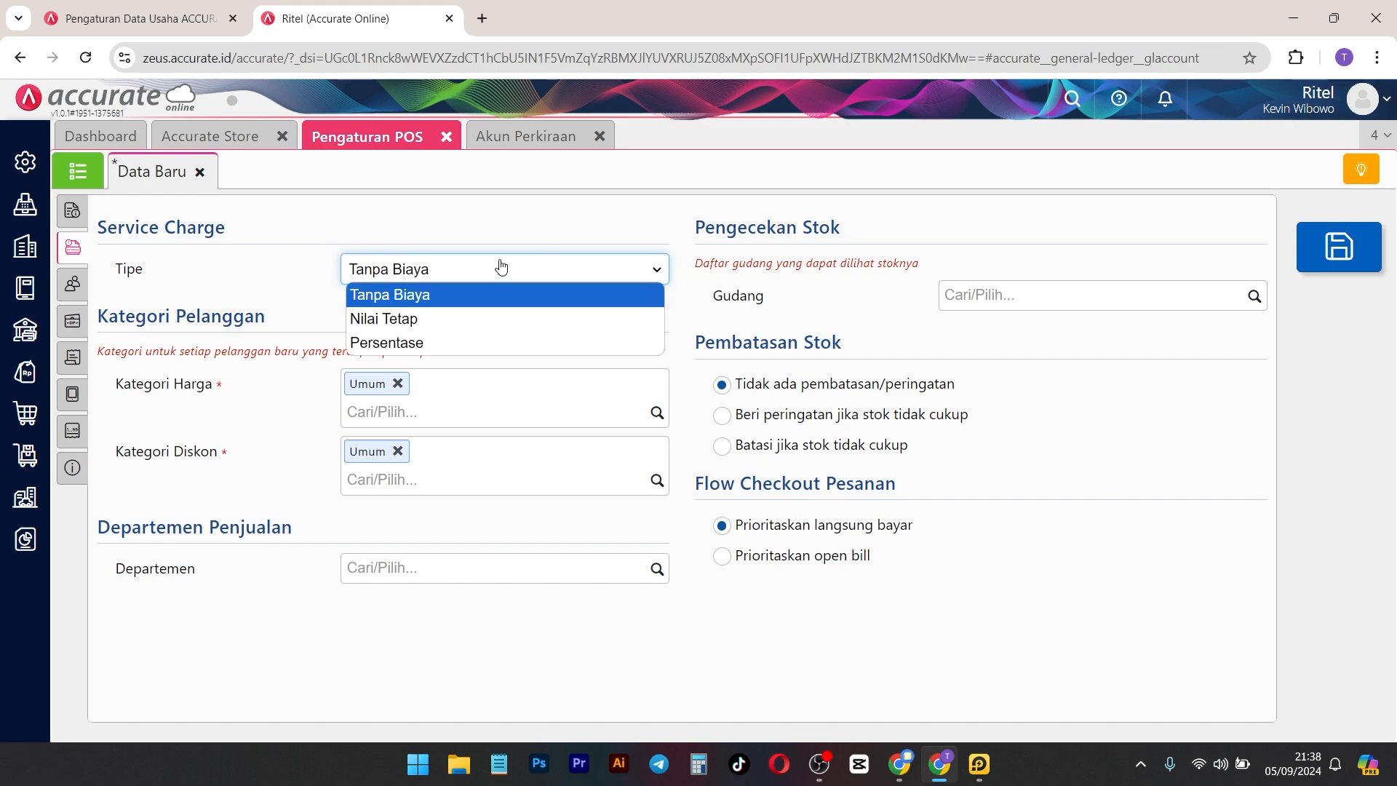
click(377, 322)
click(446, 271)
click(445, 320)
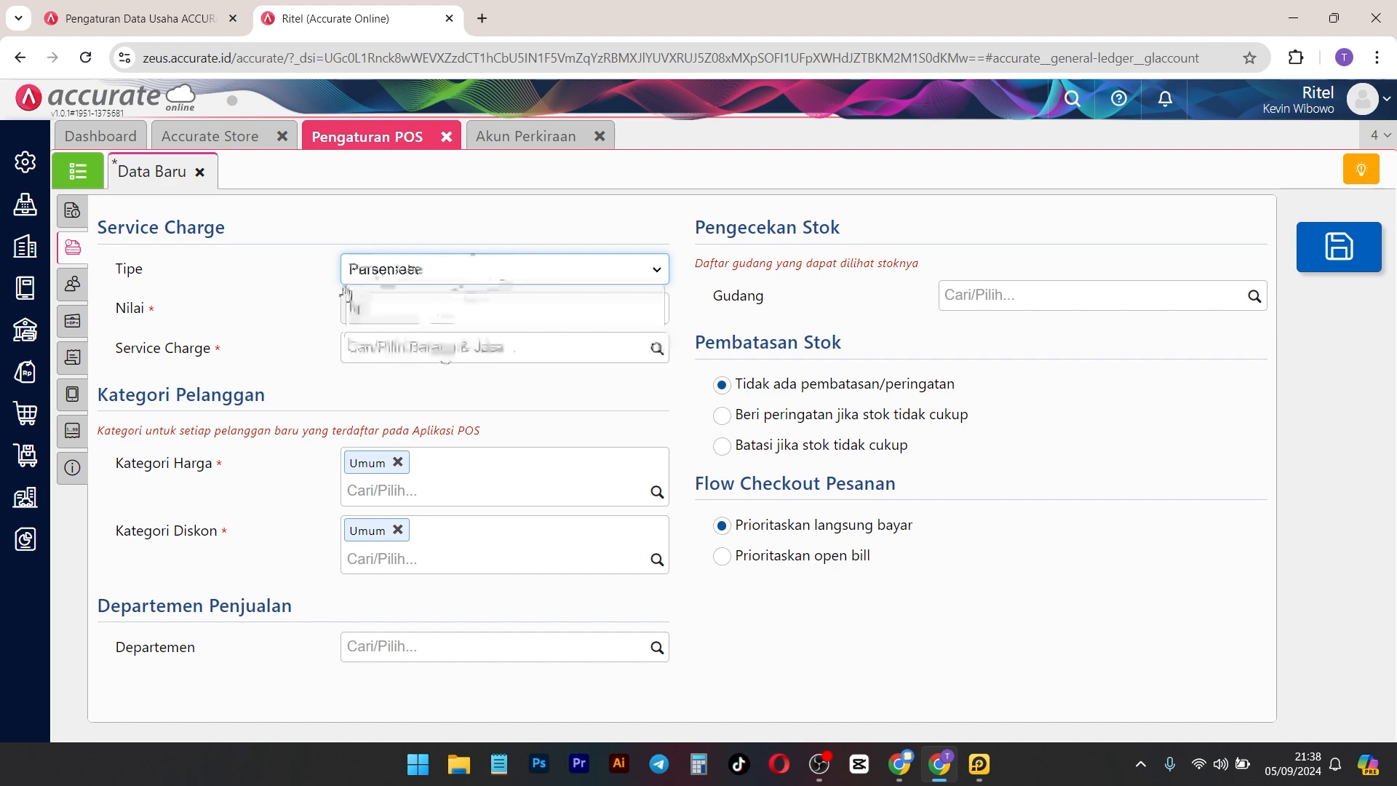
click(636, 270)
click(477, 287)
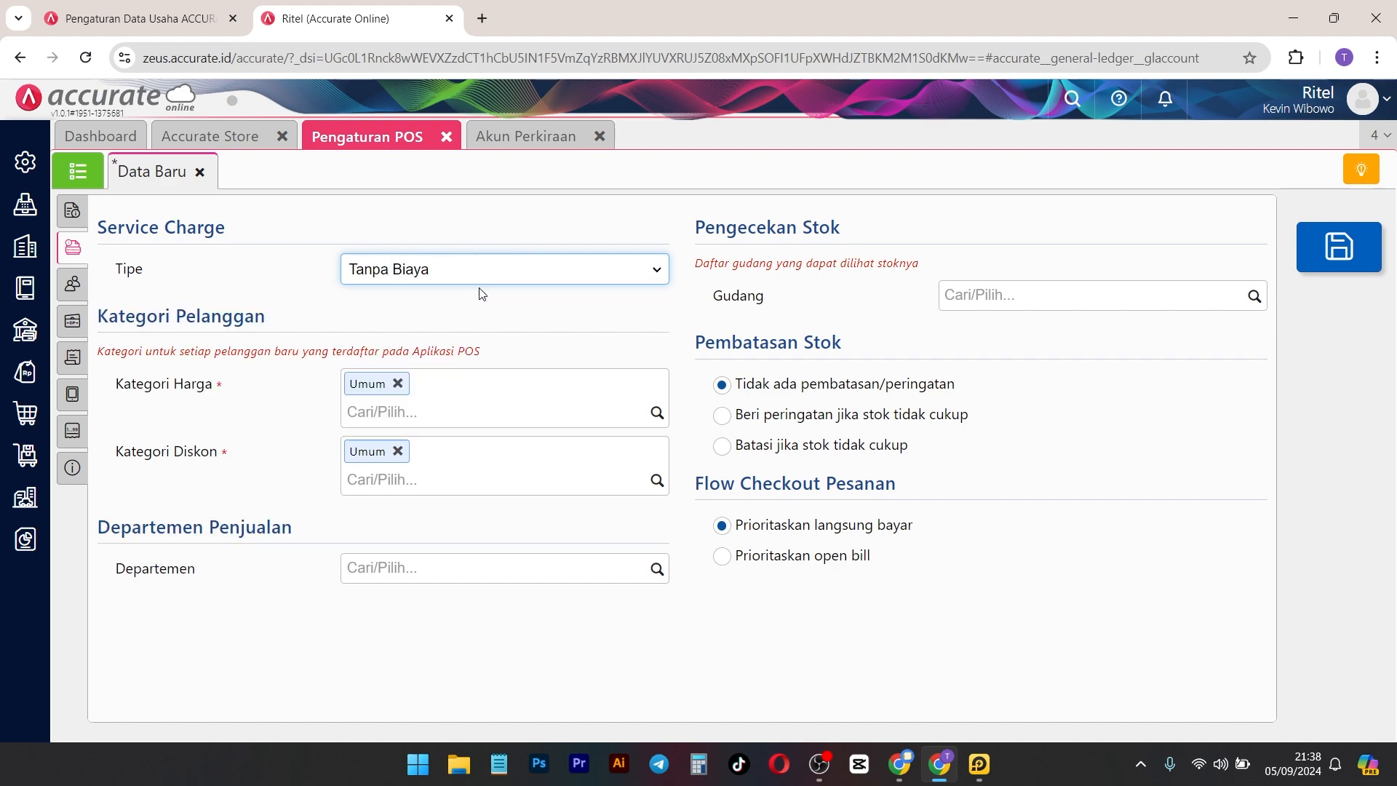
Step: Review the Kategori Pelanggan section and check which other Kategori Harga choices are available for new customers
drag(287, 318, 166, 318)
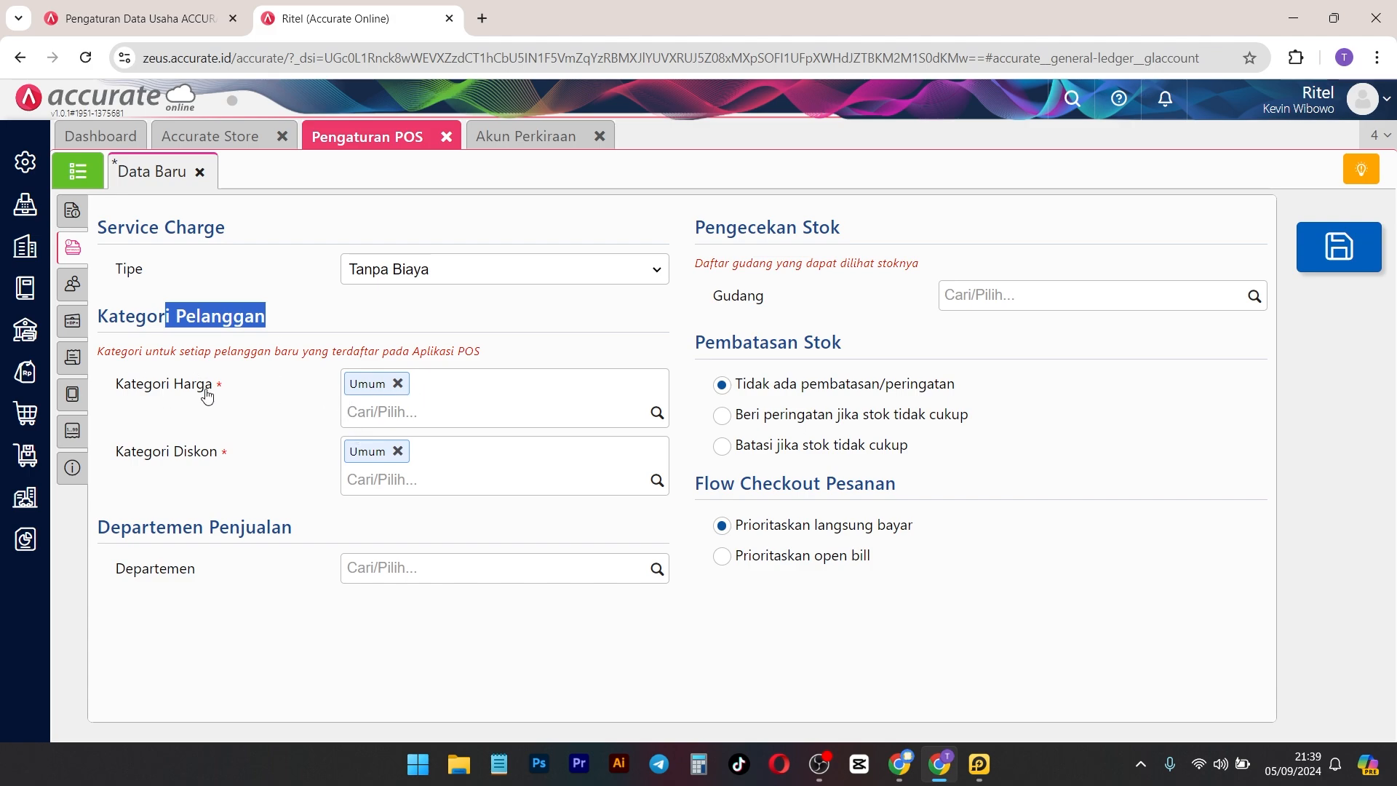
click(658, 414)
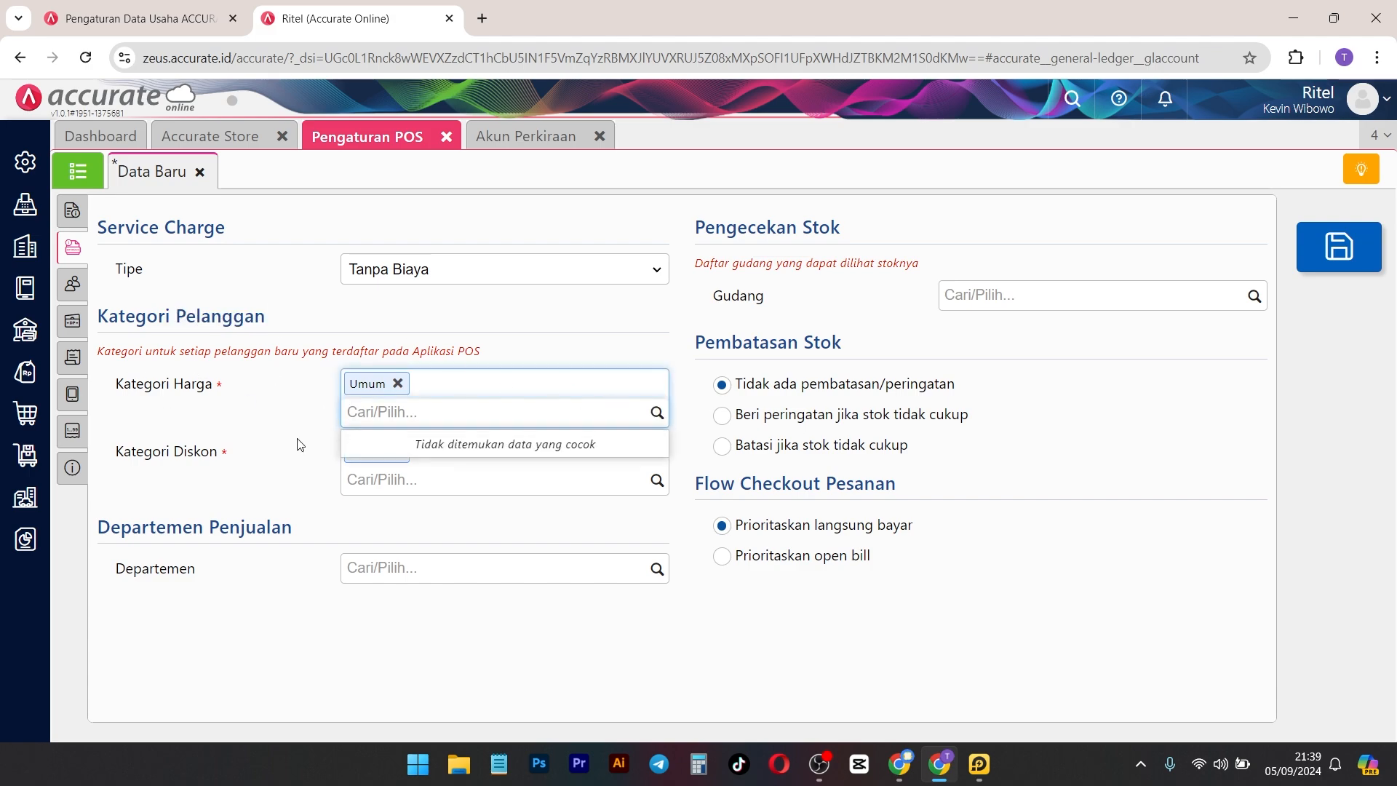
click(270, 469)
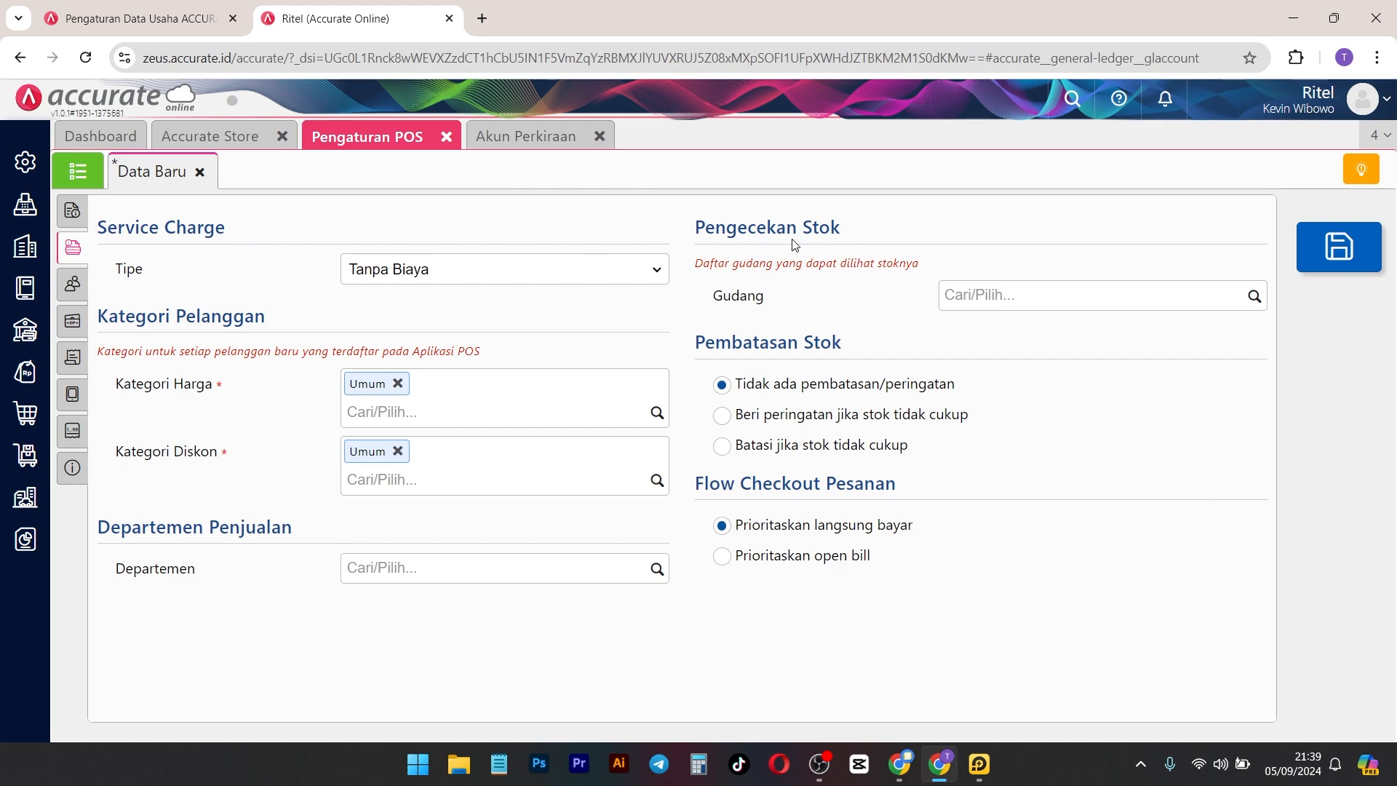
Step: Compare the Pengecekan Stok warehouse setting with the Gudang Stok setting on the first POS settings page
drag(837, 227, 757, 227)
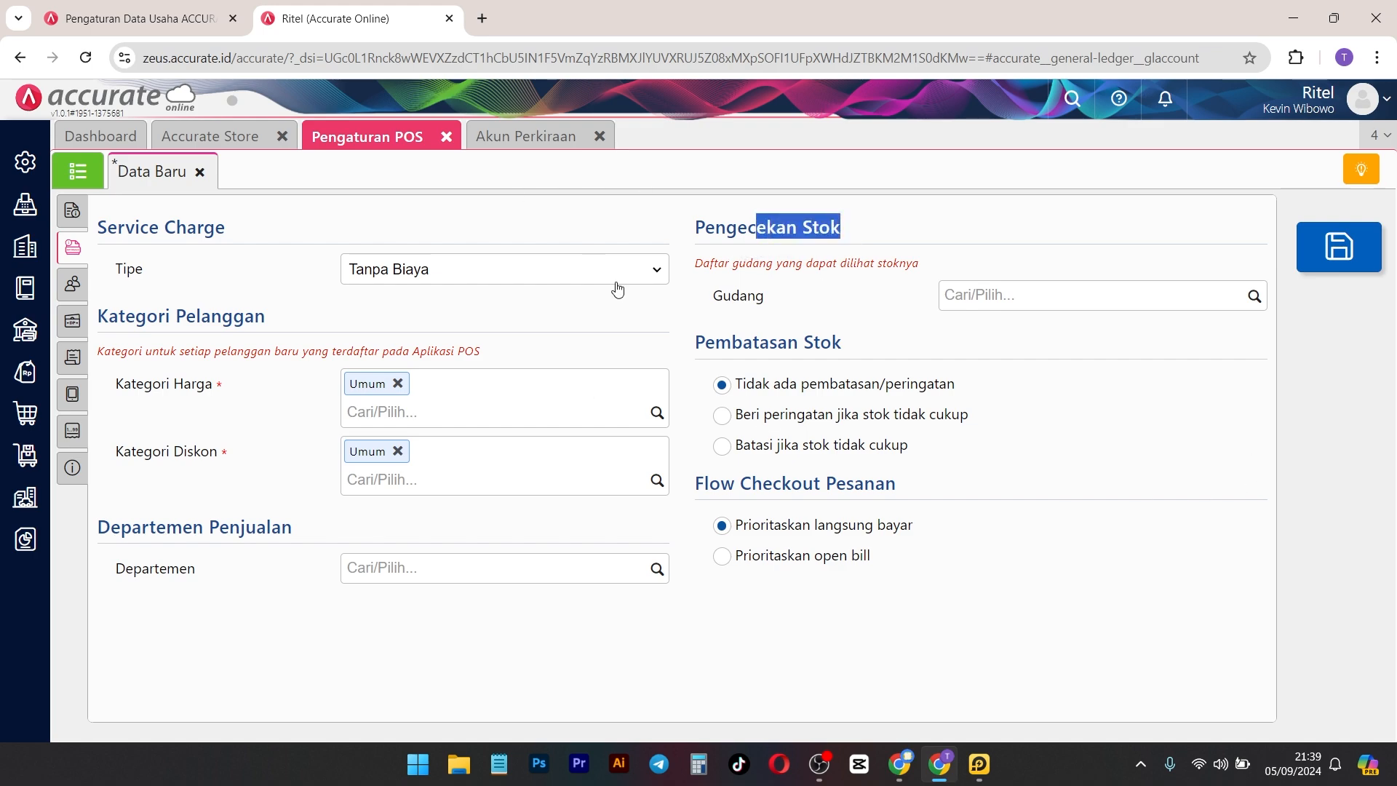
click(72, 210)
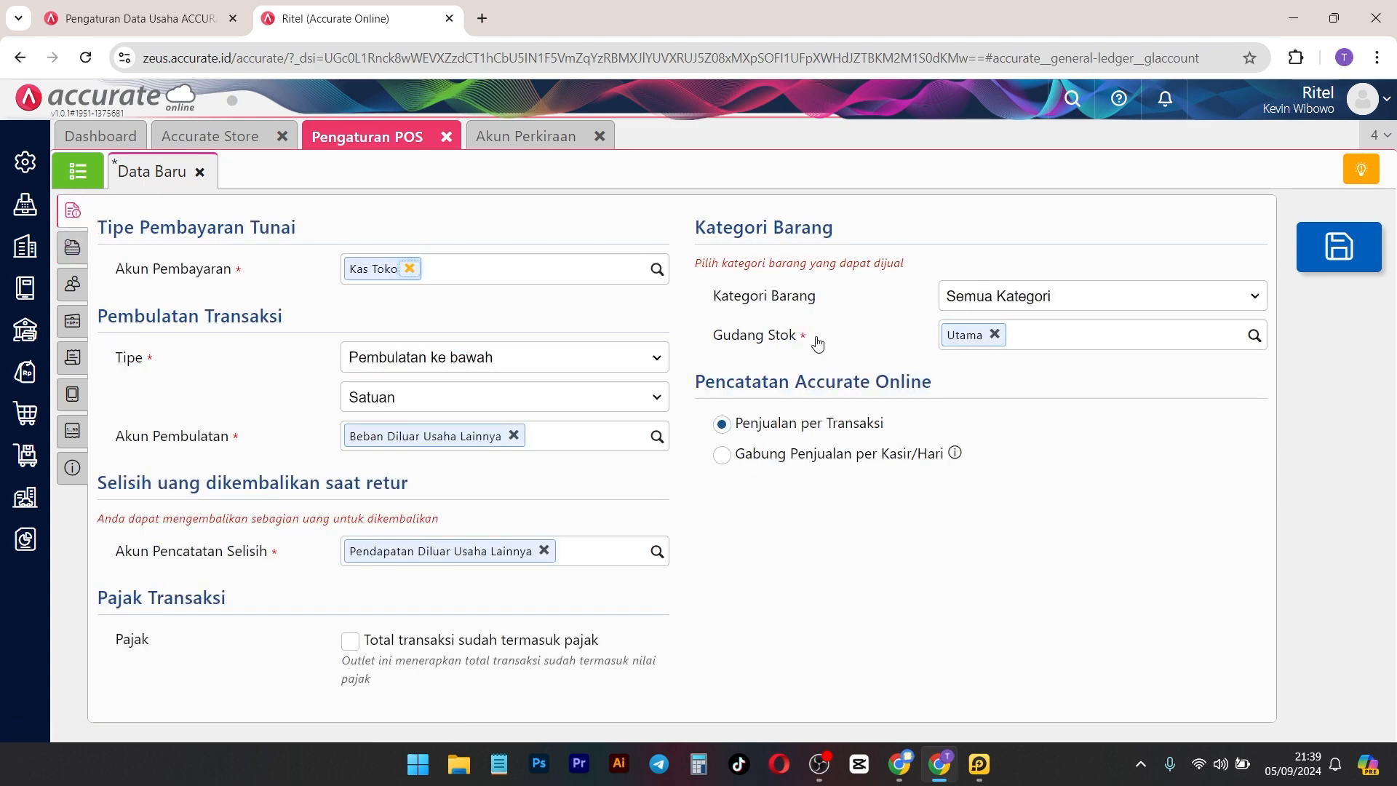
click(72, 246)
click(72, 210)
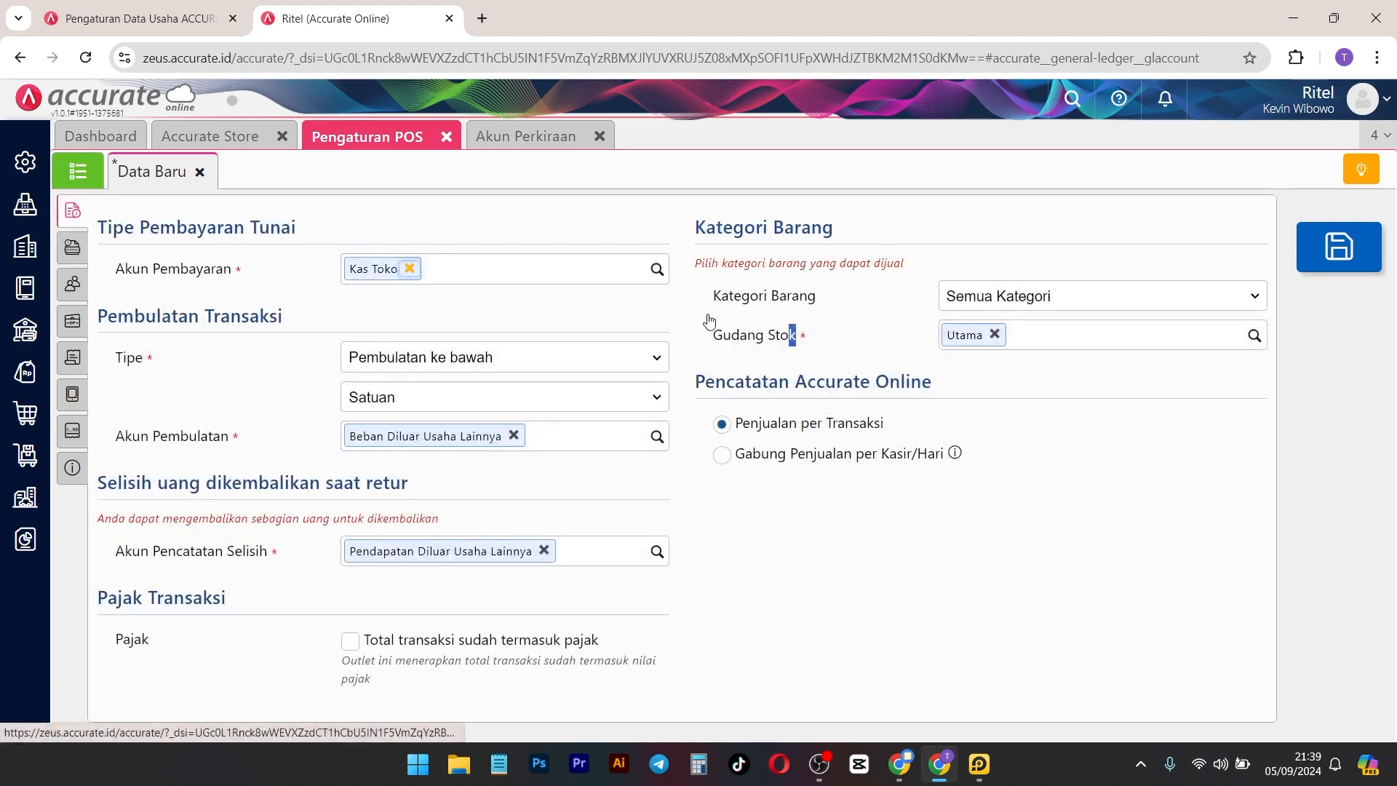
click(815, 343)
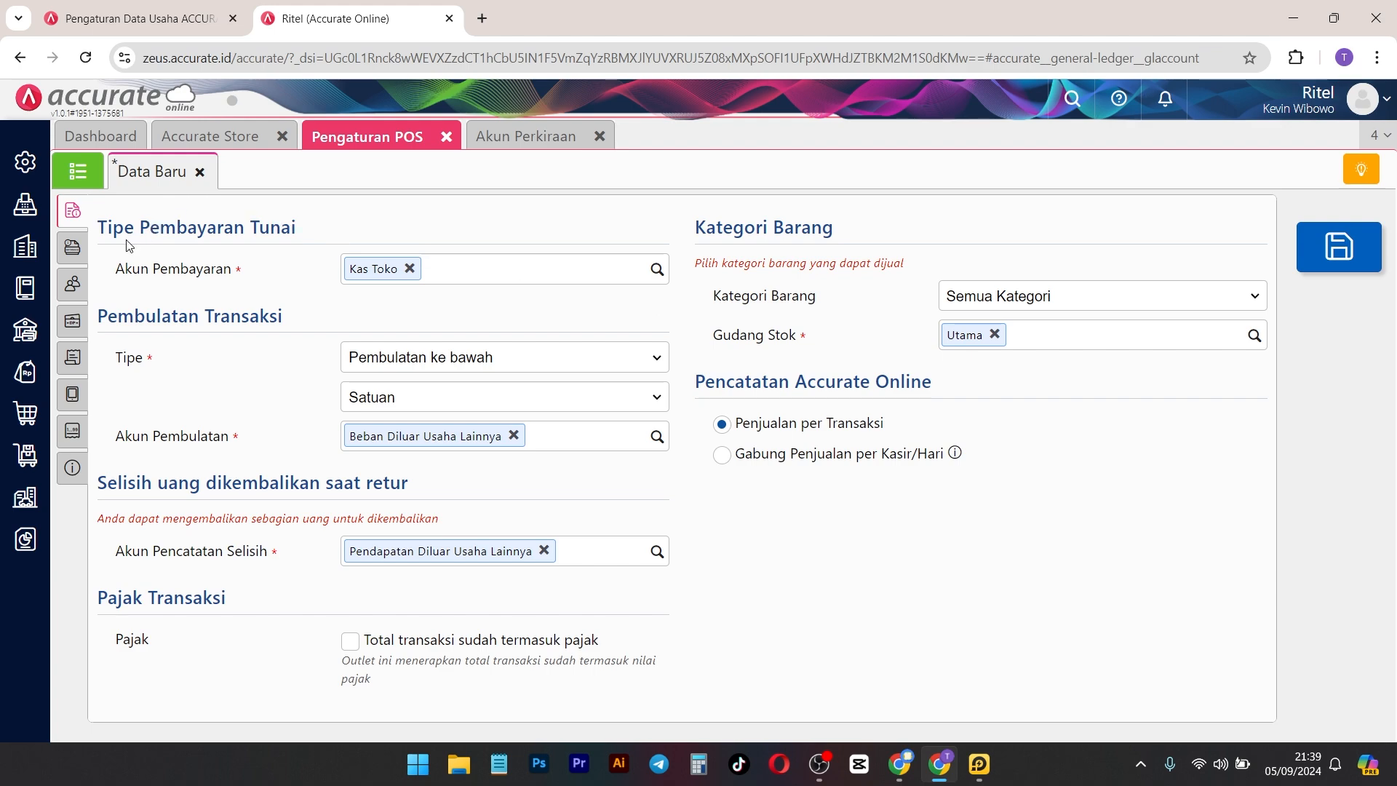
click(72, 247)
drag(747, 228, 757, 229)
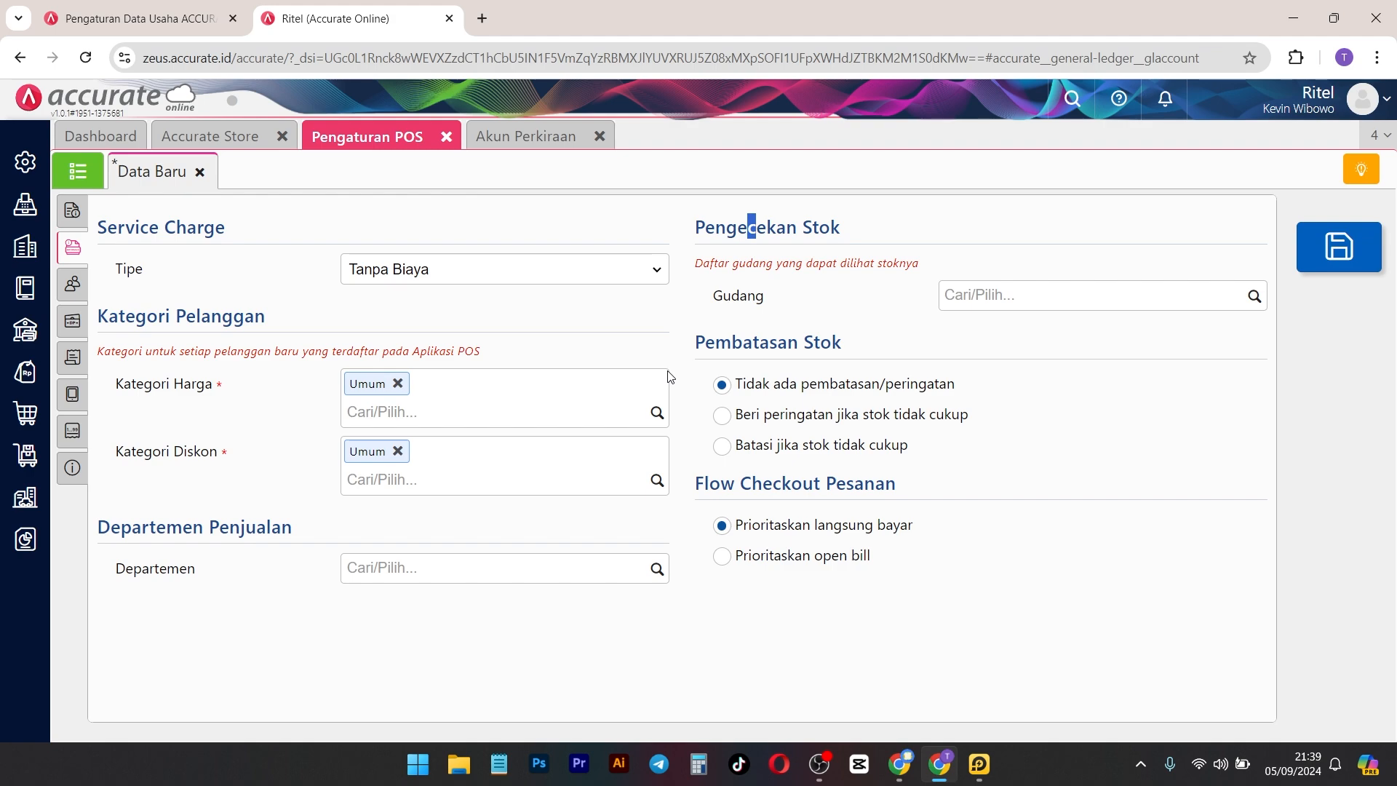
Step: Set the Pengecekan Stok warehouse to Utama and Pembatasan Stok to Batasi jika stok tidak cukup, keeping Prioritaskan langsung bayar for checkout
click(1253, 296)
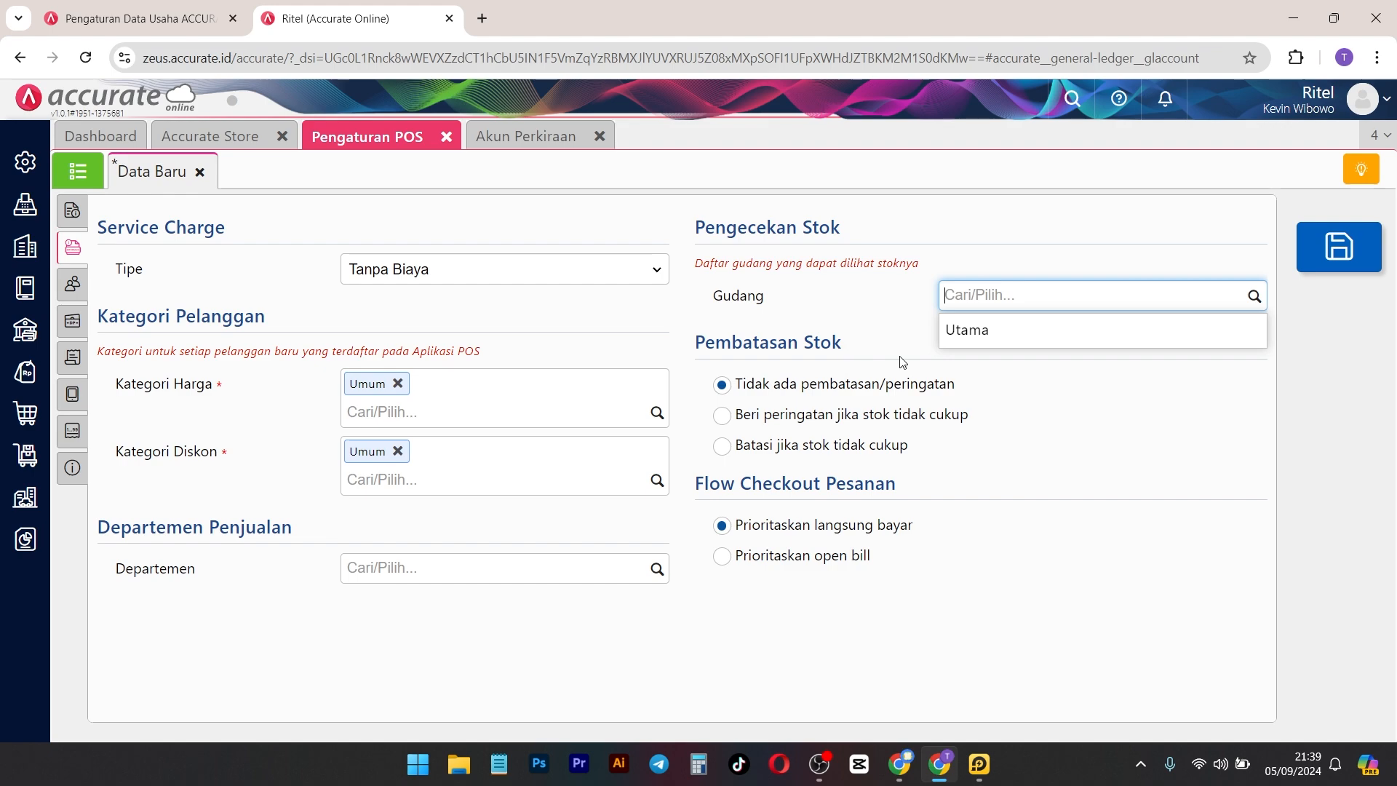
click(1019, 337)
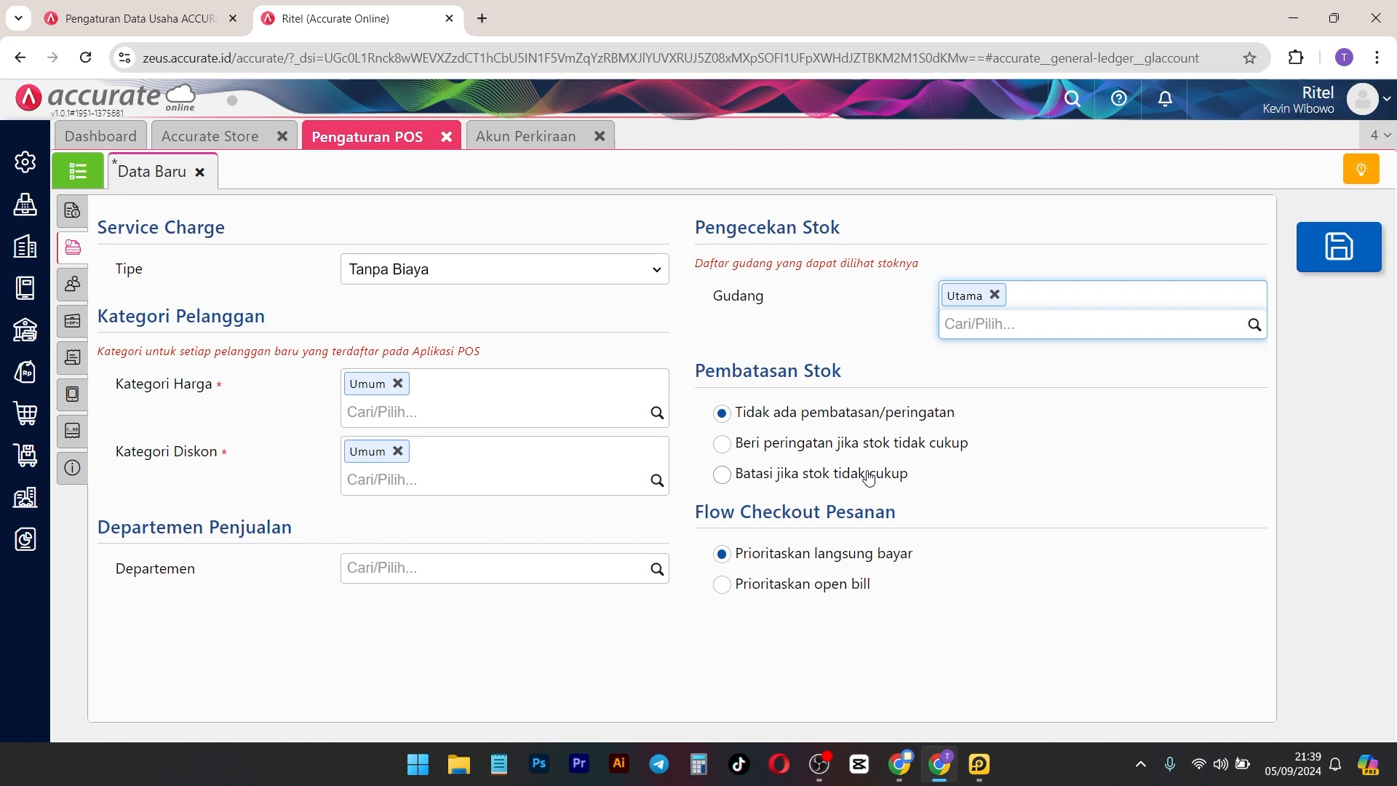
click(722, 443)
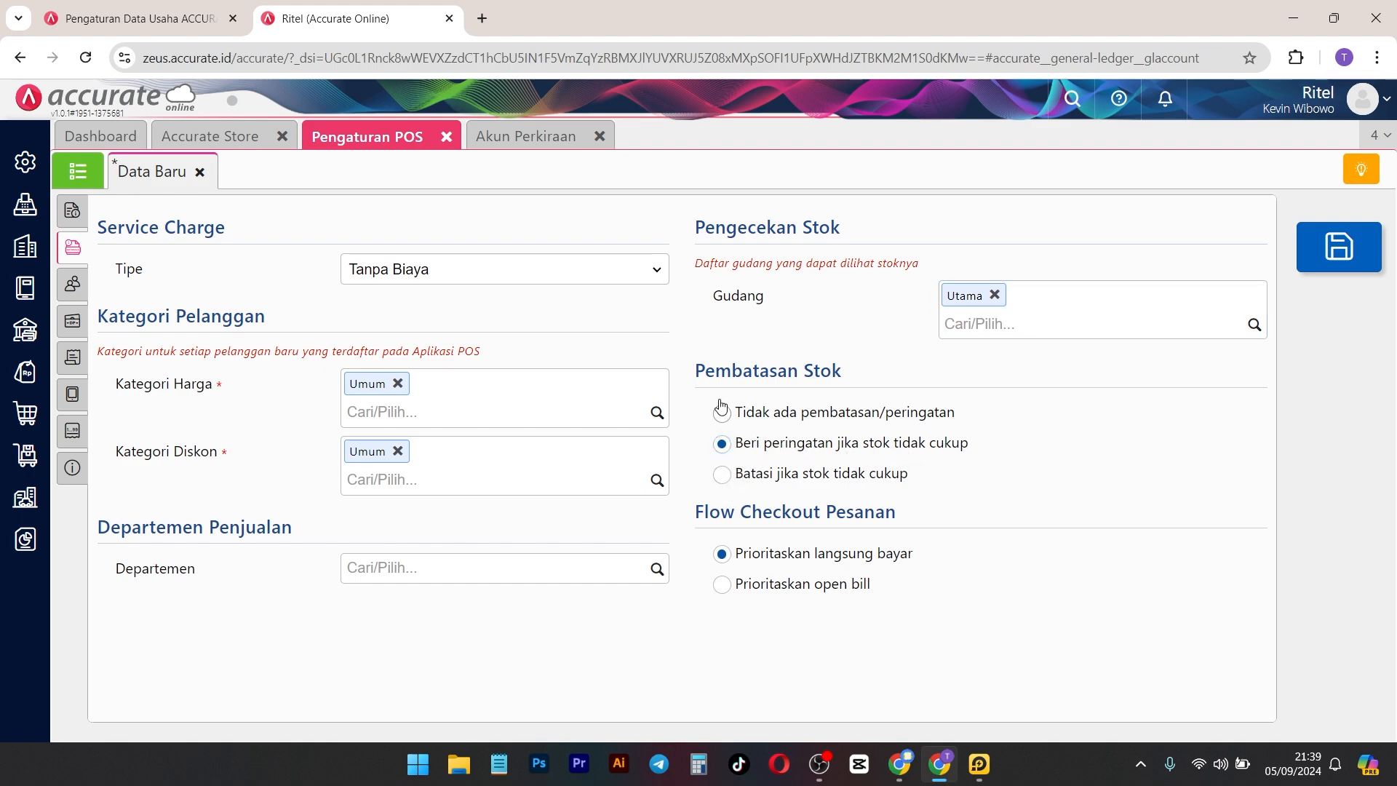
click(722, 413)
drag(843, 371, 730, 374)
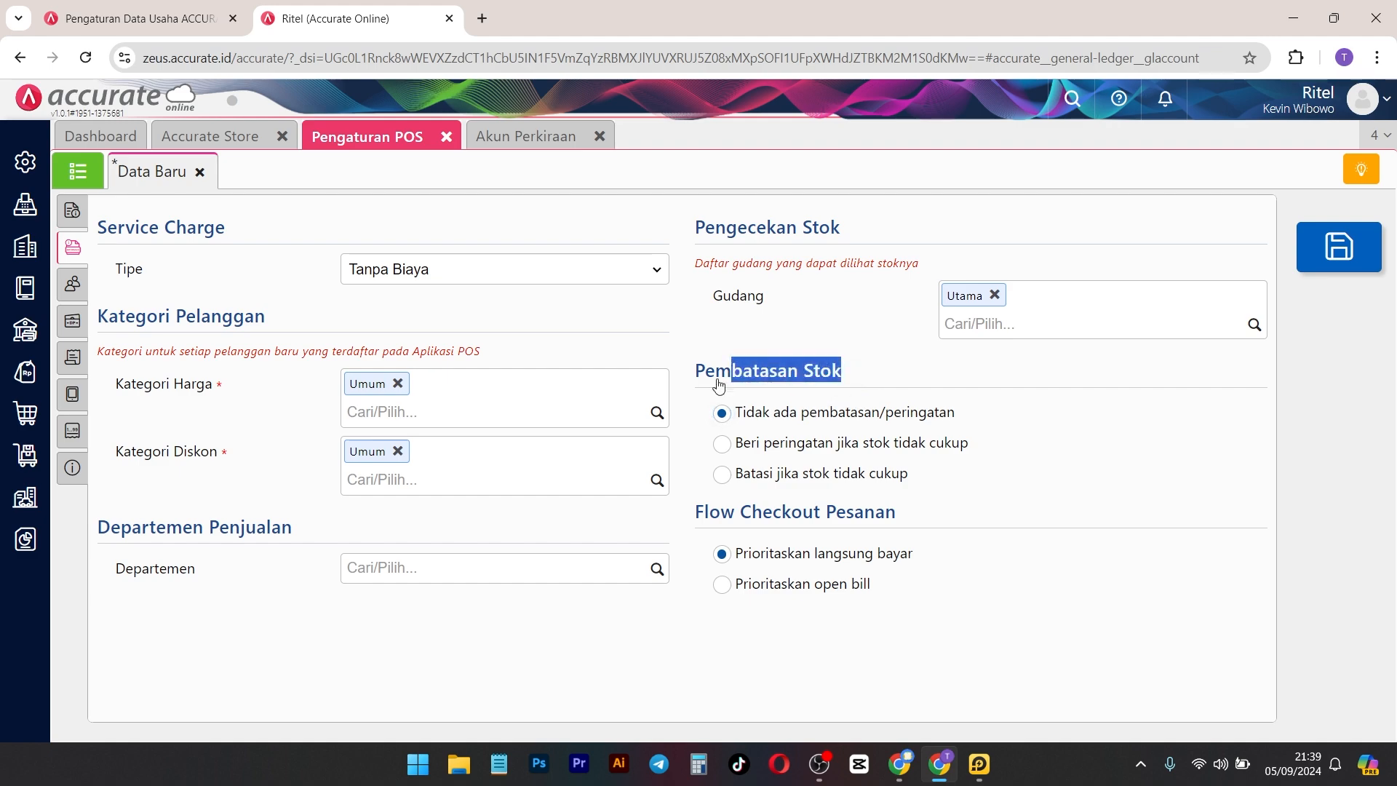
click(724, 477)
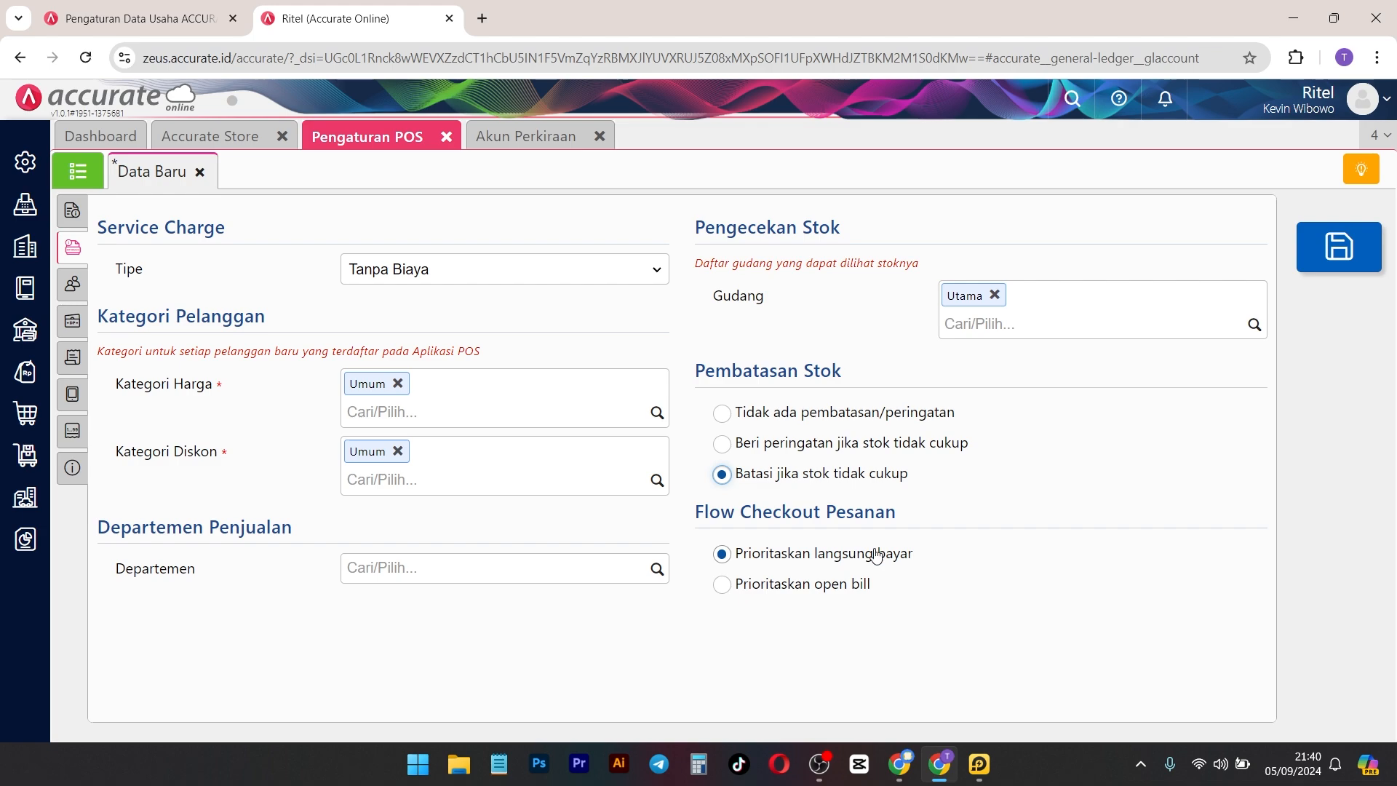
drag(823, 590, 844, 593)
drag(914, 554, 816, 555)
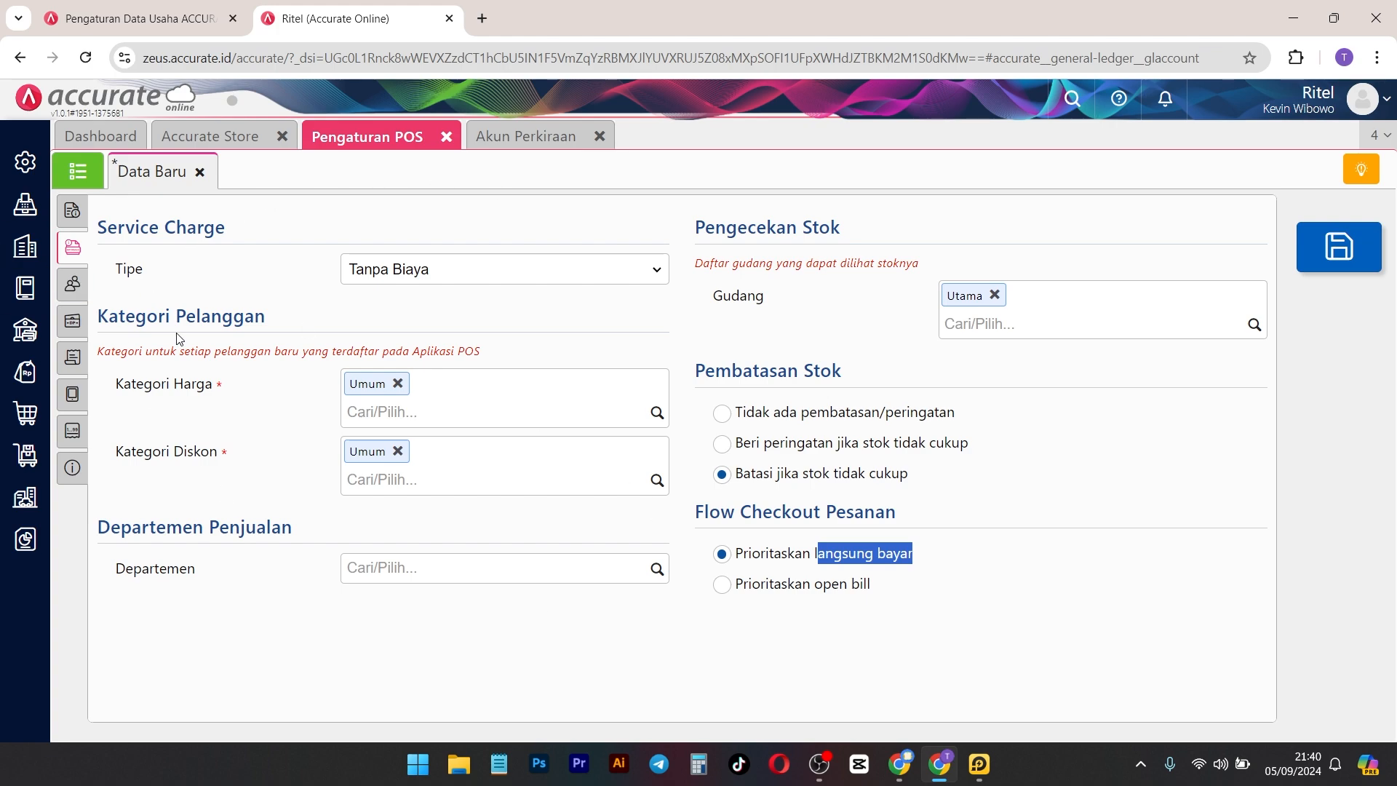
Step: Check which employees can be chosen for the list of employees allowed to log in to POS
click(83, 292)
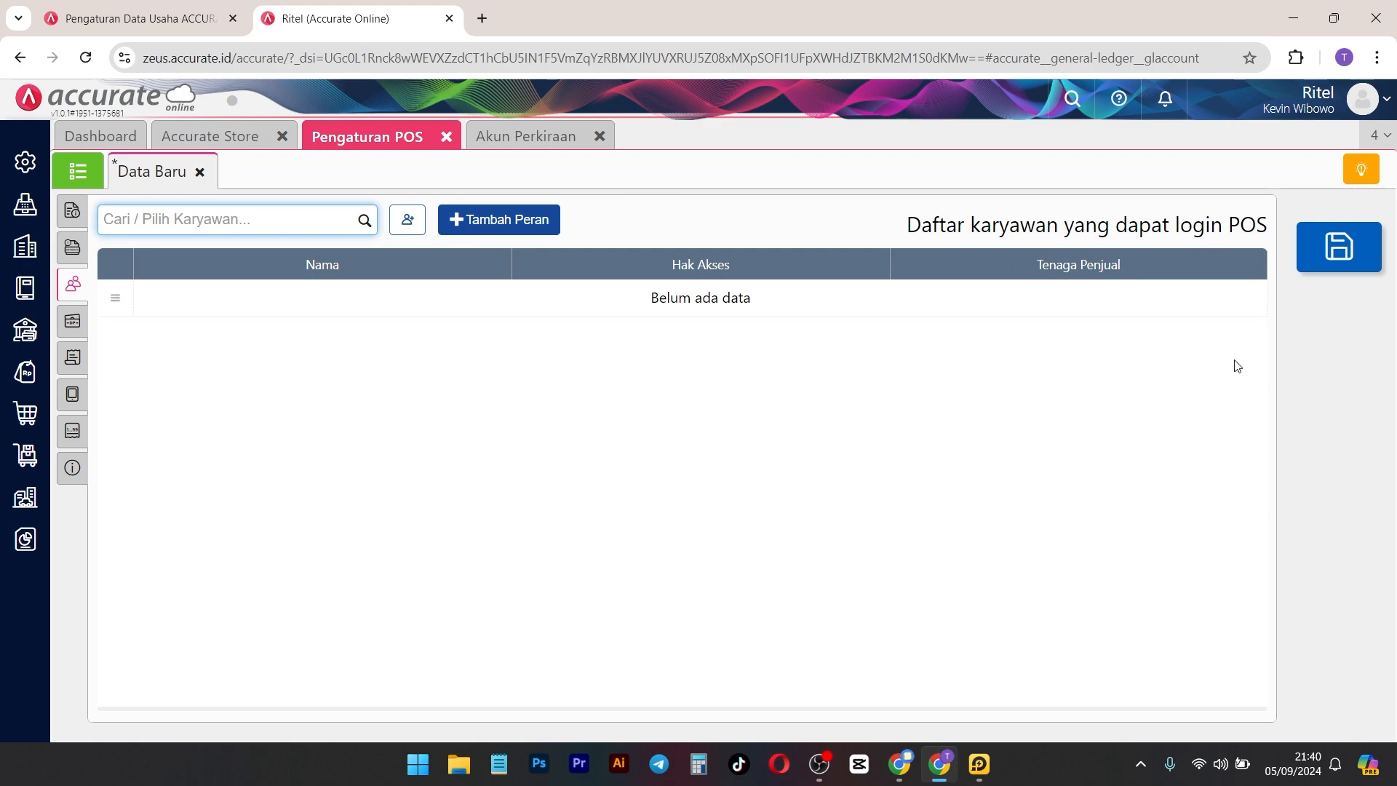
click(365, 220)
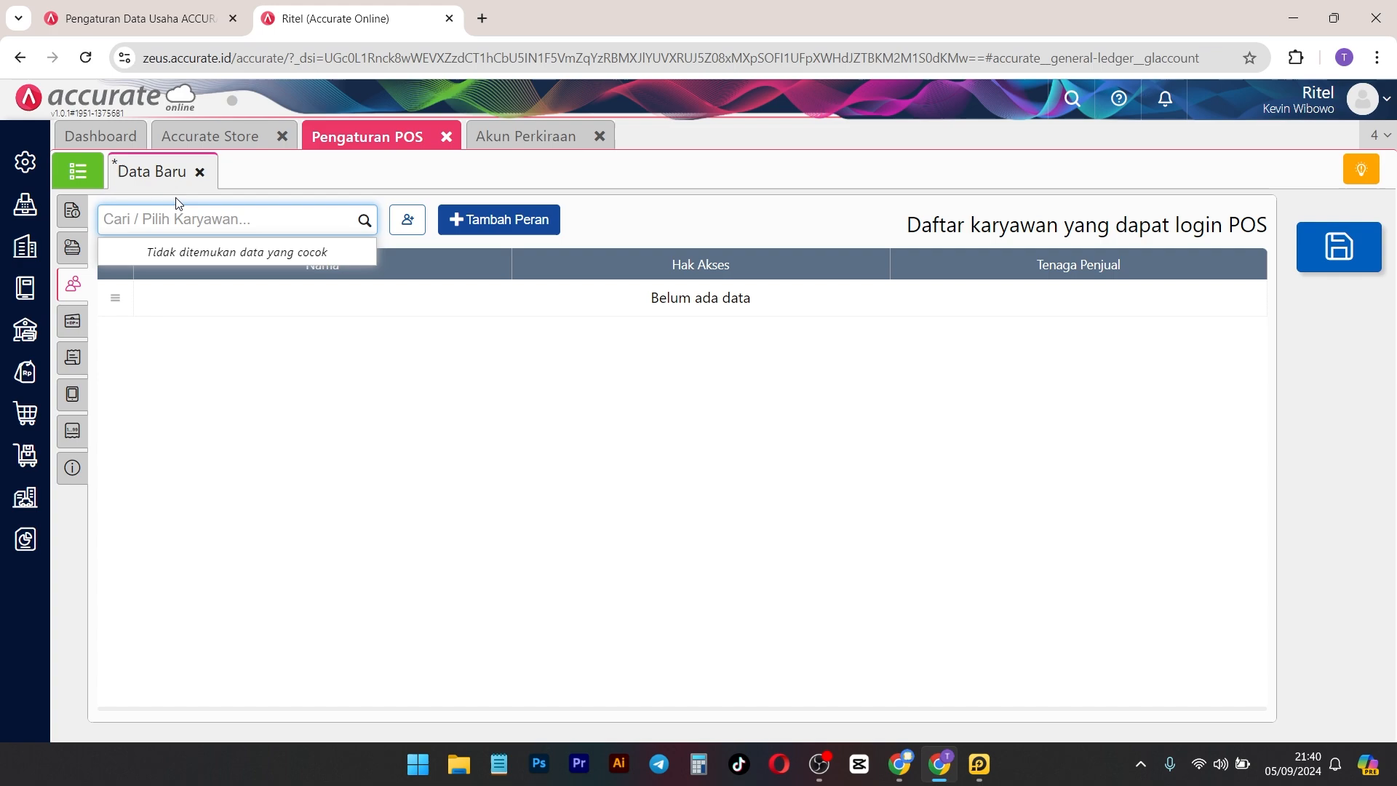
click(671, 239)
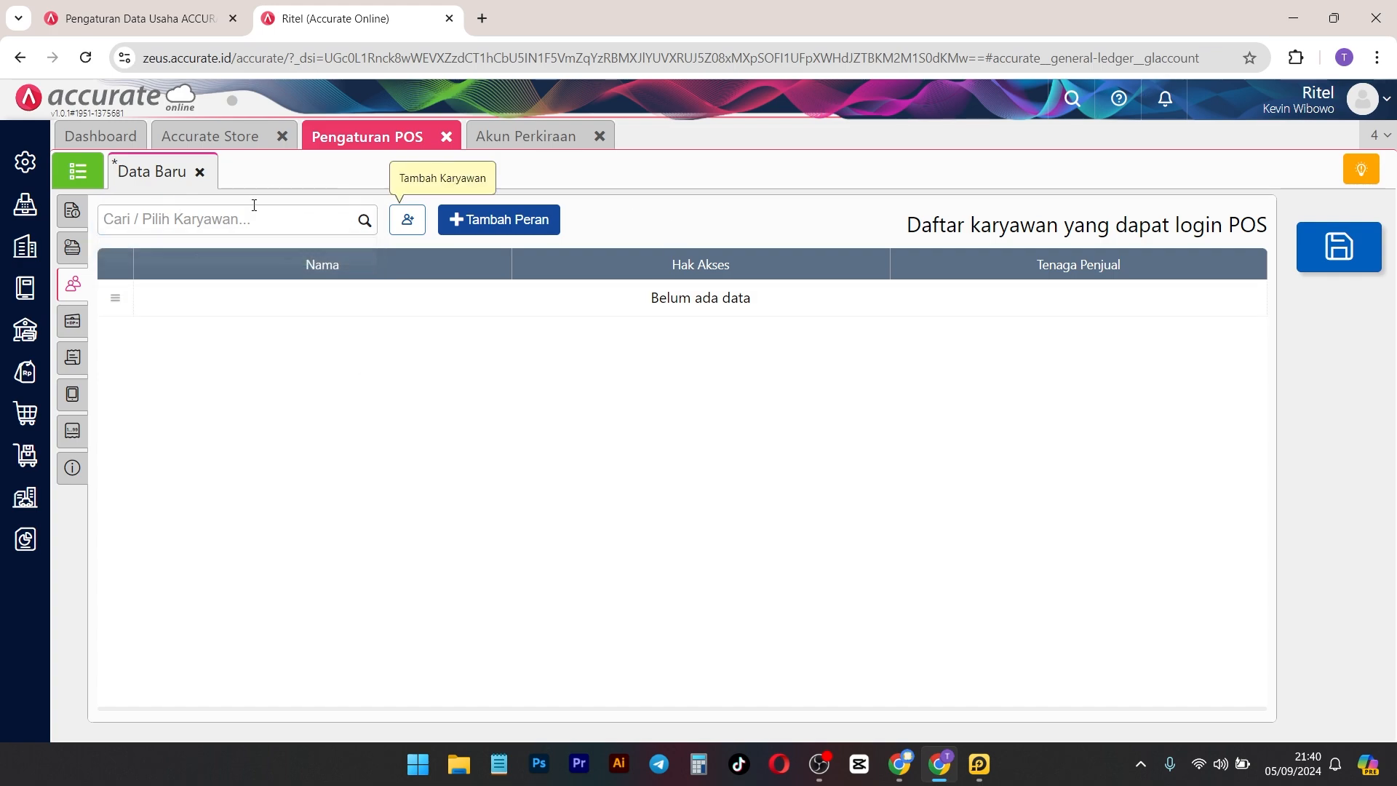
Step: Create and save a new record in Karyawan with the salutation Bapak and the first employee's name
click(6, 256)
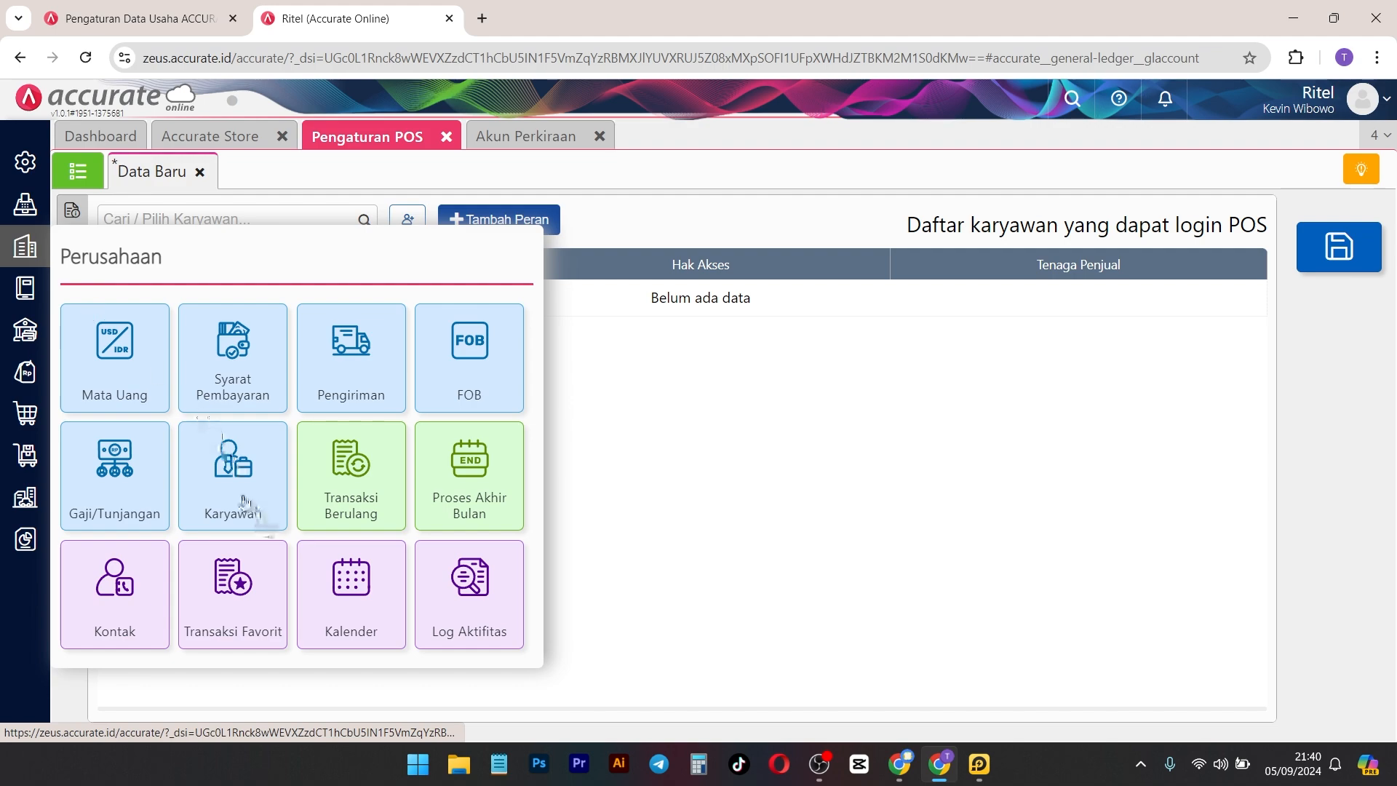
click(243, 501)
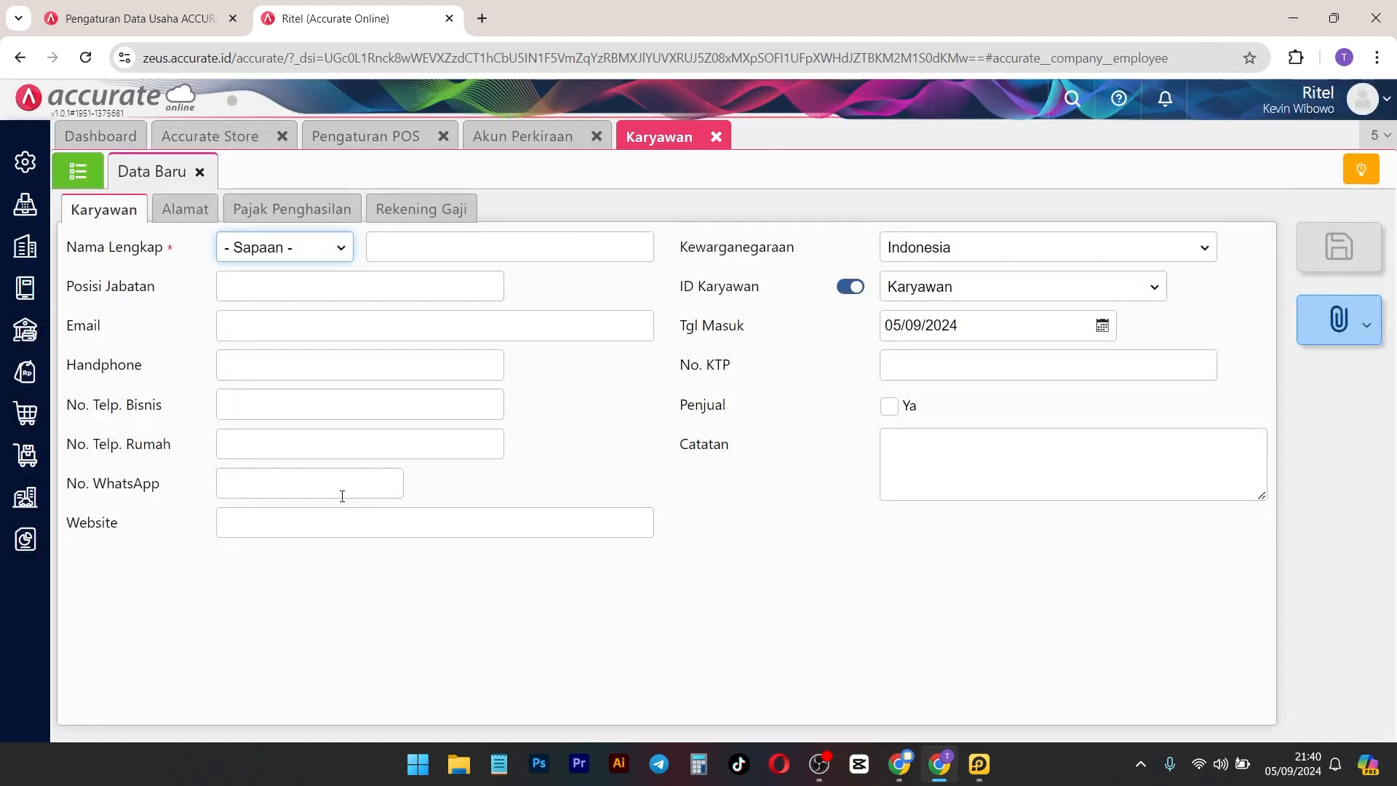
click(275, 252)
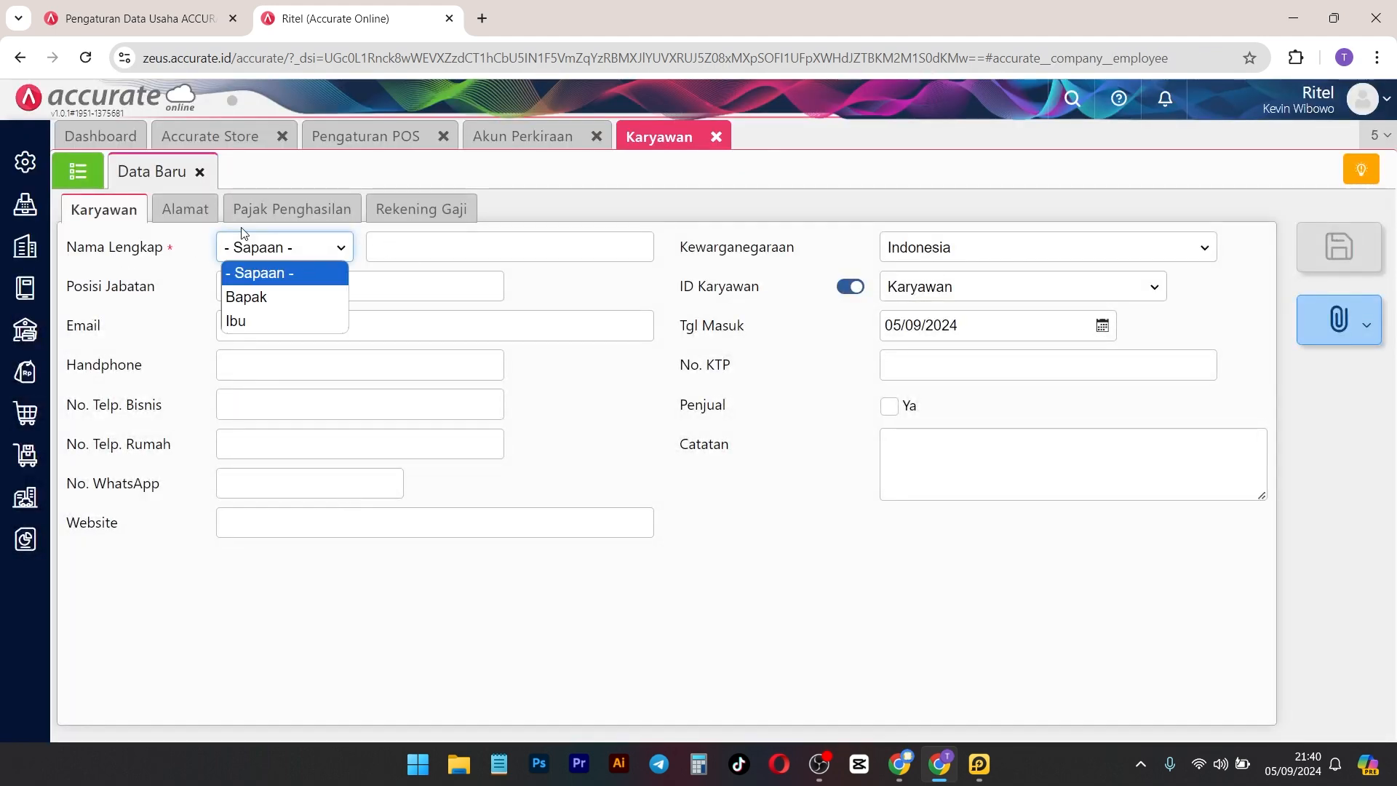
click(73, 178)
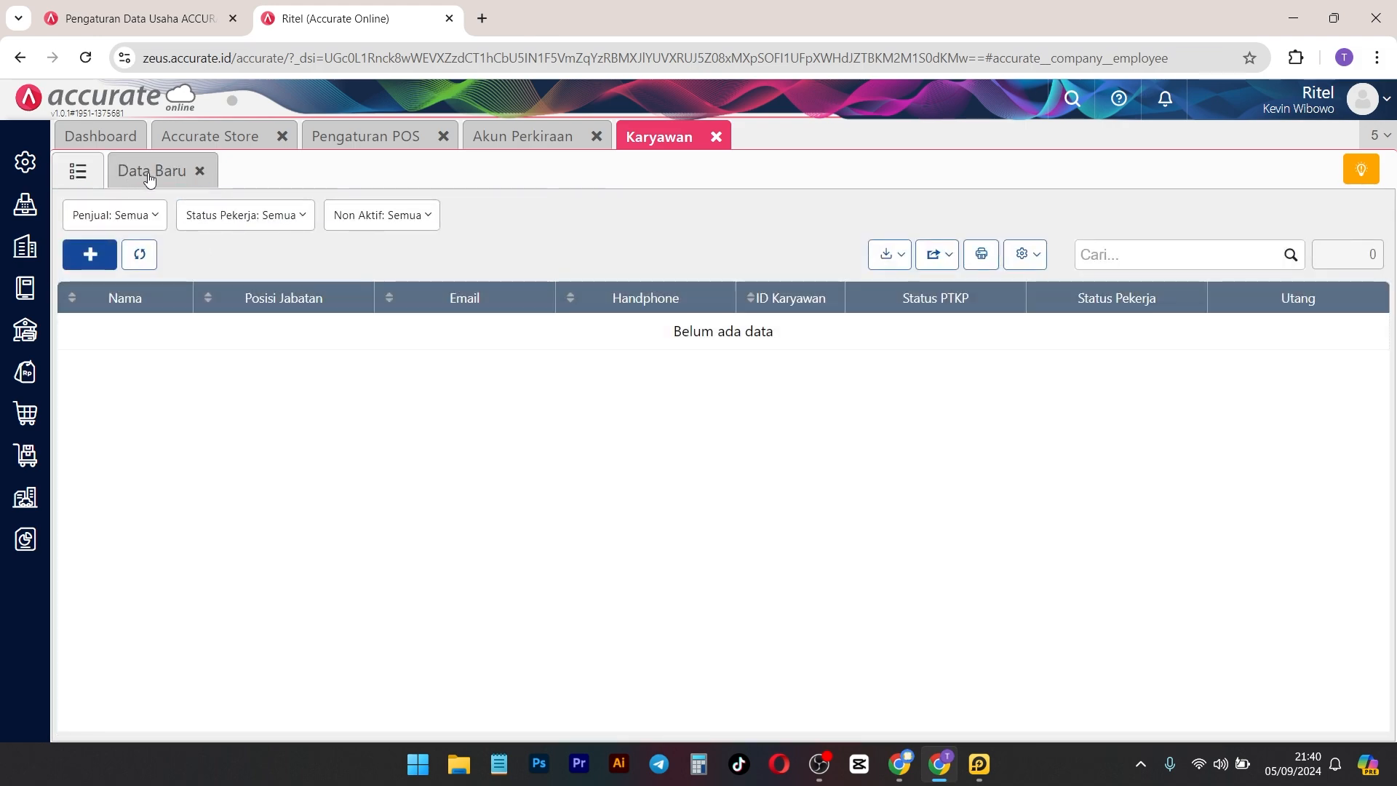
click(150, 172)
click(280, 248)
click(280, 296)
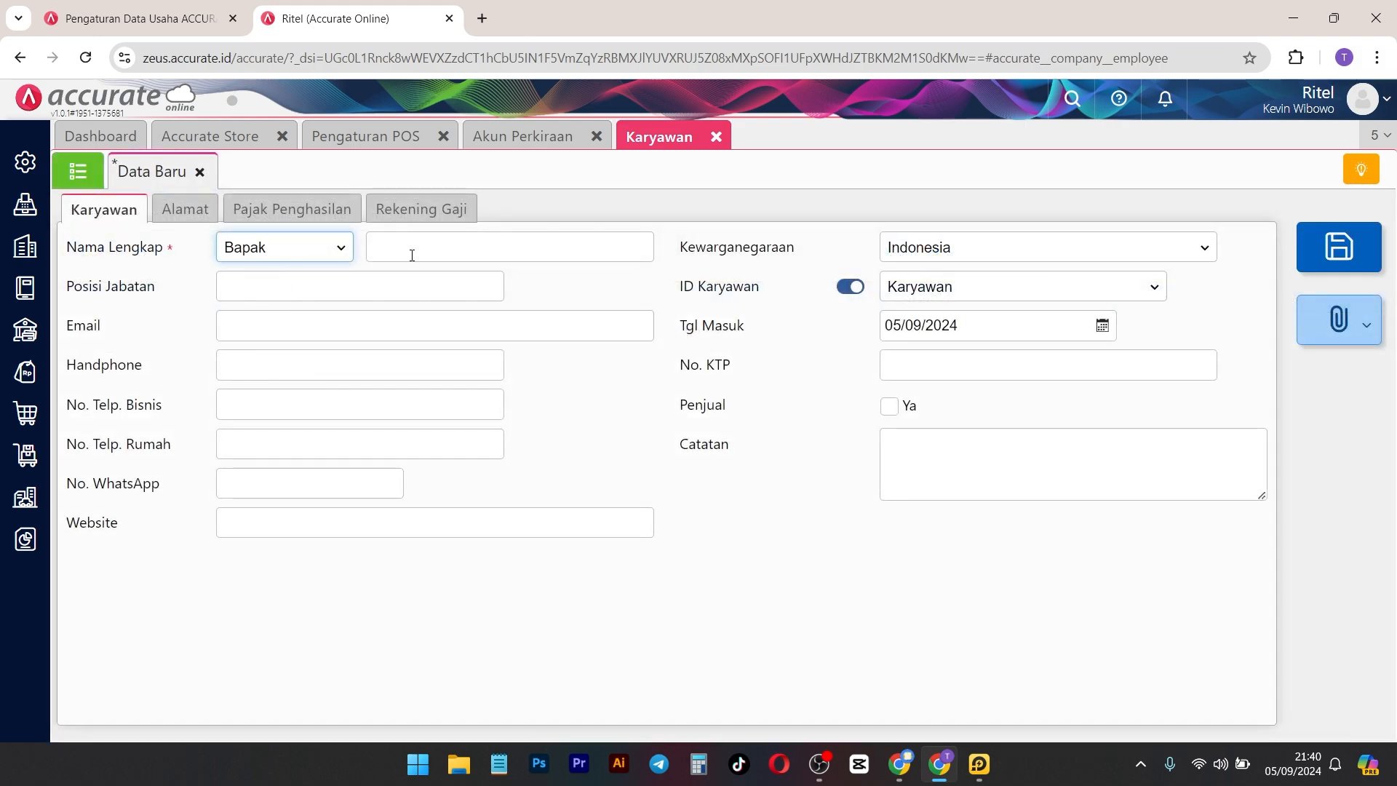
click(412, 252)
text(Tri)
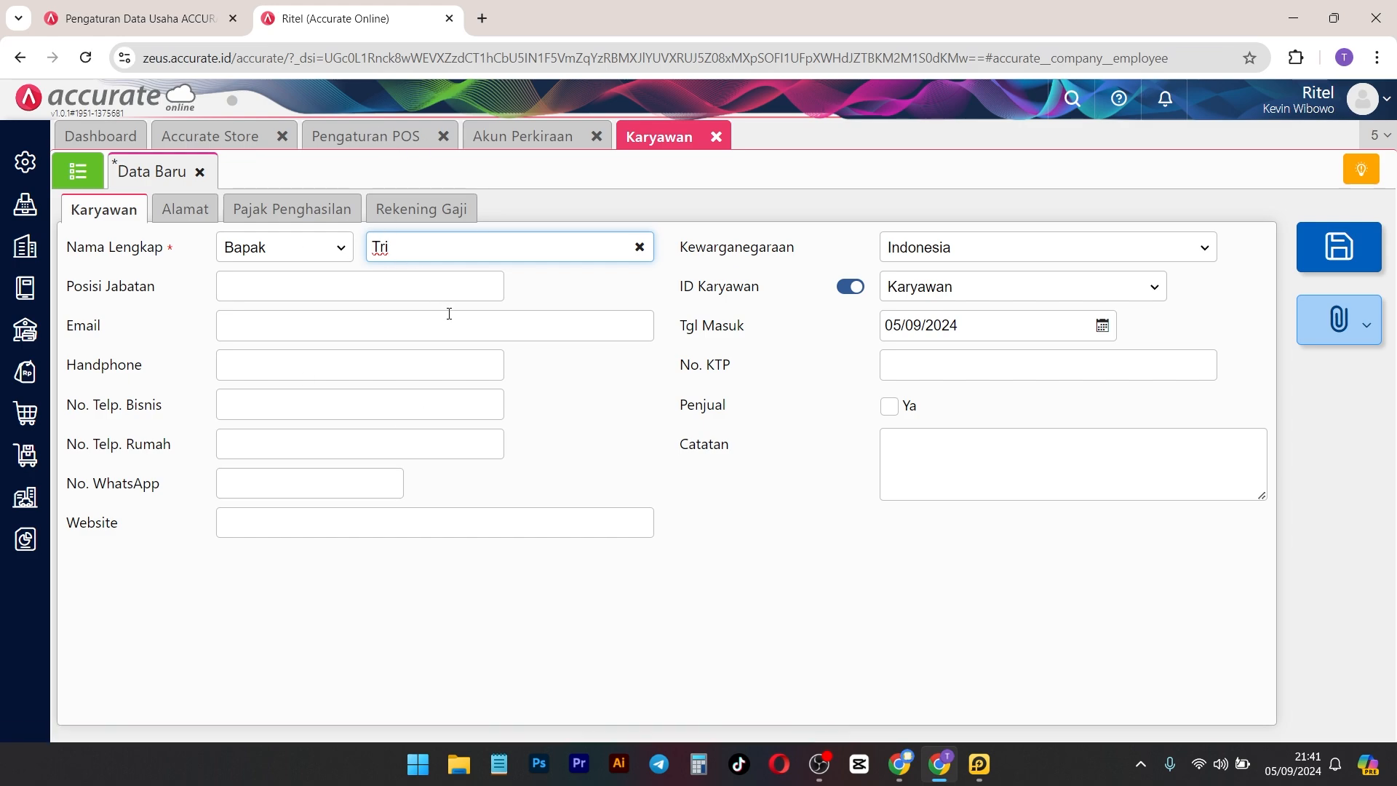
key(ctrl+s)
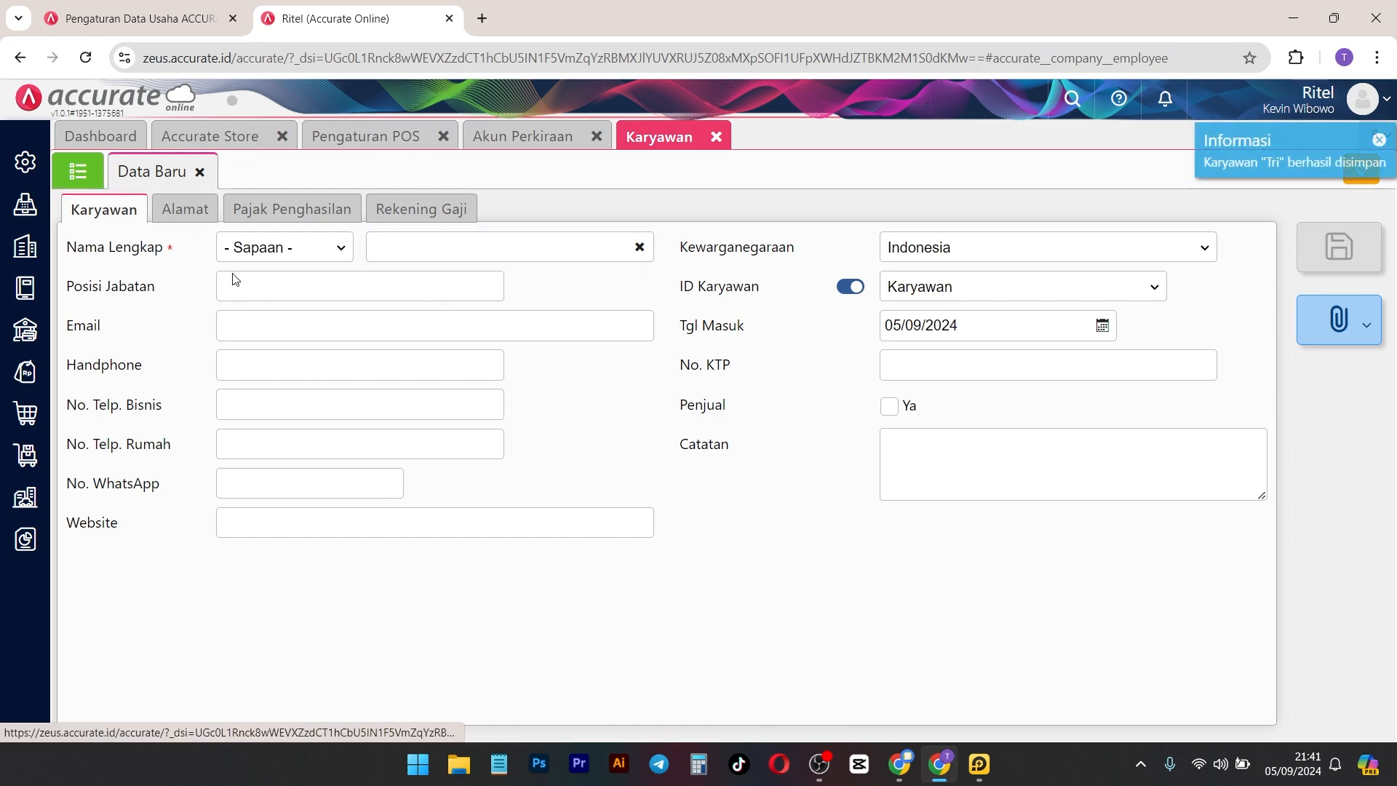
Step: Save another employee record with the salutation Bapak and the second employee's name, and display the employee list
click(323, 254)
click(299, 296)
click(436, 256)
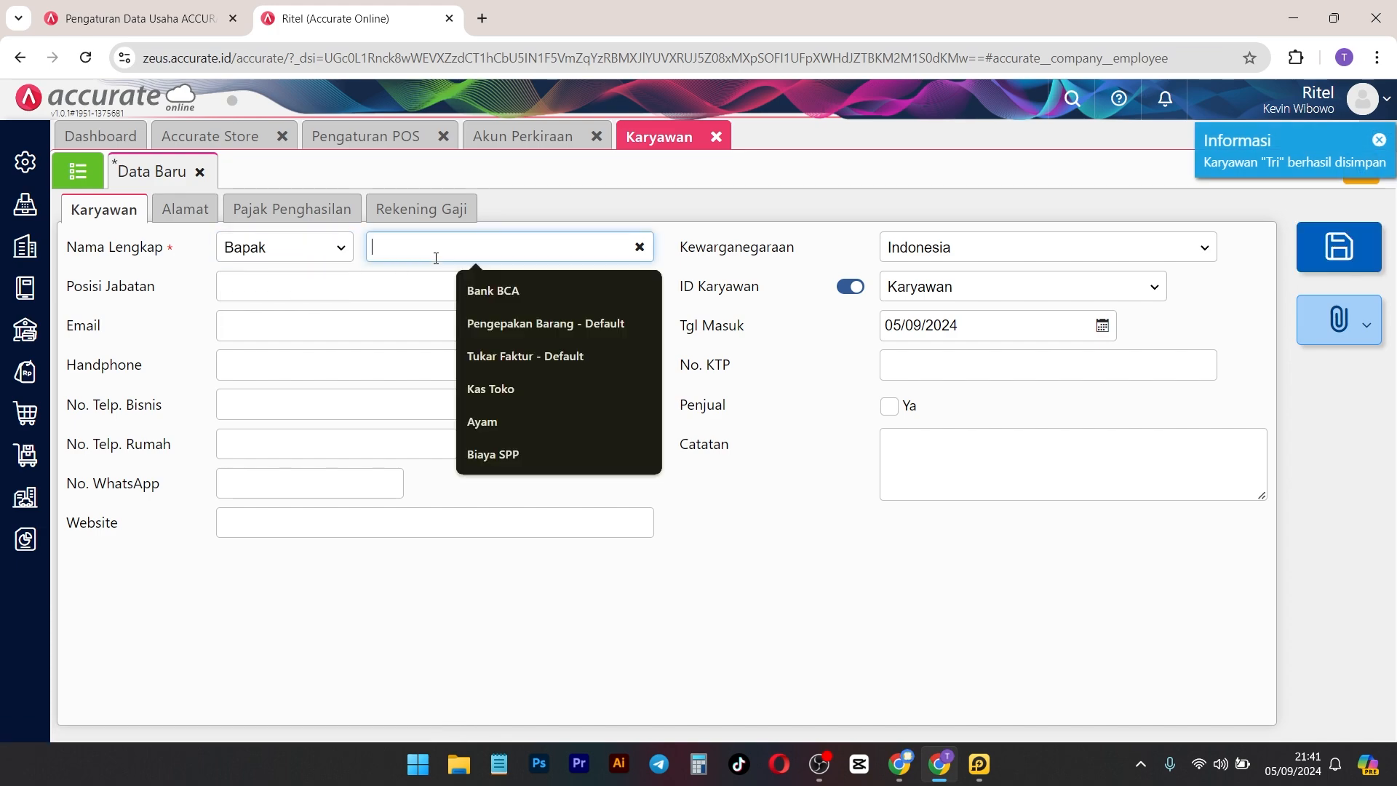
text(Bowo)
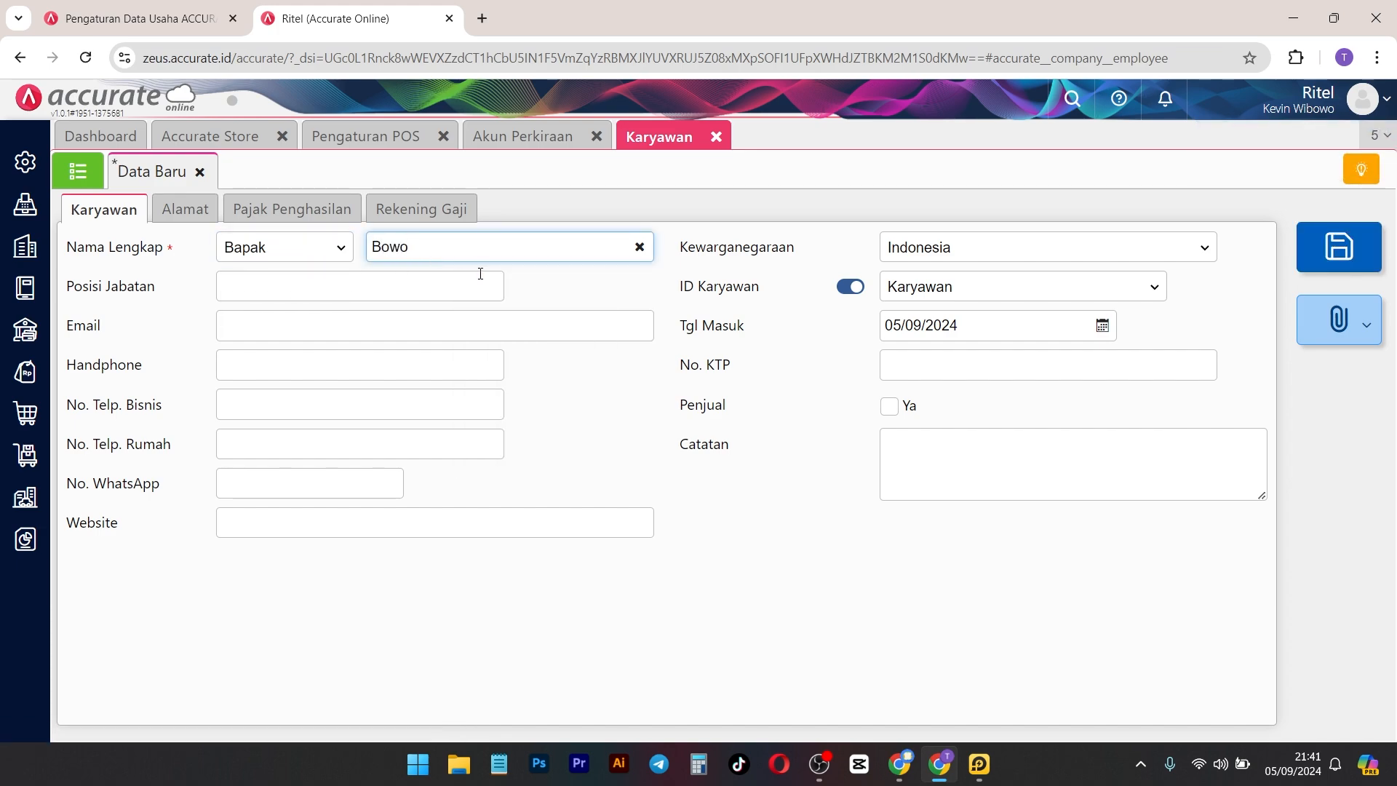
key(ctrl+s)
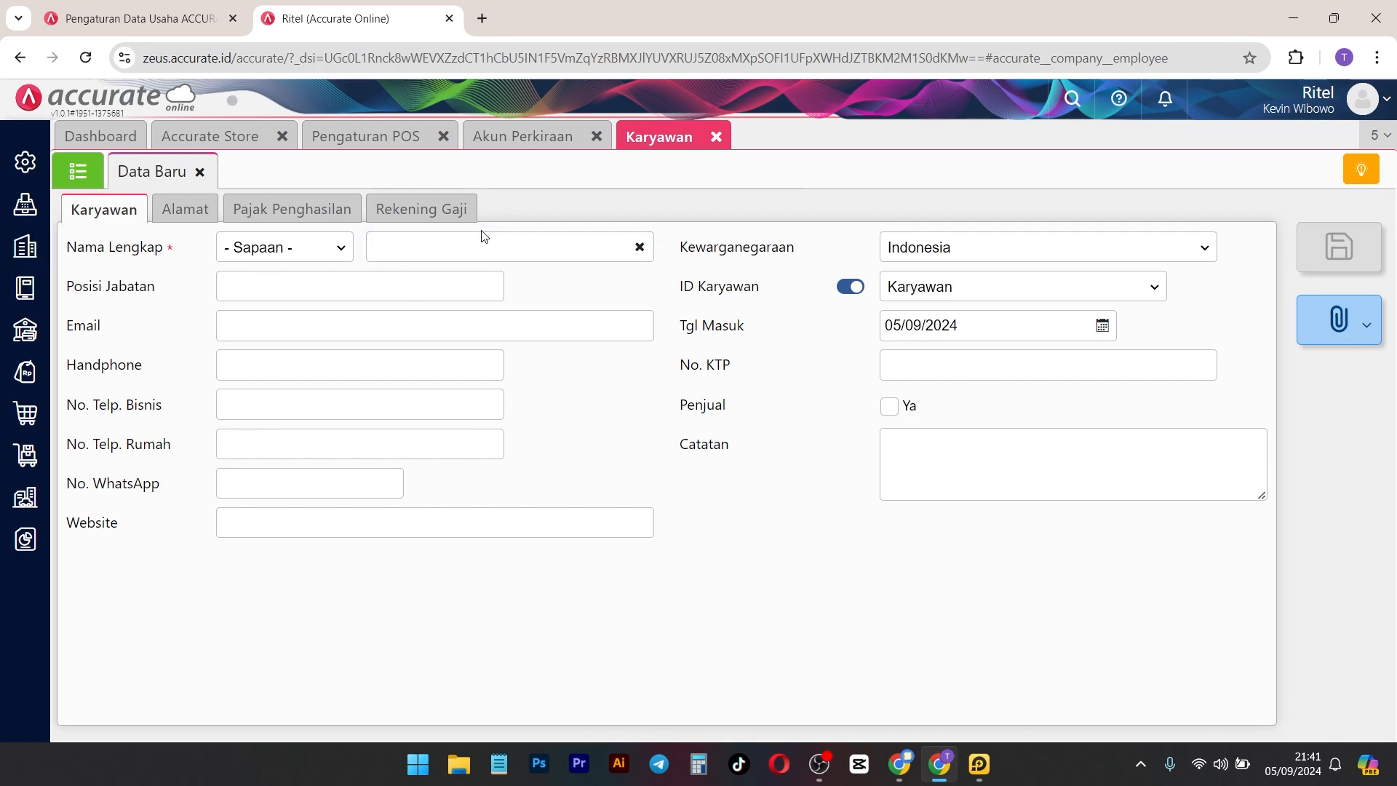
click(78, 171)
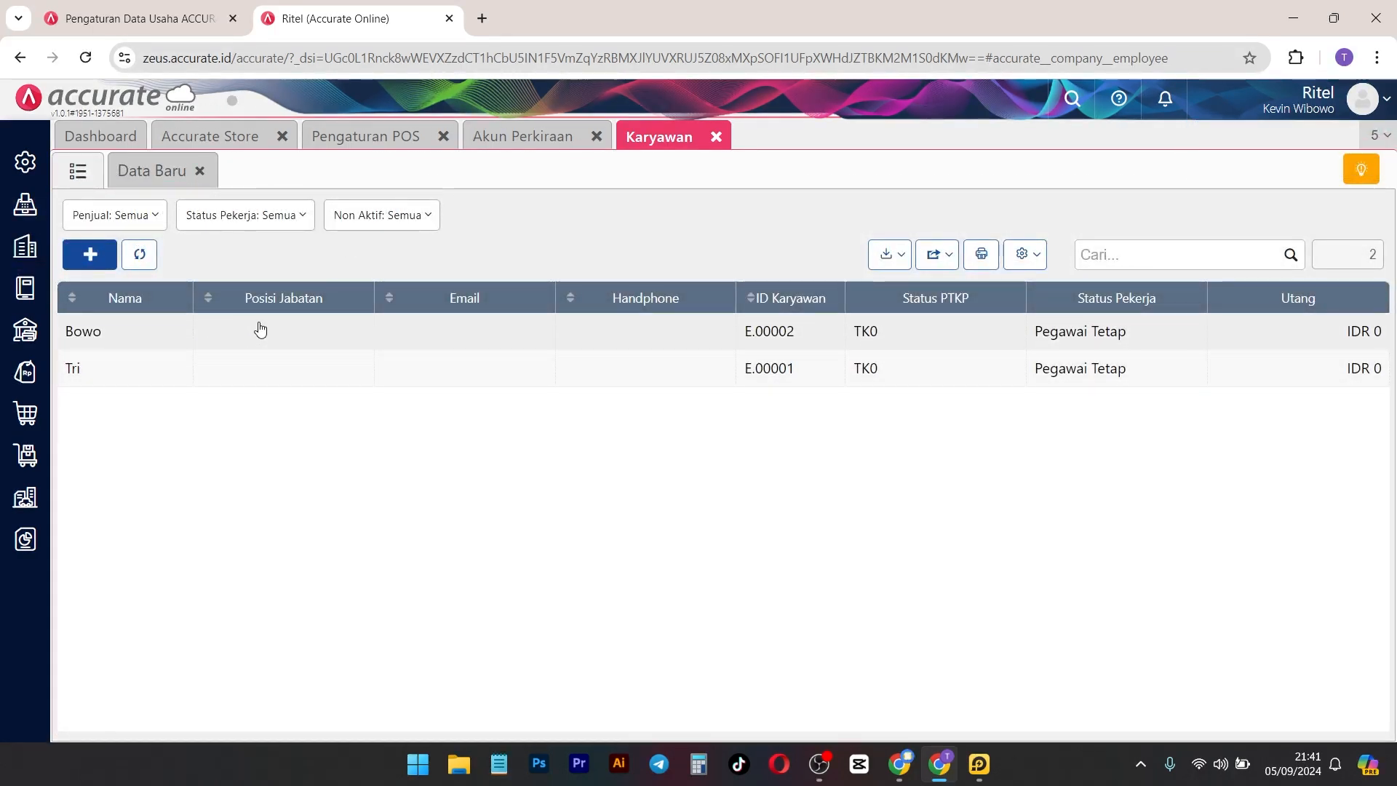
Step: Return to Pengaturan POS, look at the Hak Akses roles offered for the first employee, and close the details without adding
click(365, 142)
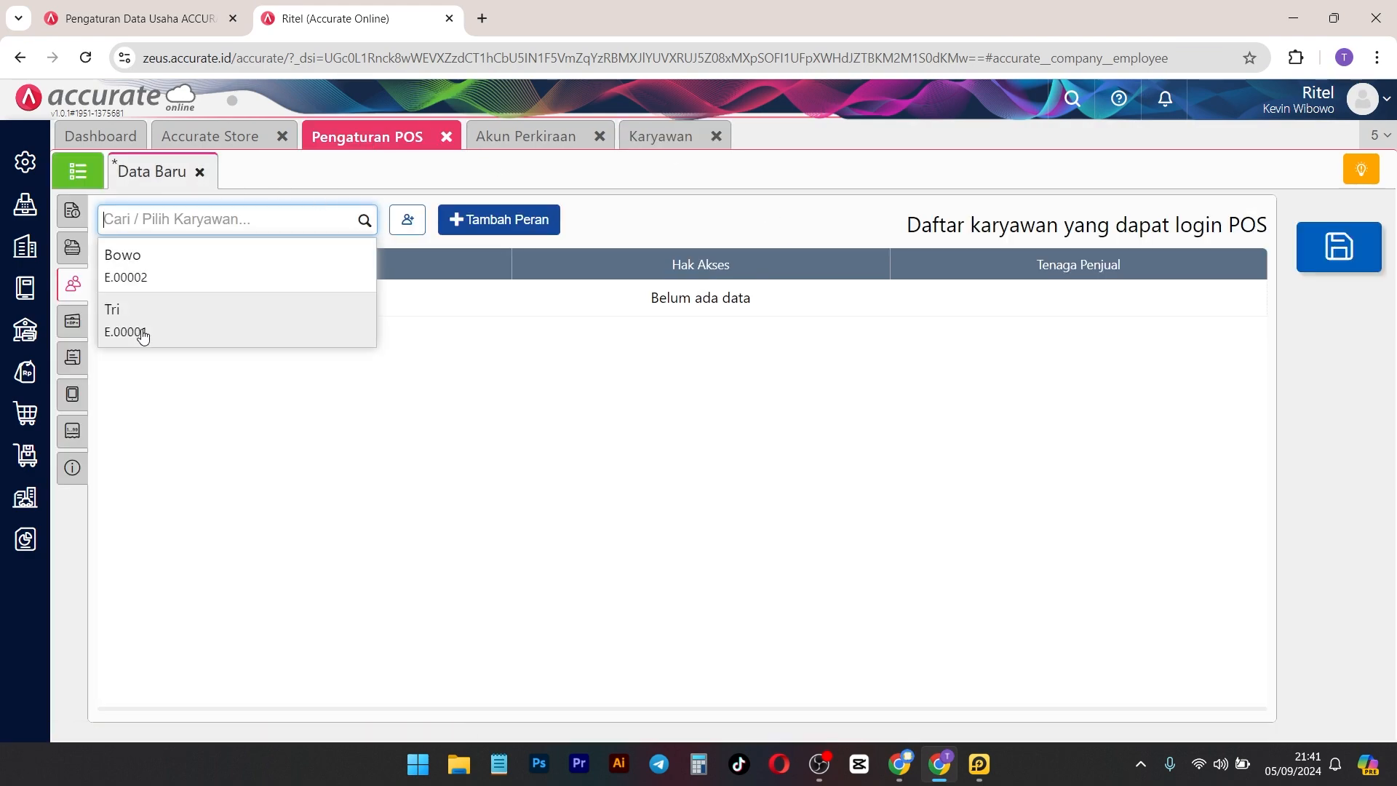
click(219, 315)
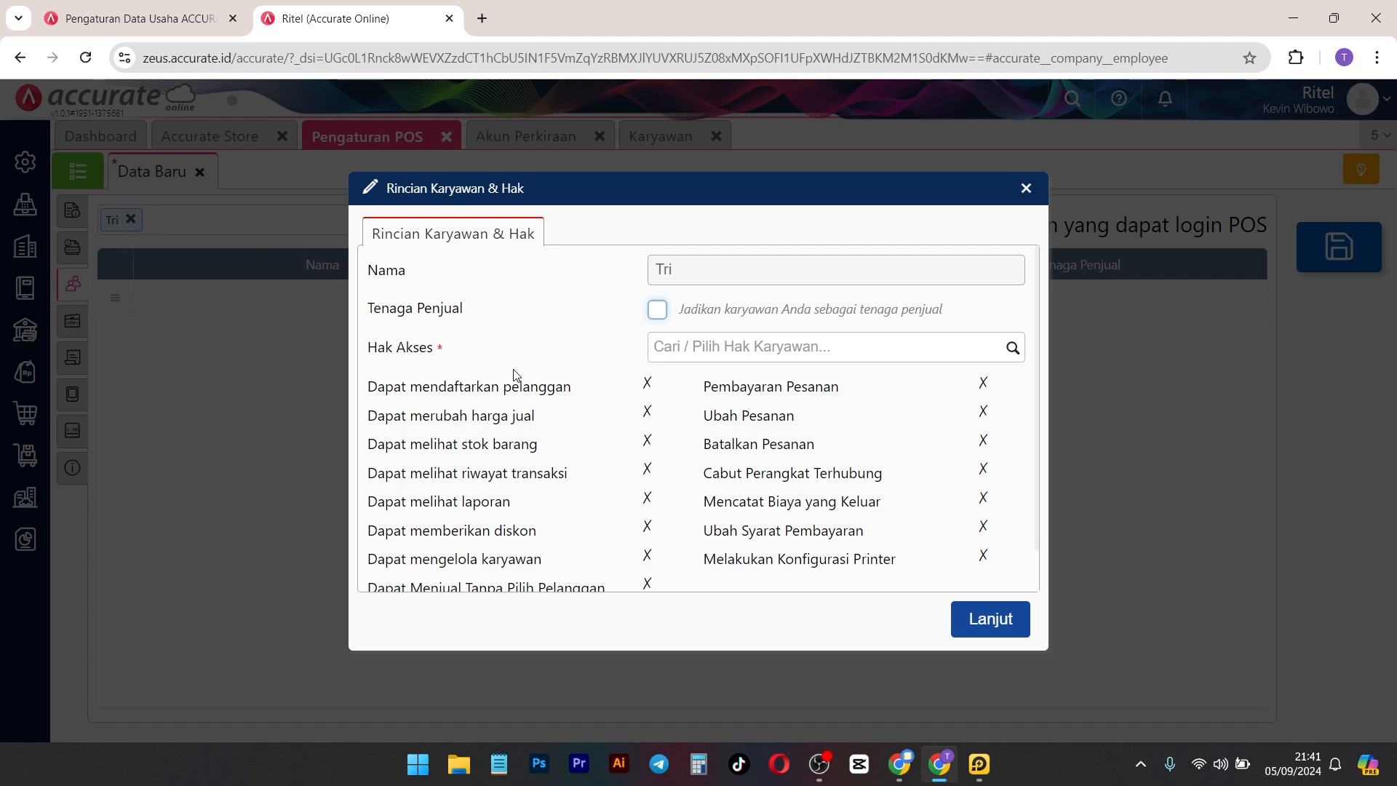
click(1016, 348)
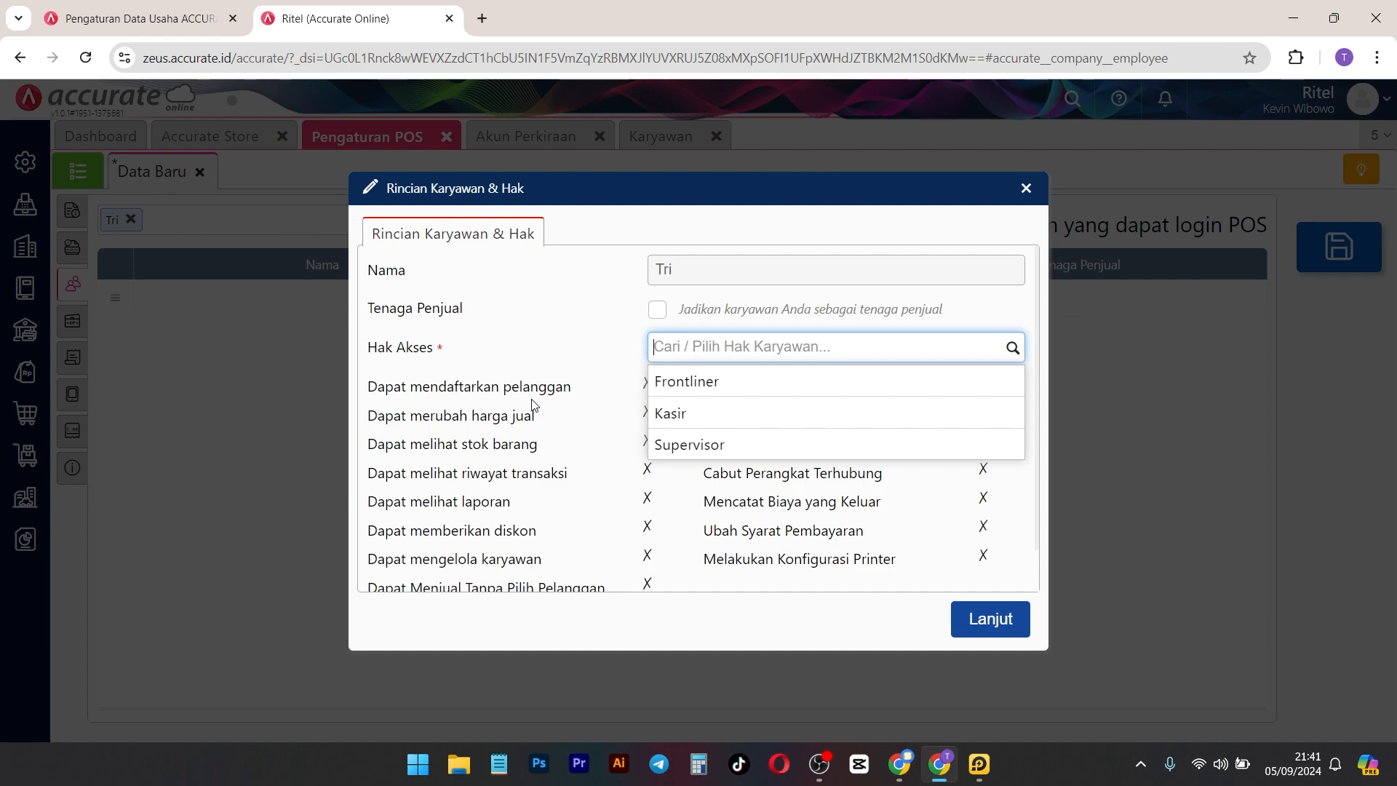
click(1027, 187)
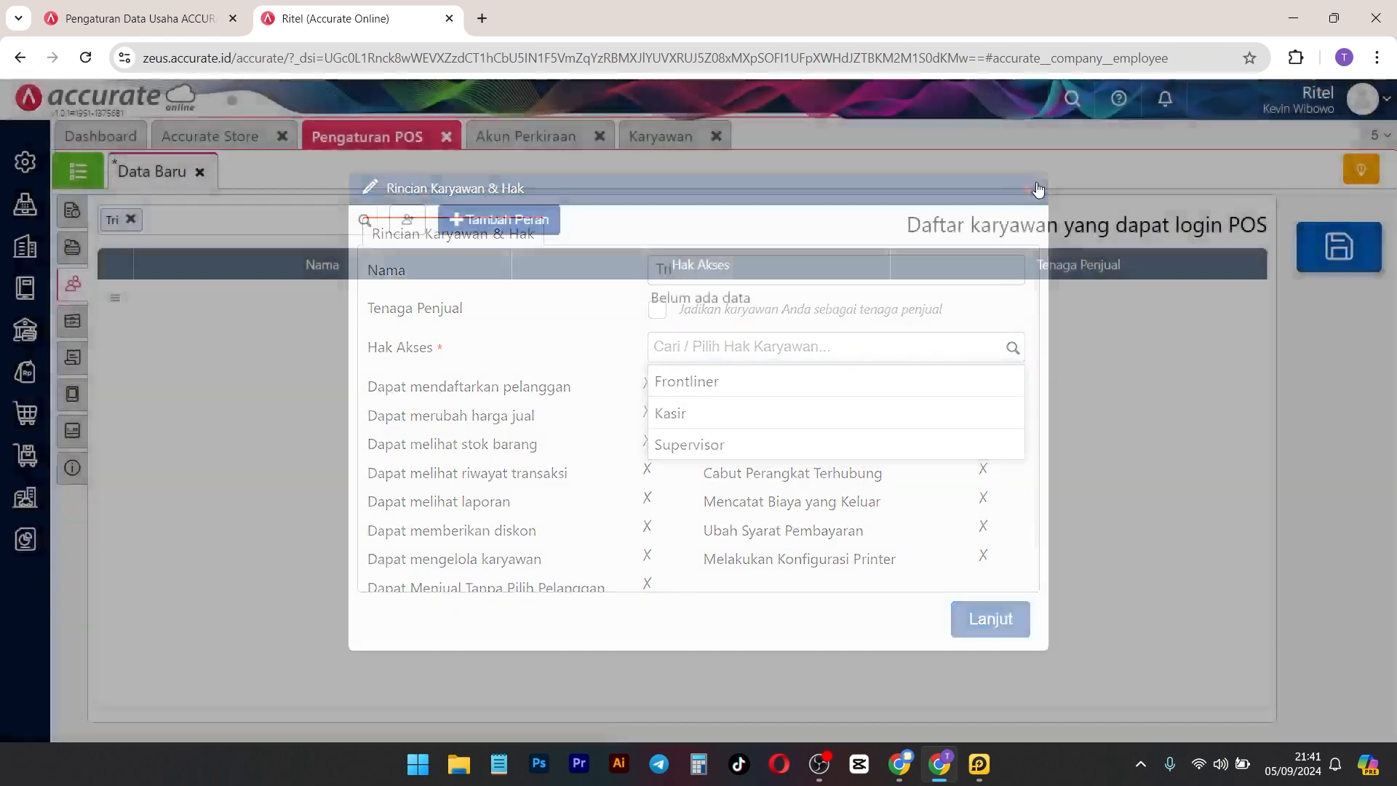
Step: Examine the new-role form and existing roles in Peran Karyawan POS, close it without adding a role, and return to Pengaturan POS
click(514, 221)
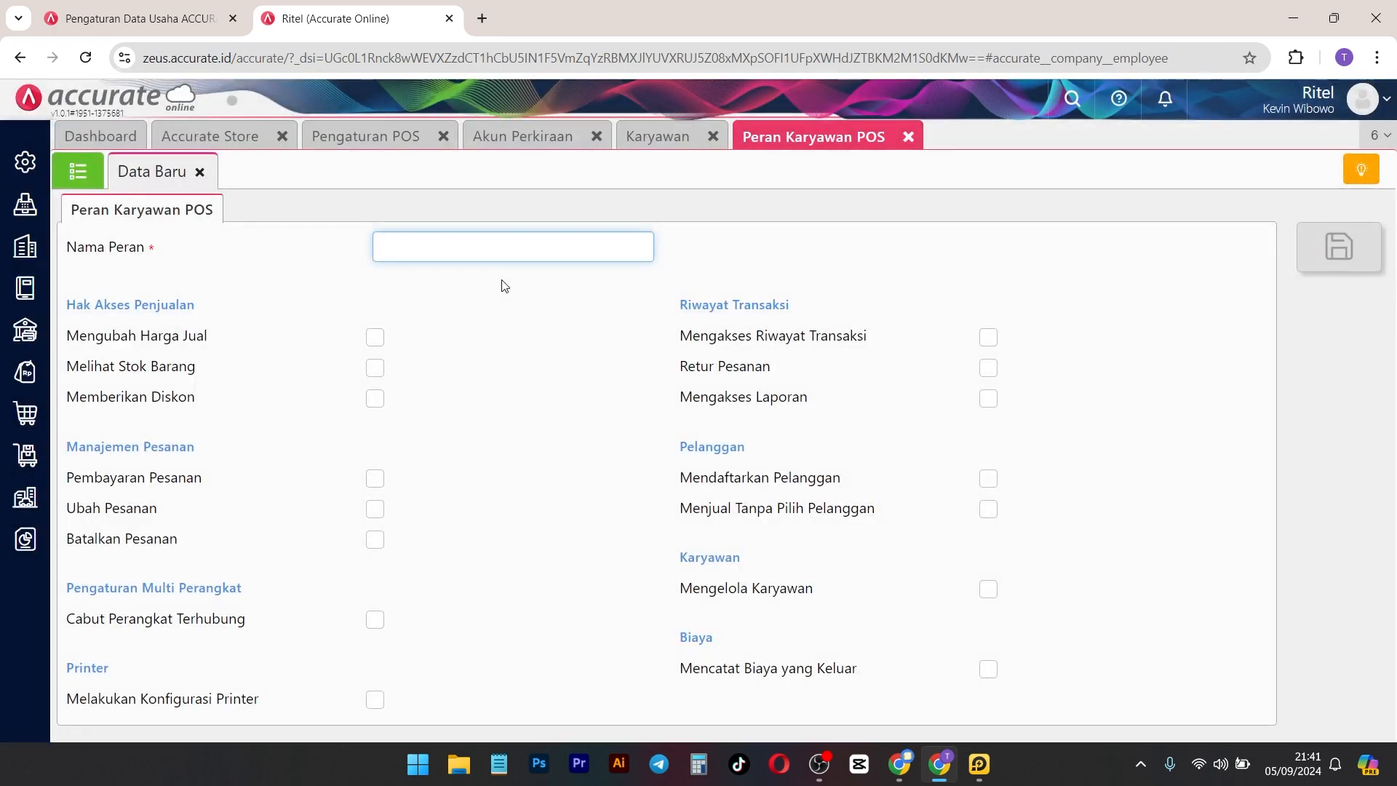
click(78, 171)
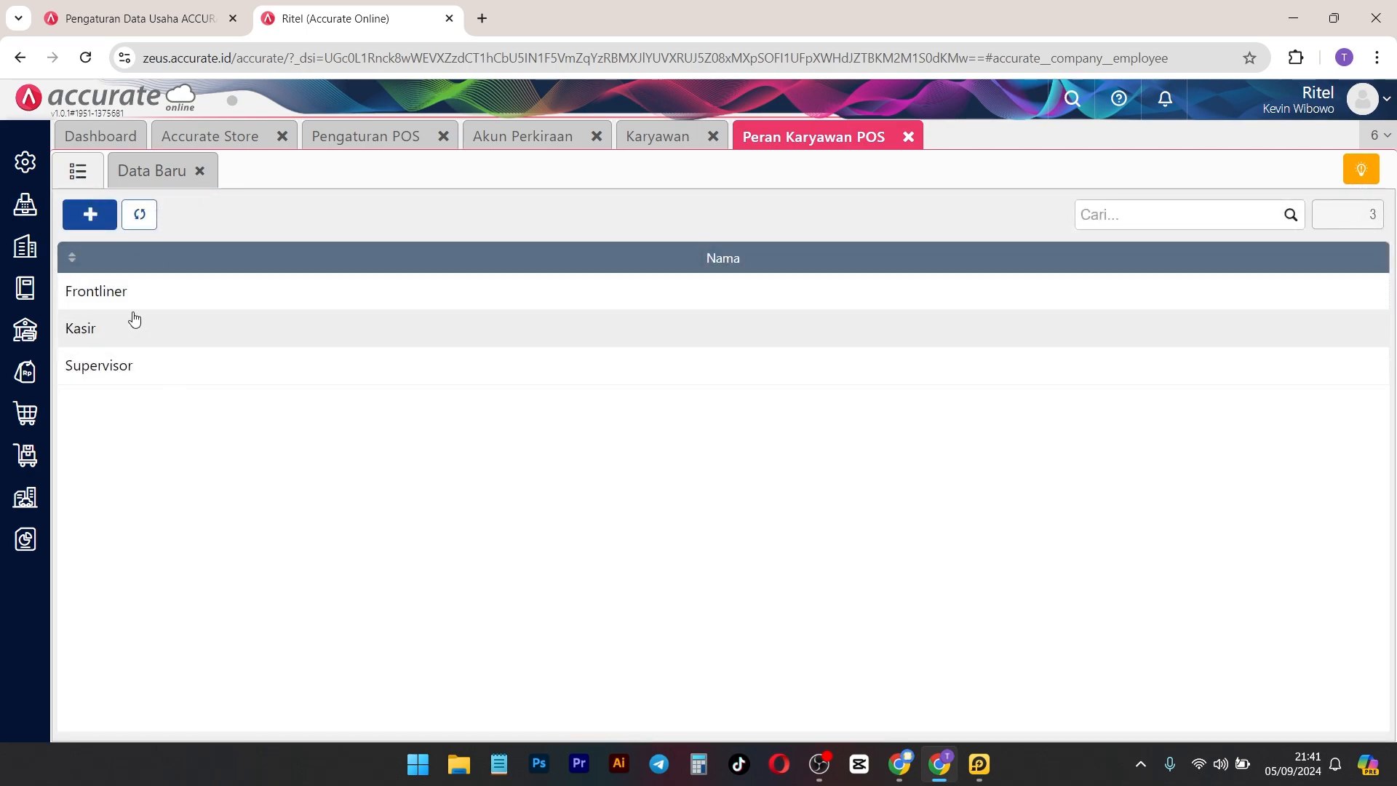
click(147, 181)
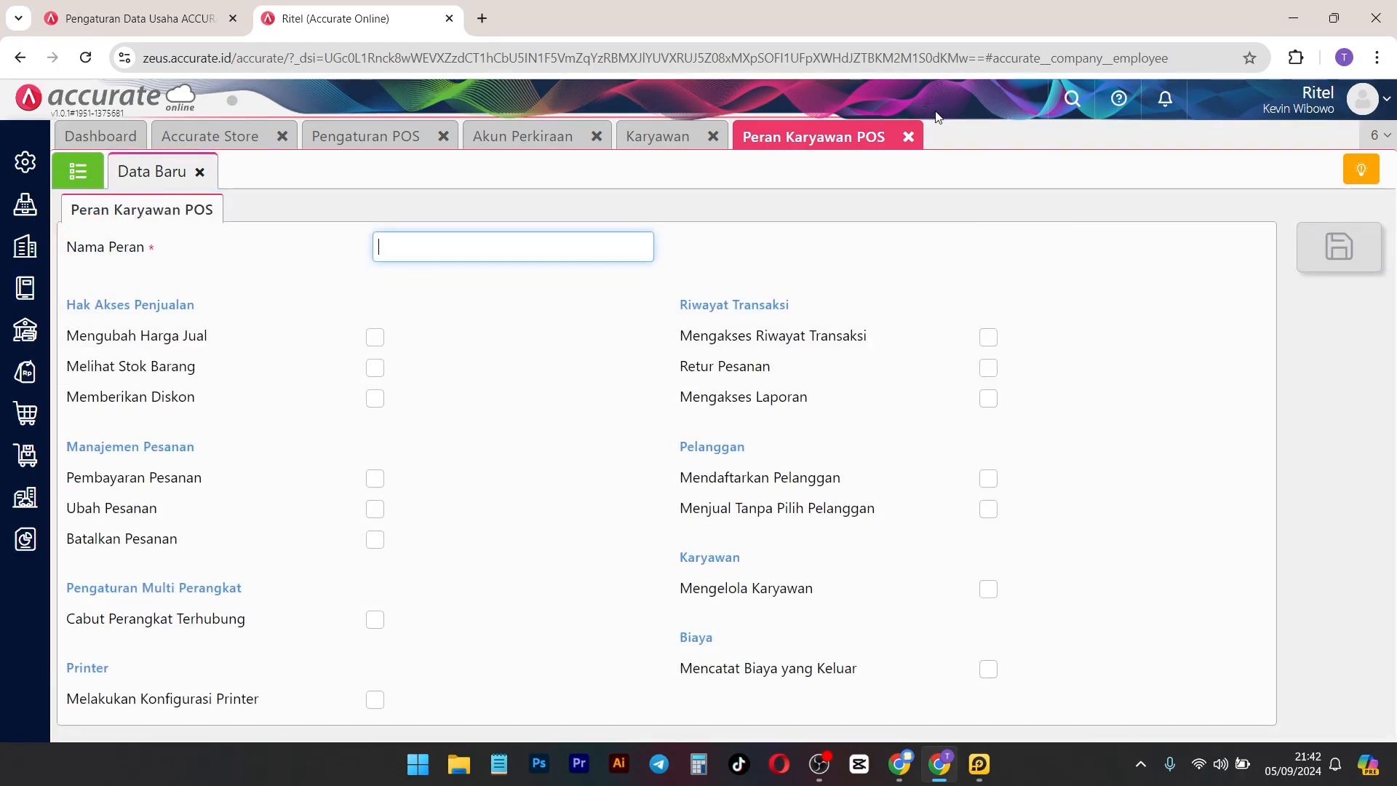
click(908, 136)
click(373, 136)
Step: Add the first employee to the POS login list with the Supervisor access role
click(363, 220)
click(222, 306)
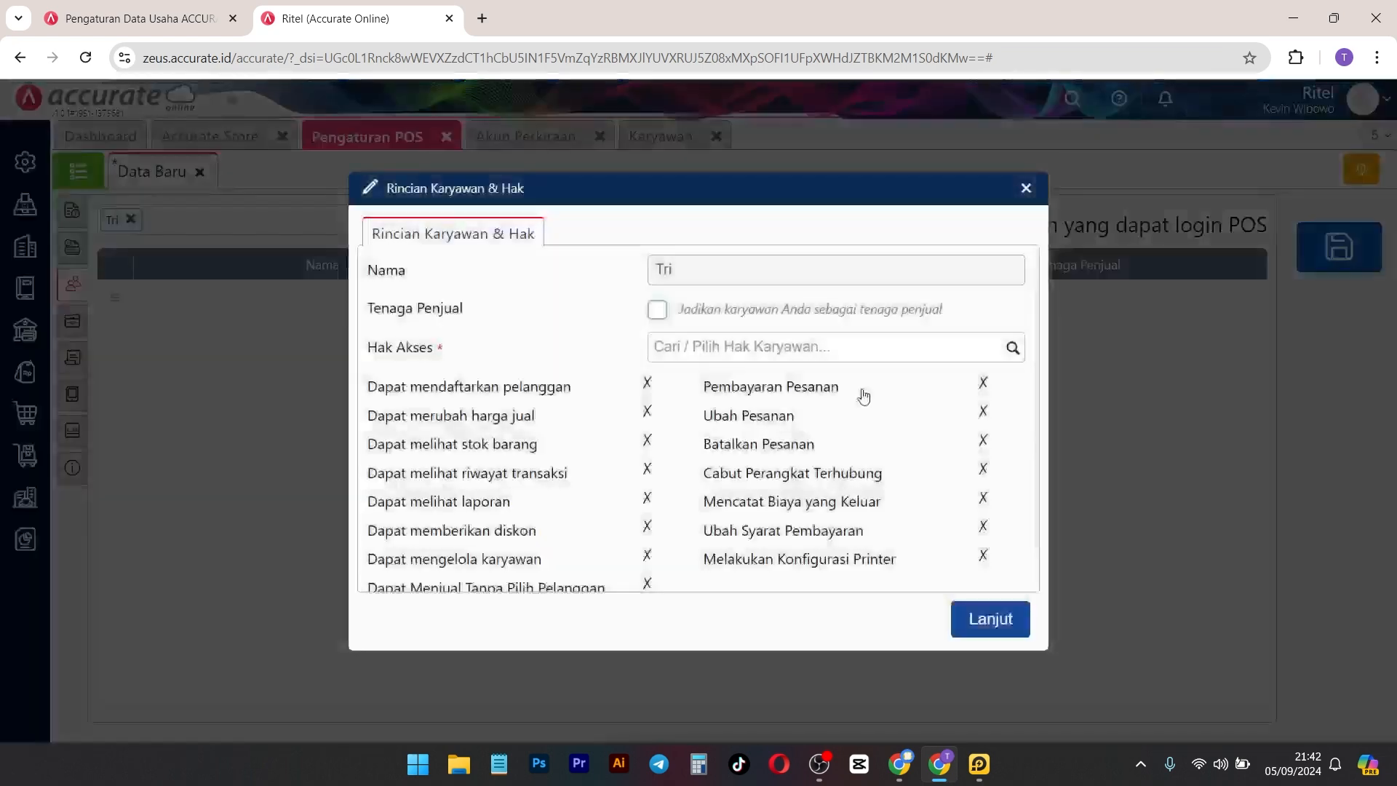
click(974, 347)
click(793, 443)
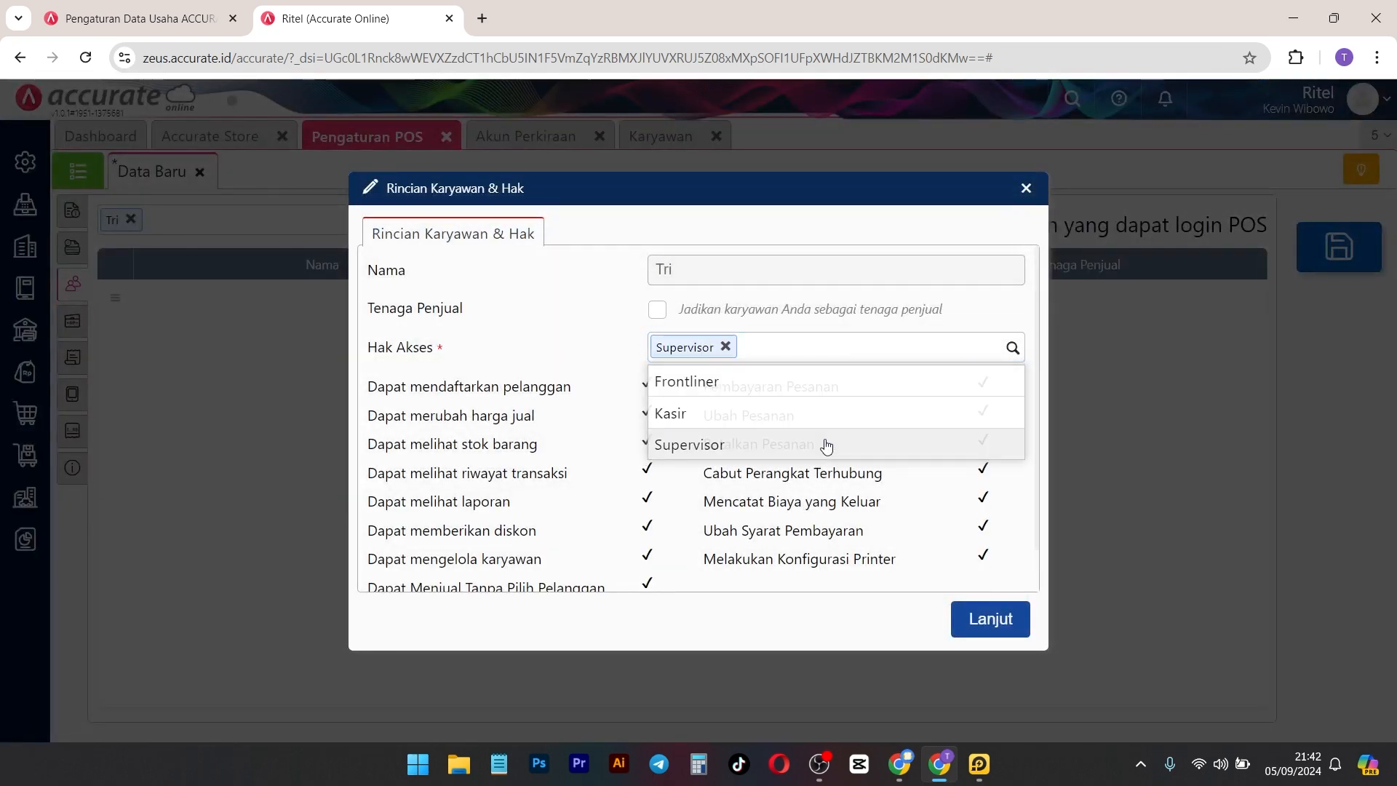
drag(470, 390, 565, 405)
drag(749, 443, 938, 598)
click(974, 615)
Step: Add the second employee to the POS login list with the Kasir access role
click(364, 219)
click(303, 272)
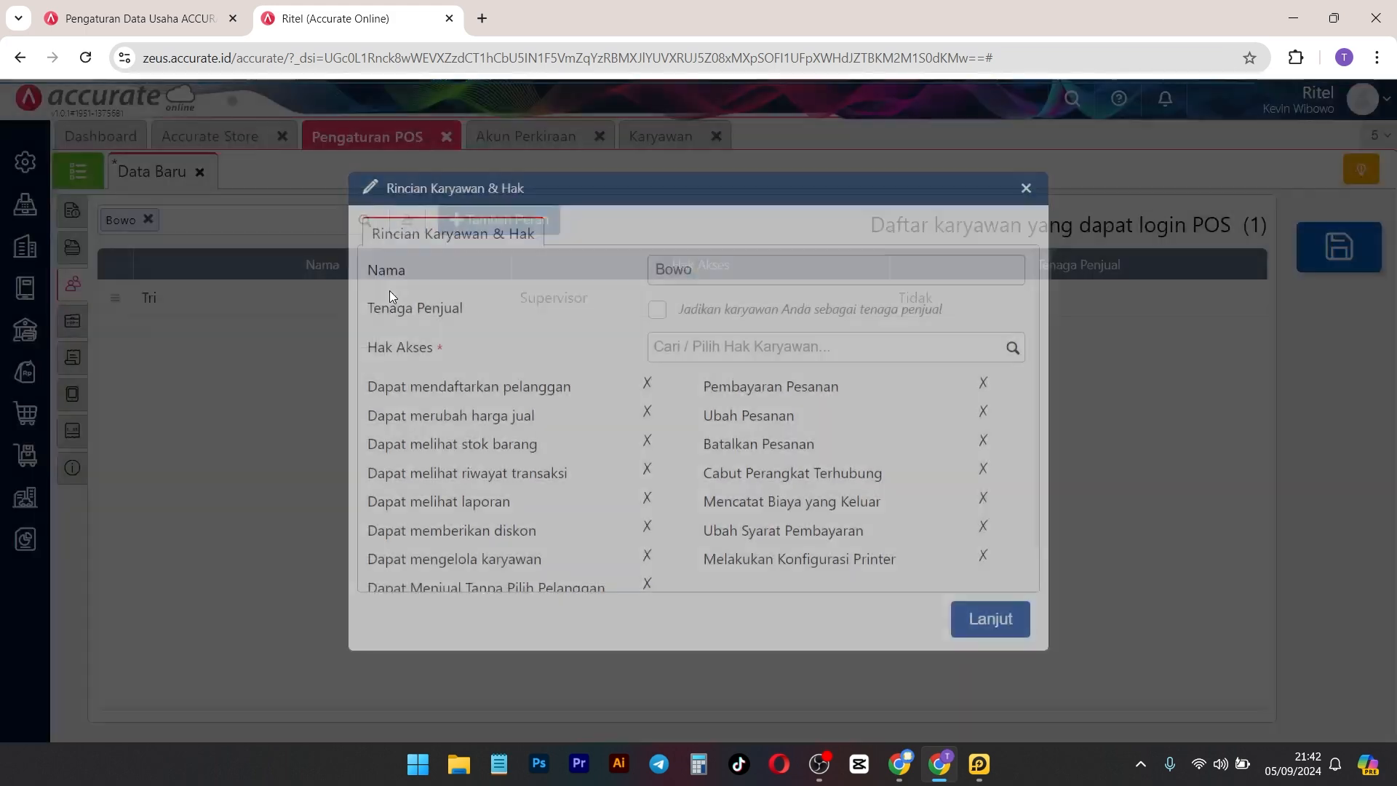
click(1011, 350)
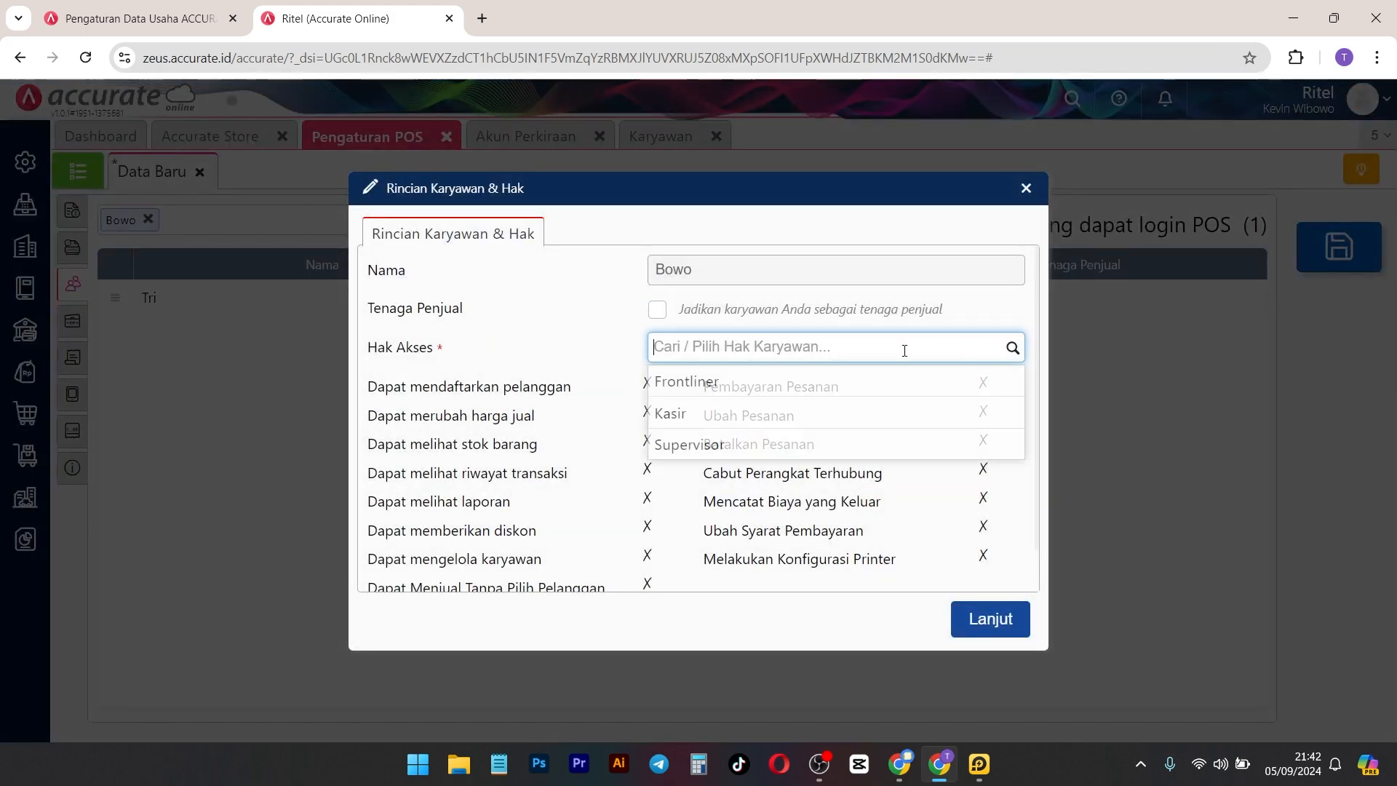
click(790, 407)
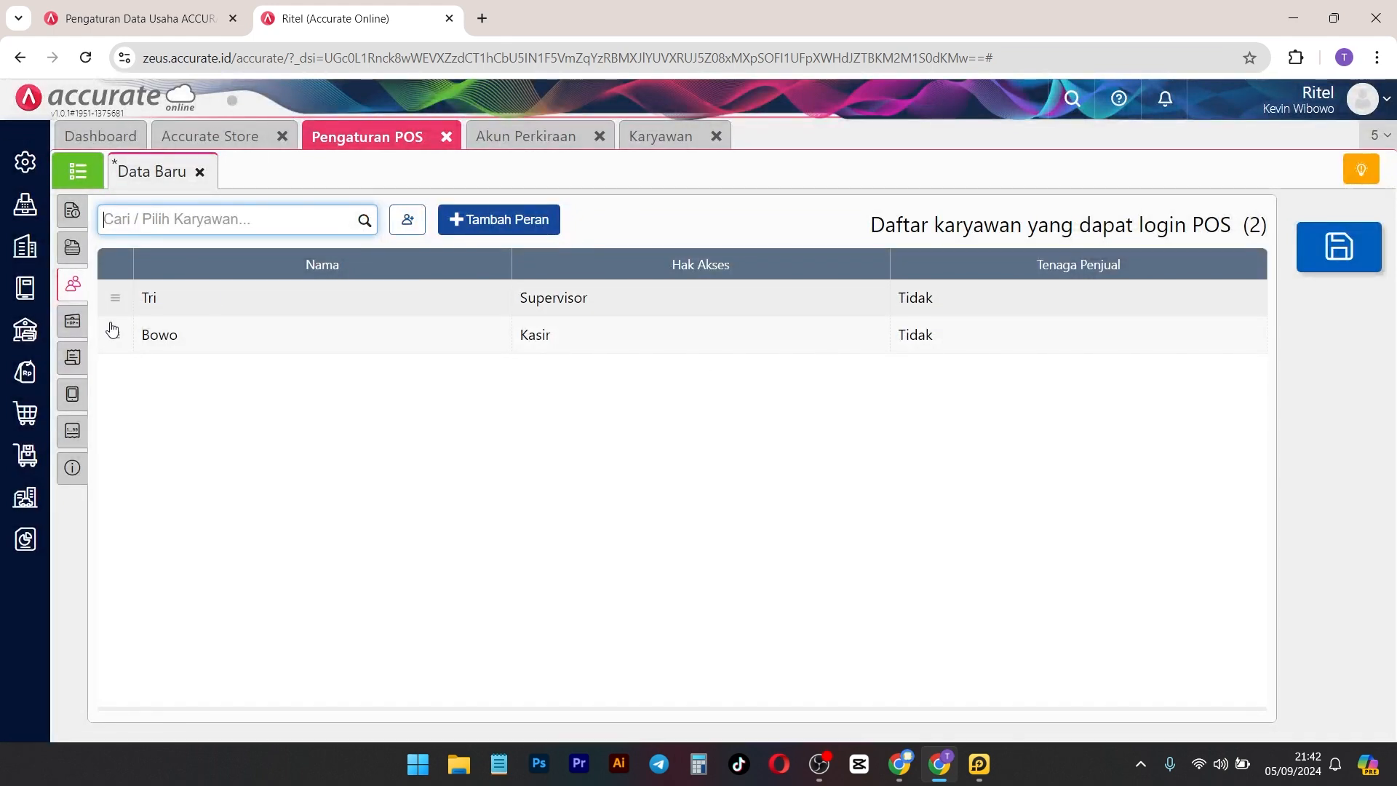
Step: Start a non-cash payment account for the branch with the payment type EDC and the name Bank BCA
click(72, 334)
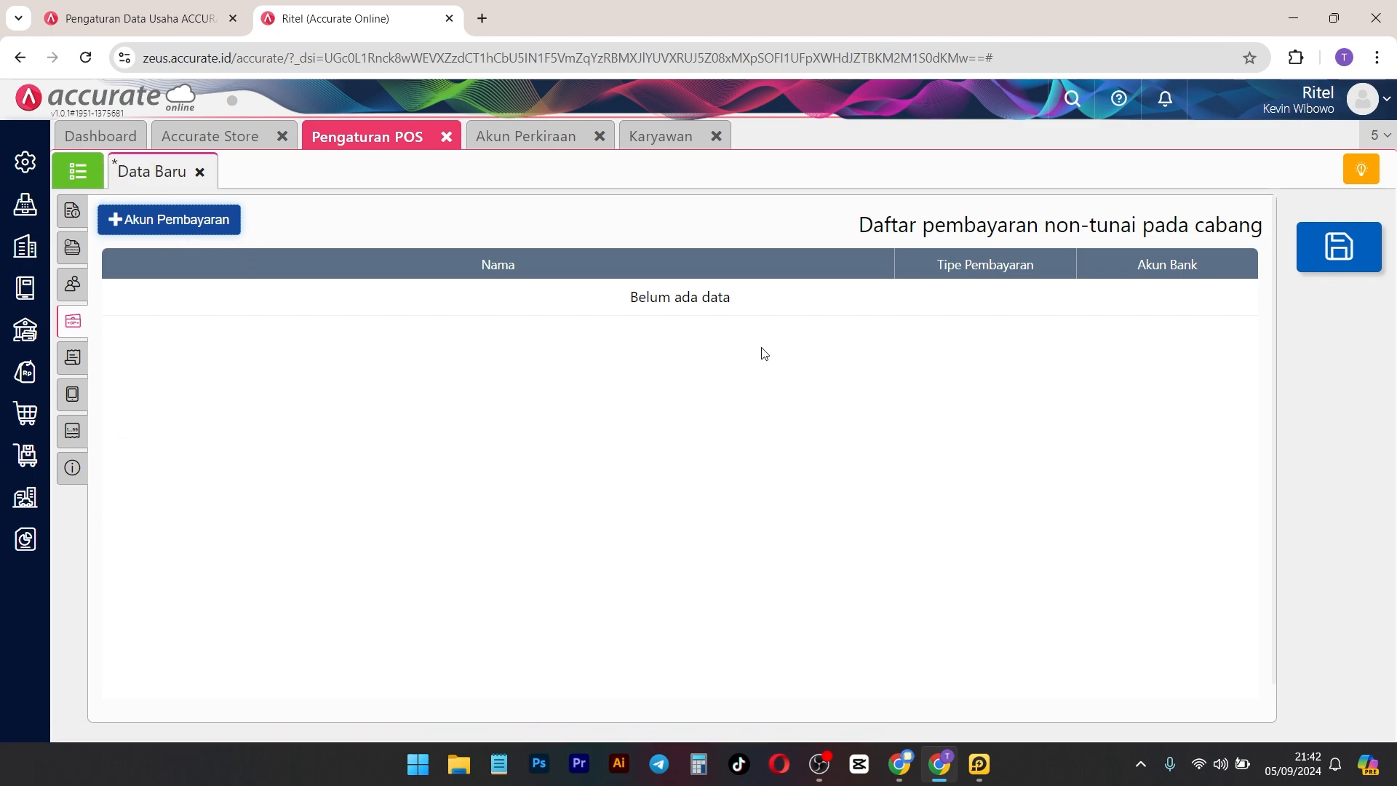
click(199, 227)
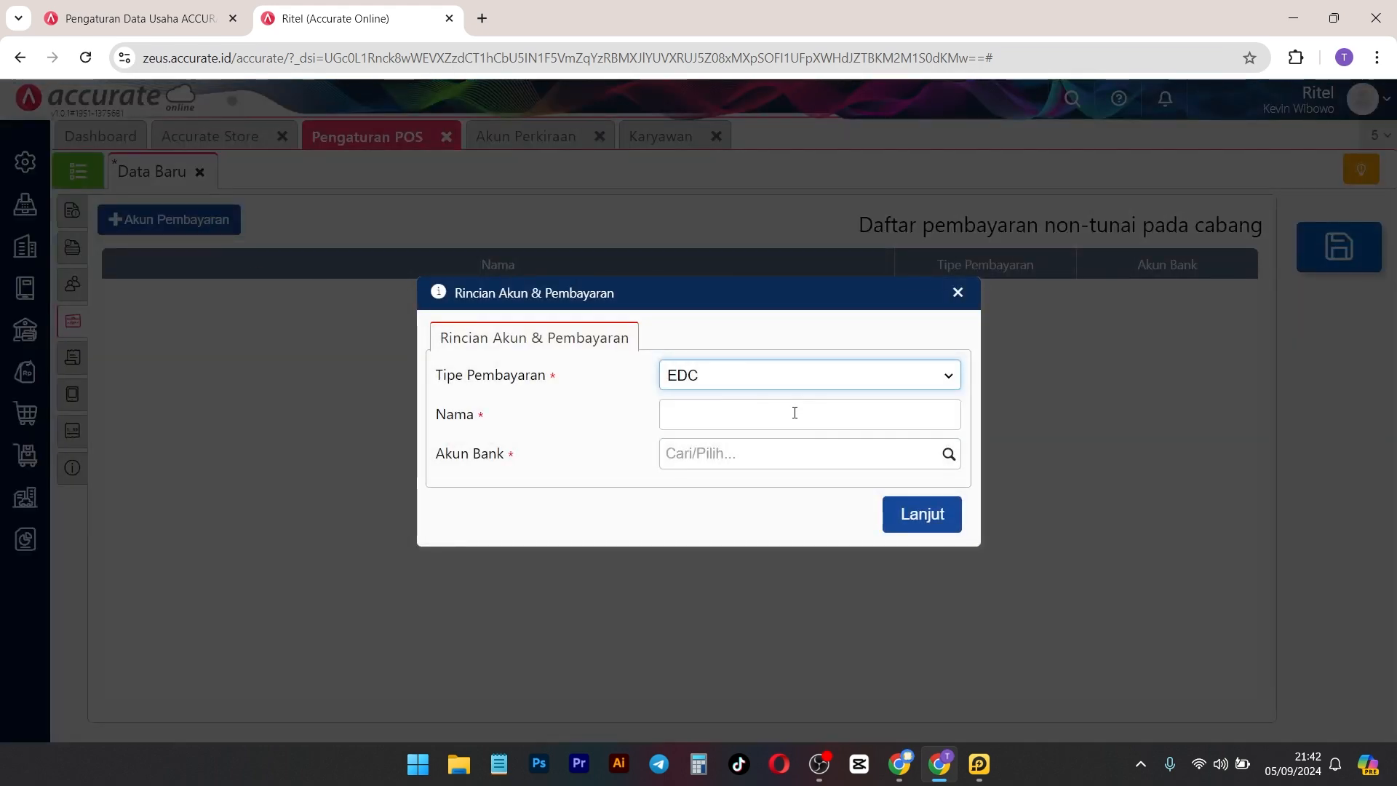
click(865, 379)
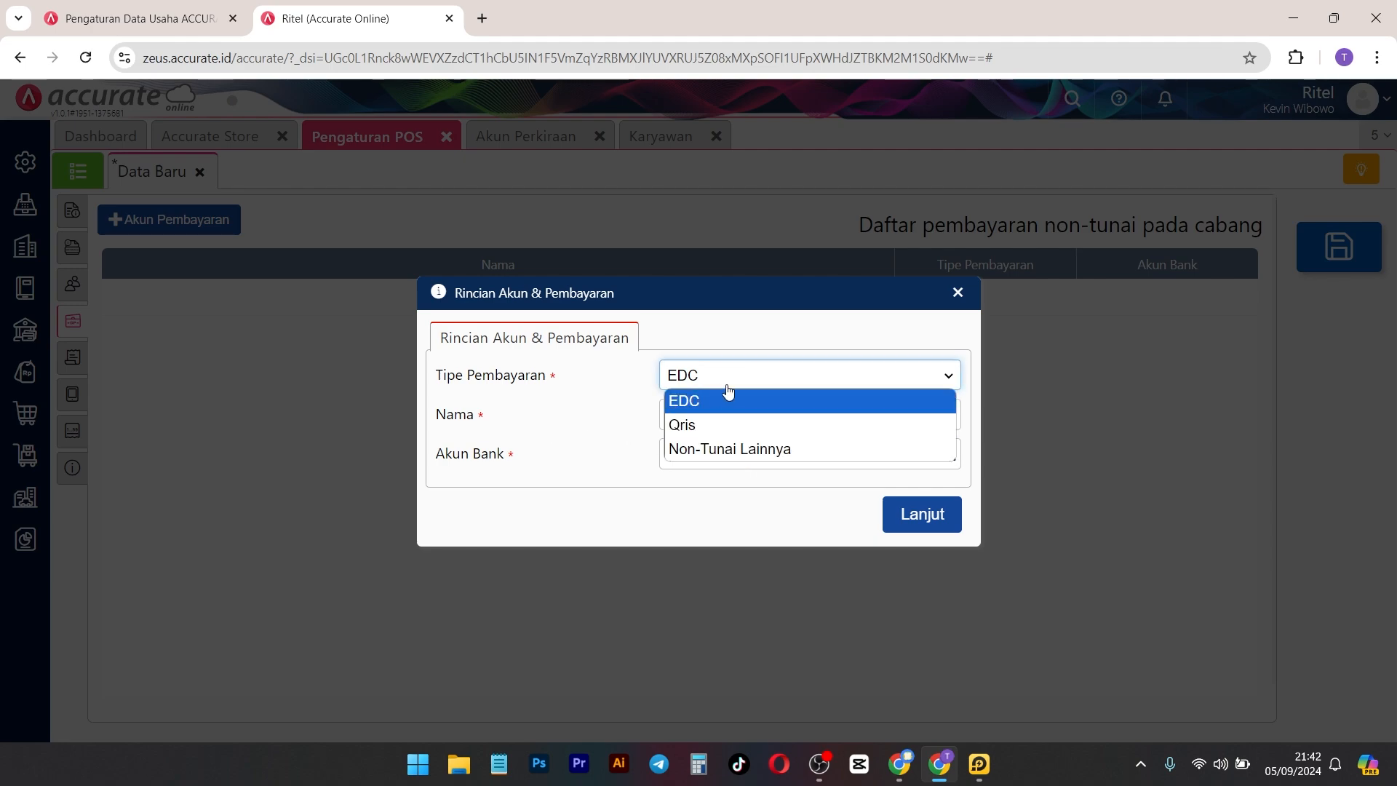
click(681, 405)
click(711, 421)
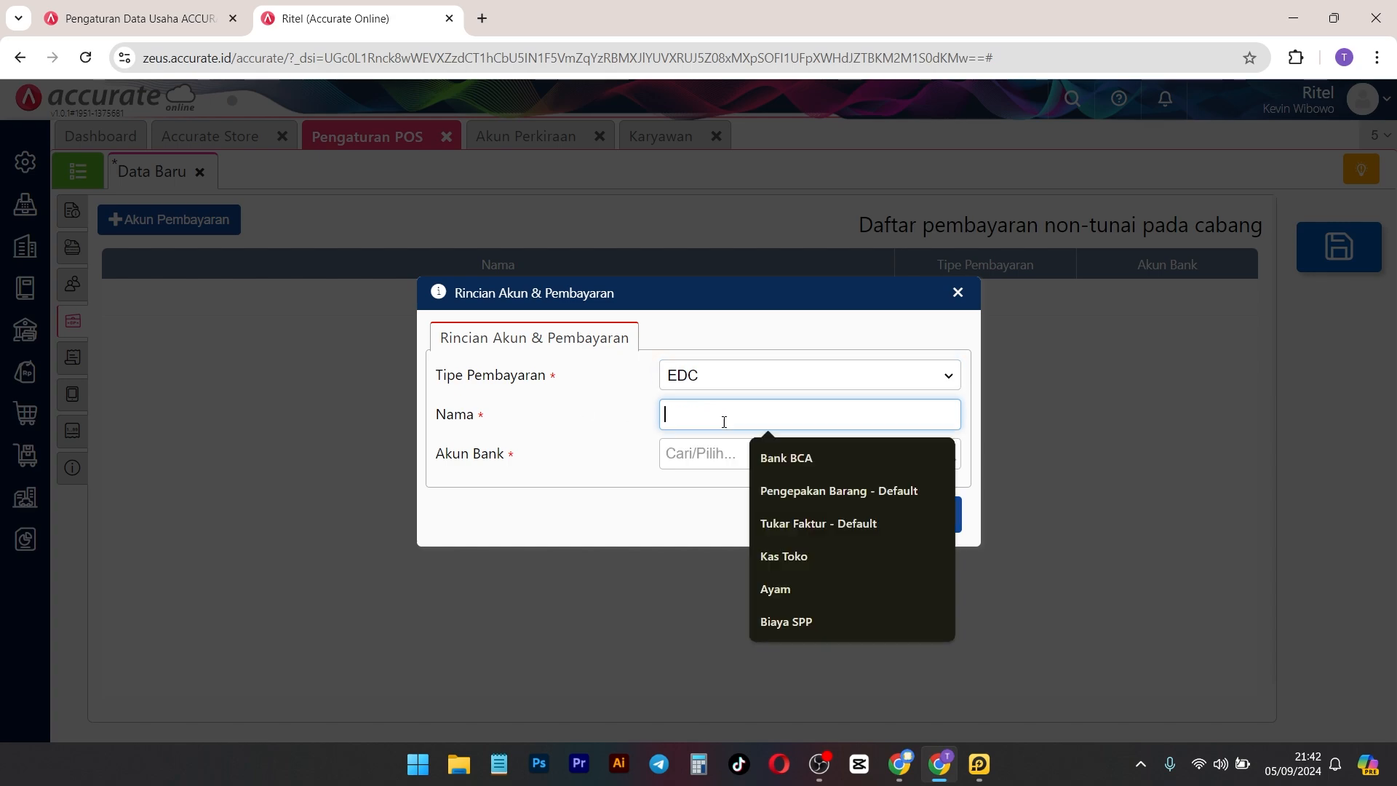
click(816, 469)
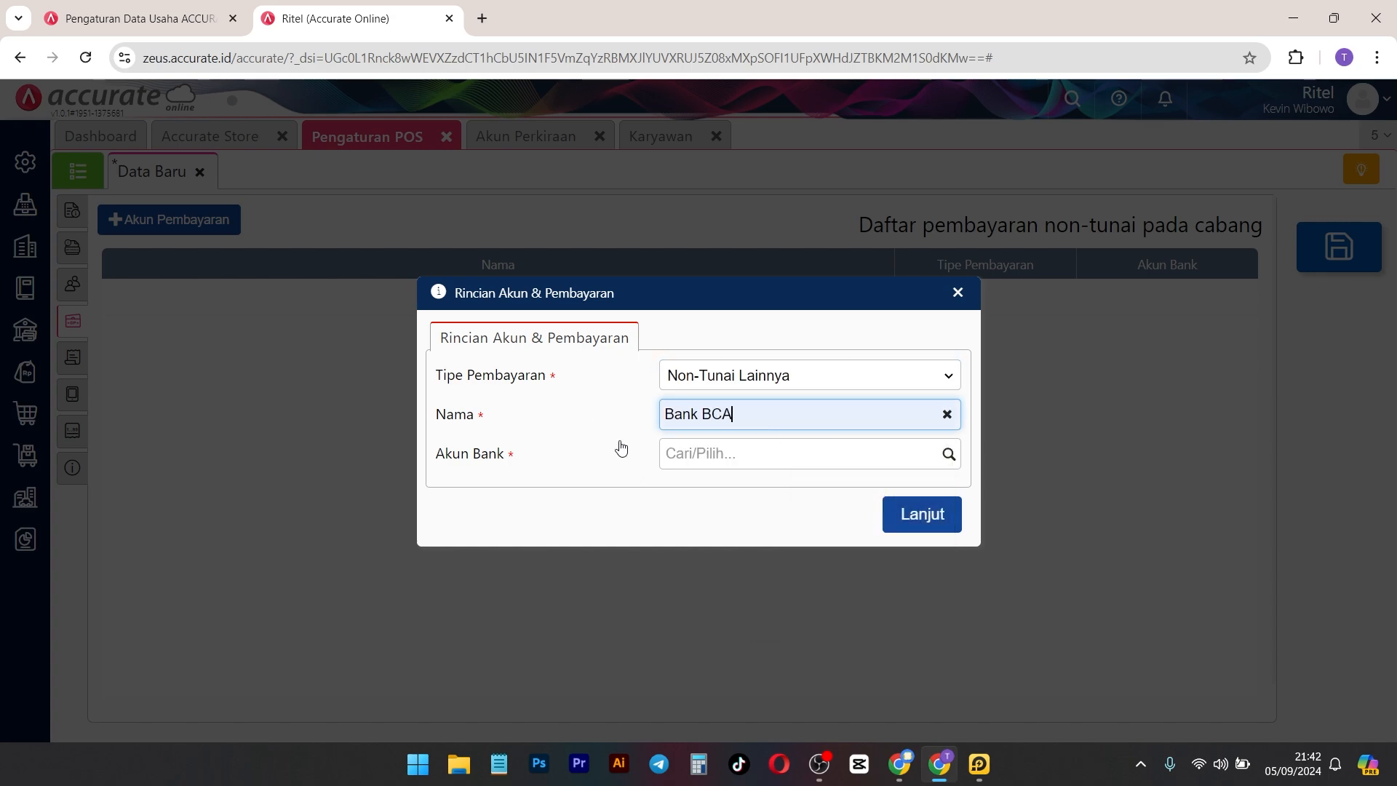
click(786, 378)
click(723, 396)
click(725, 385)
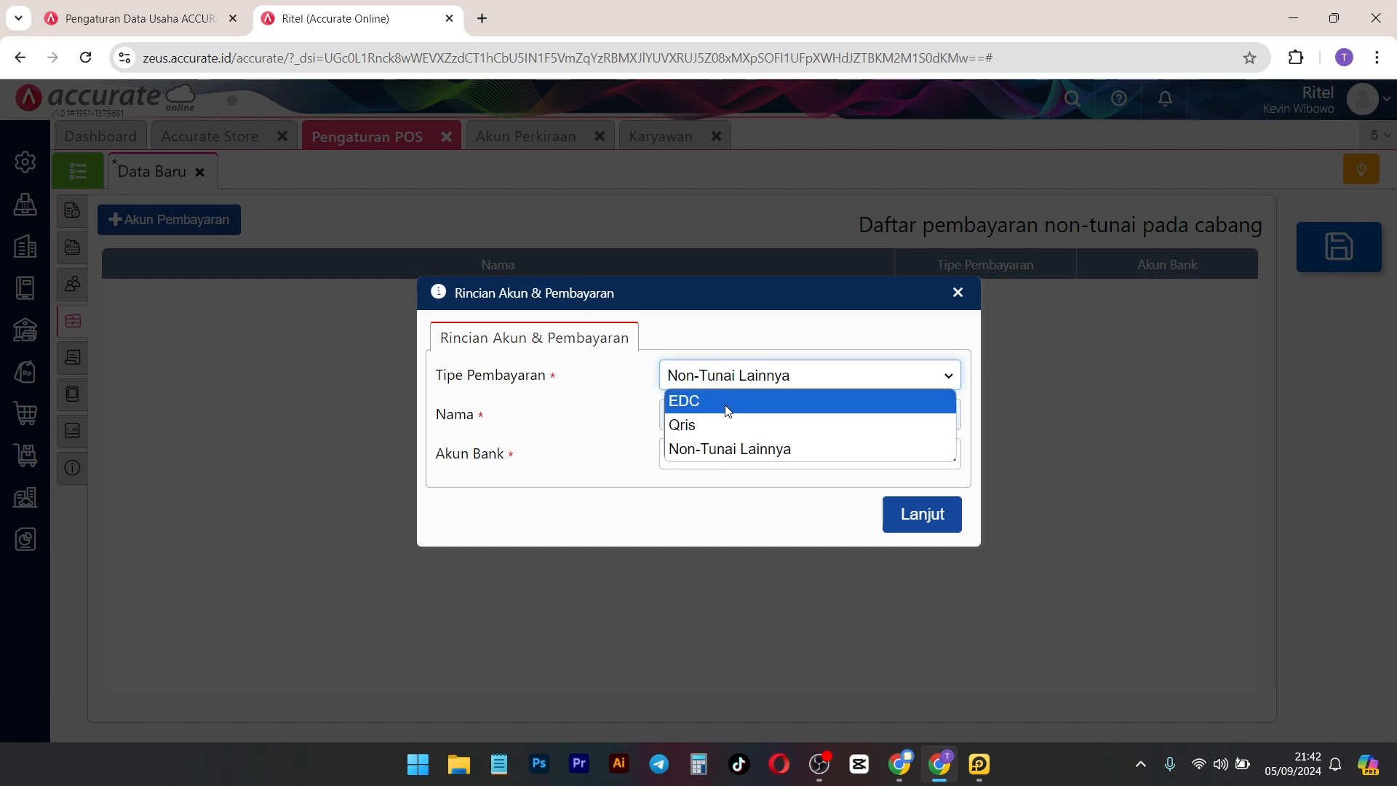
click(726, 402)
Step: Link the Bank BCA payment to the bank account Bank BCA Toko and add it to the non-cash payment list
click(948, 454)
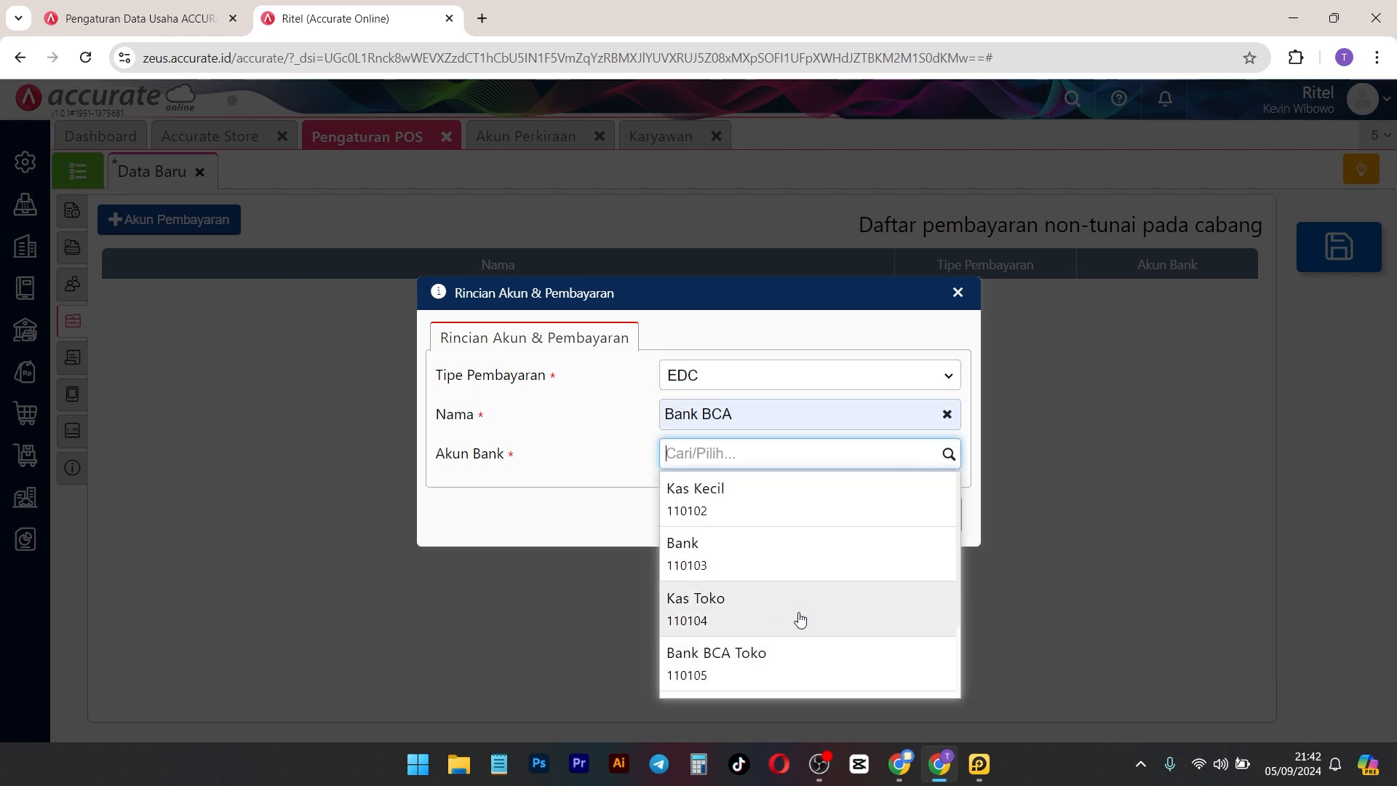
scroll(727, 633, down, 2)
scroll(735, 592, up, 2)
click(767, 677)
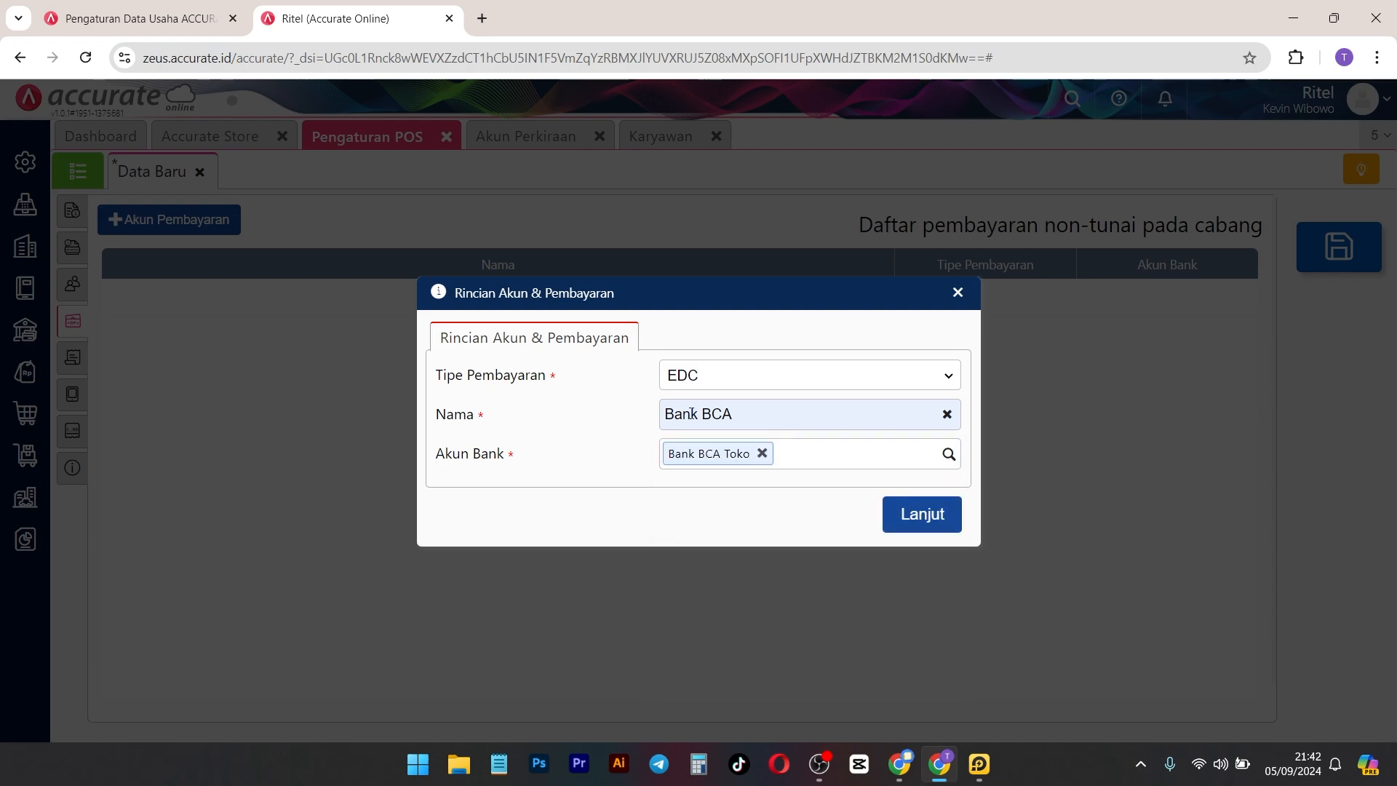
click(928, 518)
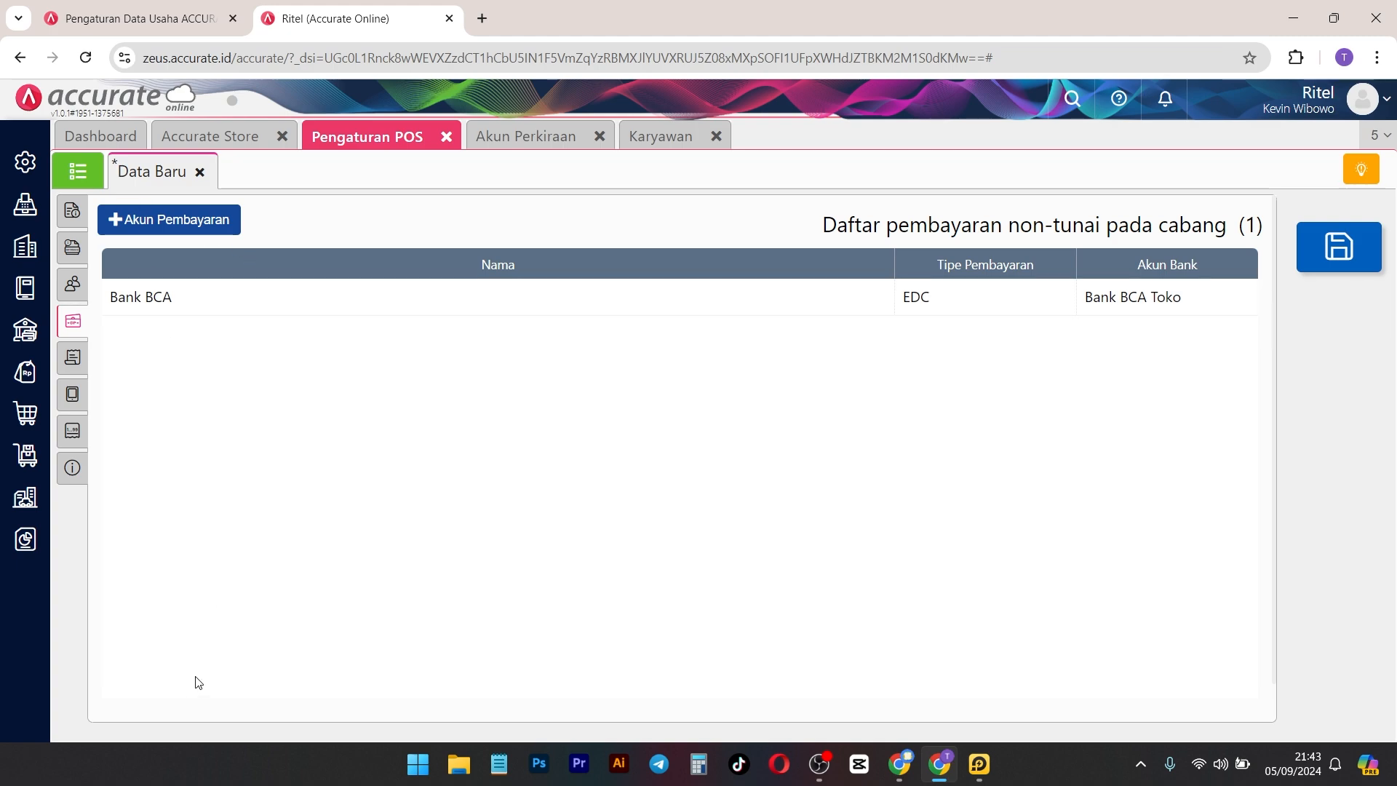
Step: Examine the receipt settings for logo, outlet name, header, footer, social media and printing, along with the sample receipt
click(73, 361)
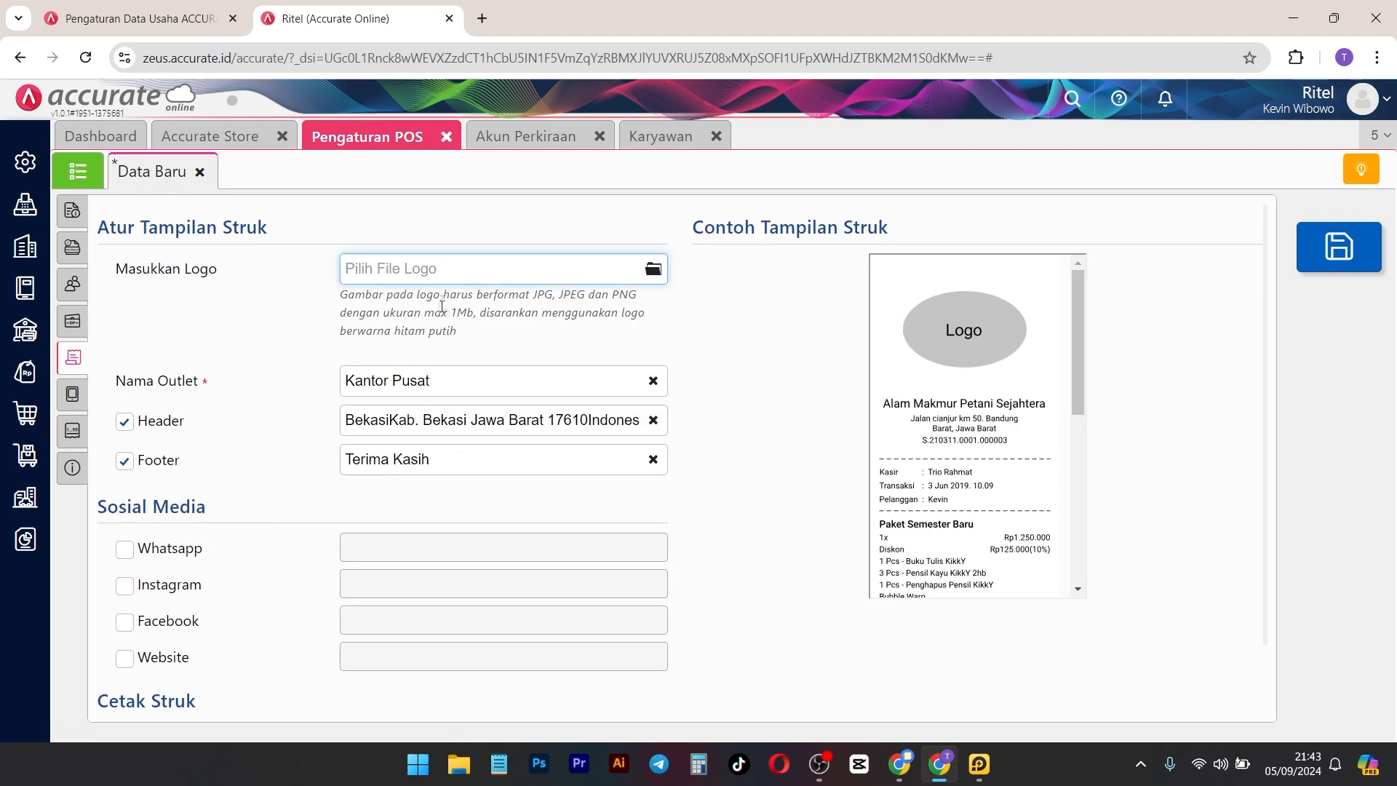
scroll(536, 331, down, 1)
scroll(655, 421, up, 1)
click(24, 161)
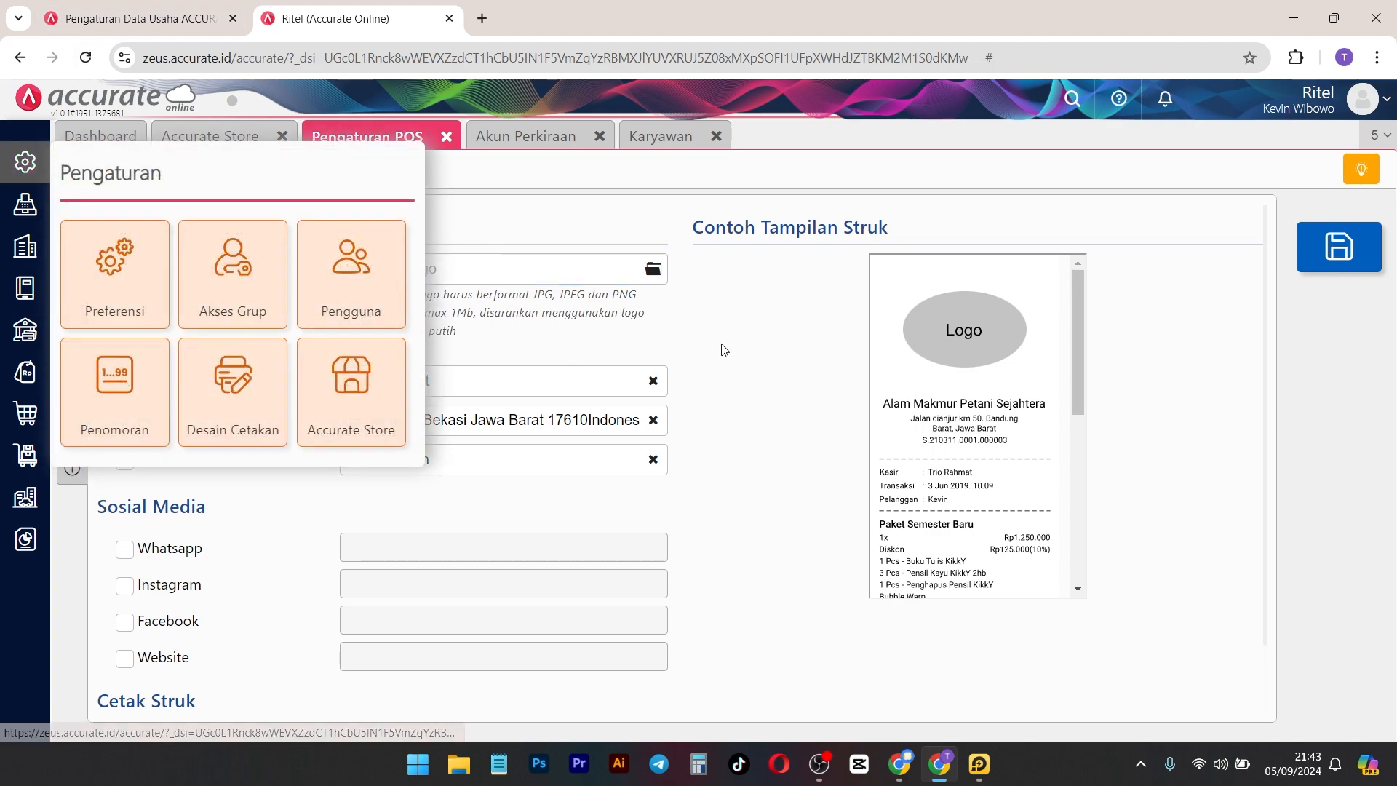
scroll(774, 365, down, 1)
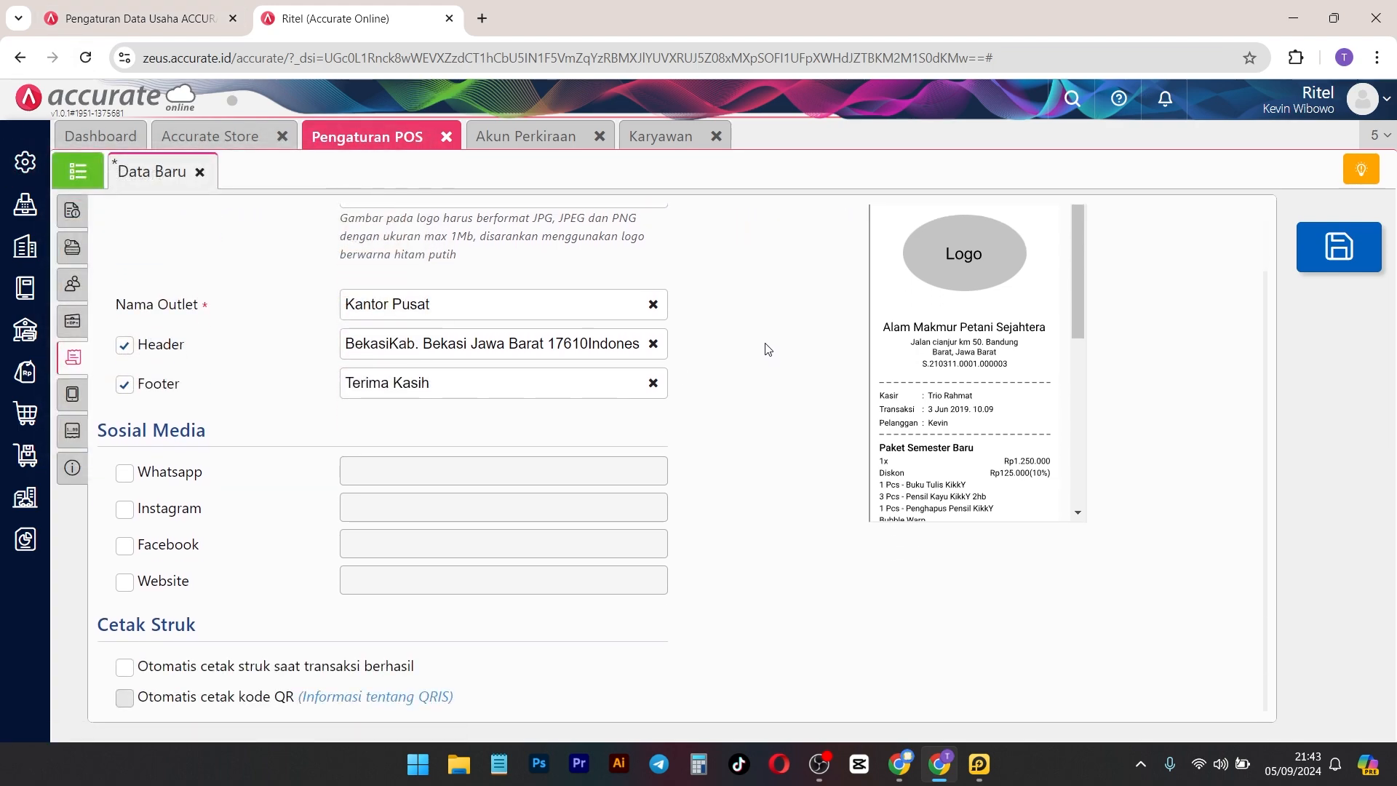
scroll(816, 372, up, 1)
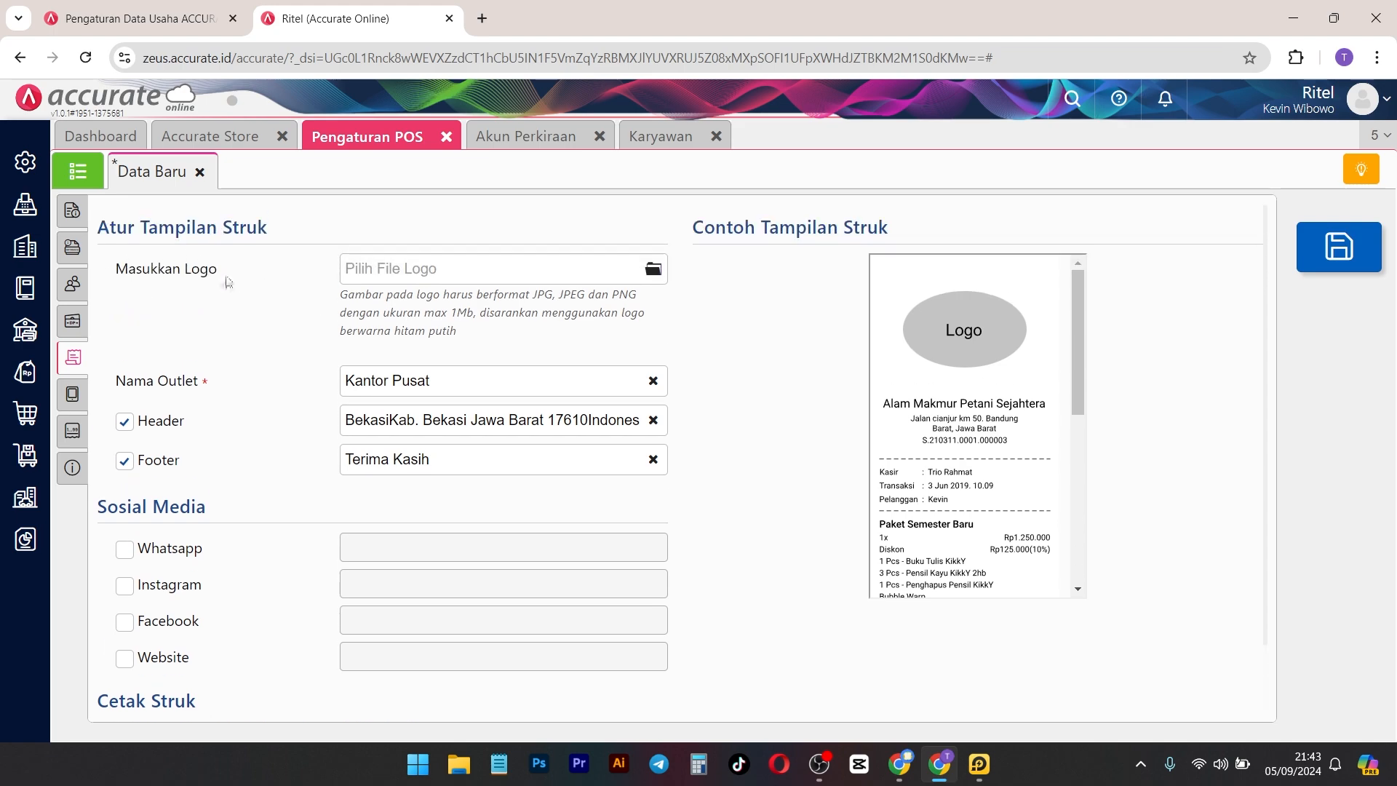
scroll(226, 281, down, 1)
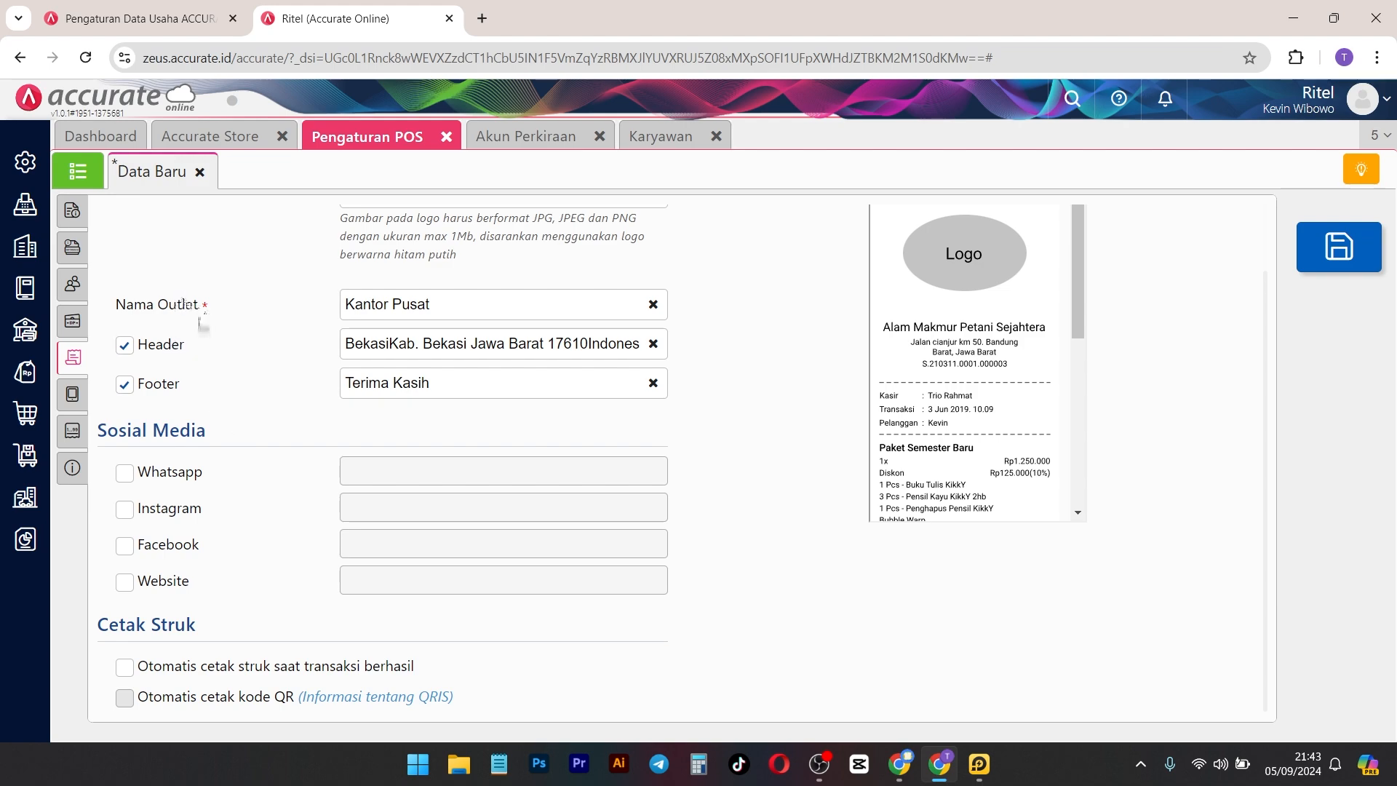
scroll(211, 342, up, 1)
scroll(152, 473, down, 1)
drag(194, 627, 106, 624)
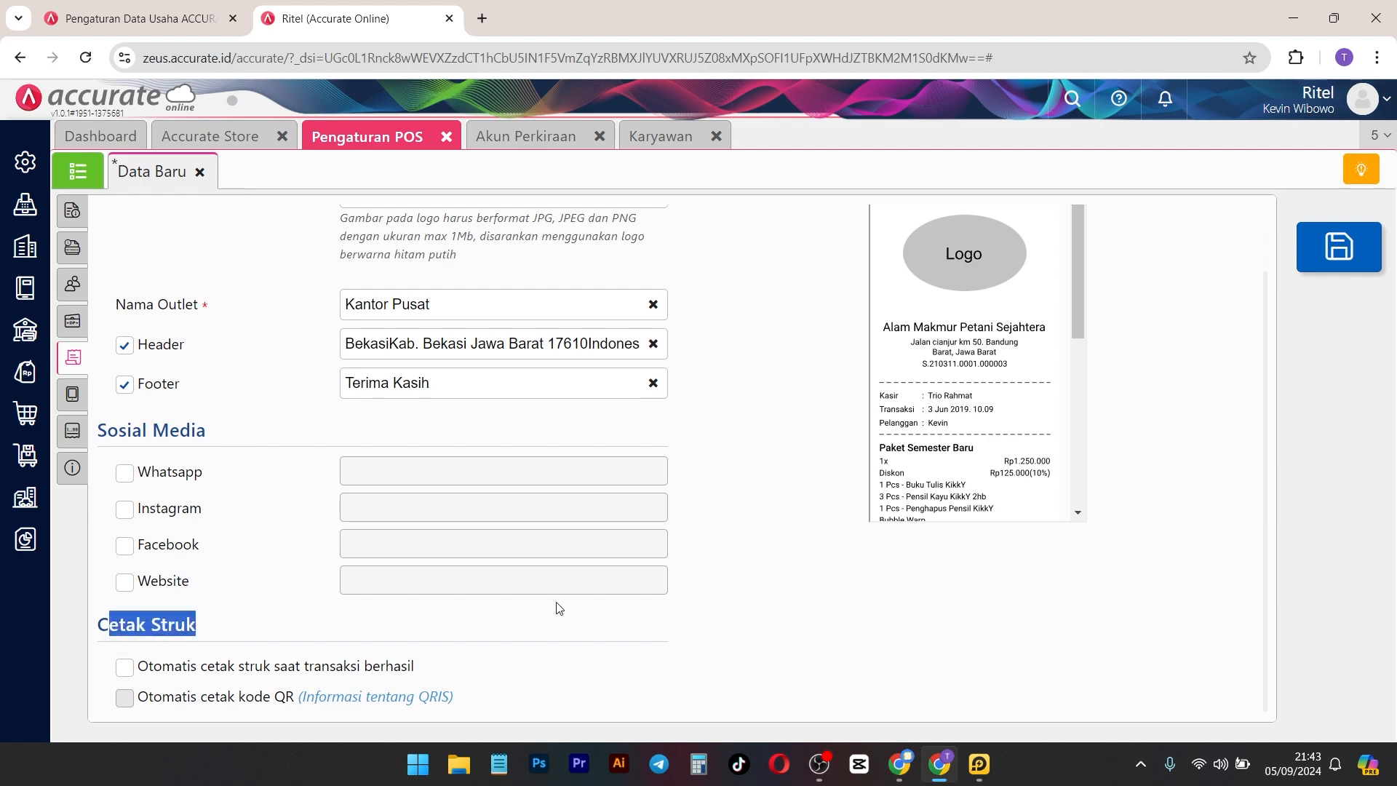
scroll(575, 597, up, 1)
scroll(1033, 408, down, 5)
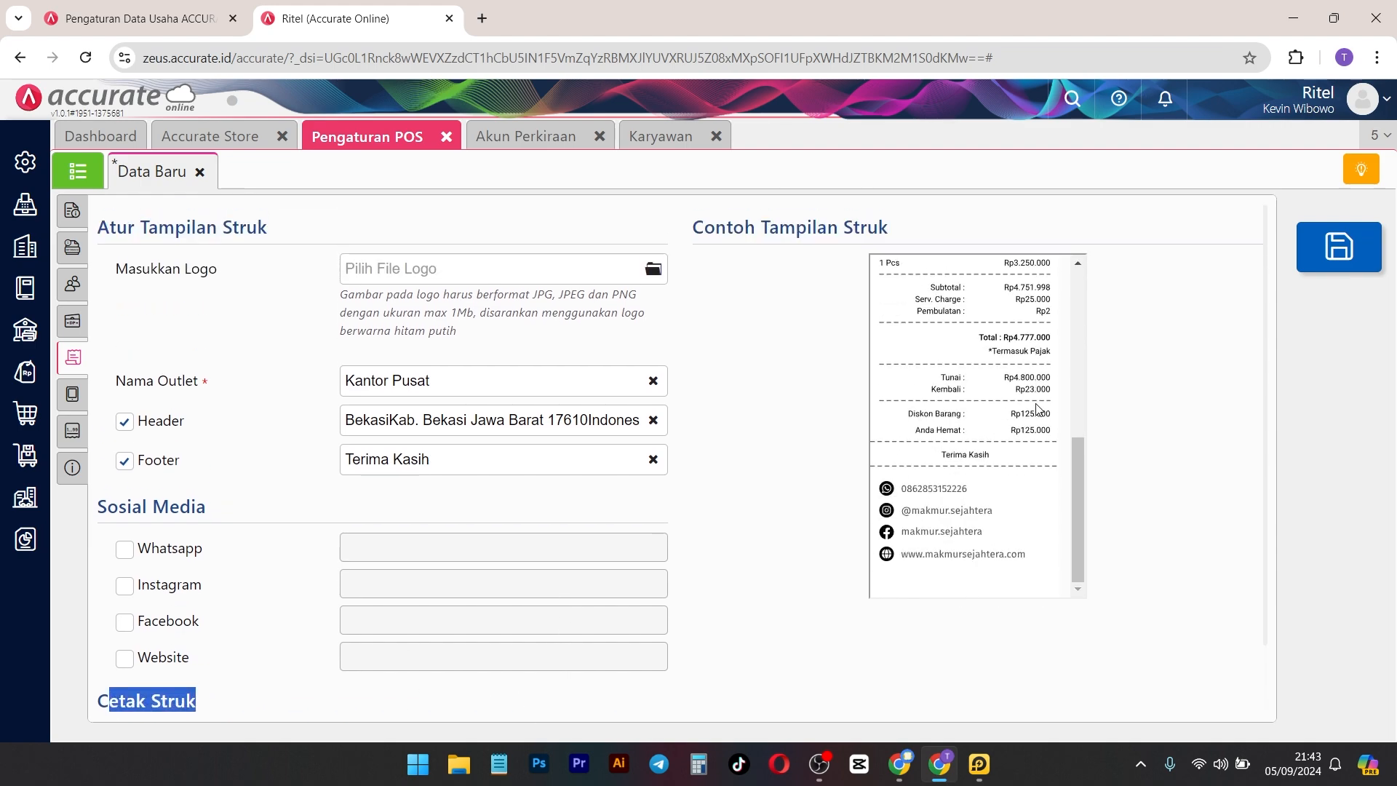
scroll(1042, 426, up, 5)
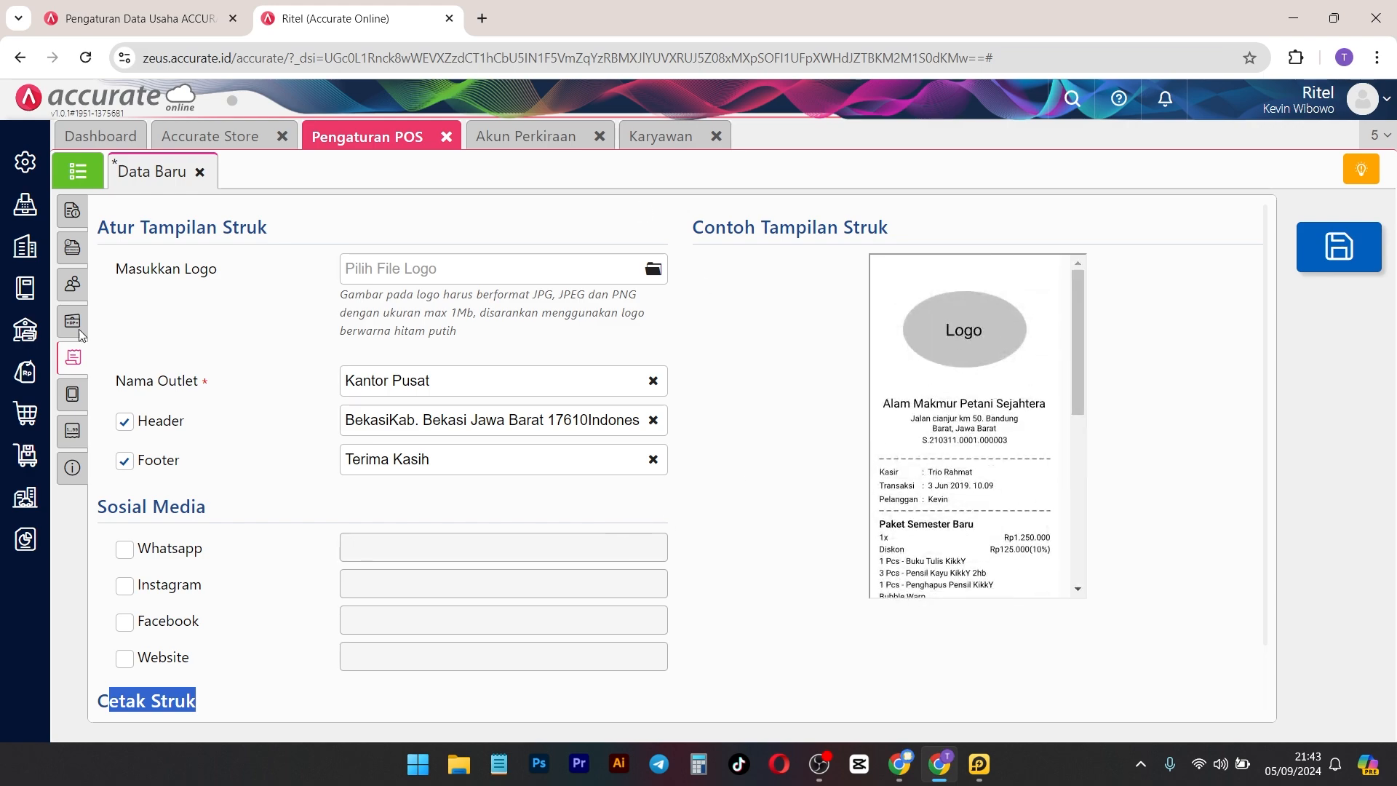
Step: Look at the maximum connected devices setting and the device list
click(72, 393)
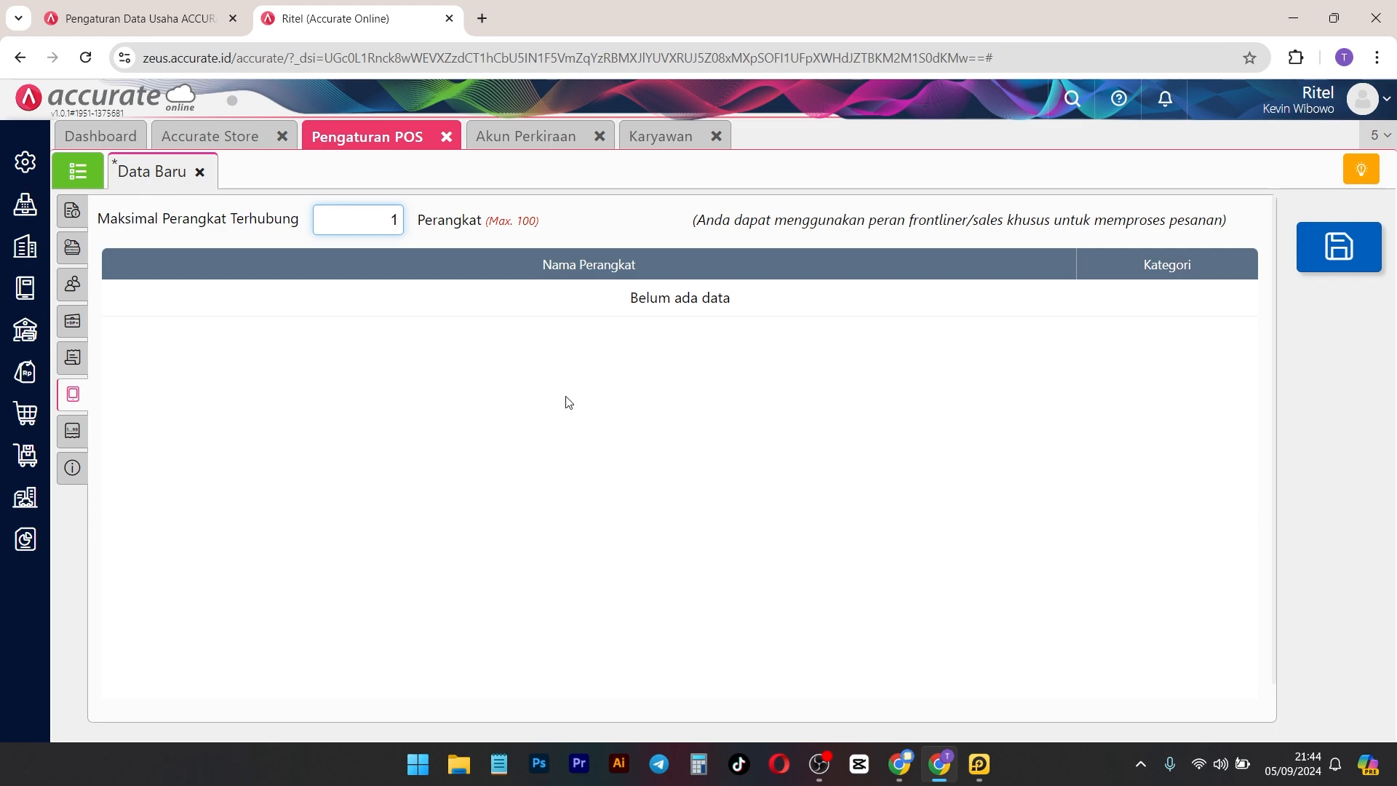
double_click(368, 214)
click(505, 392)
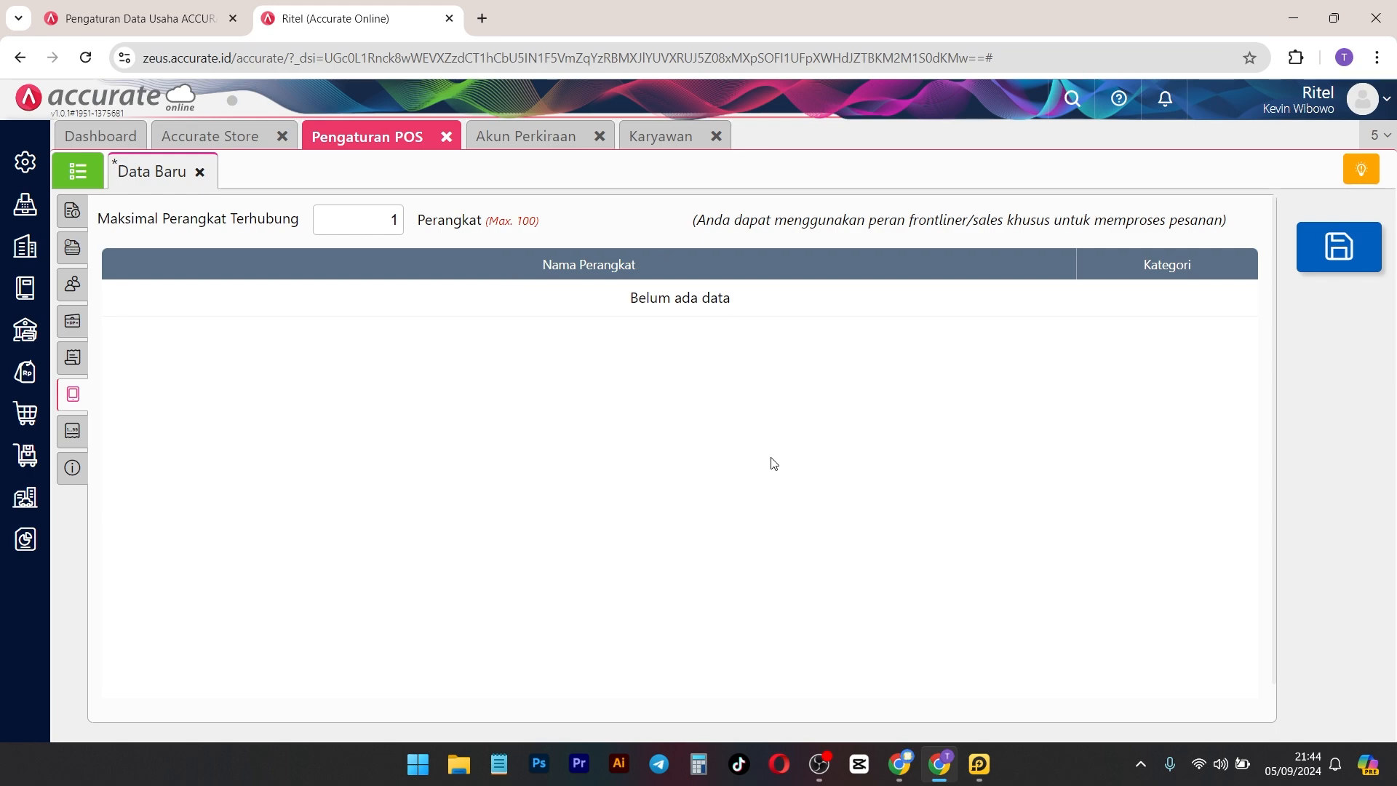
Step: Try Penomoran Urut as the sales numbering type and look through the available Komponen Penomoran options
click(72, 430)
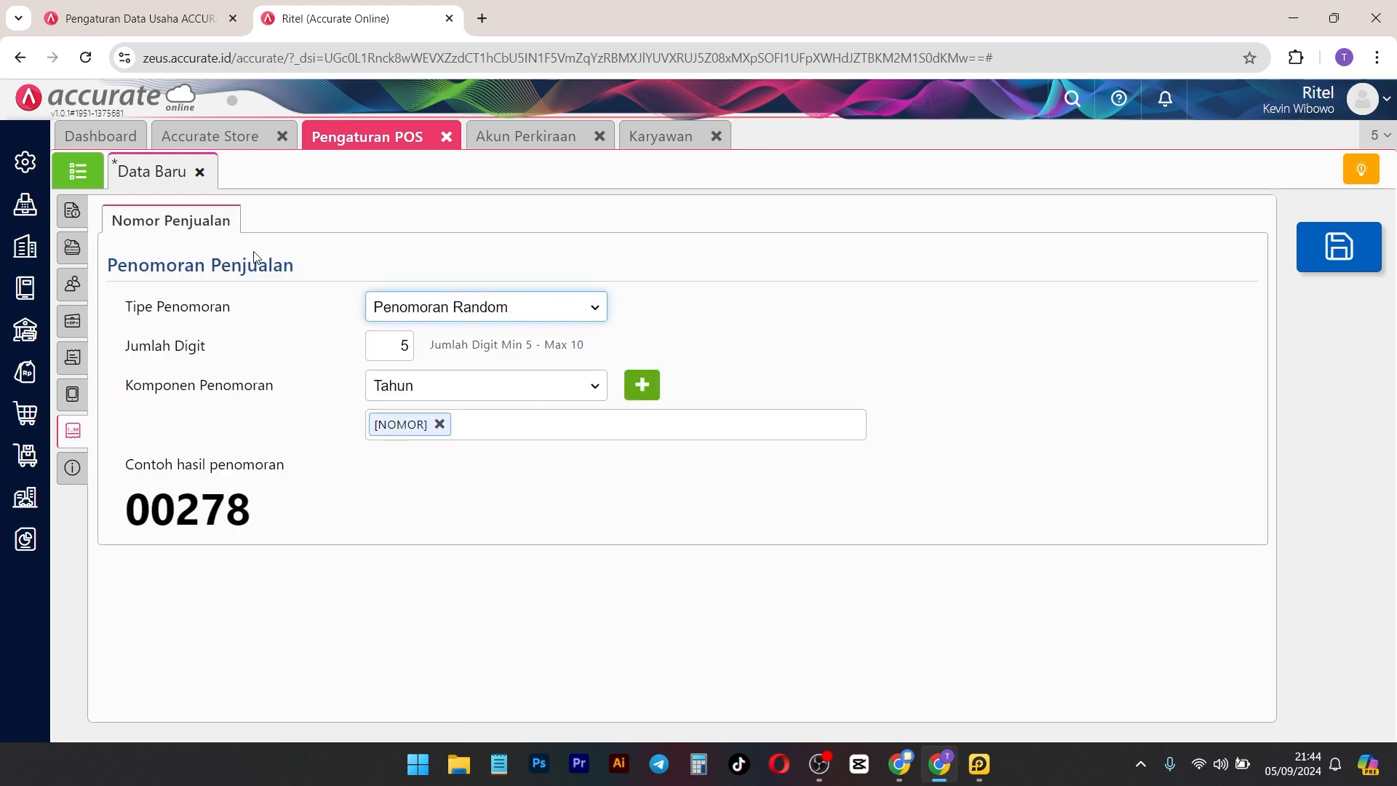
click(533, 315)
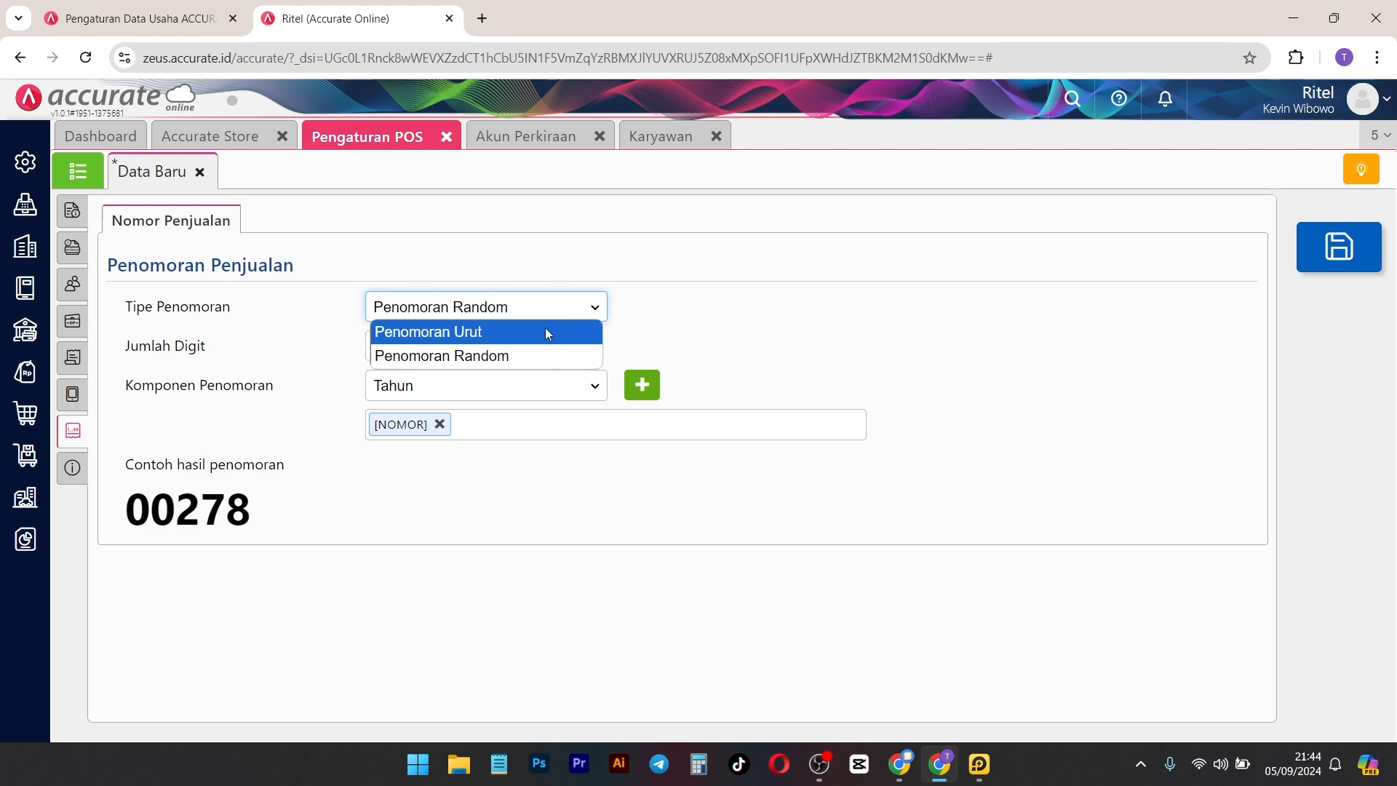
click(547, 332)
click(559, 310)
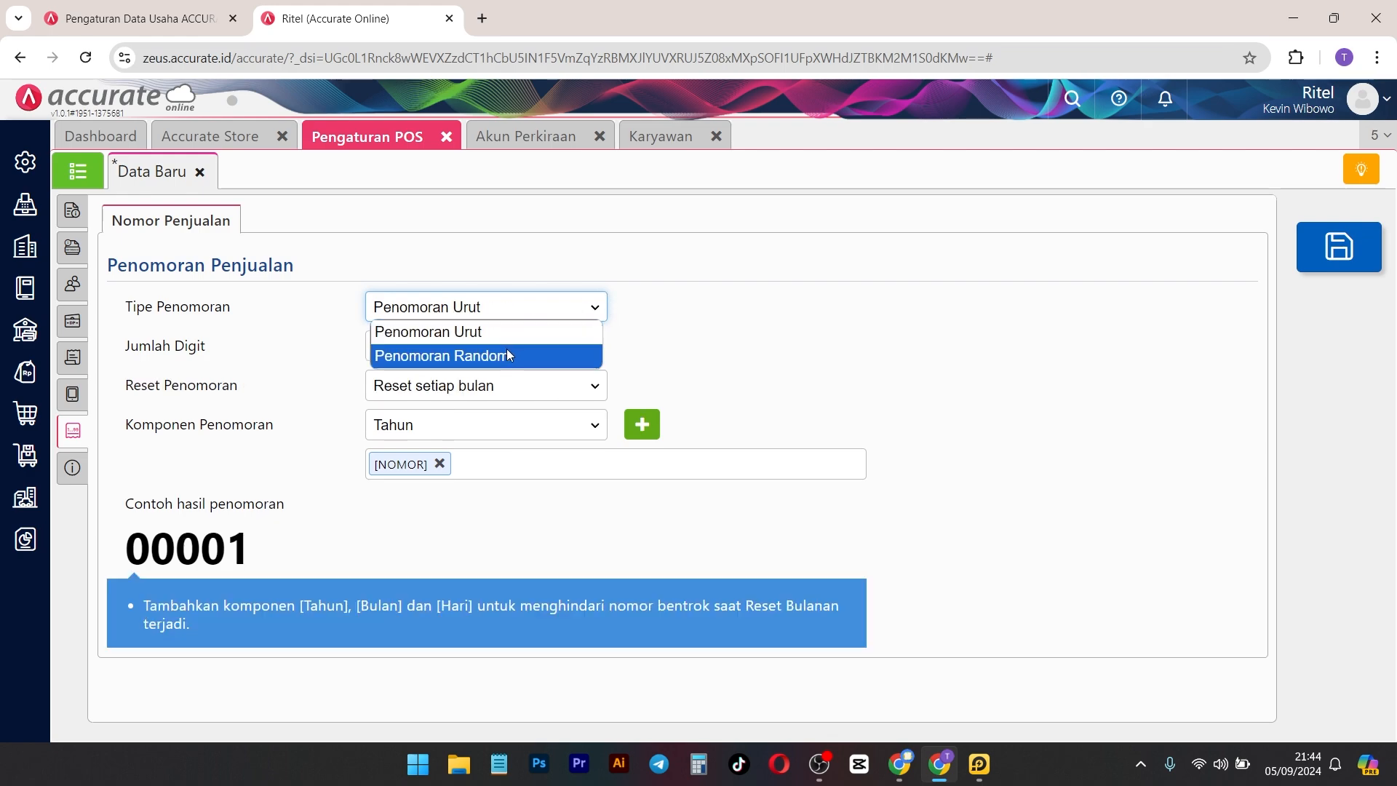
click(508, 355)
click(521, 309)
click(480, 329)
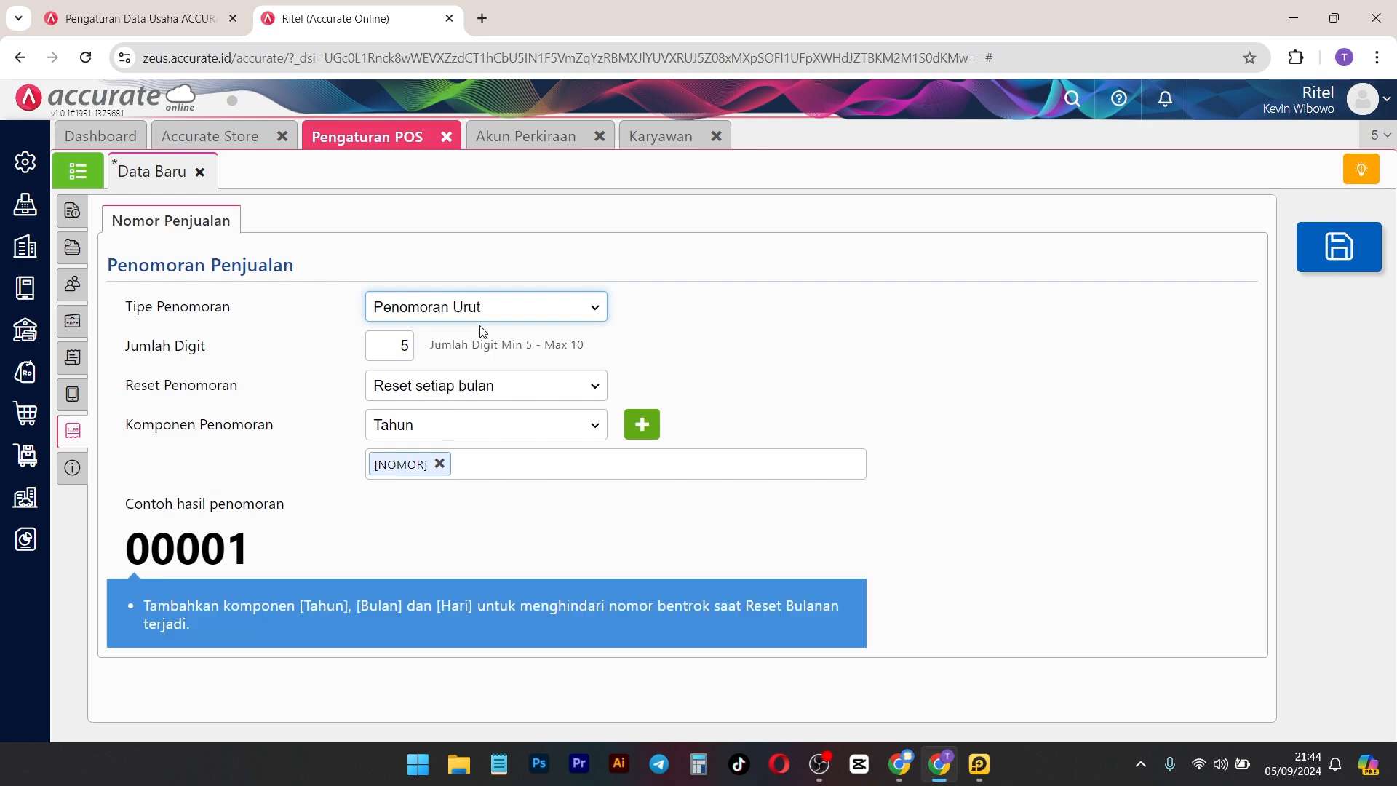
click(593, 426)
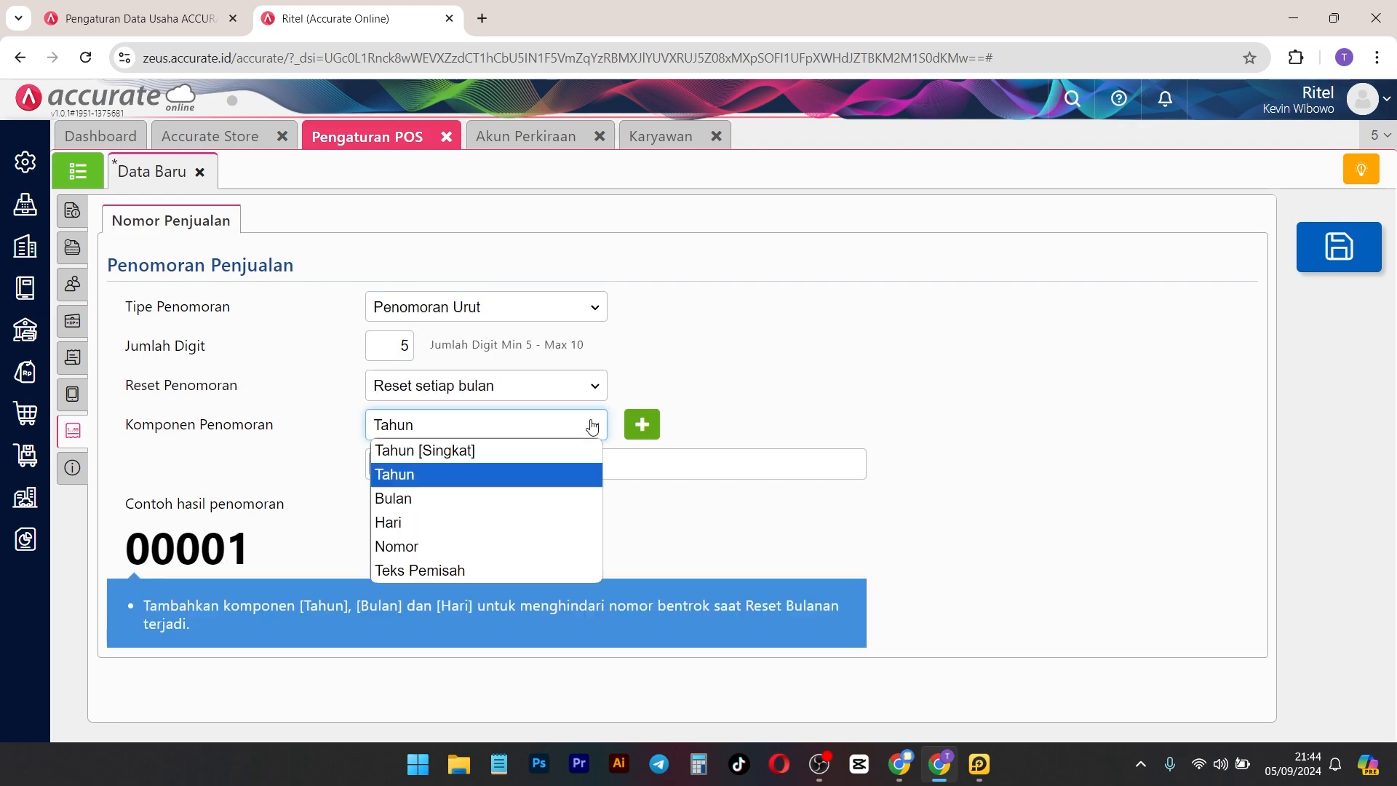
click(261, 456)
Step: Compare the Penomoran Random and Penomoran Urut settings for sales numbers, ending on Penomoran Random
click(531, 315)
click(473, 360)
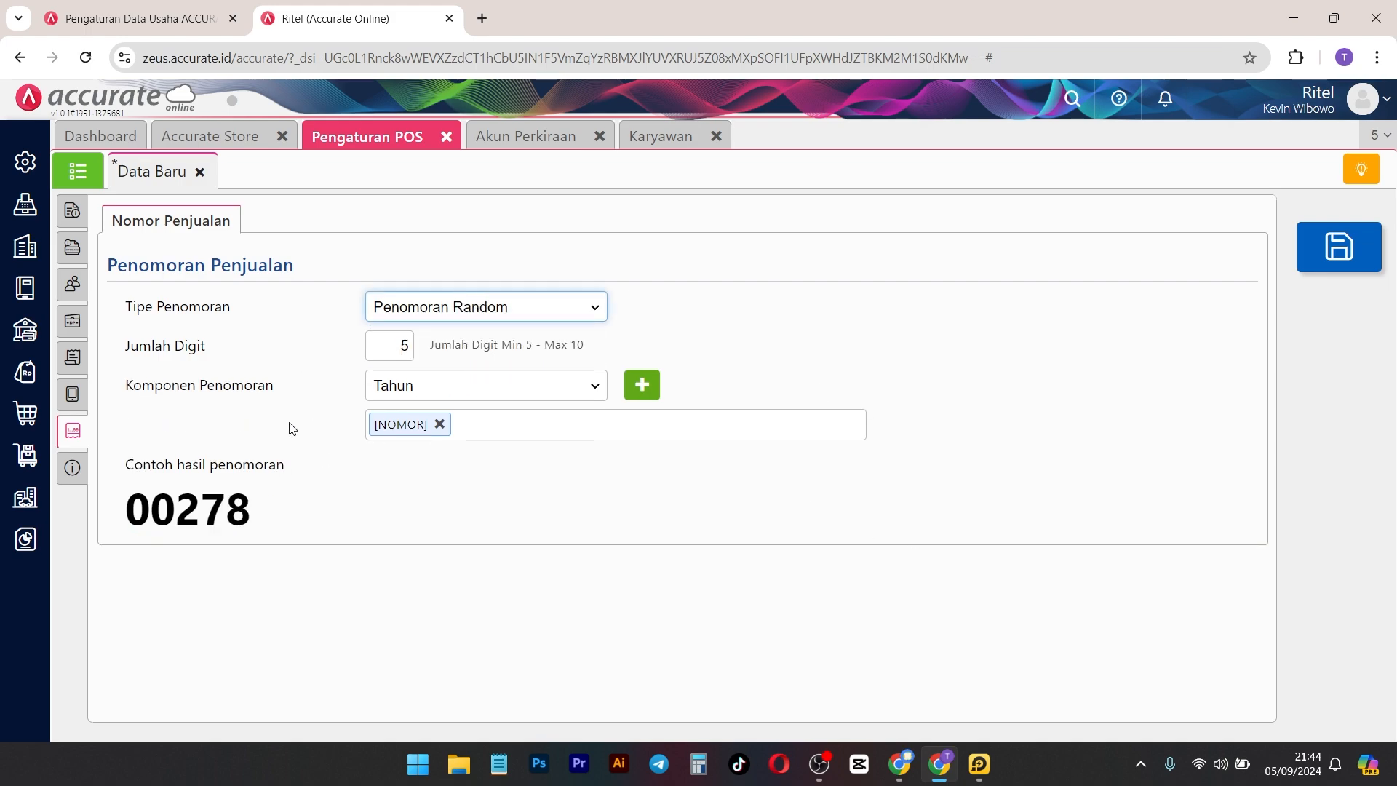
click(540, 306)
click(465, 327)
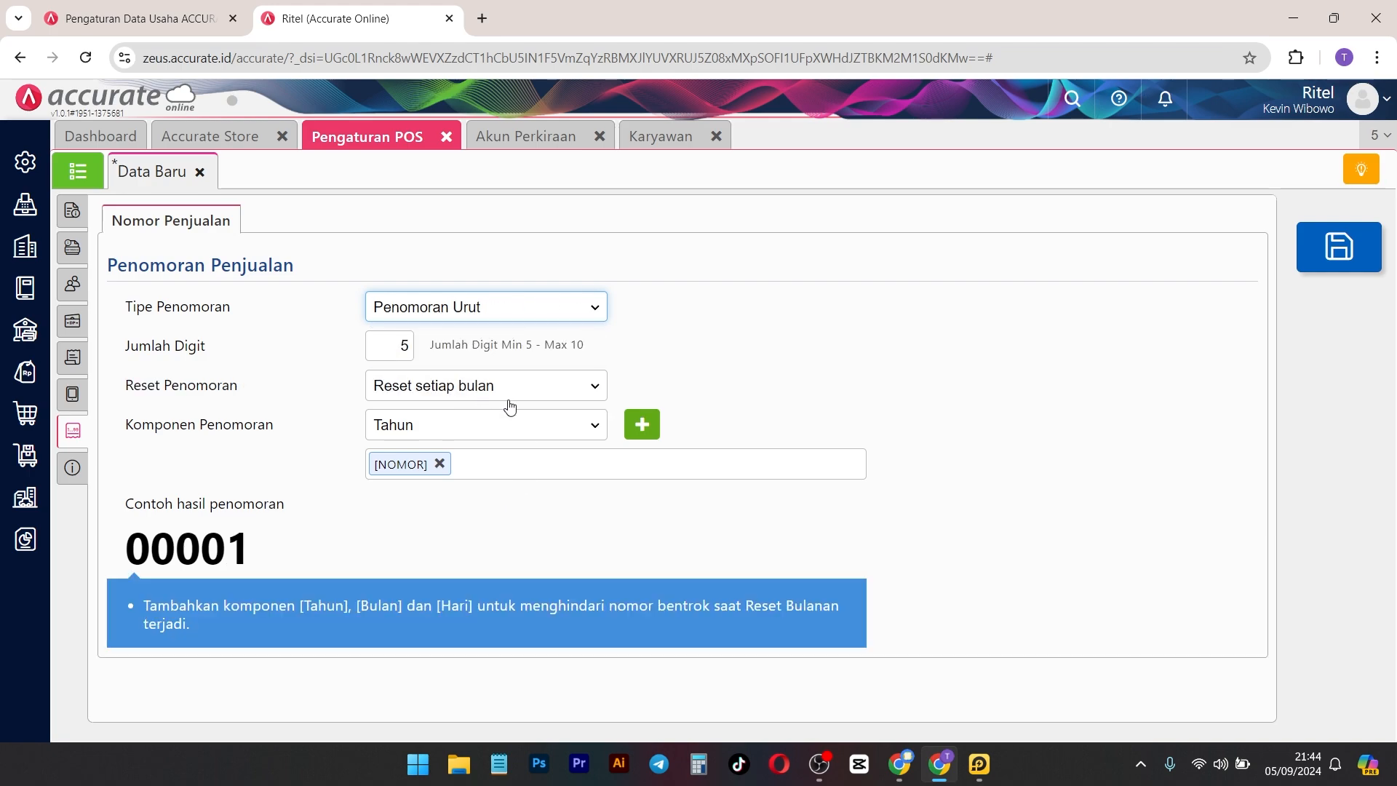
click(542, 309)
click(500, 357)
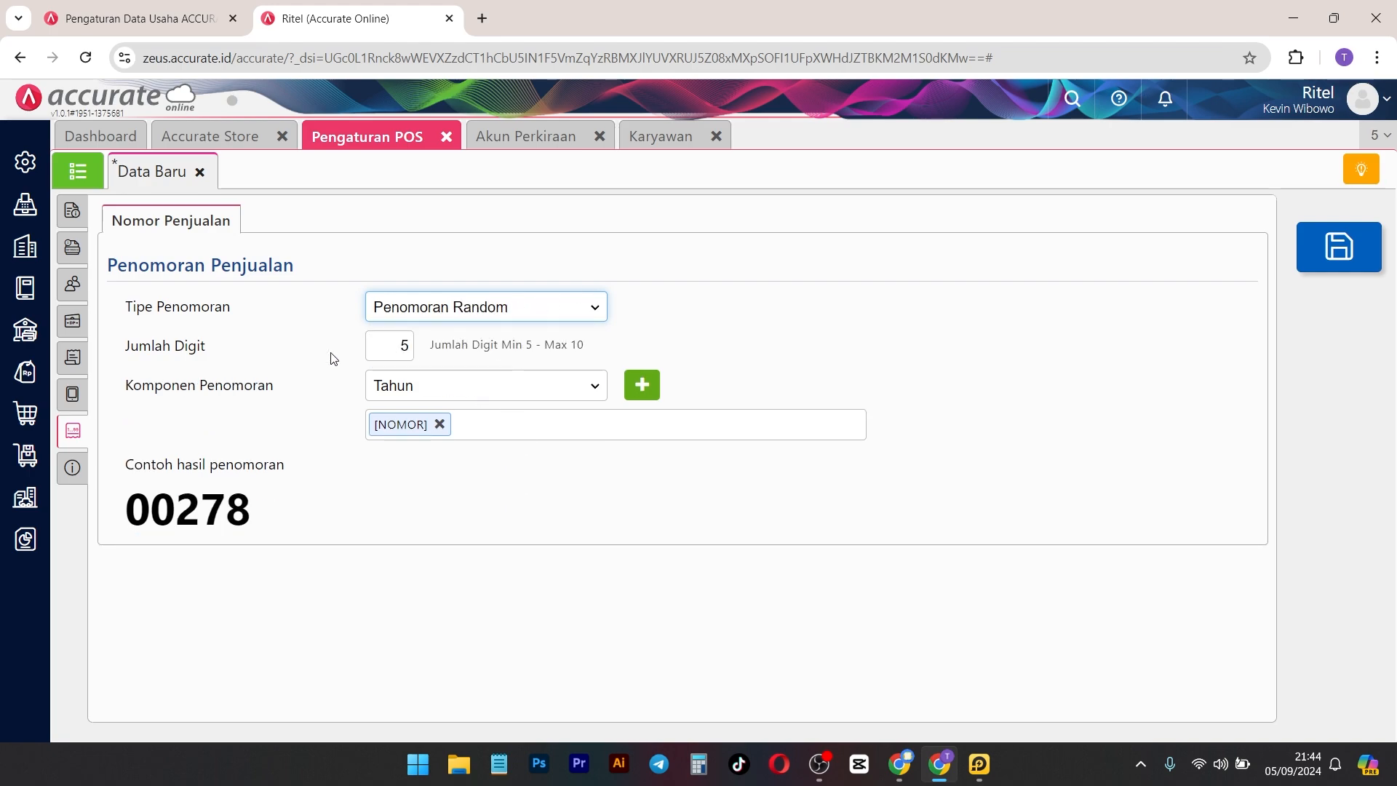
Step: Enable the optional features Simpan Pesanan Sebagai Draft, Ubah Harga Jual and Diskon Manual Barang & Transaksi
click(78, 475)
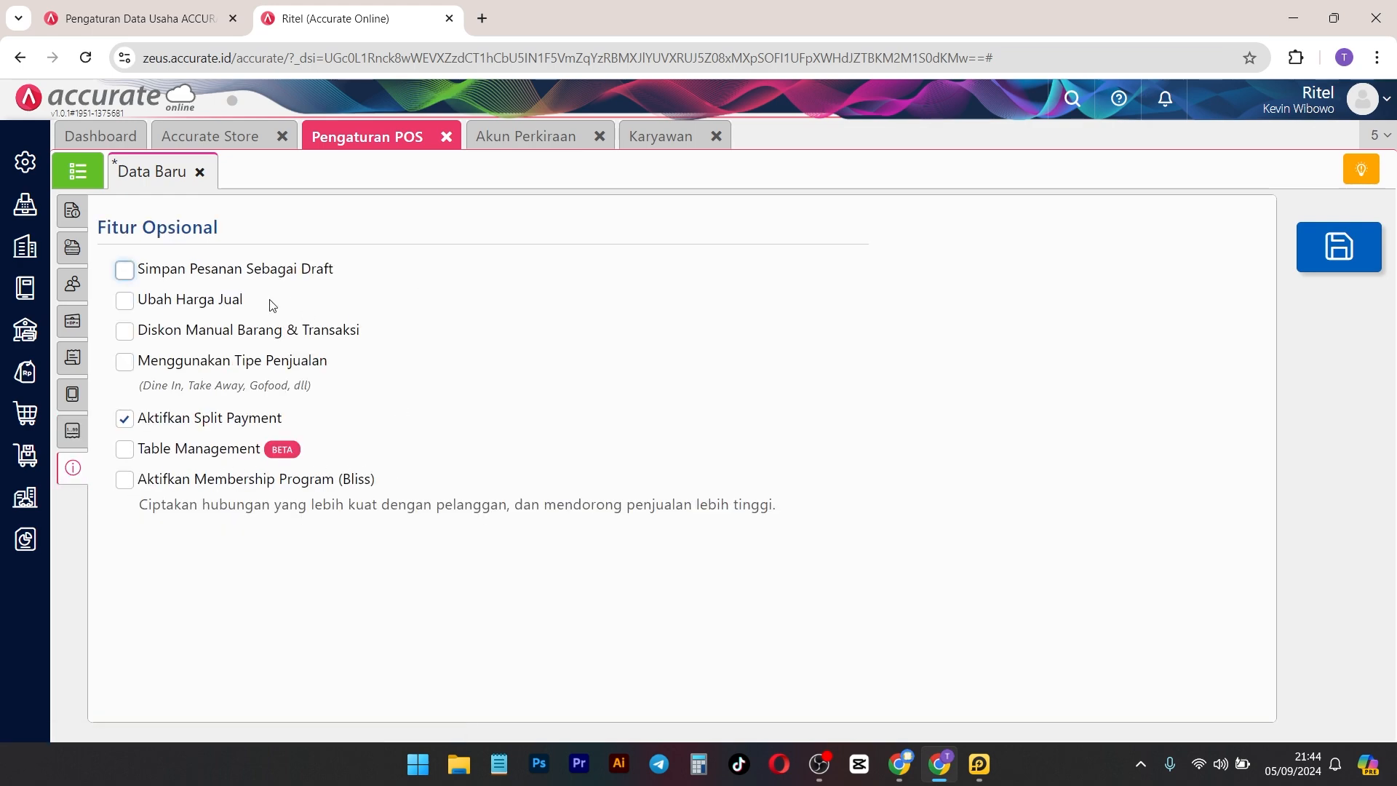
drag(237, 231, 113, 227)
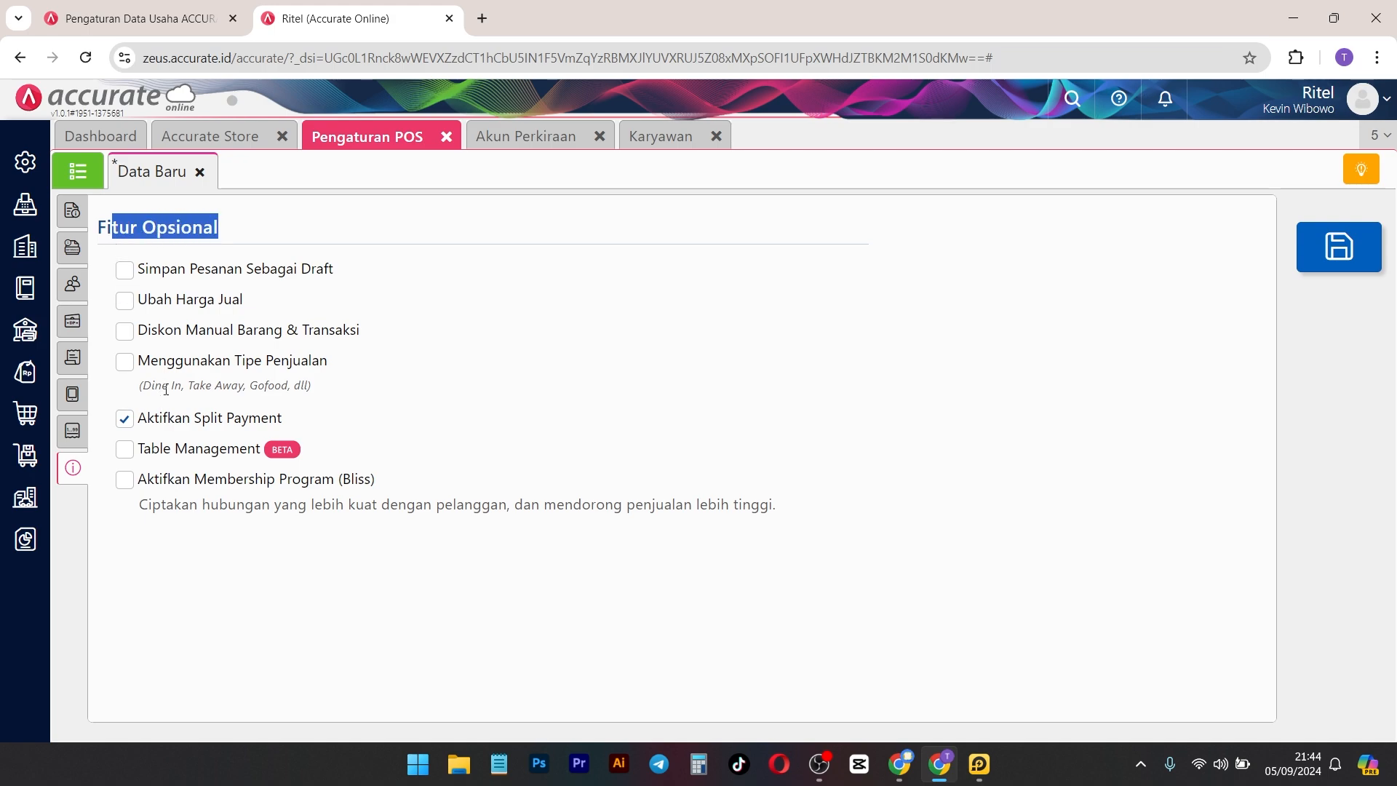
click(129, 273)
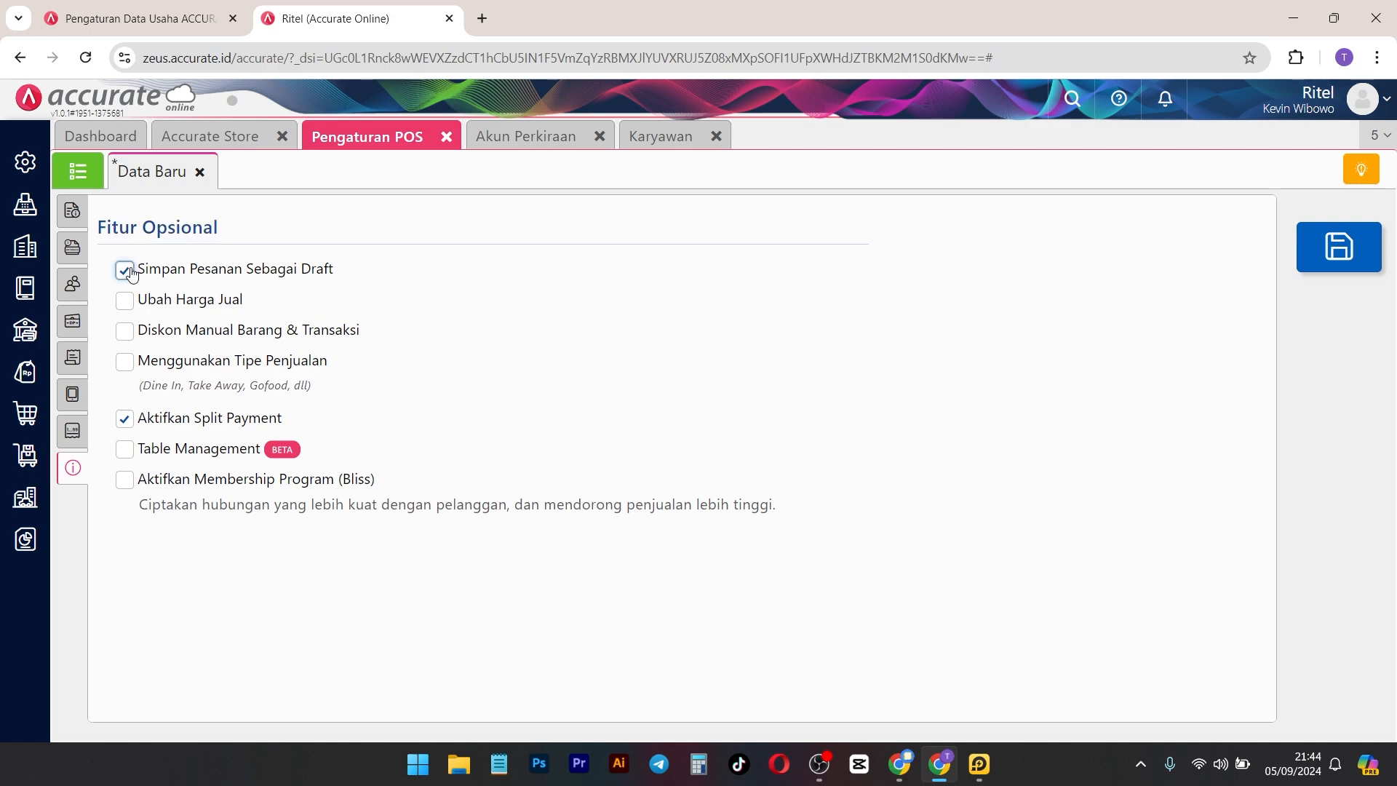
click(195, 308)
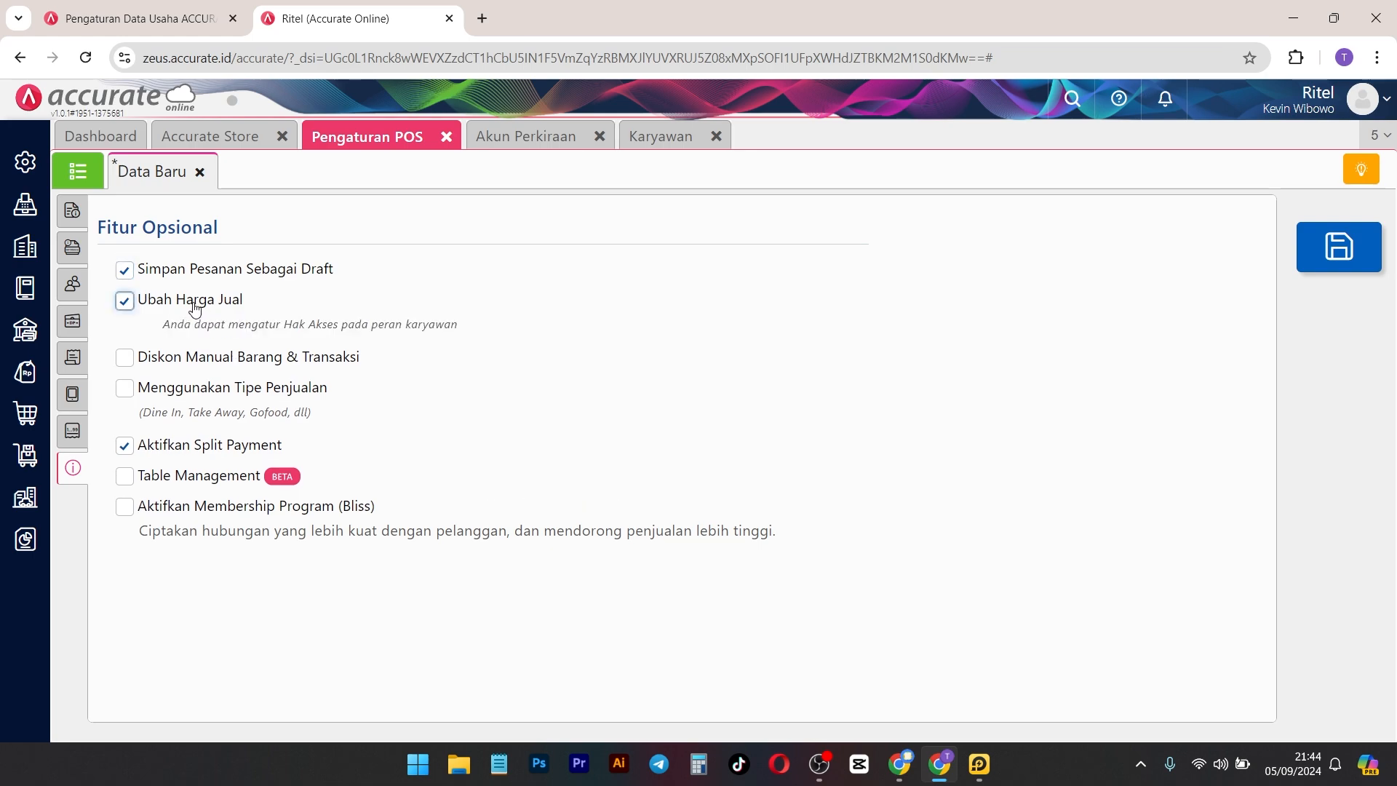
drag(218, 325, 342, 325)
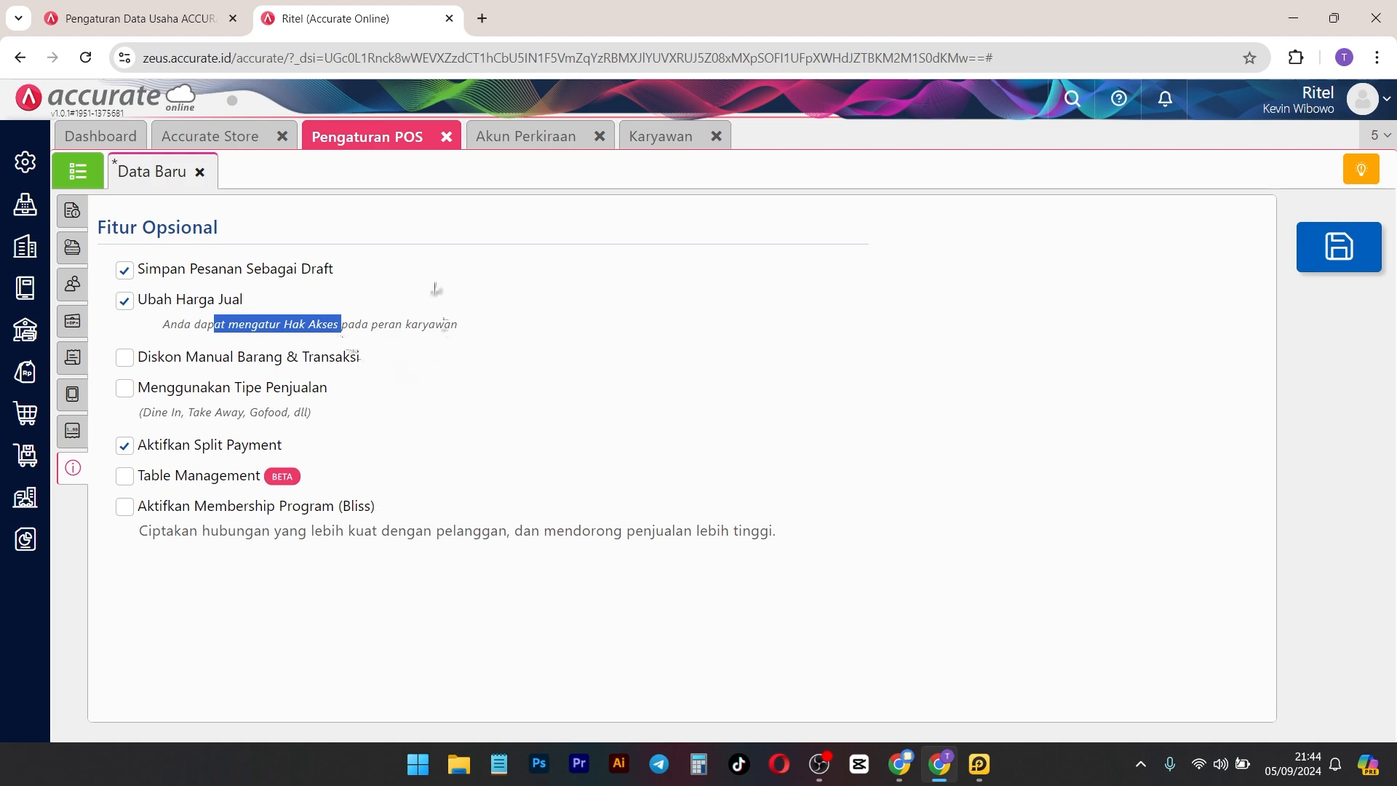
click(125, 358)
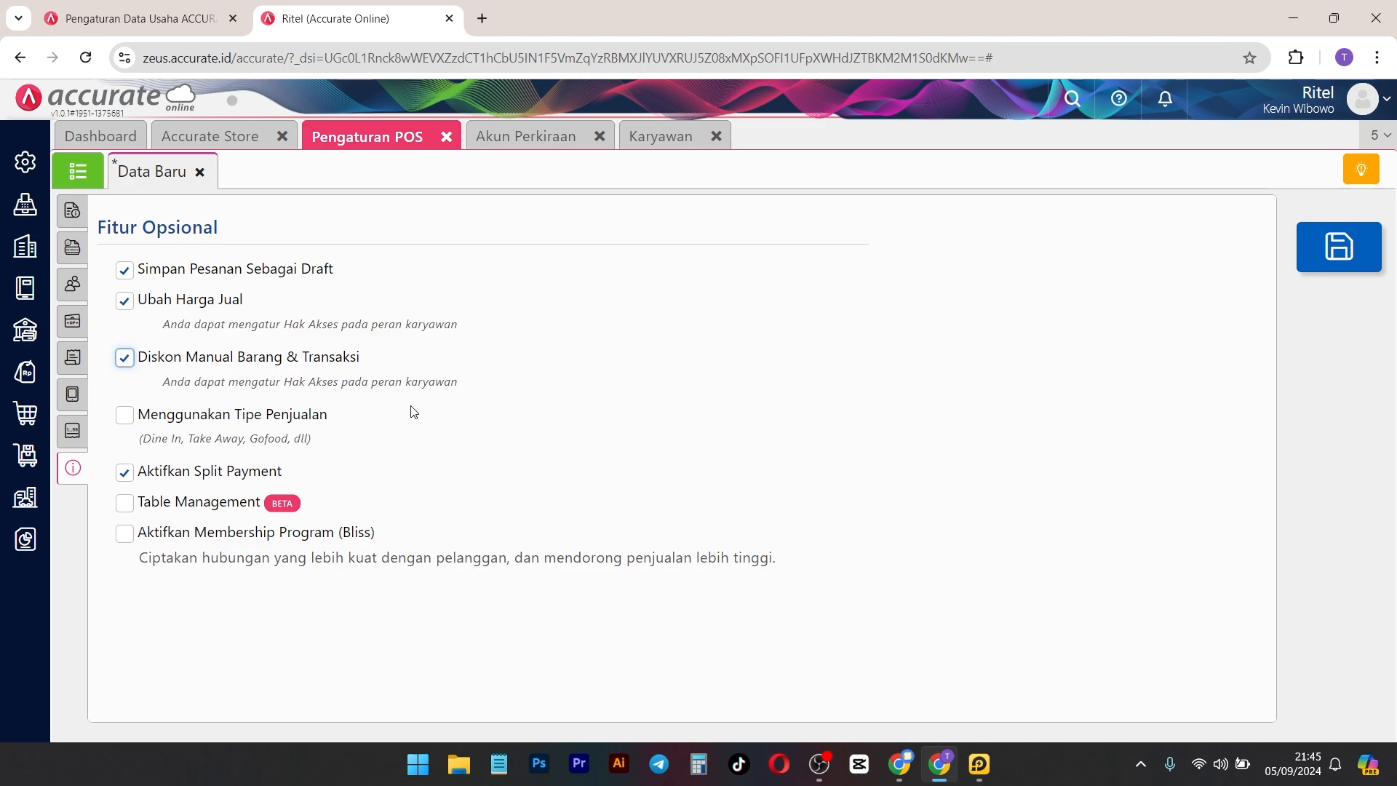
Step: Toggle Aktifkan Split Payment off and back on, and try Table Management before disabling it again
drag(142, 439, 284, 441)
click(139, 477)
click(133, 474)
click(125, 506)
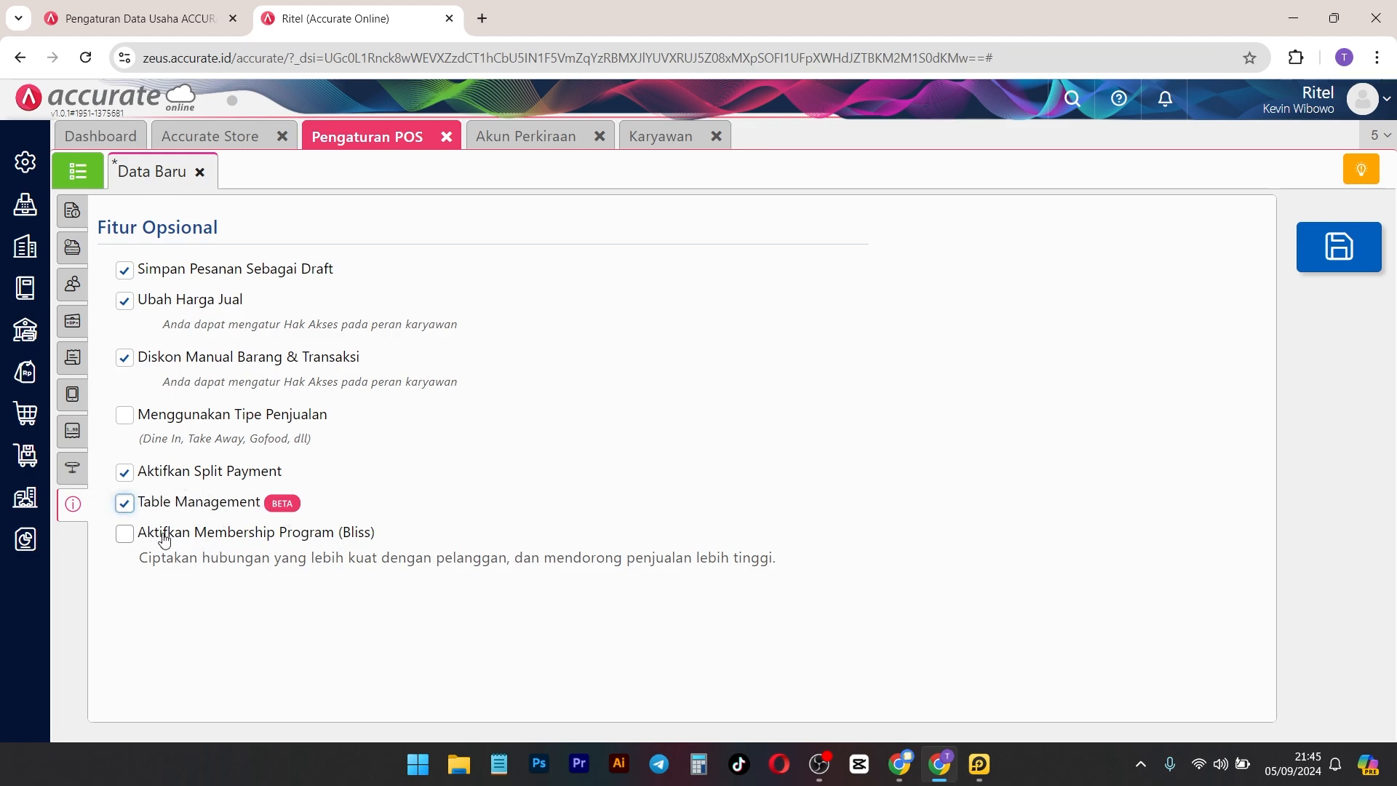
click(149, 502)
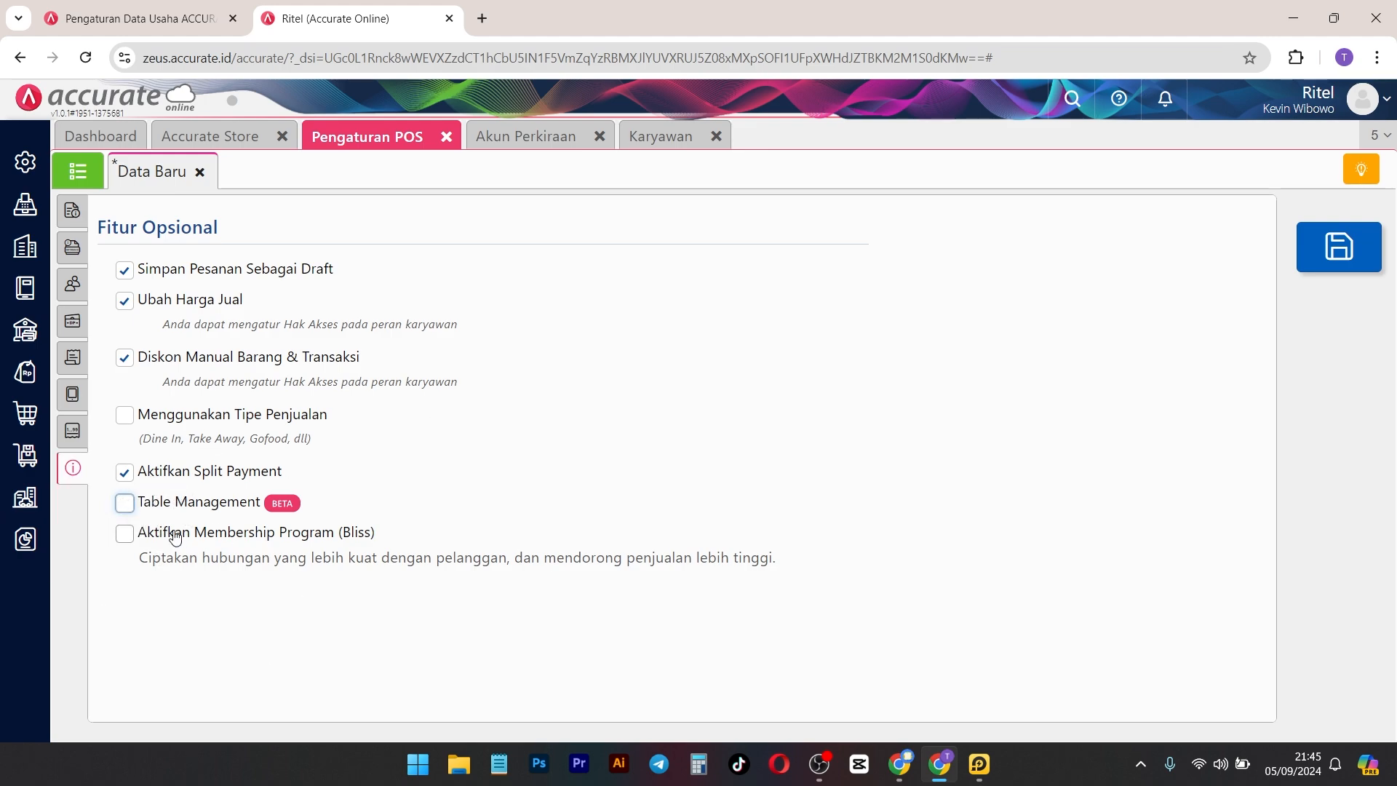
Step: Try Aktifkan Membership Program (Bliss), disable it again, and save the POS settings, closing the Perangkat POS code dialog
click(125, 534)
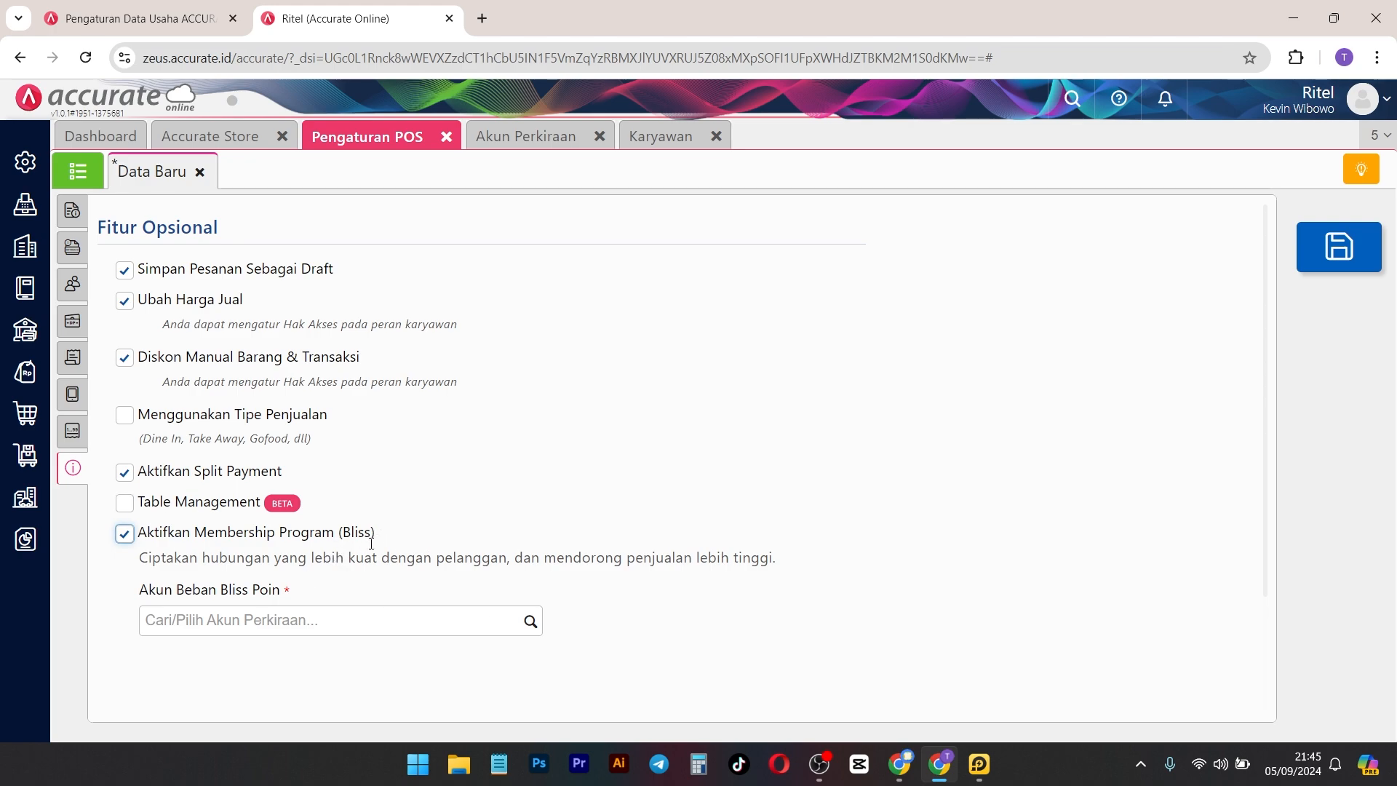
click(124, 533)
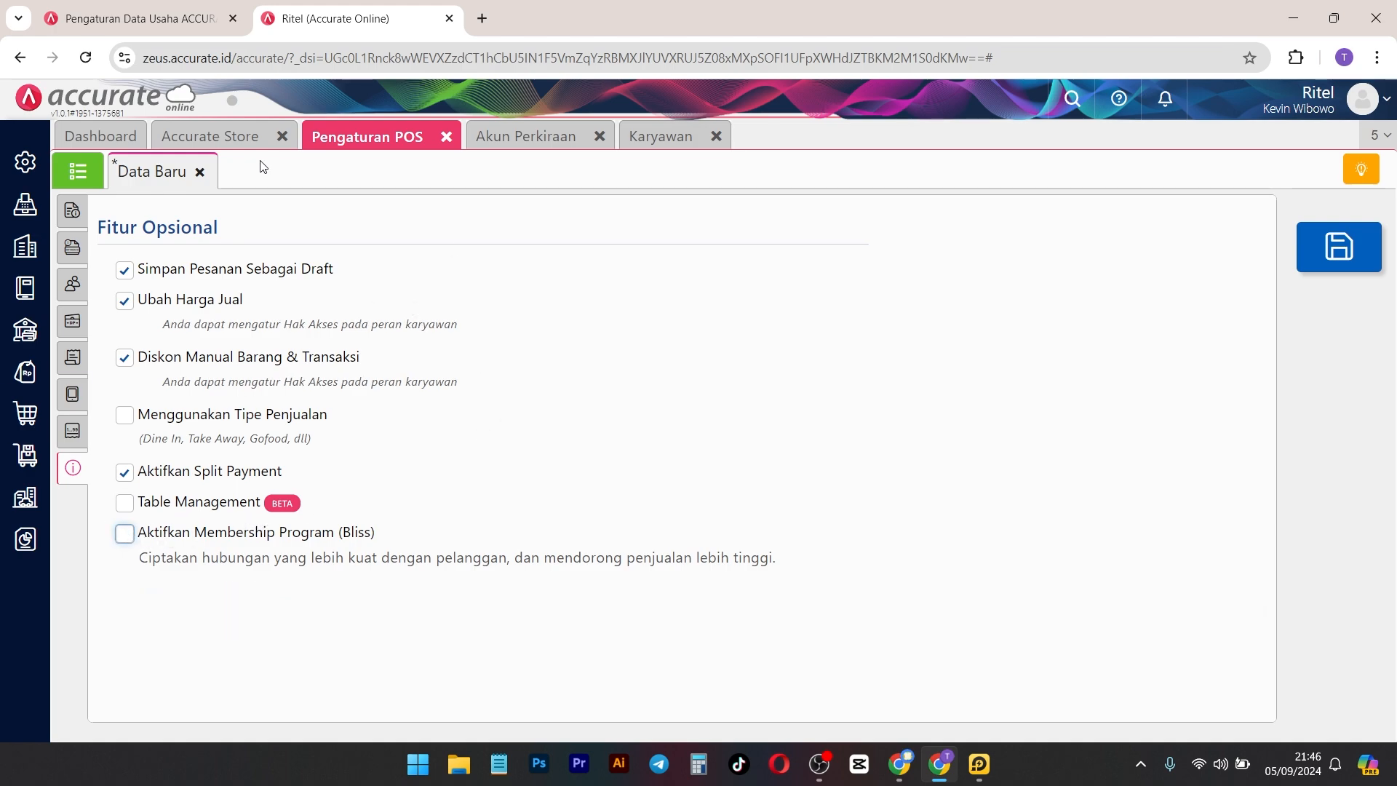
click(72, 206)
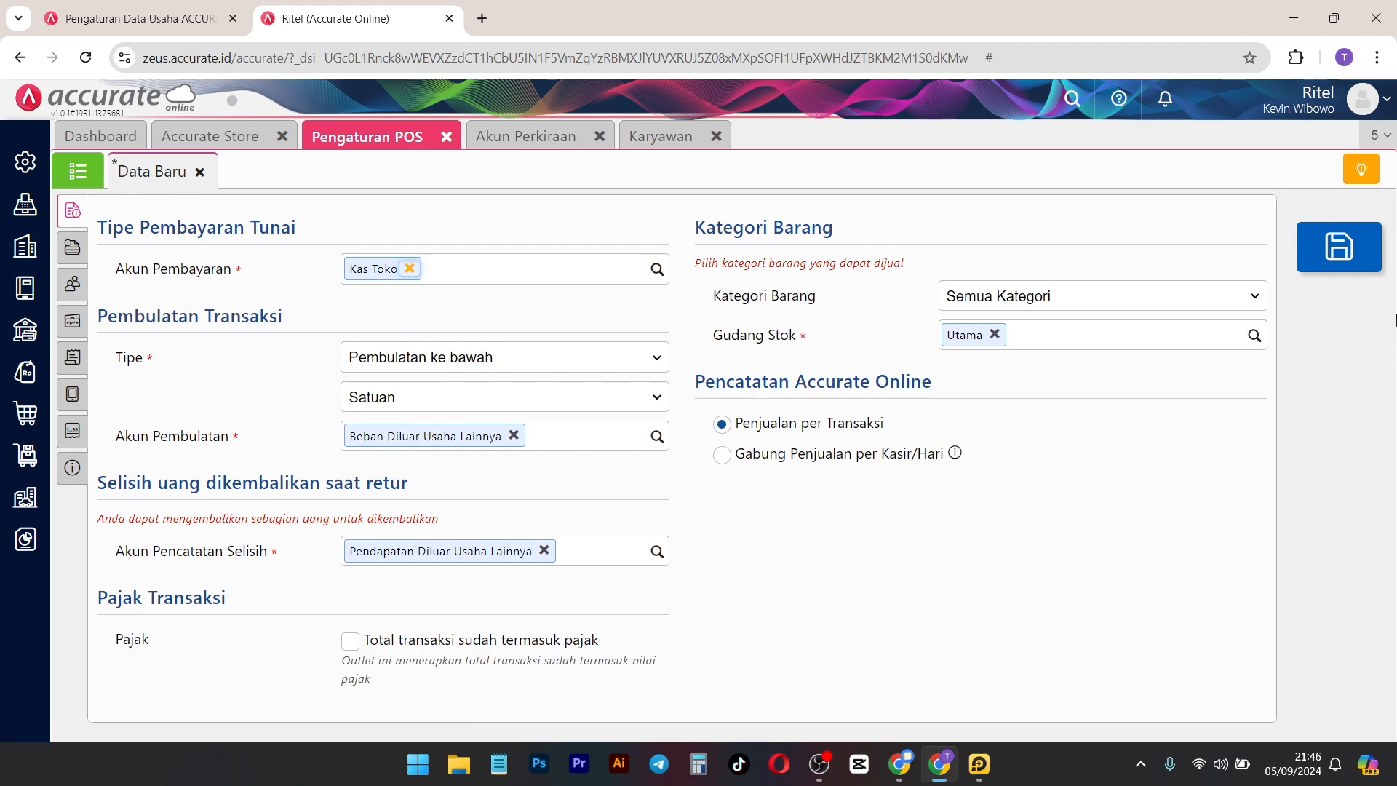
click(1354, 254)
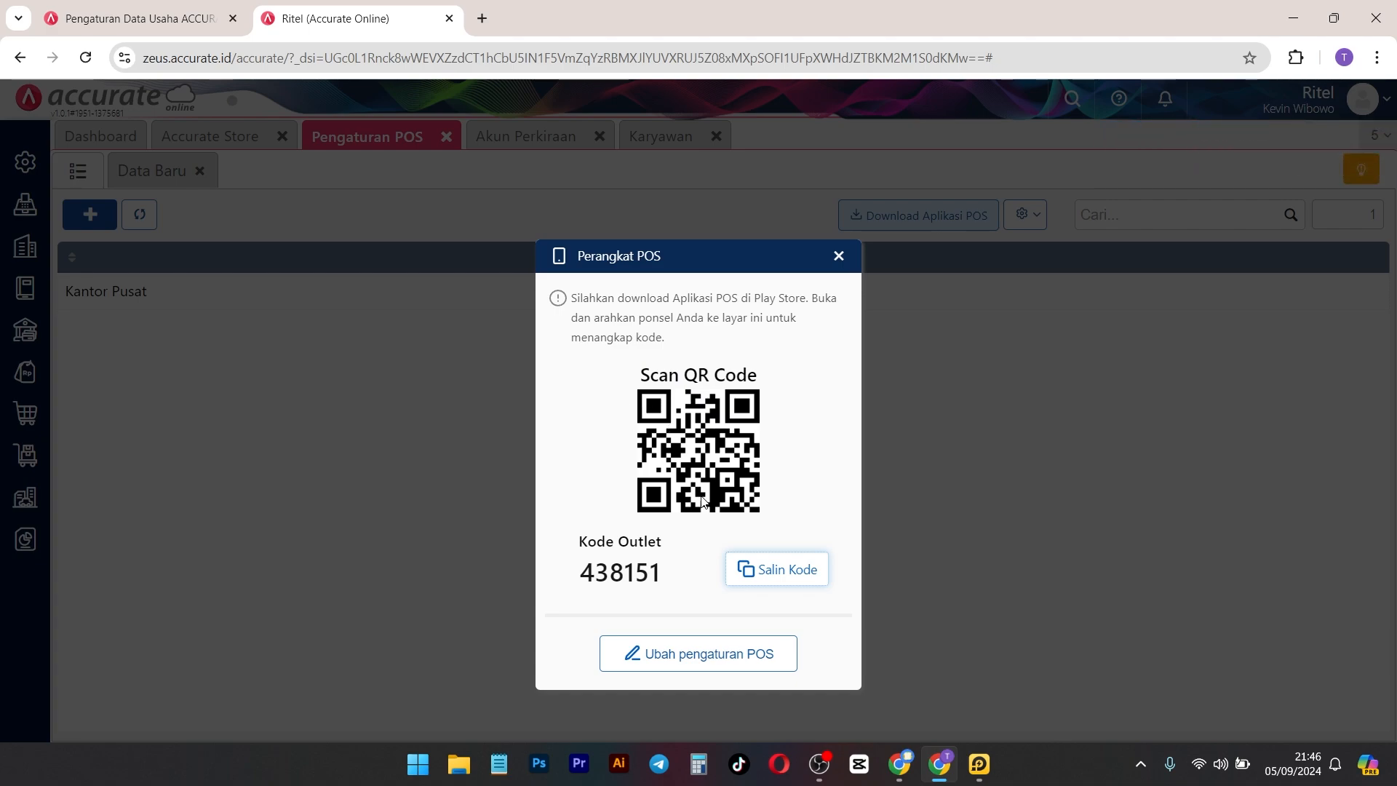
drag(676, 541, 612, 538)
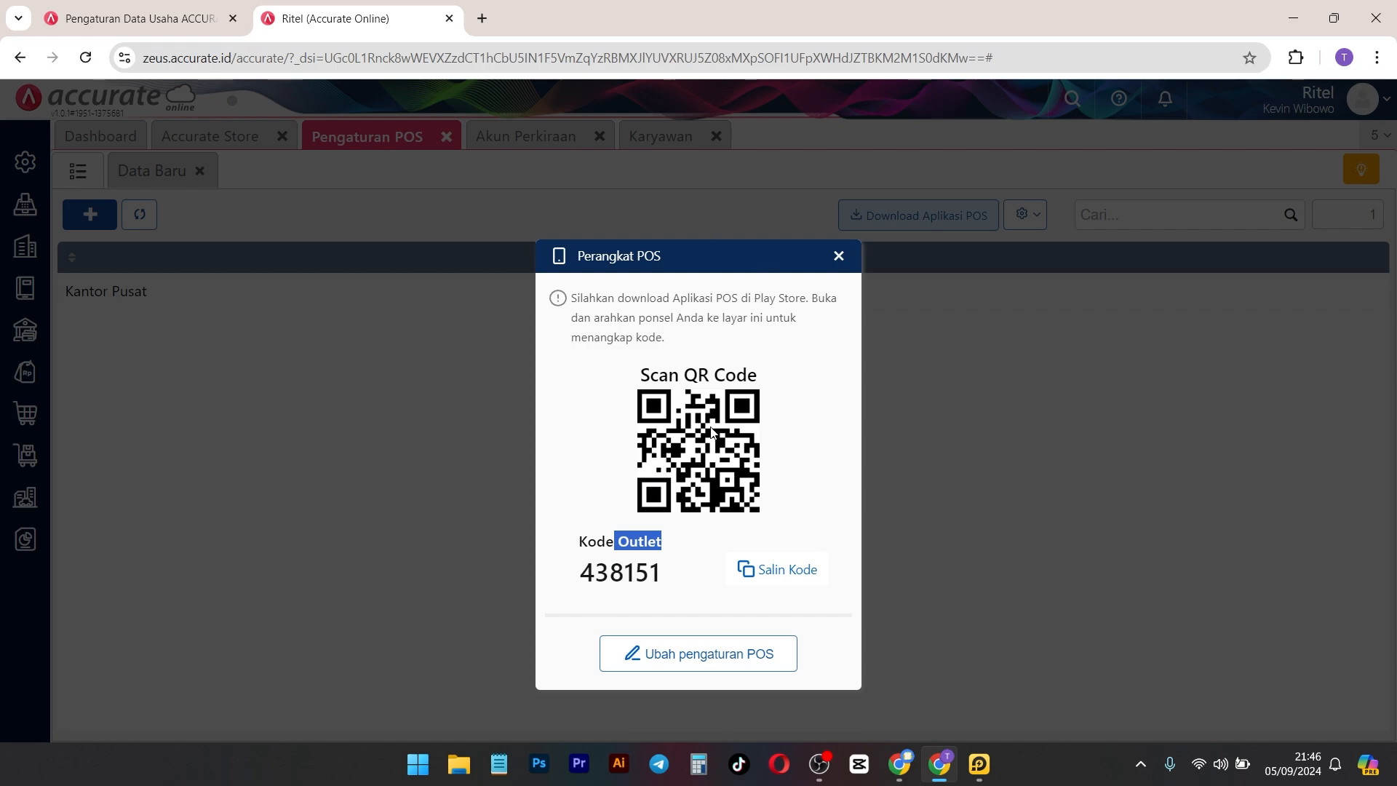
click(839, 257)
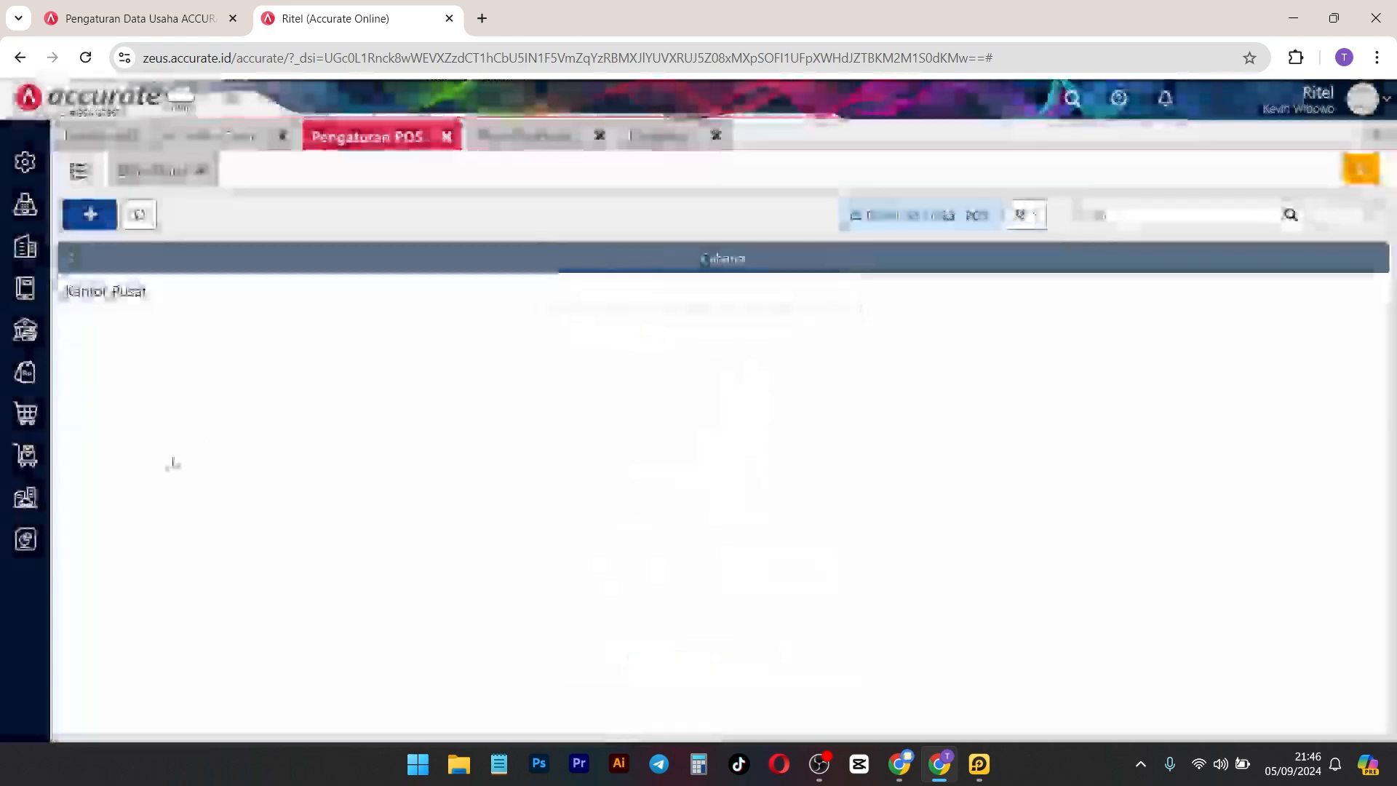
Step: Open a new Barang & Jasa record from Persediaan and name the item Sabun A
click(29, 445)
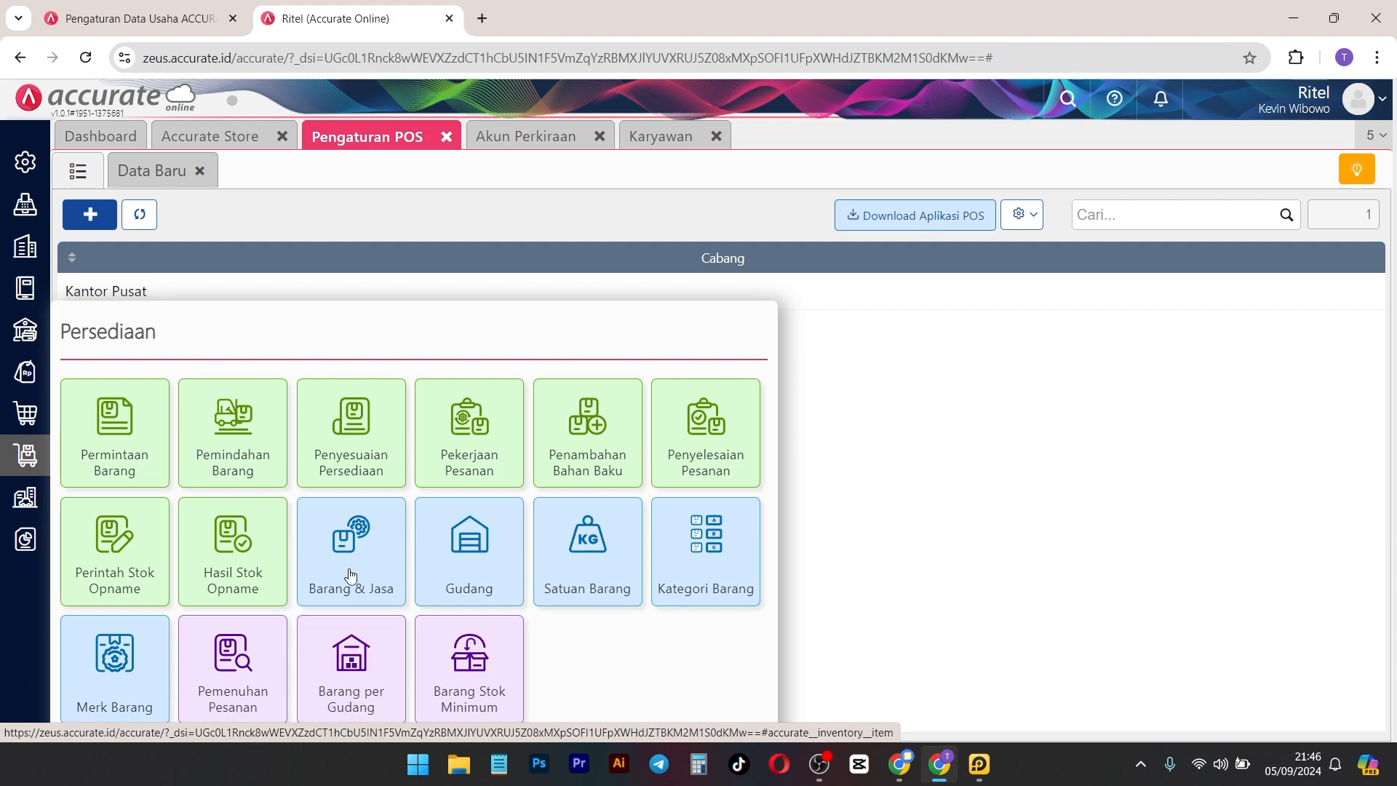
click(391, 574)
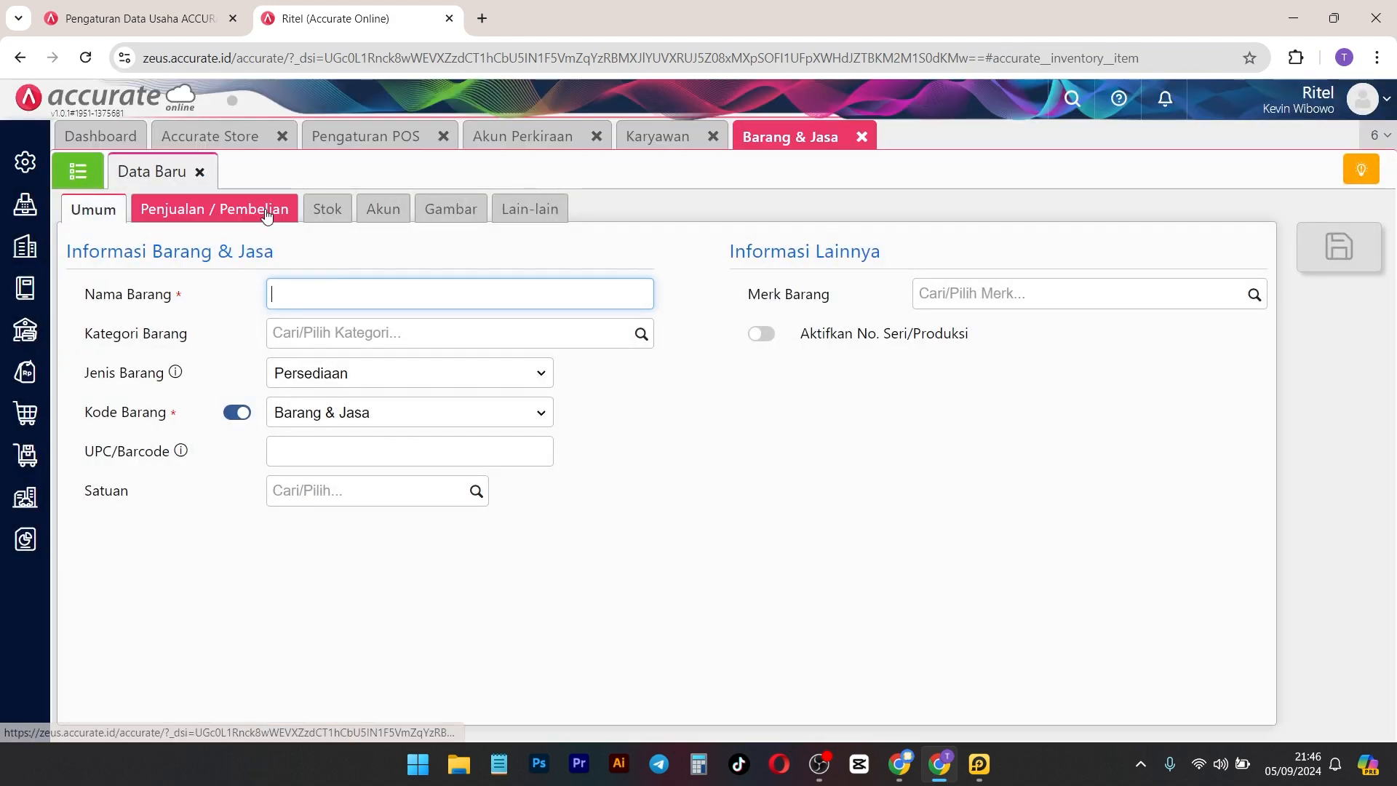
click(405, 284)
text(Sabun A)
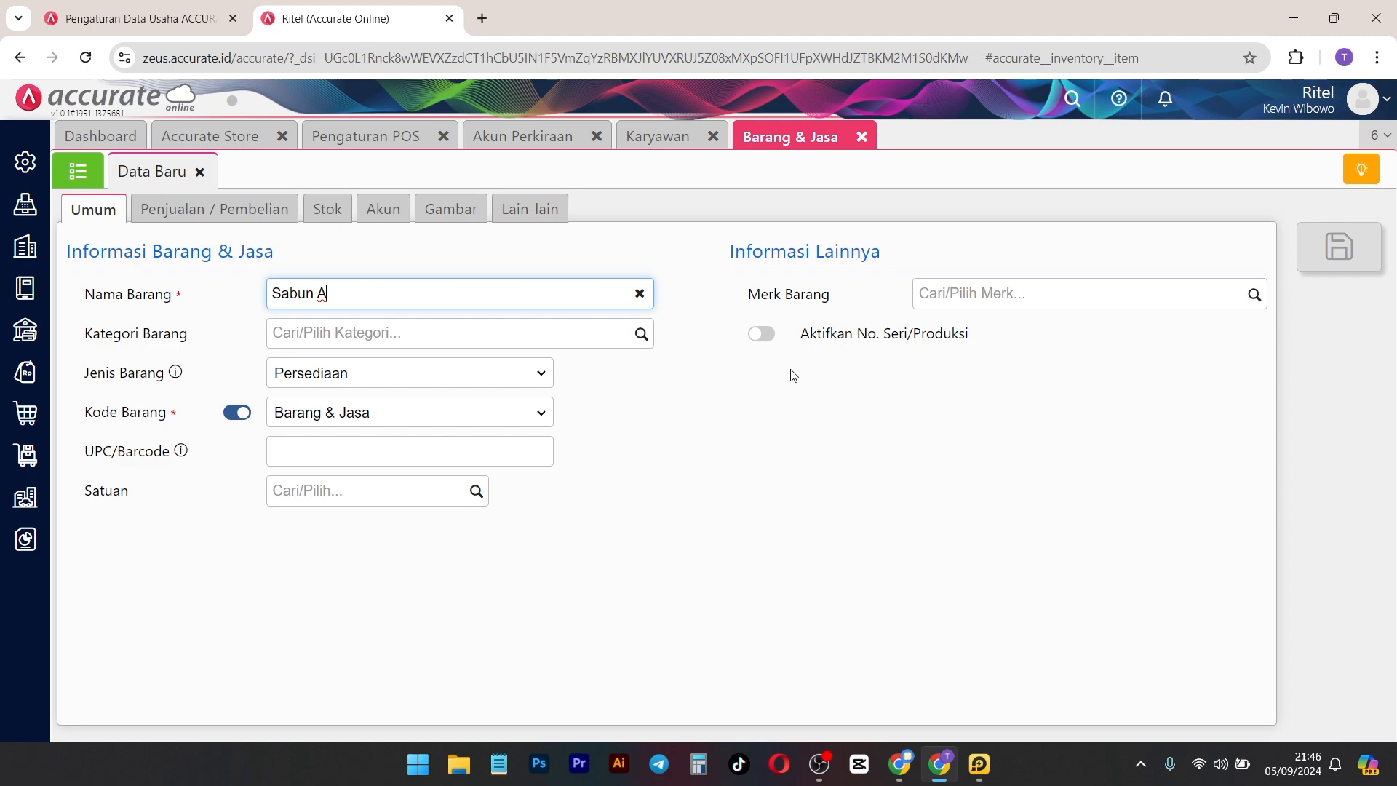
Step: Assign the item to the Umum category and keep Persediaan as its Jenis Barang
click(637, 338)
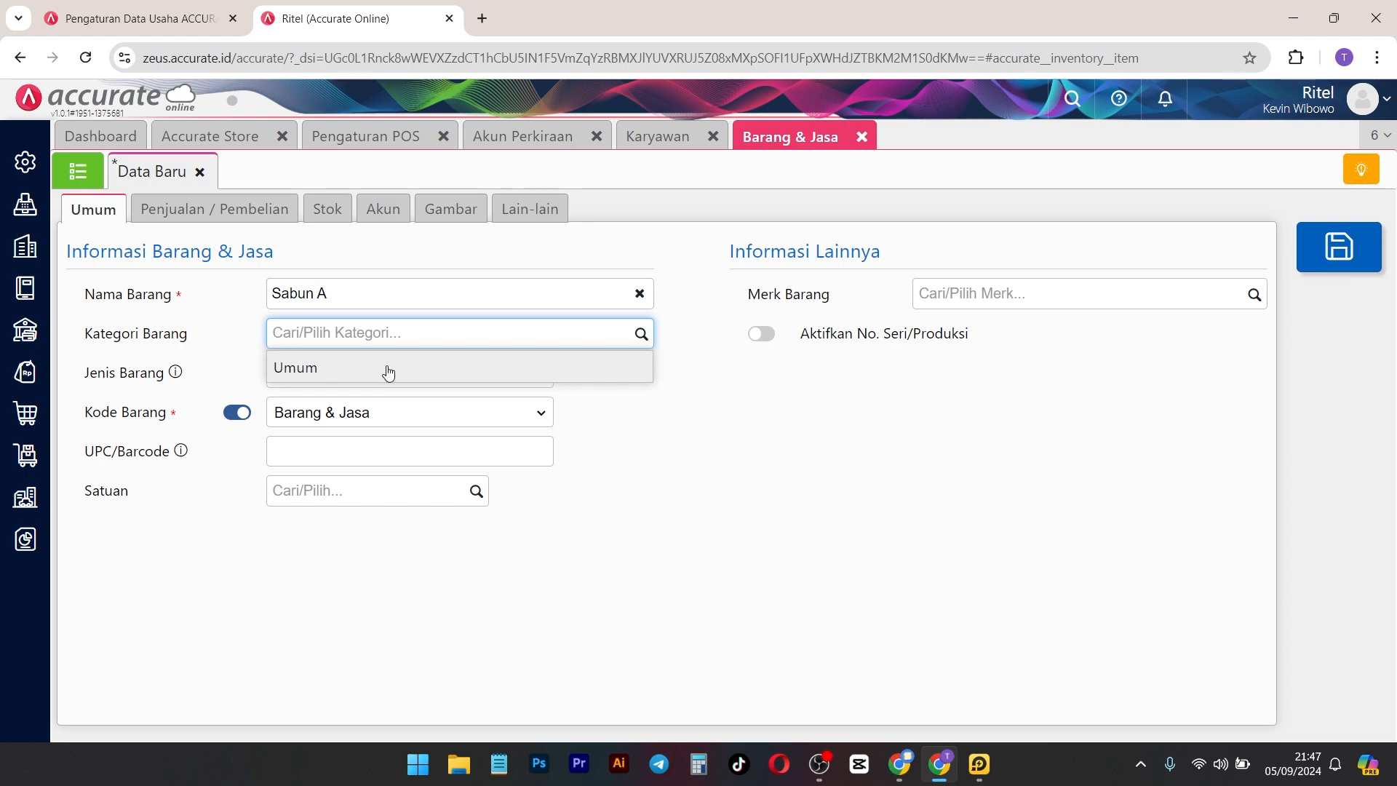
drag(179, 335, 160, 337)
click(643, 334)
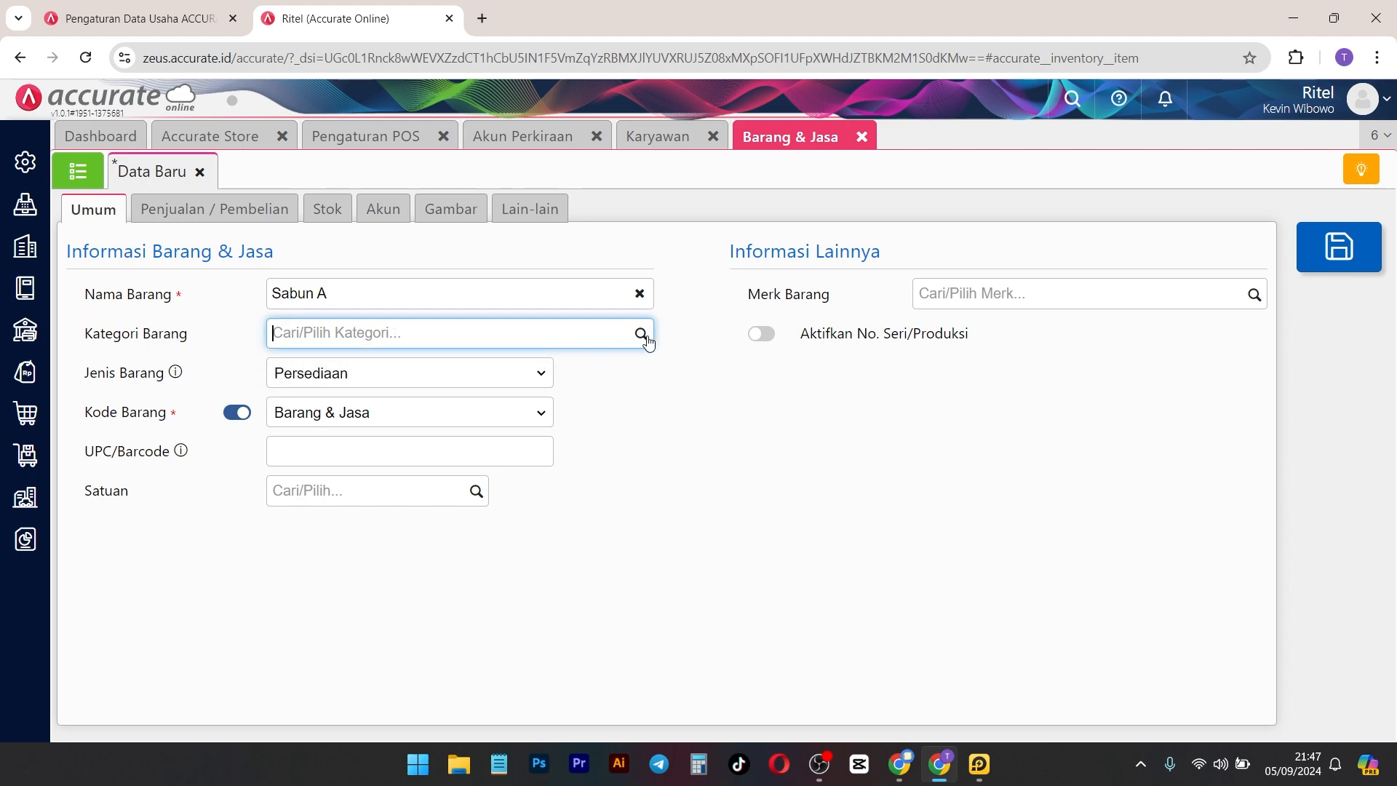
click(497, 358)
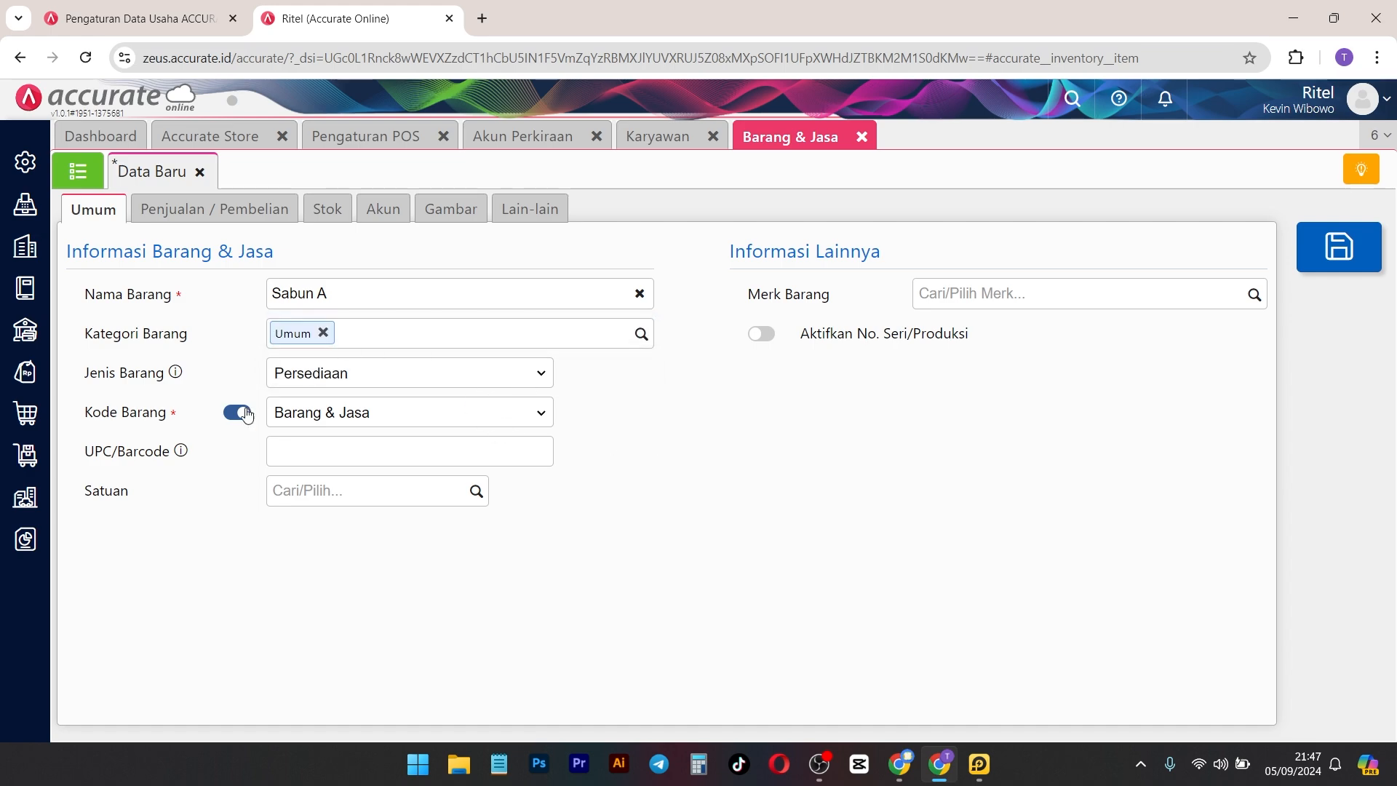
click(466, 386)
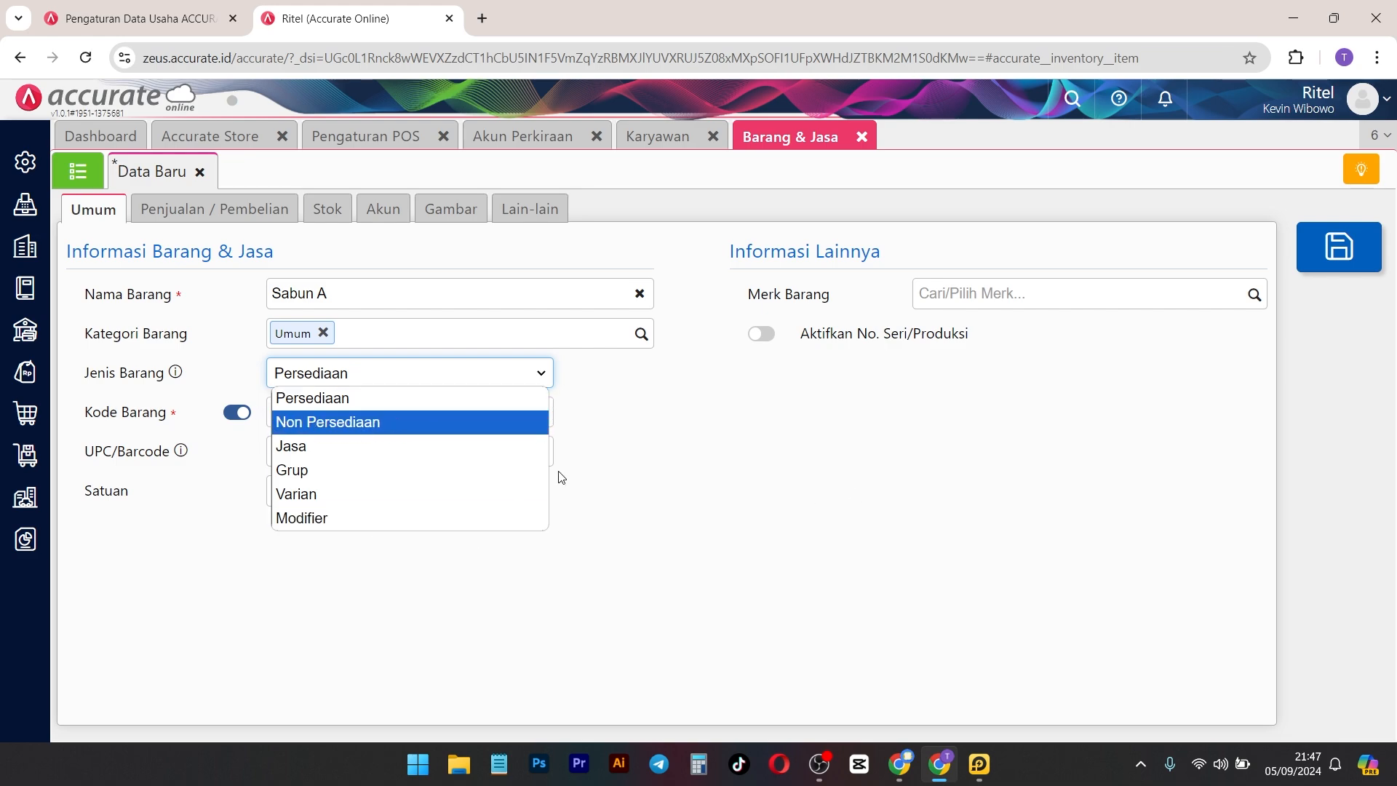
click(415, 399)
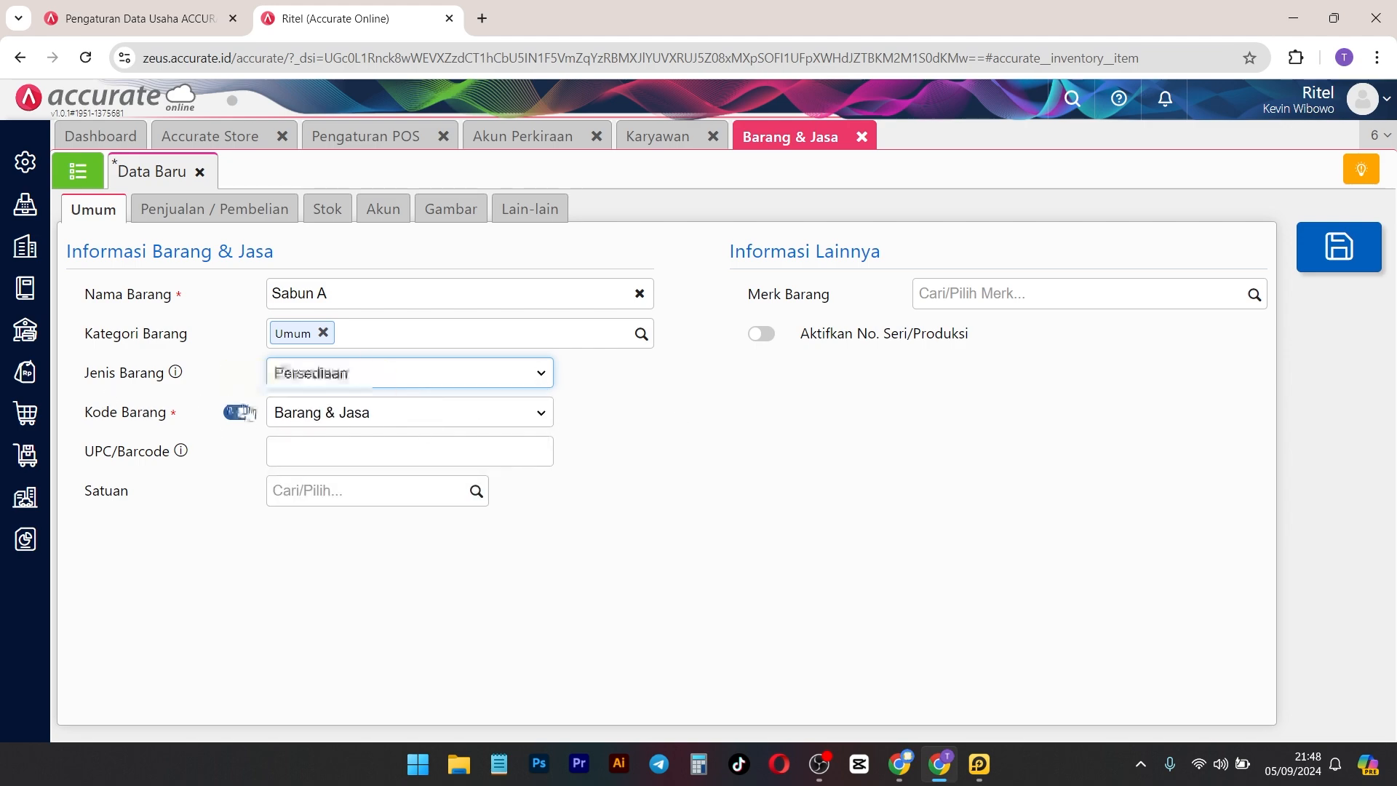
Step: Toggle automatic Kode Barang numbering off and back on, and check the Pengaturan options and the UPC/Barcode field
click(241, 419)
click(228, 416)
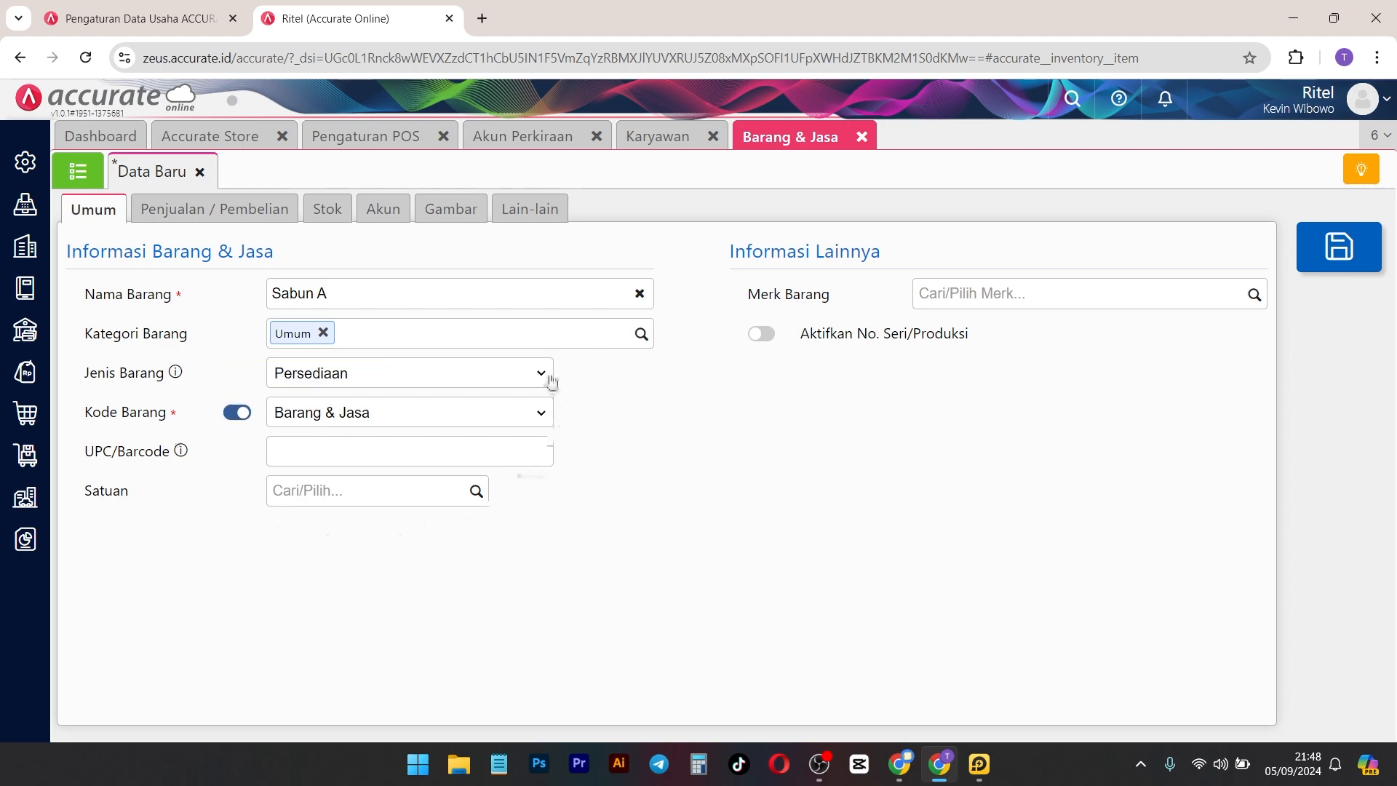
click(10, 171)
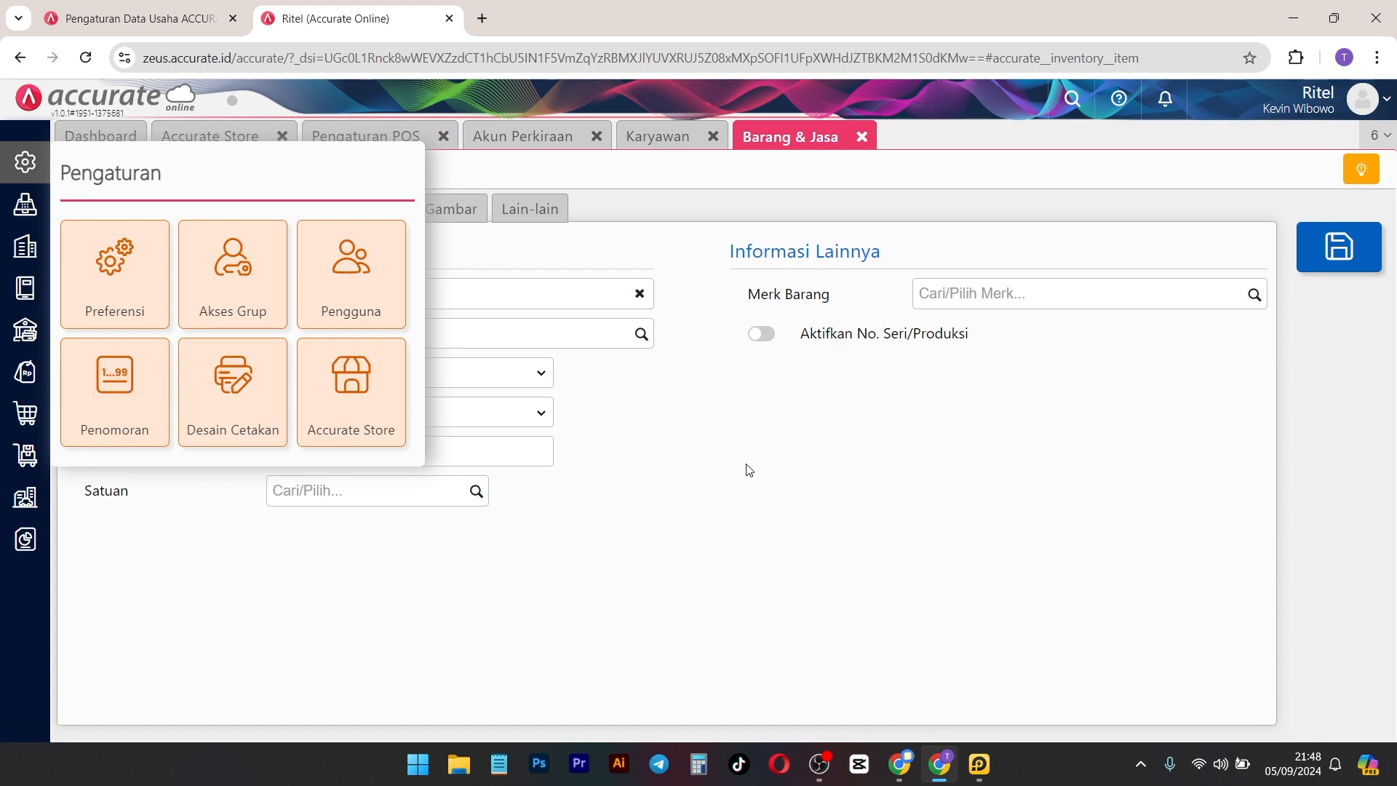
click(798, 467)
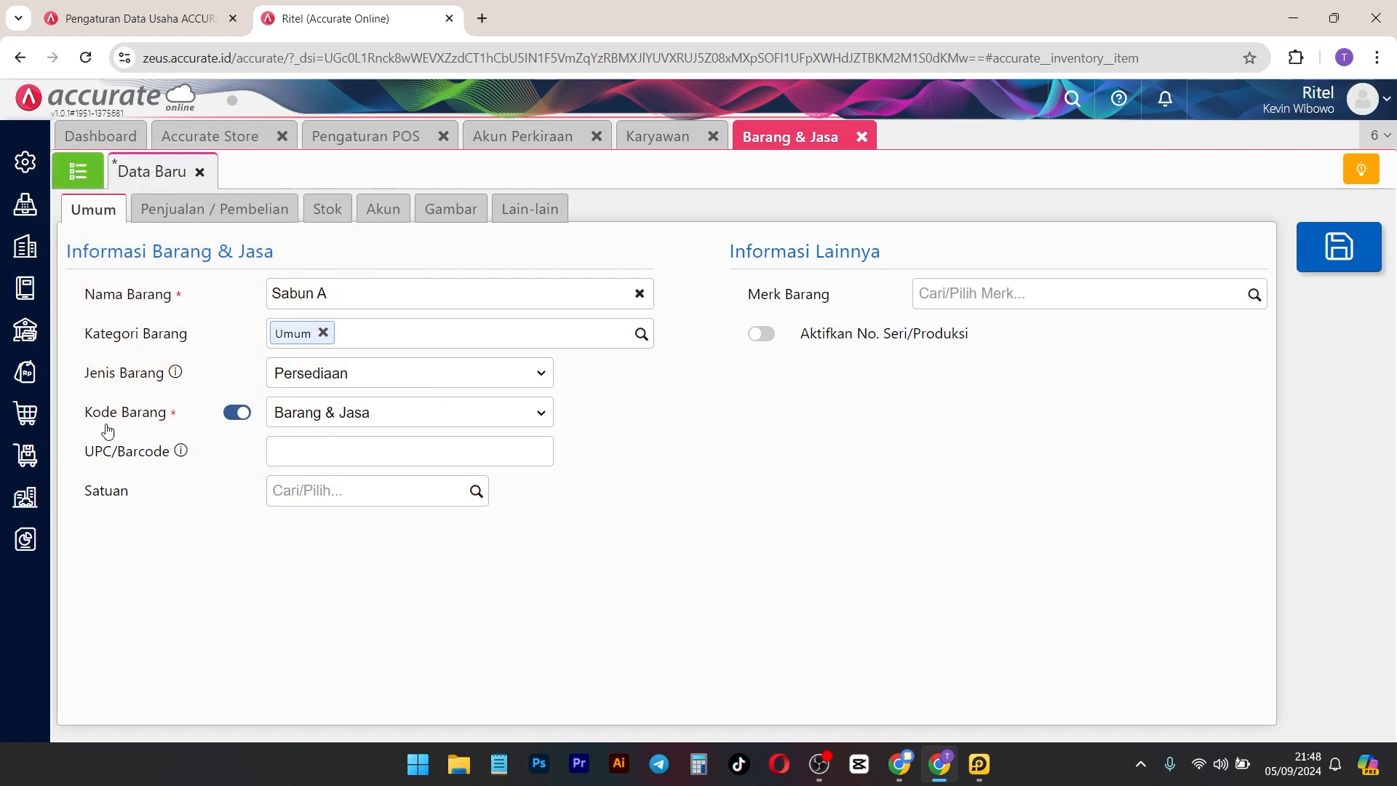
click(359, 455)
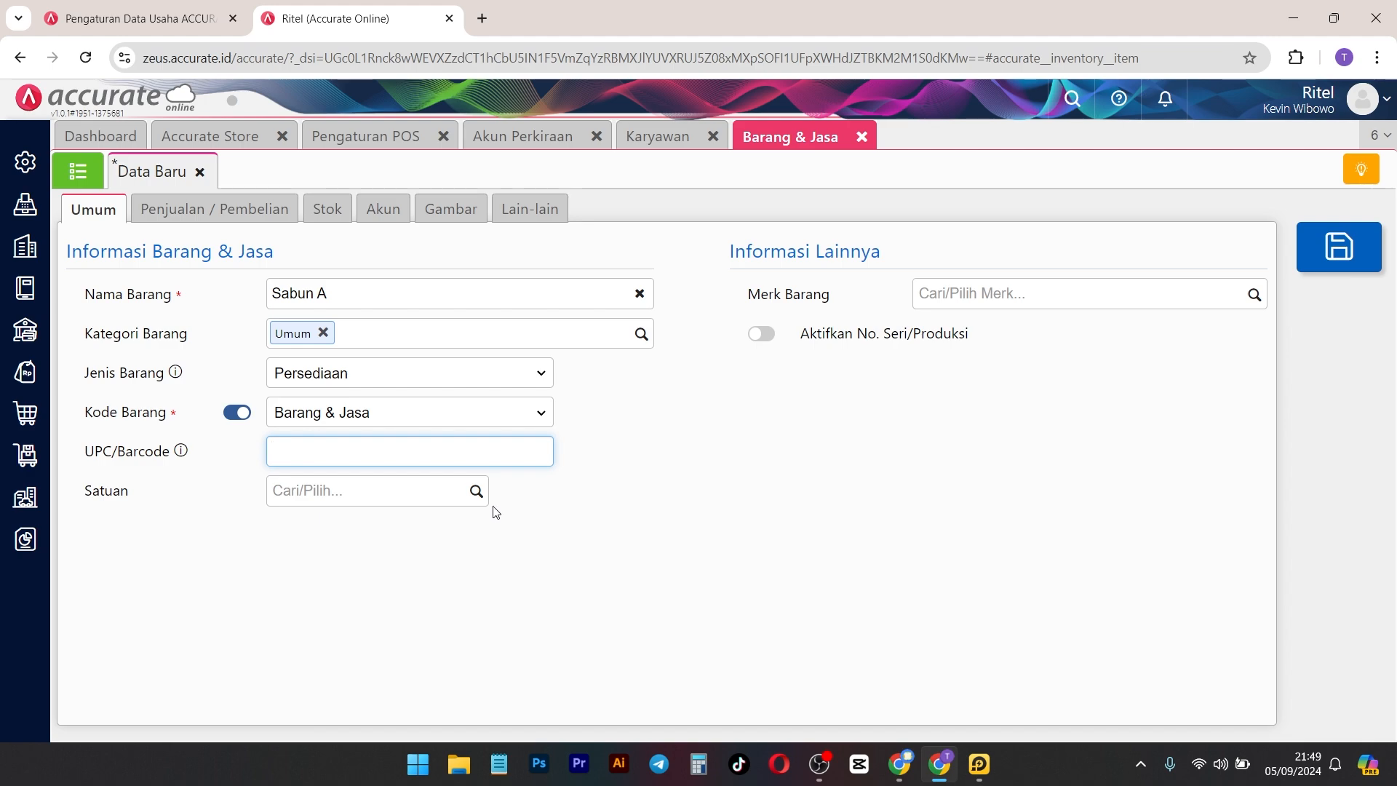
click(284, 591)
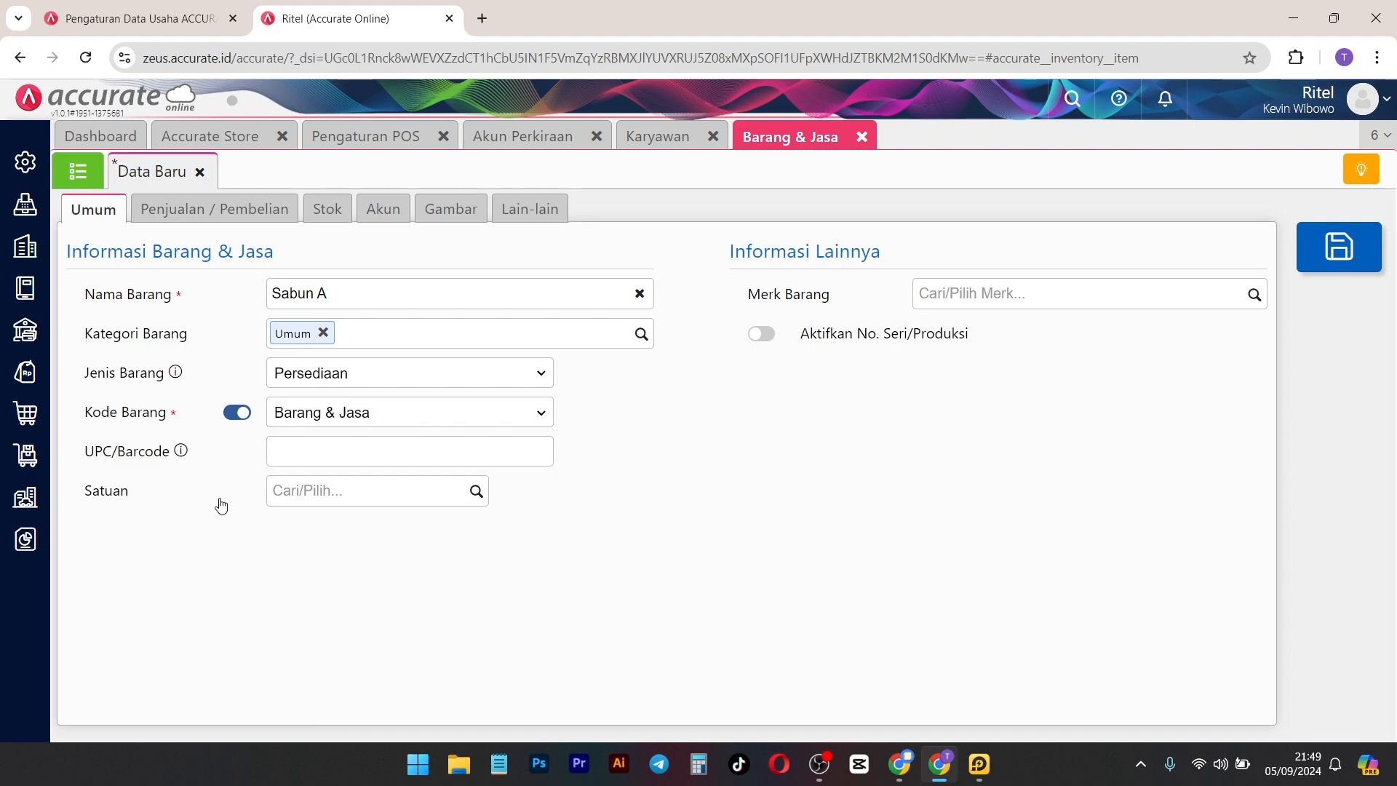
Step: Set the item's base unit to PCS and add a new unit Lusin equal to 12 PCS
click(474, 492)
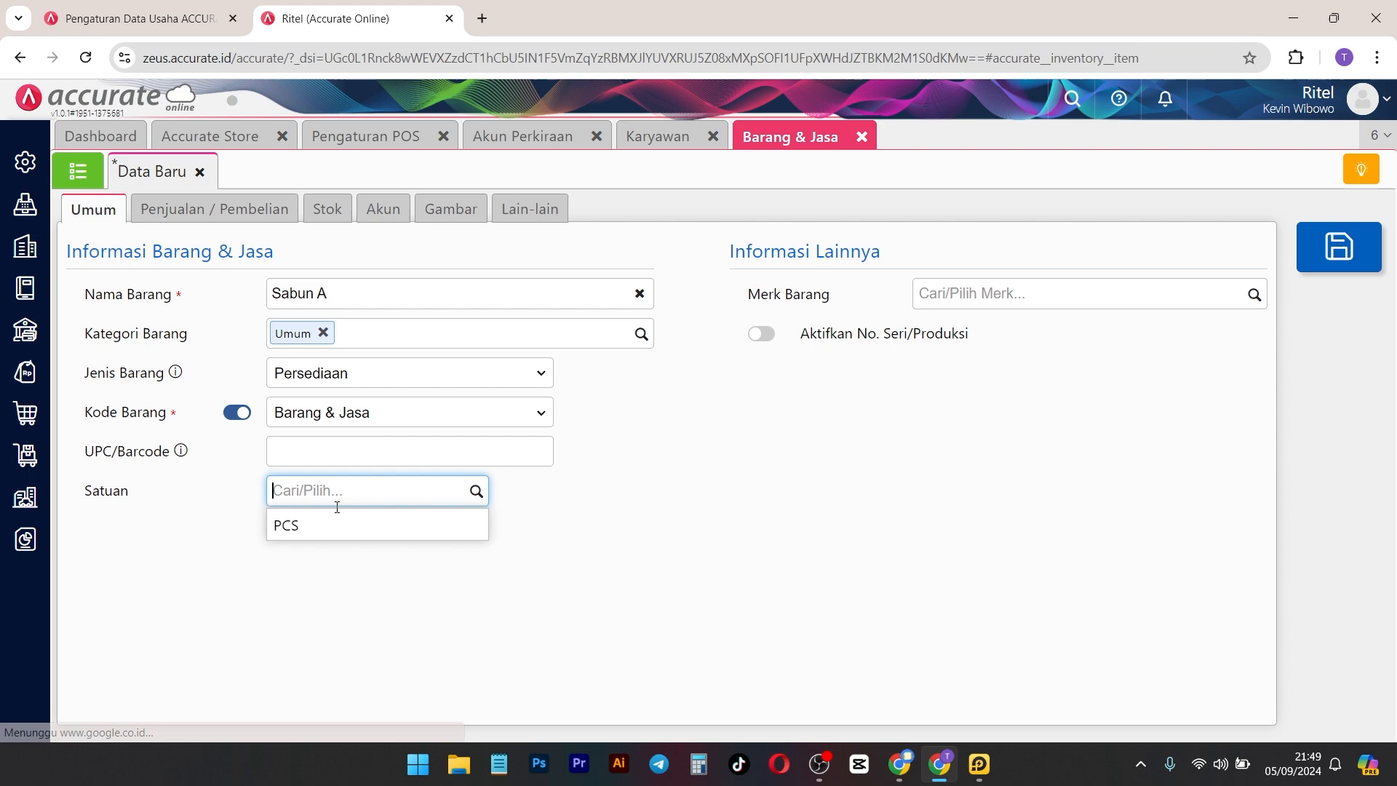
click(378, 536)
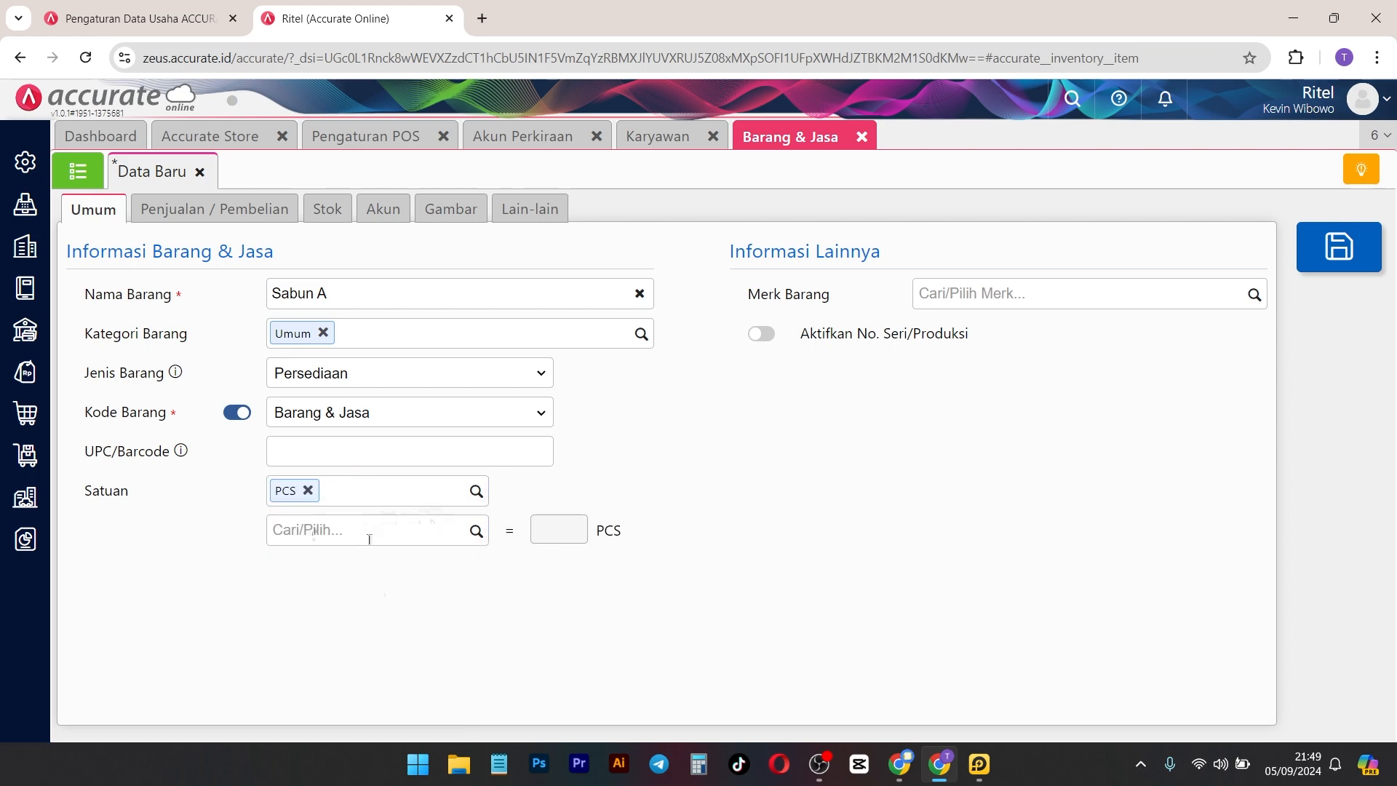
click(326, 528)
text(Lusin)
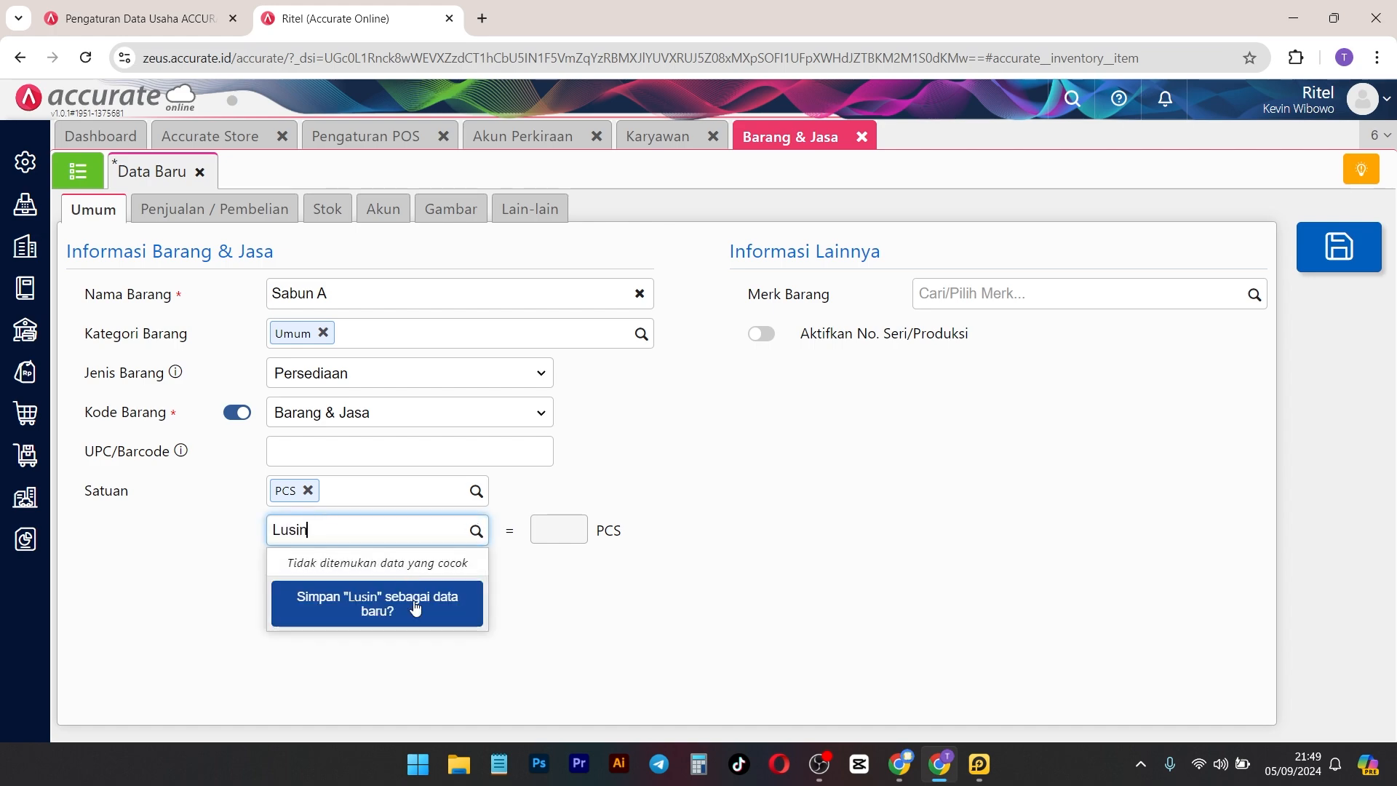
click(416, 613)
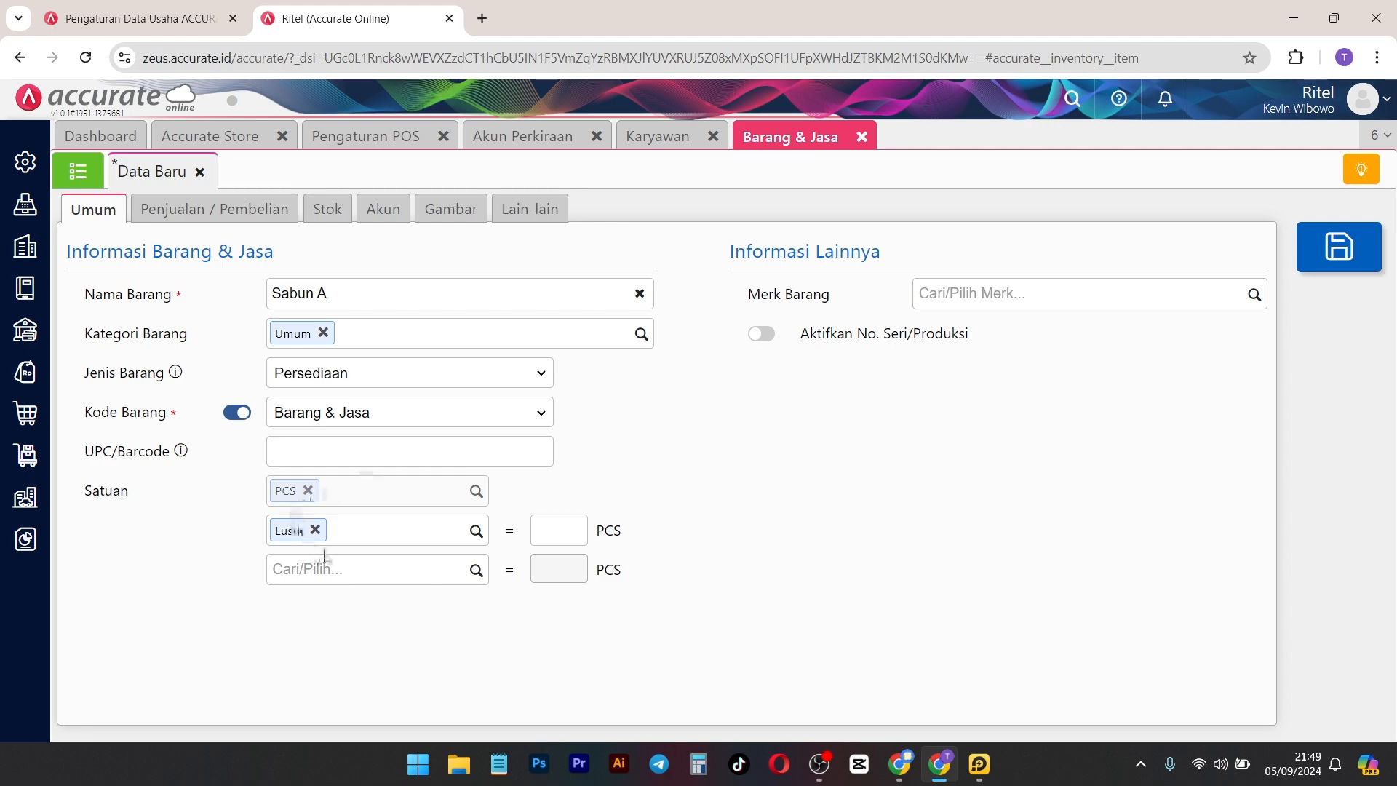
click(566, 528)
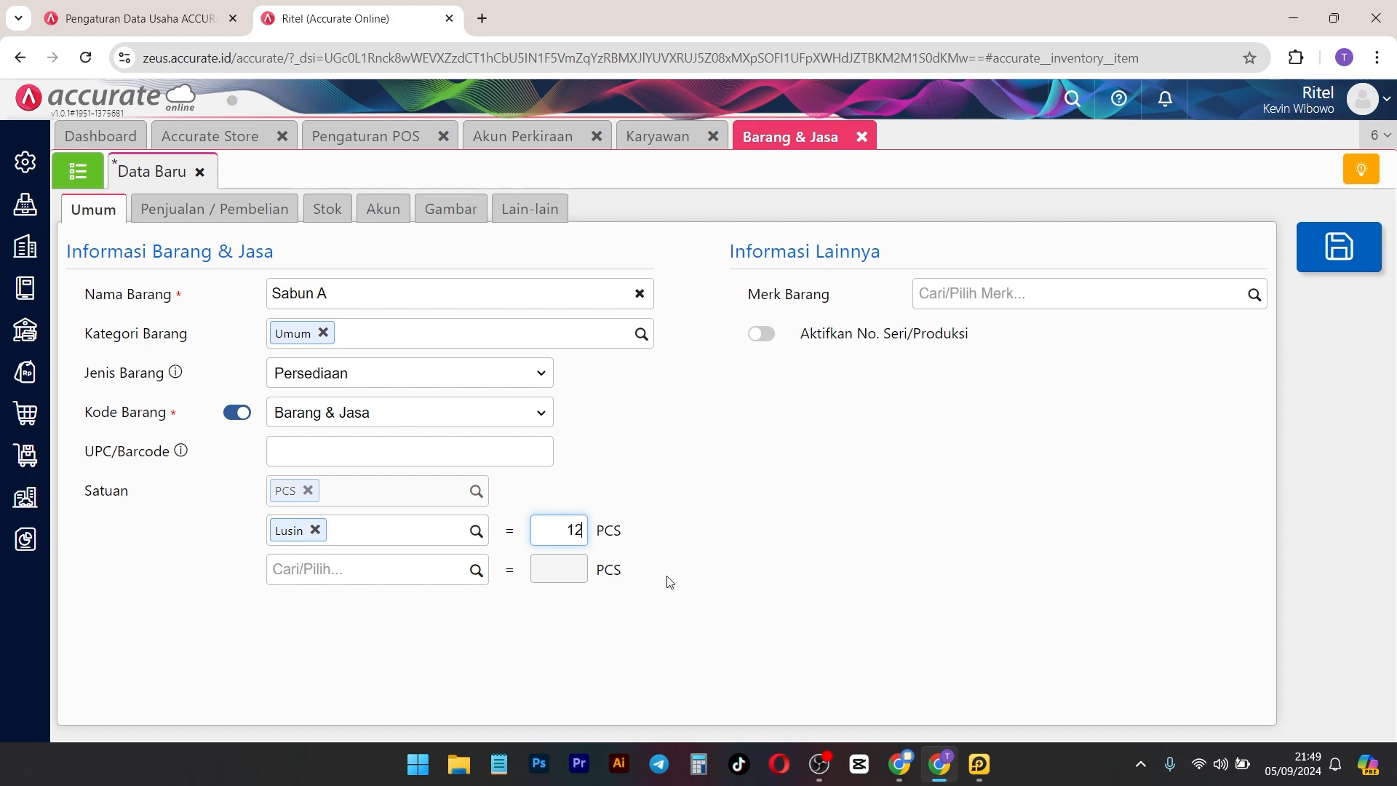
click(542, 500)
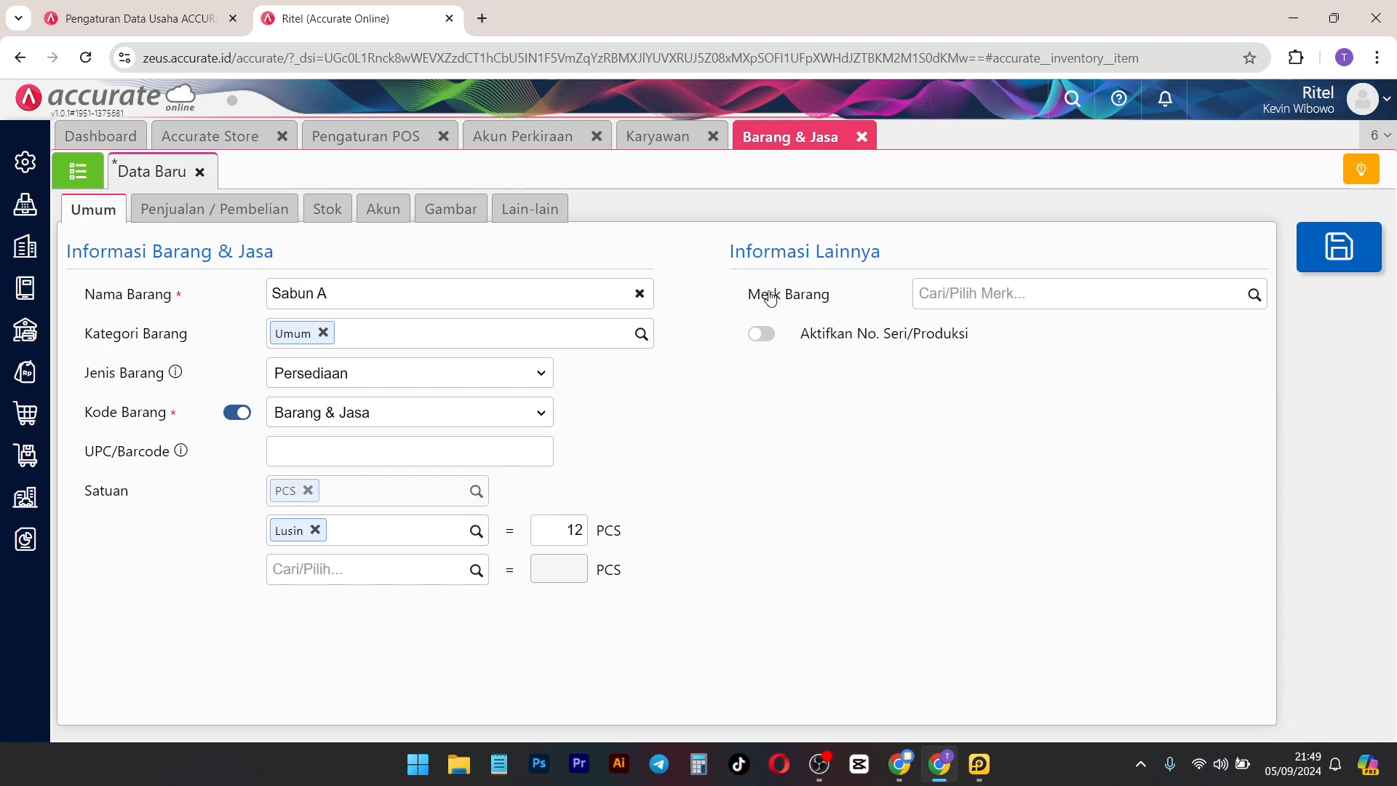
Step: Check the Merk Barang choices and toggle Aktifkan No. Seri/Produksi on and off again
click(1252, 296)
click(1025, 457)
click(759, 334)
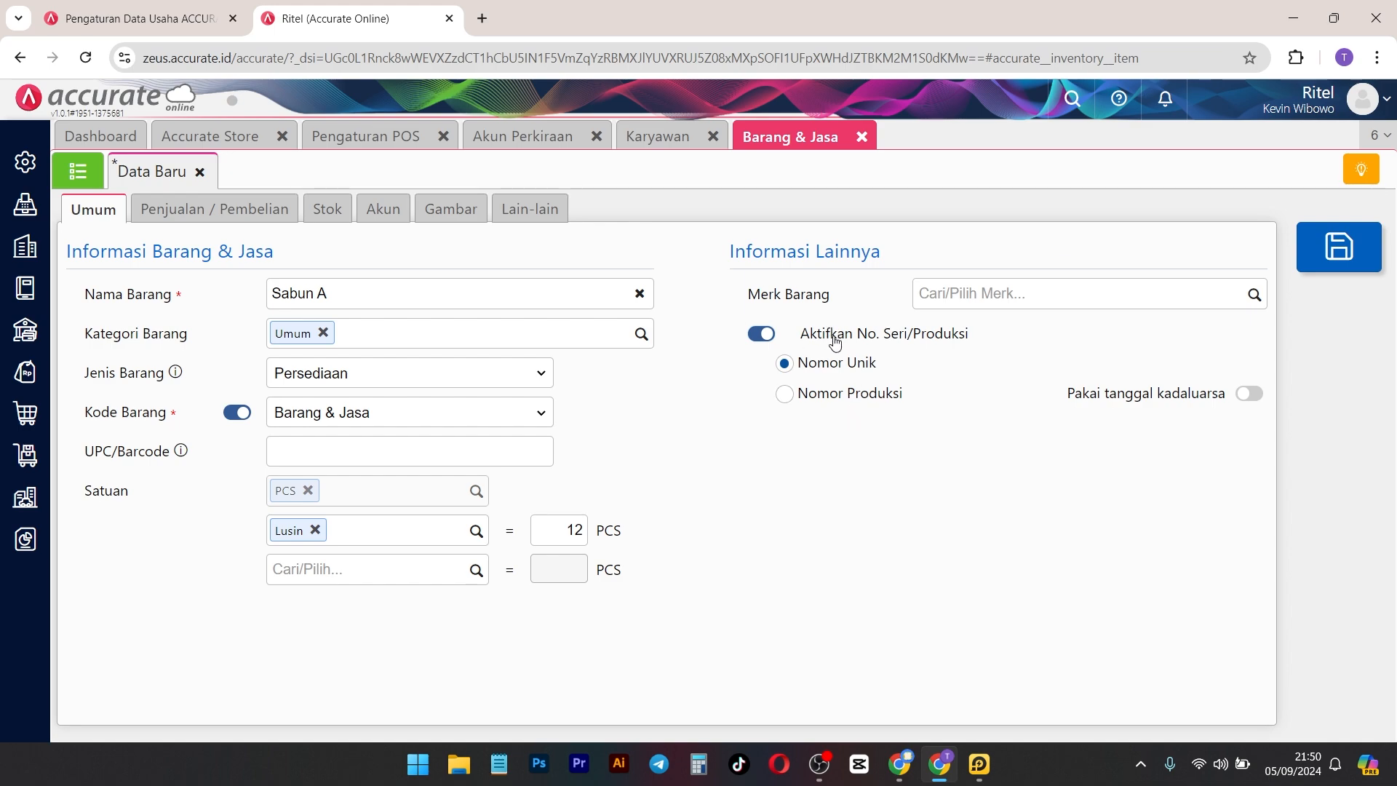
click(761, 334)
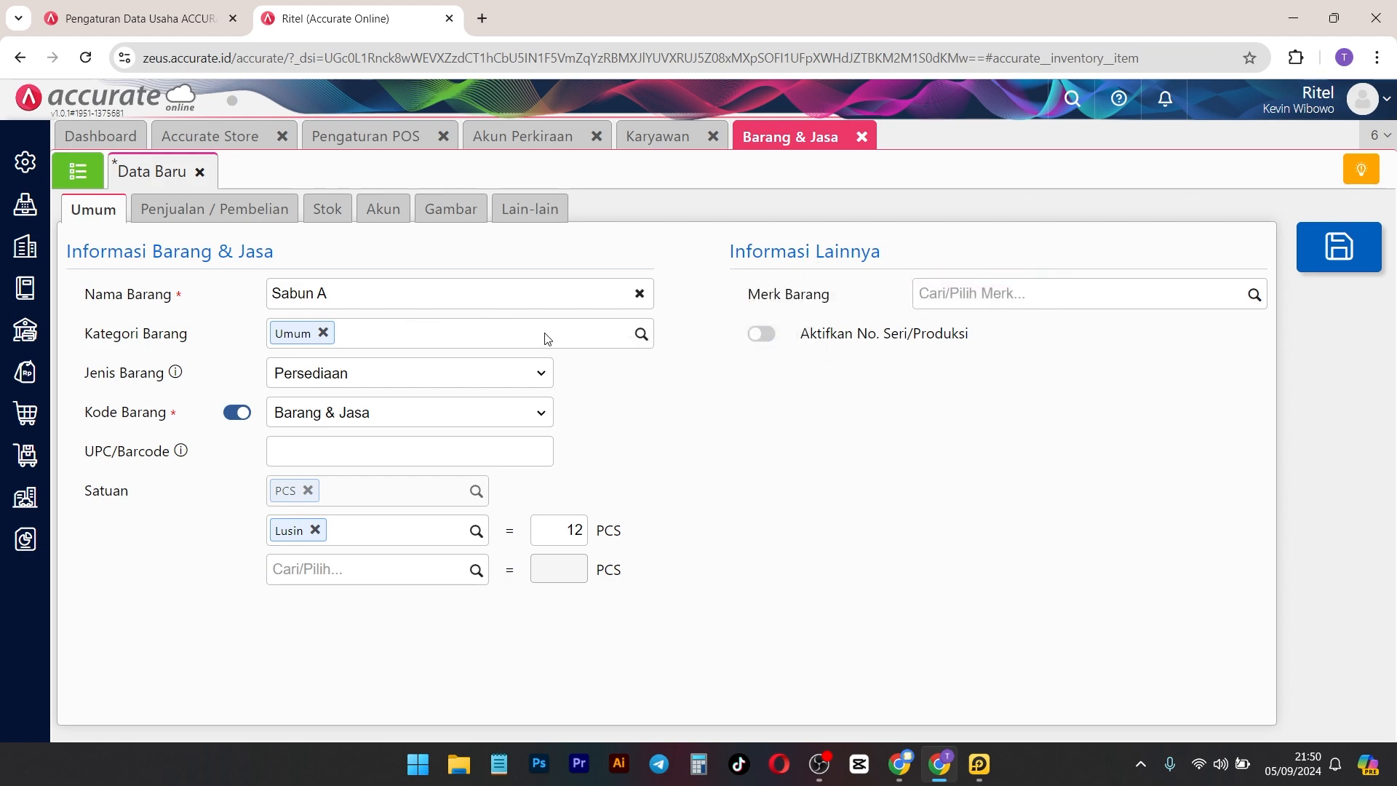
Step: Look through the item's detail sections, and set the default selling price for the PCS unit to 10.000
click(215, 209)
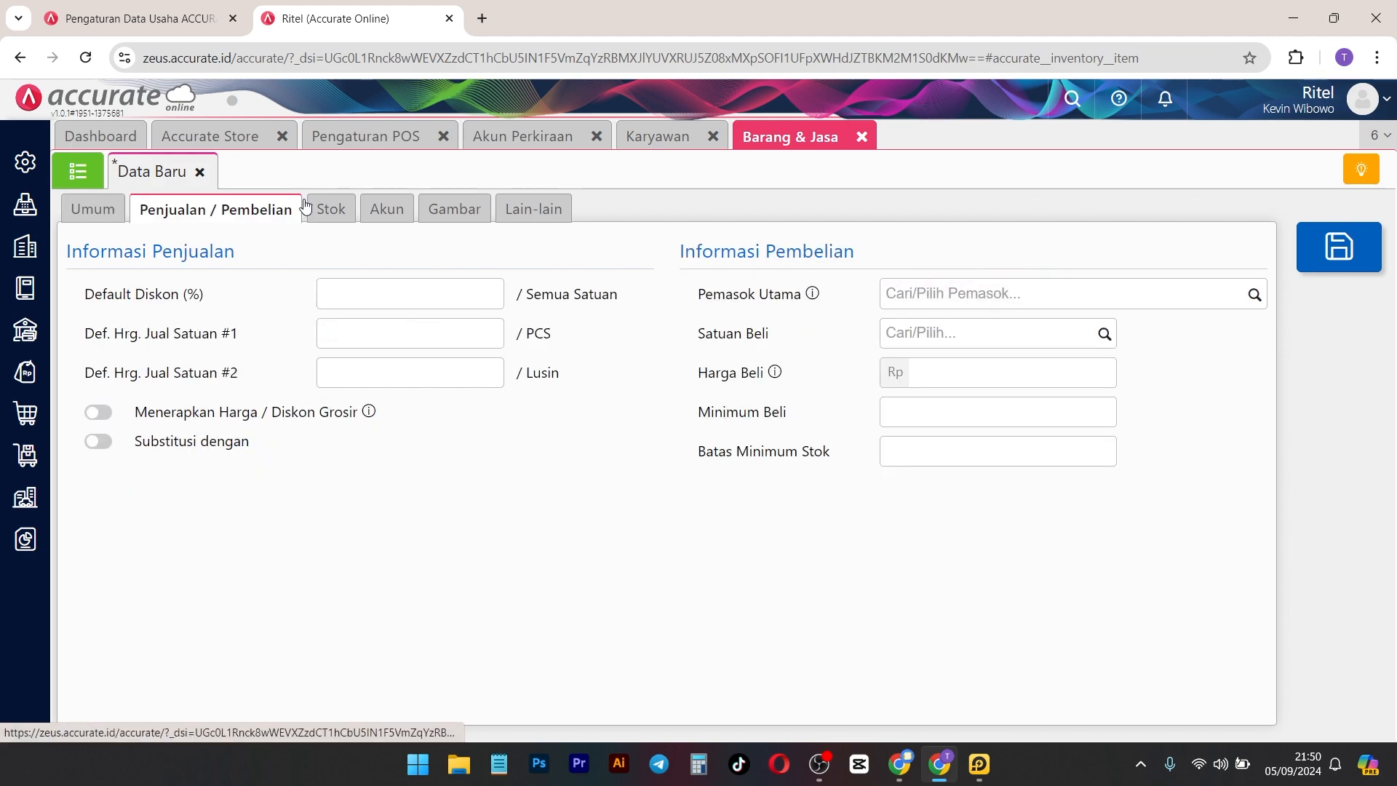
click(332, 208)
click(532, 209)
click(418, 209)
click(382, 208)
click(201, 211)
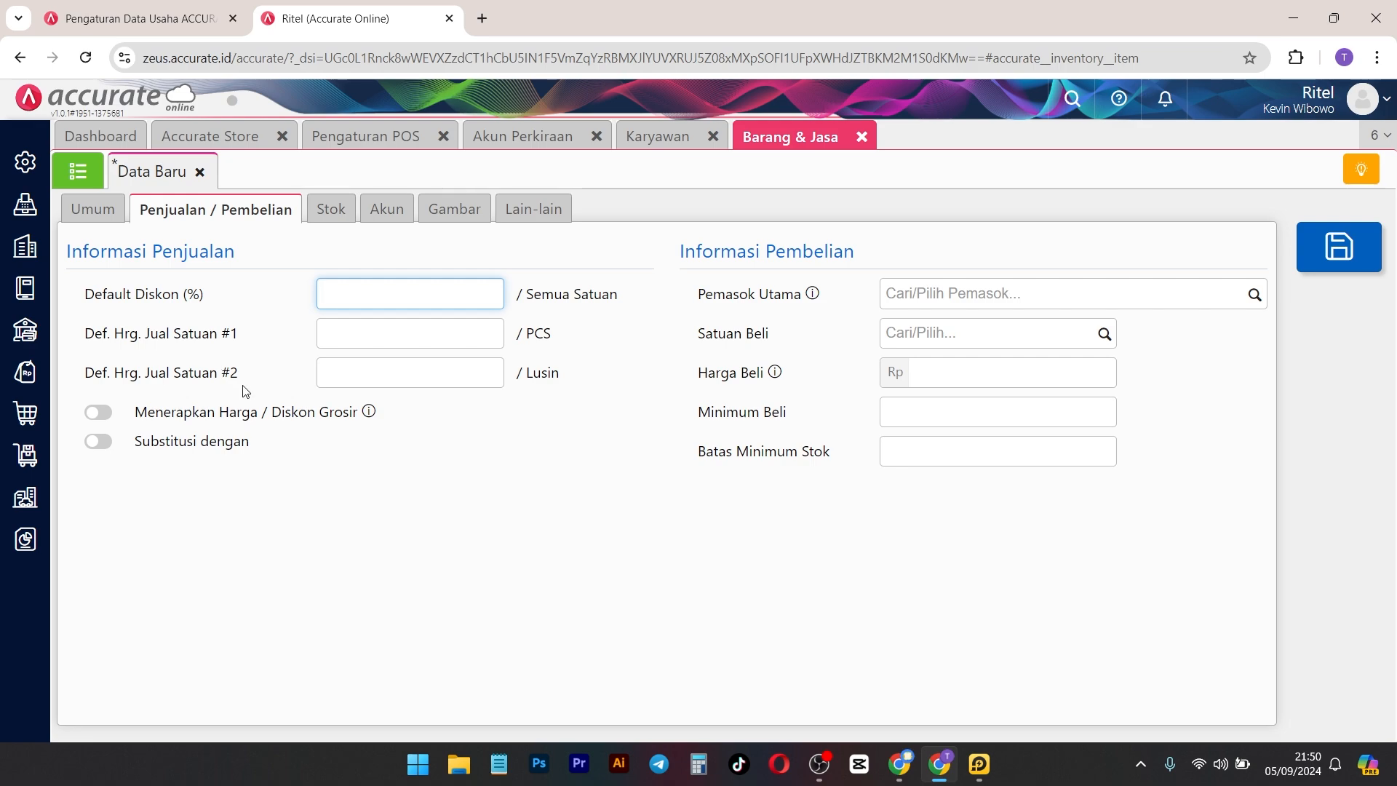
click(458, 332)
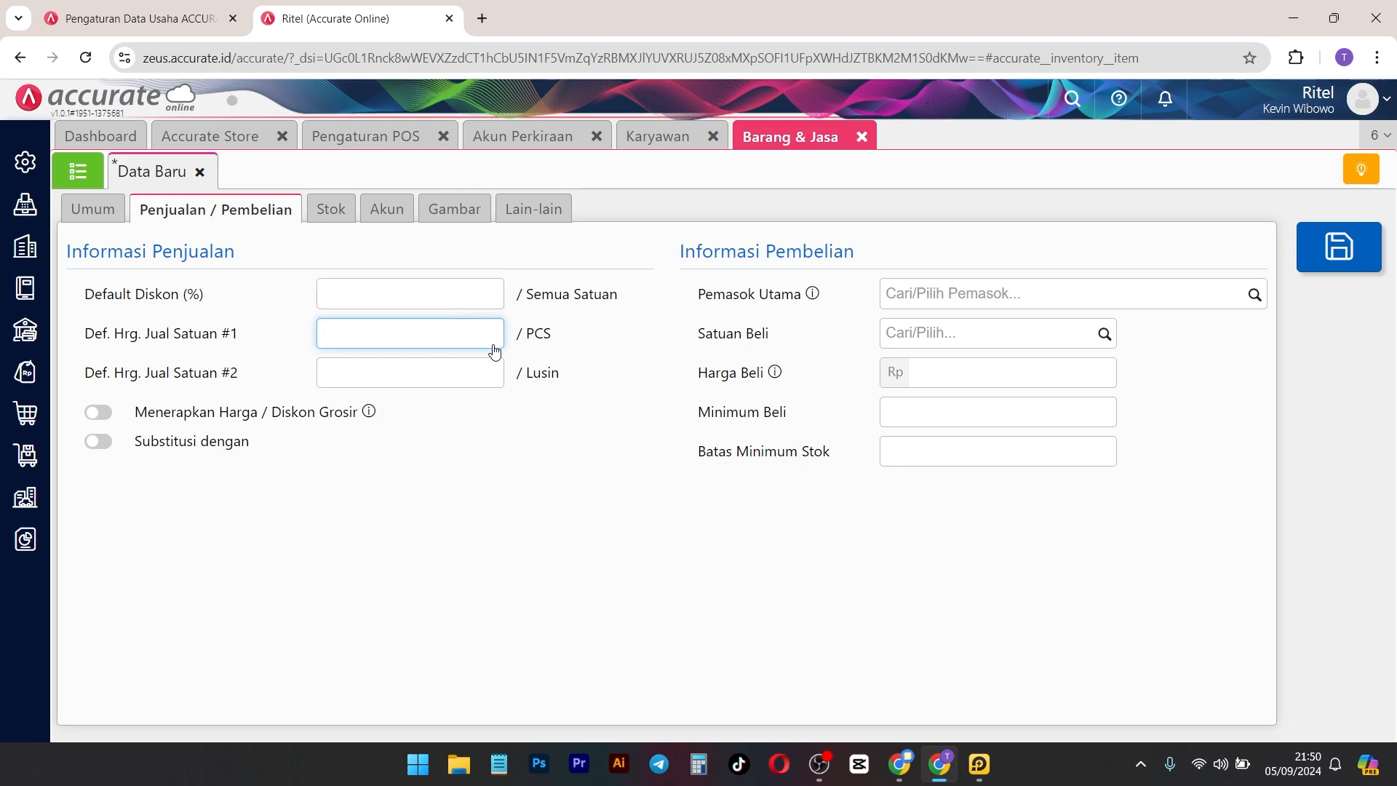
text(1.000)
drag(560, 336, 536, 334)
drag(576, 384, 492, 387)
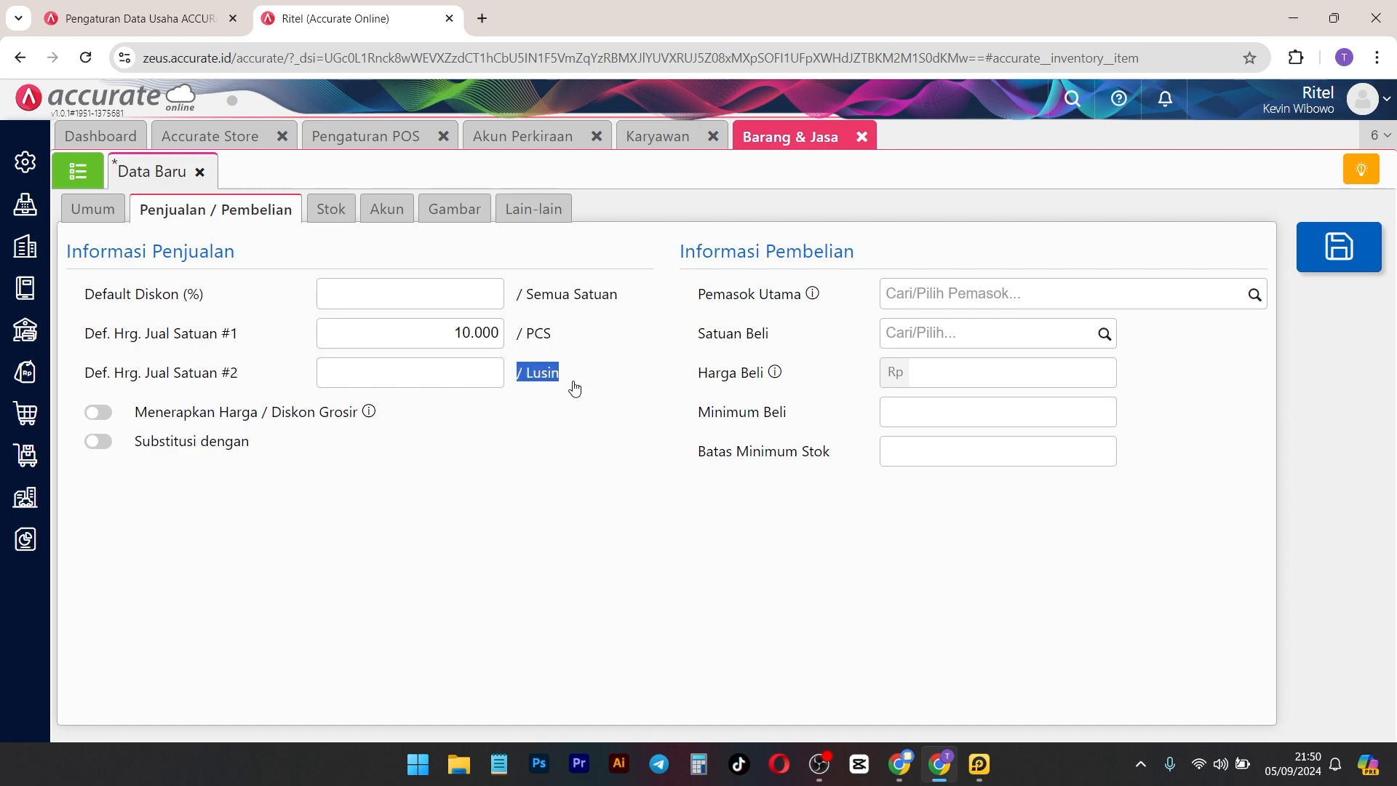
Step: Remove the additional Lusin unit from the item's Satuan settings
click(109, 212)
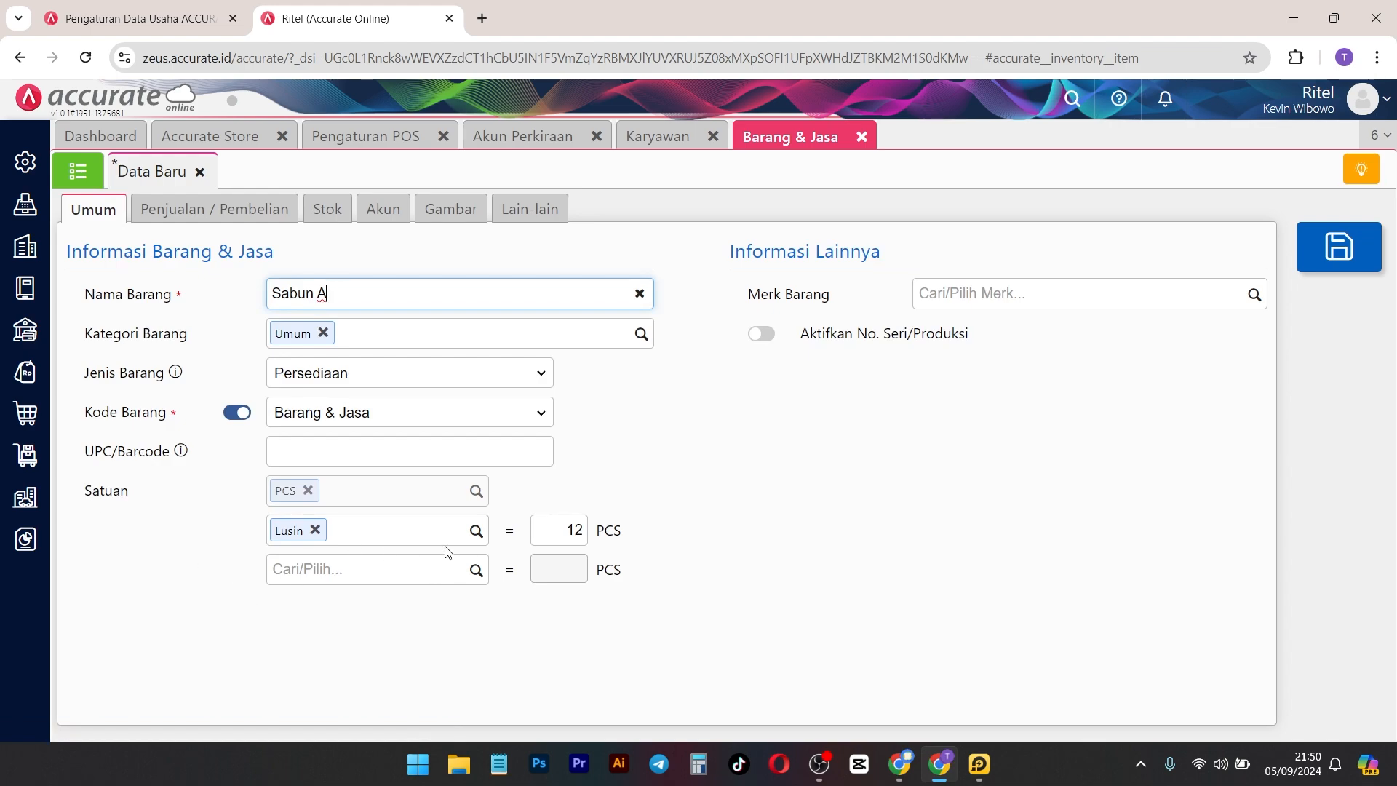
click(263, 206)
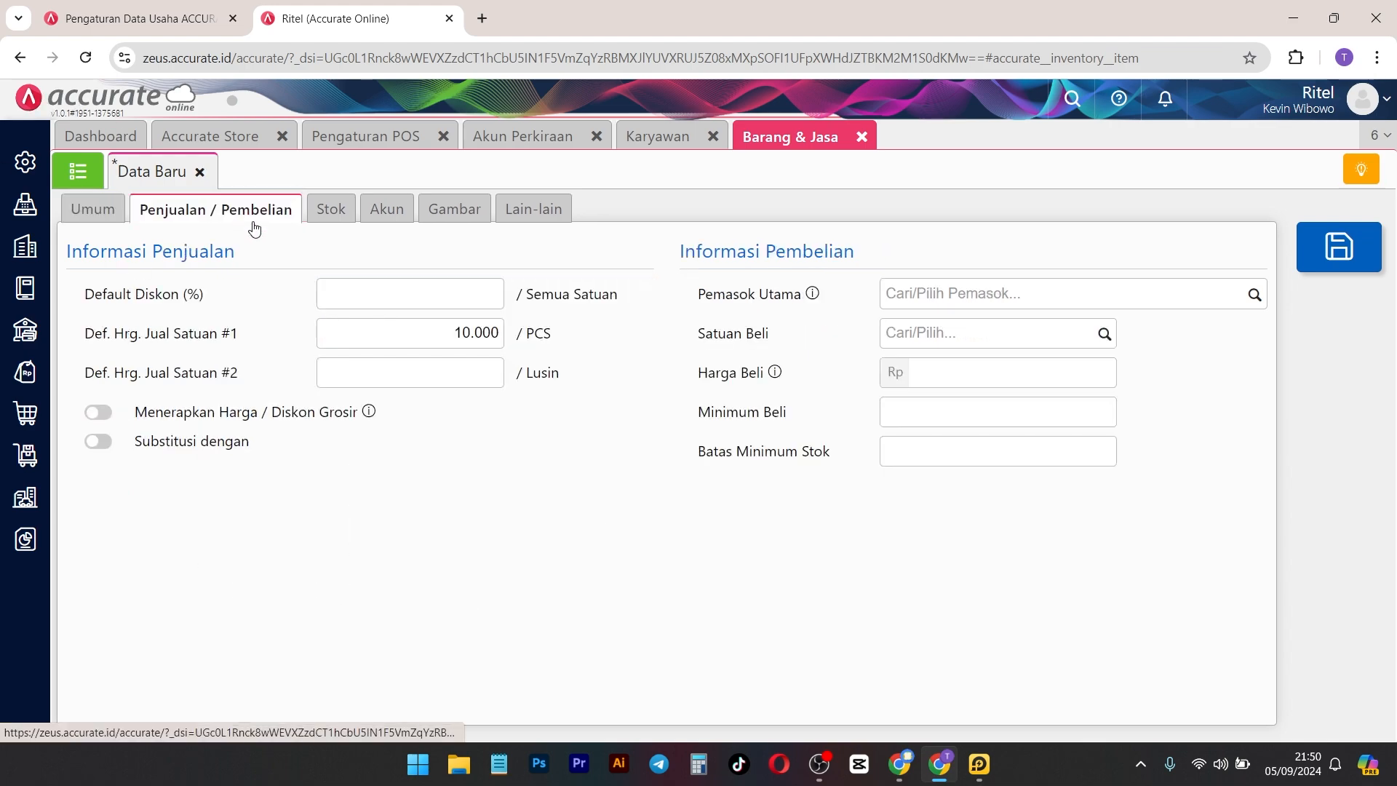
click(93, 209)
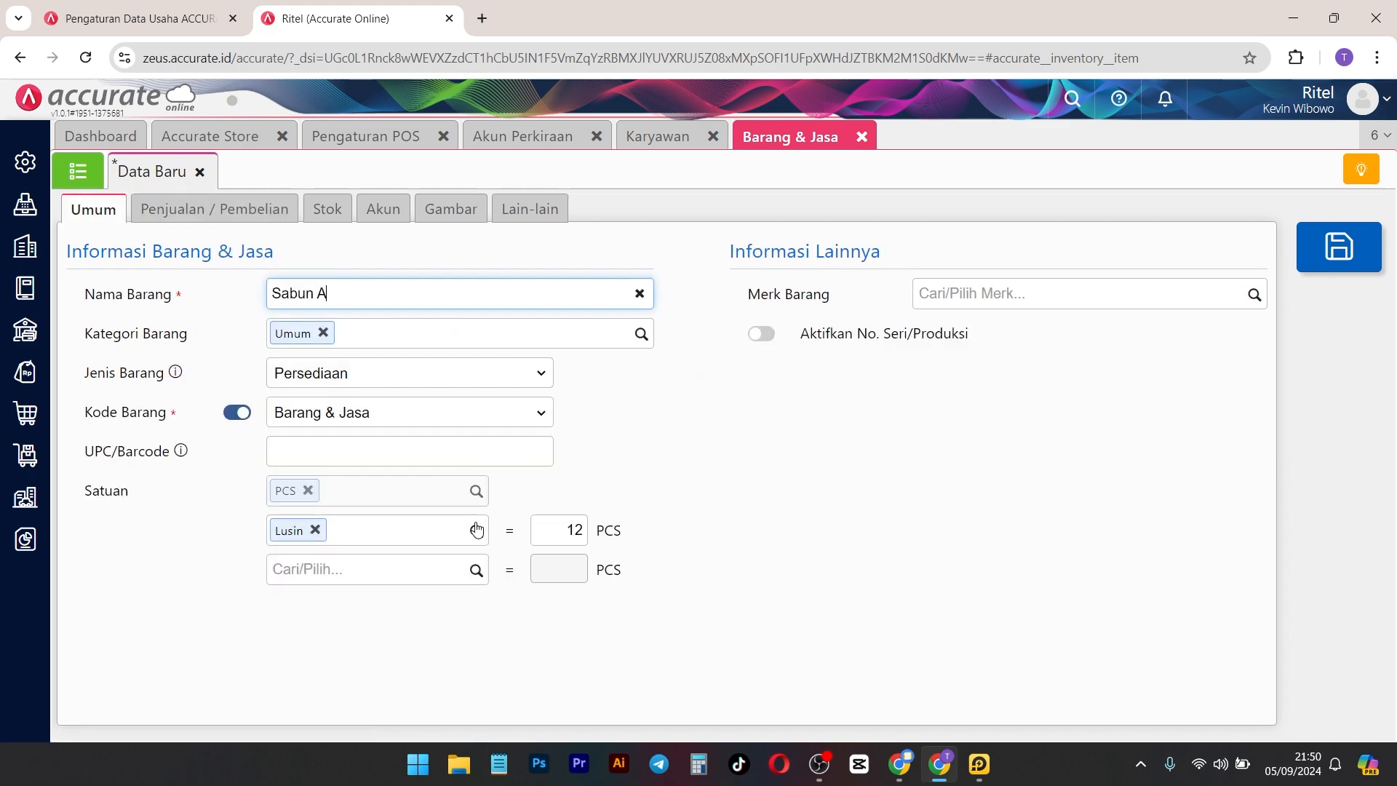
click(314, 530)
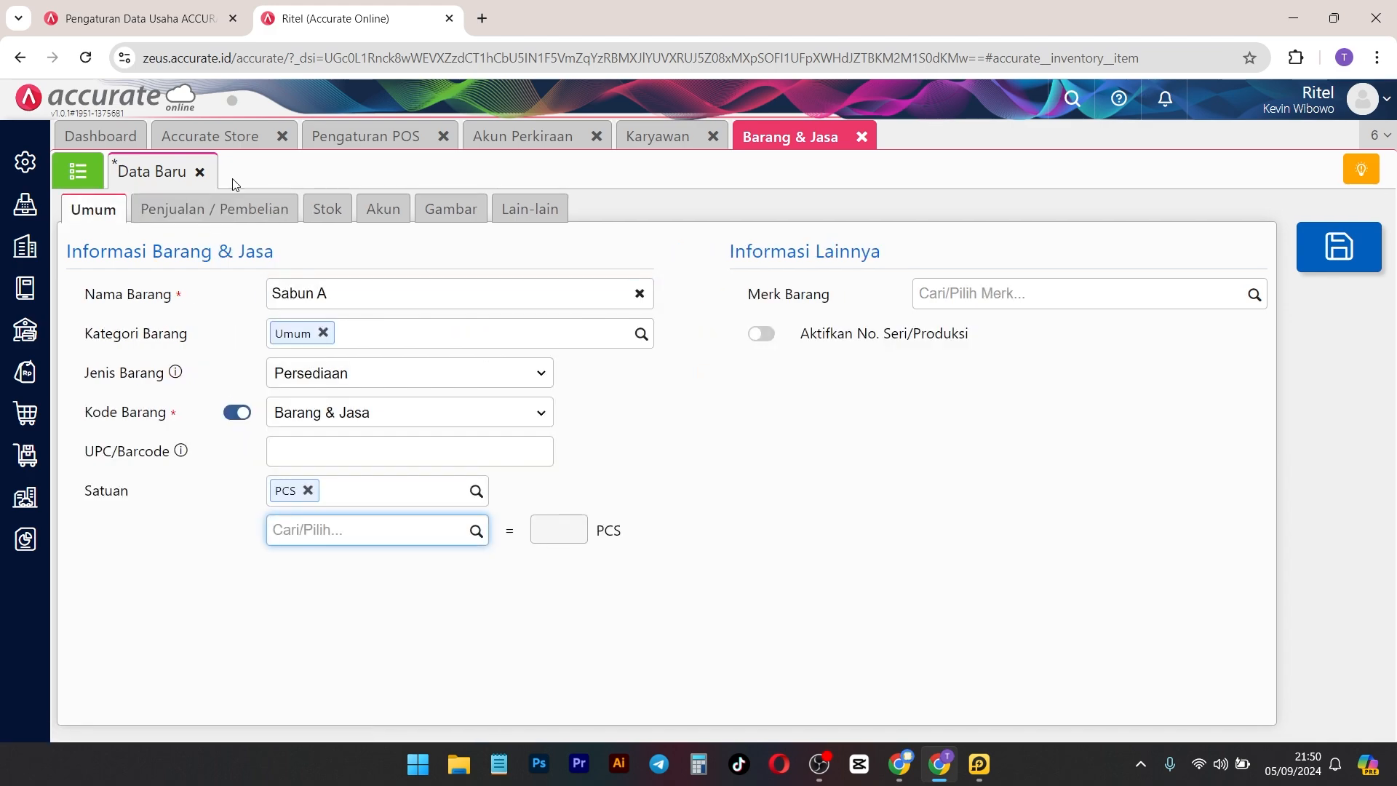
Step: Add Lusin, equal to 12 PCS, as the second unit of Sabun A
click(241, 206)
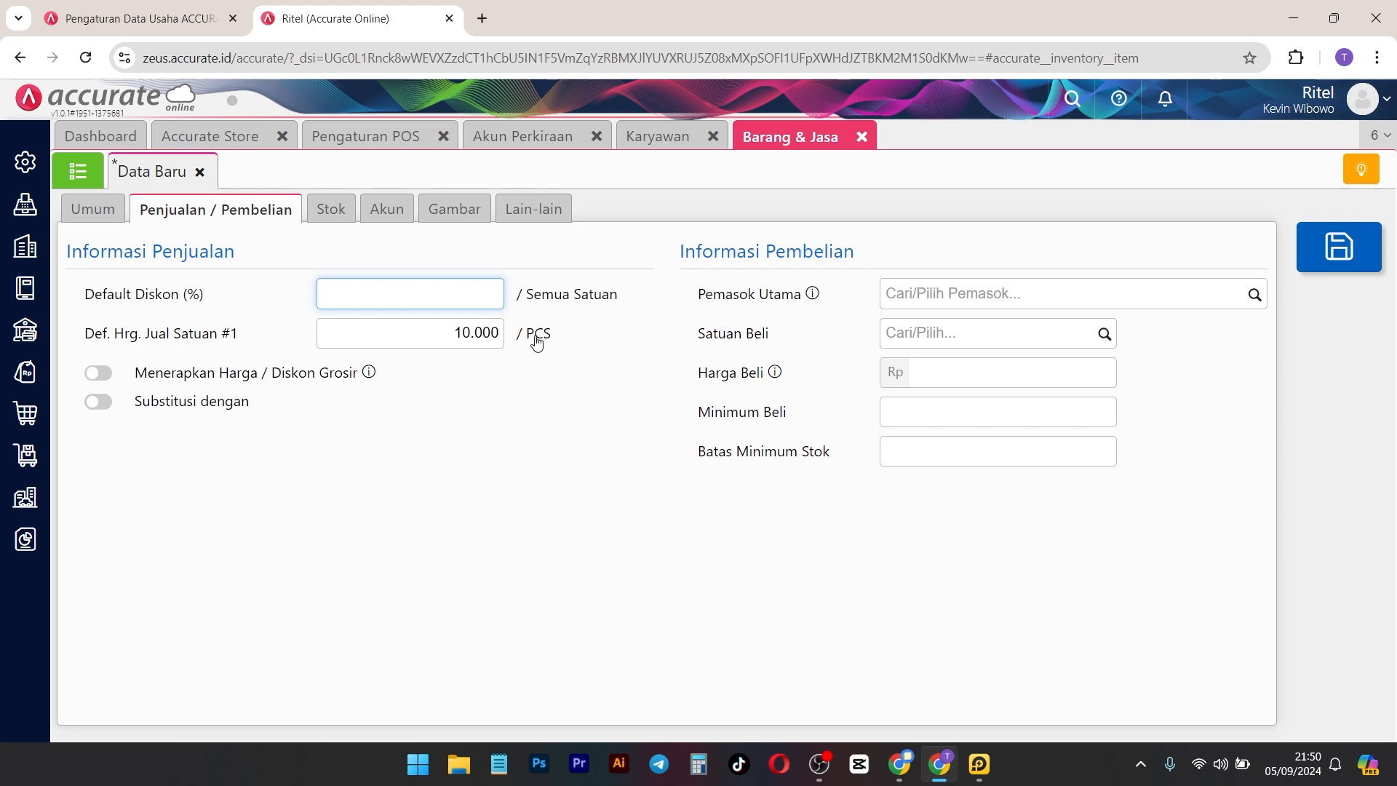
click(109, 212)
click(476, 530)
click(375, 564)
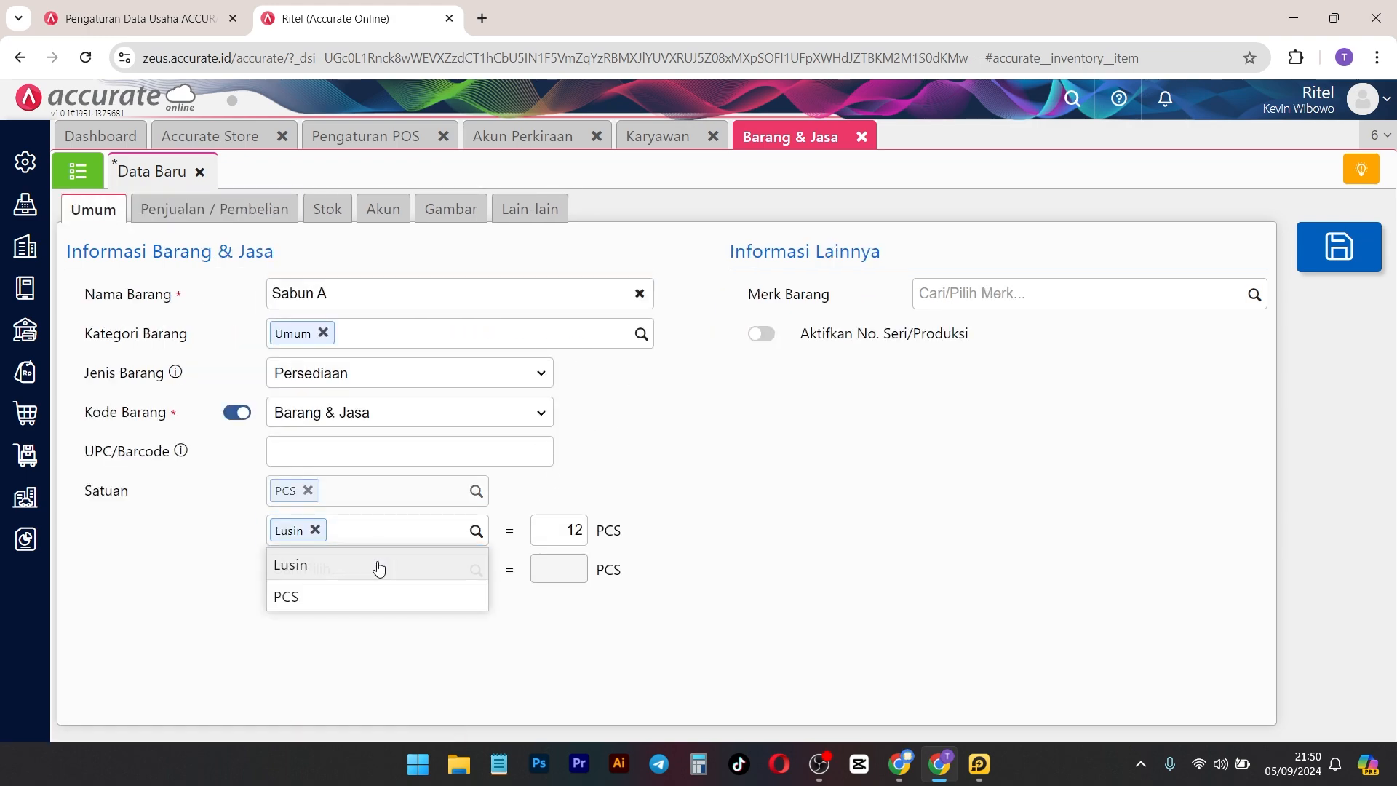
Step: Set the item's default selling price for the Lusin unit to 120.000
click(218, 209)
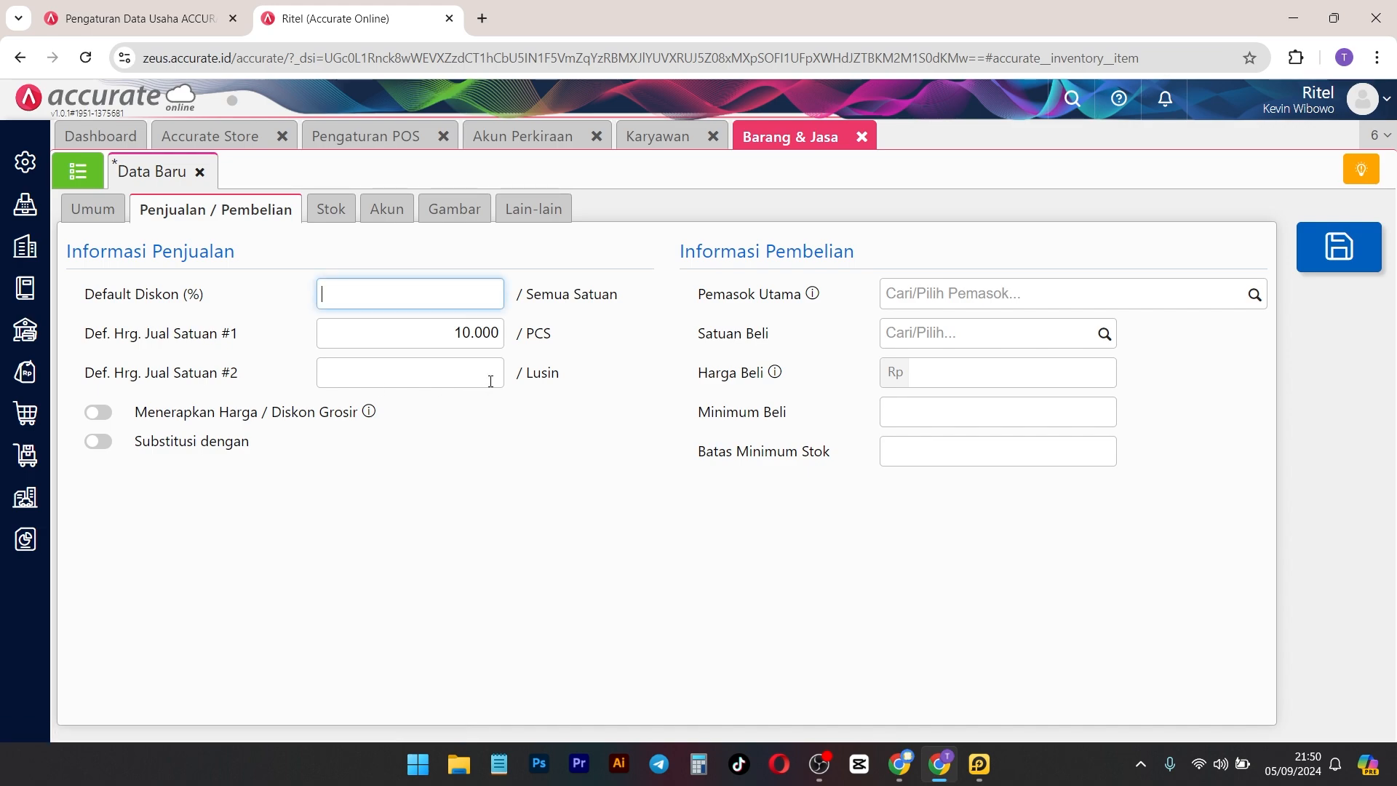
click(641, 445)
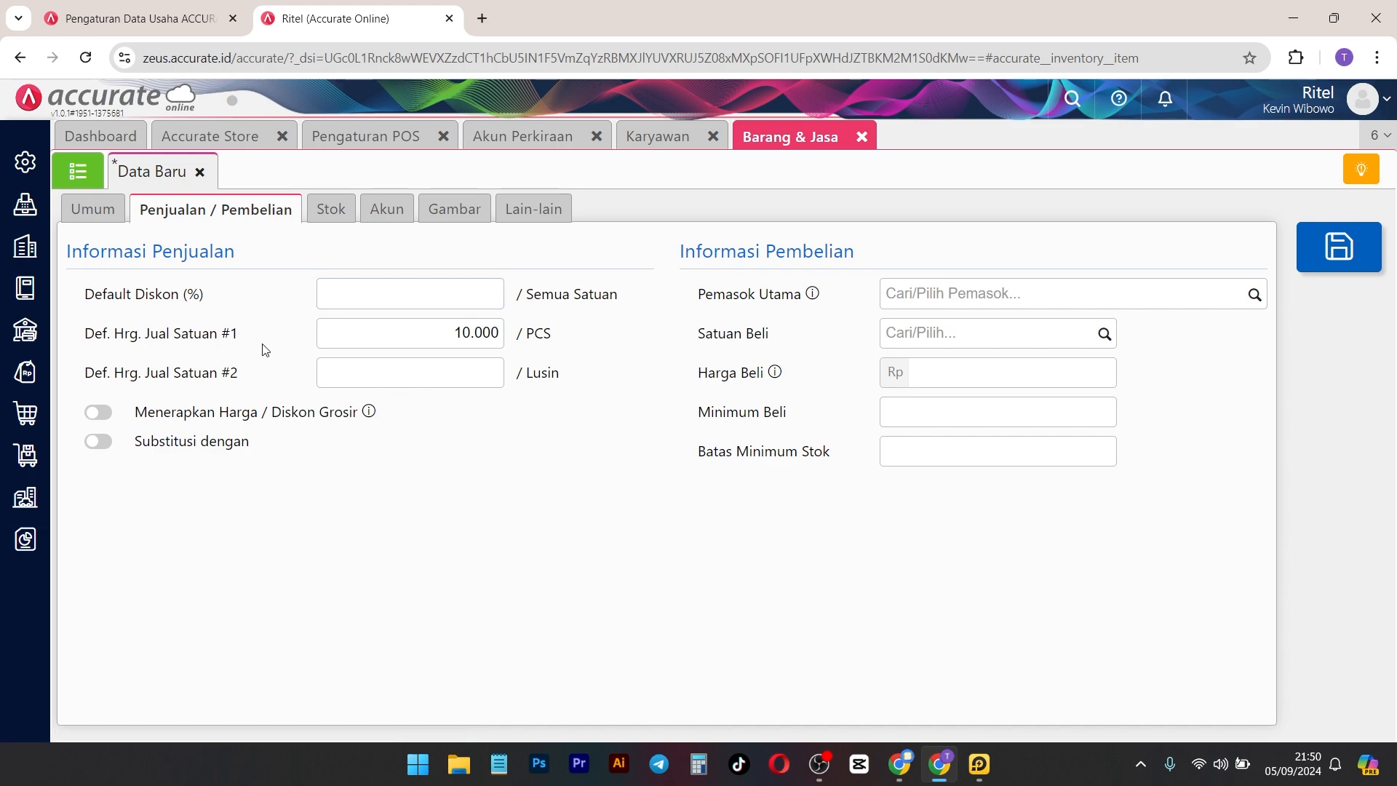
click(476, 379)
text(12.000)
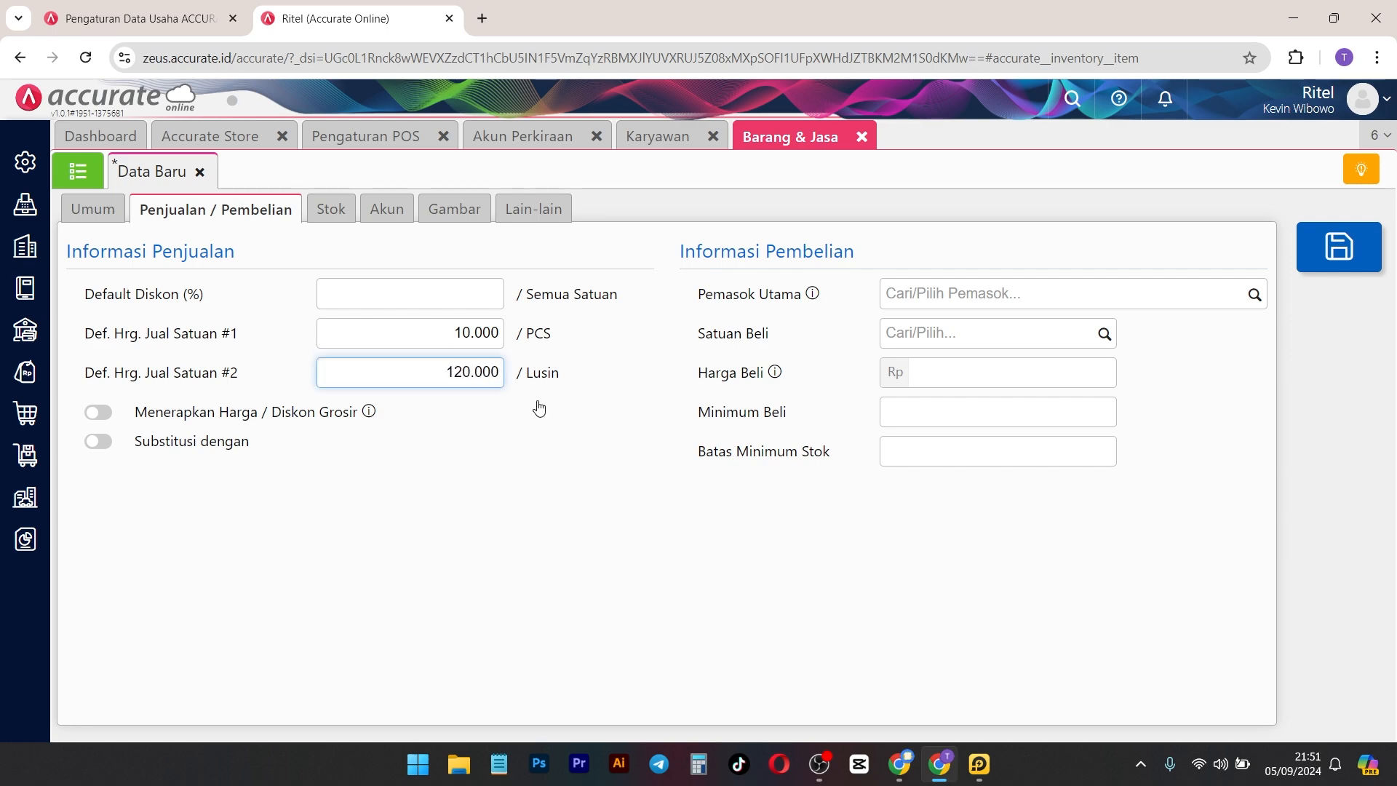
click(660, 402)
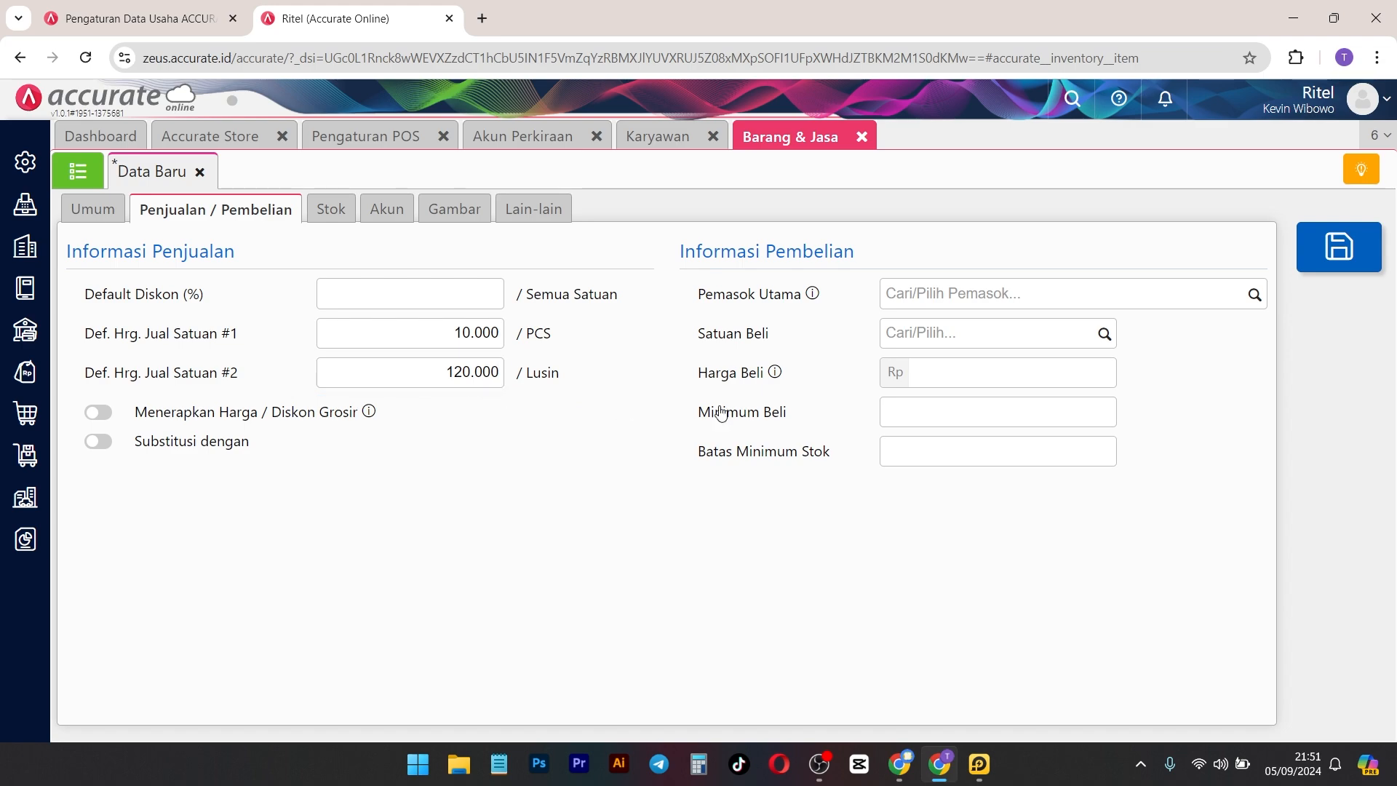
Step: Examine the item's purchase information, the opening stock form, and its account, image, notes and dimension details
drag(877, 256, 694, 271)
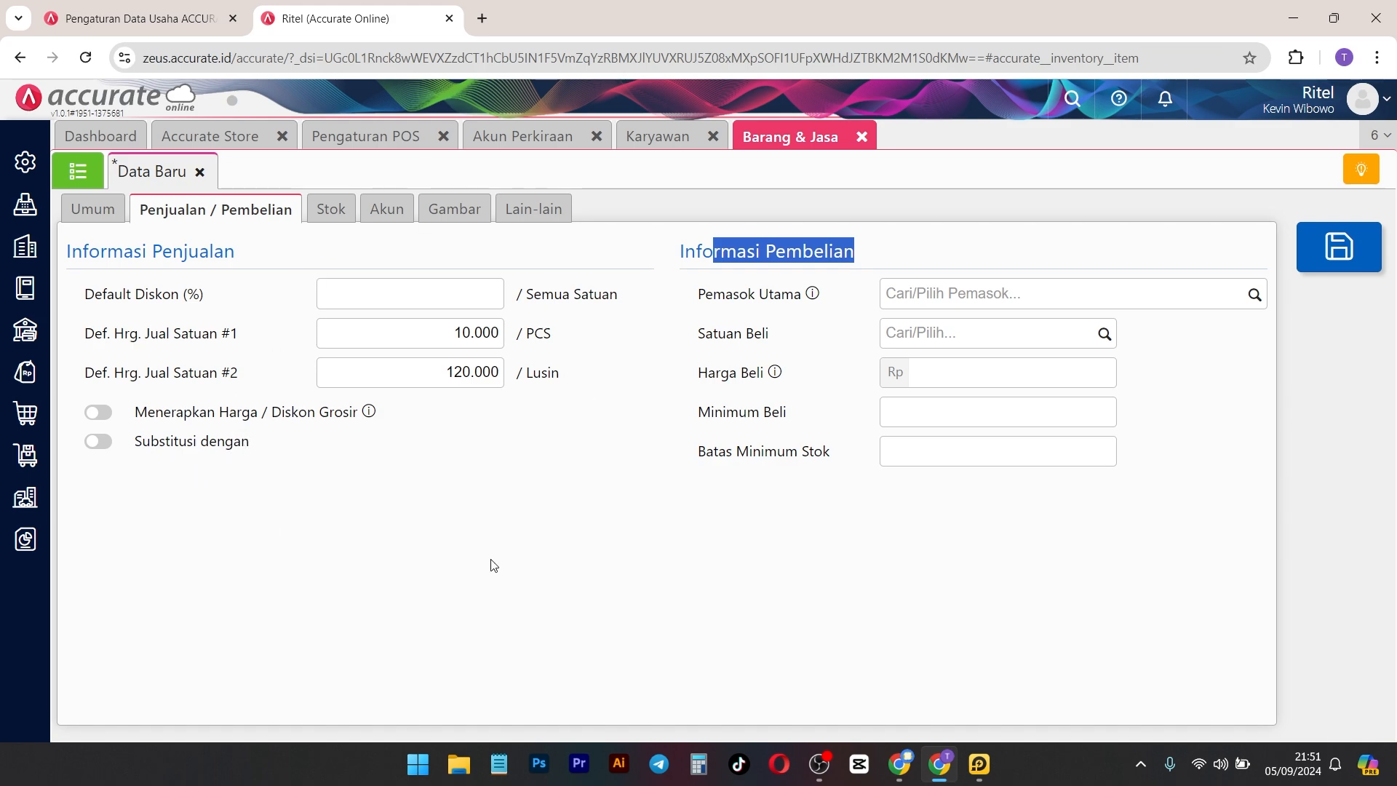
click(330, 208)
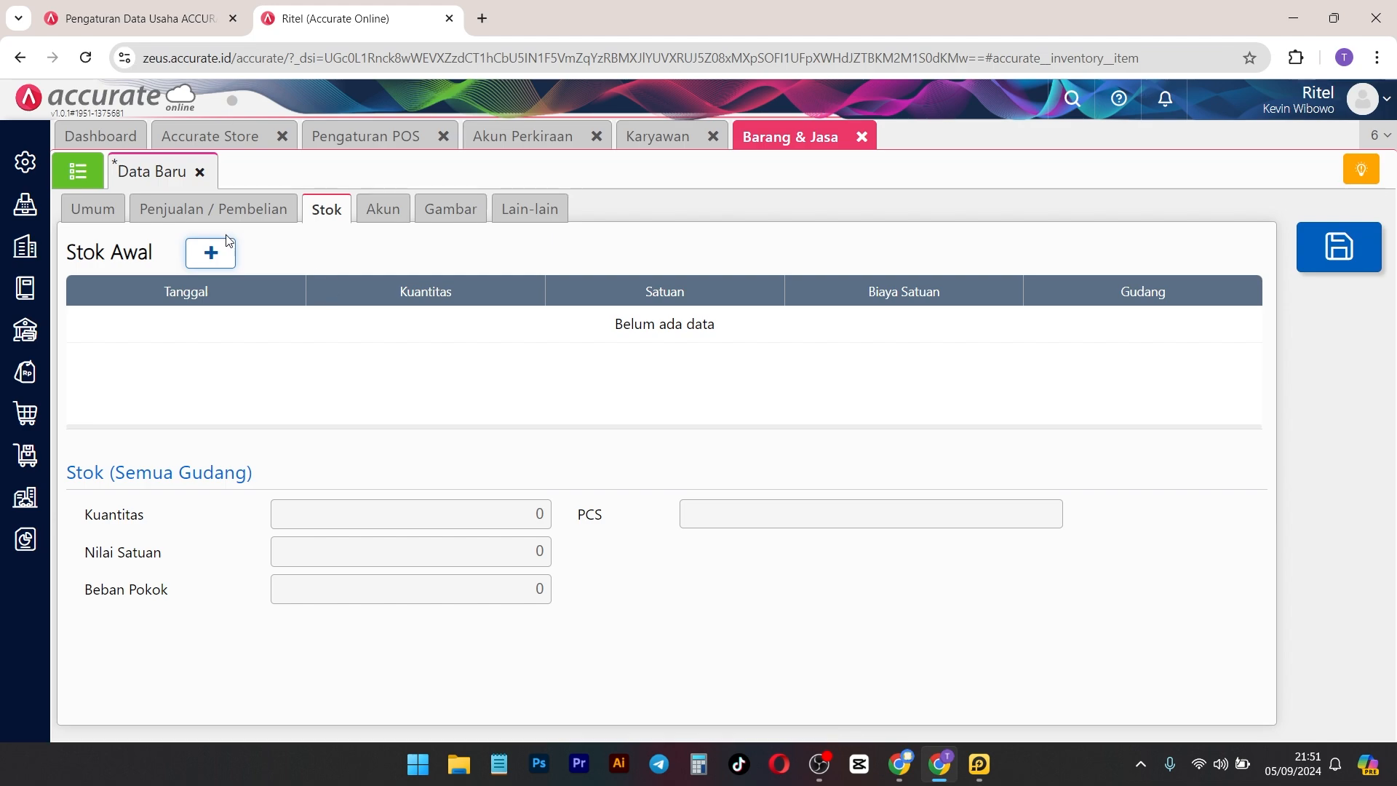
click(226, 254)
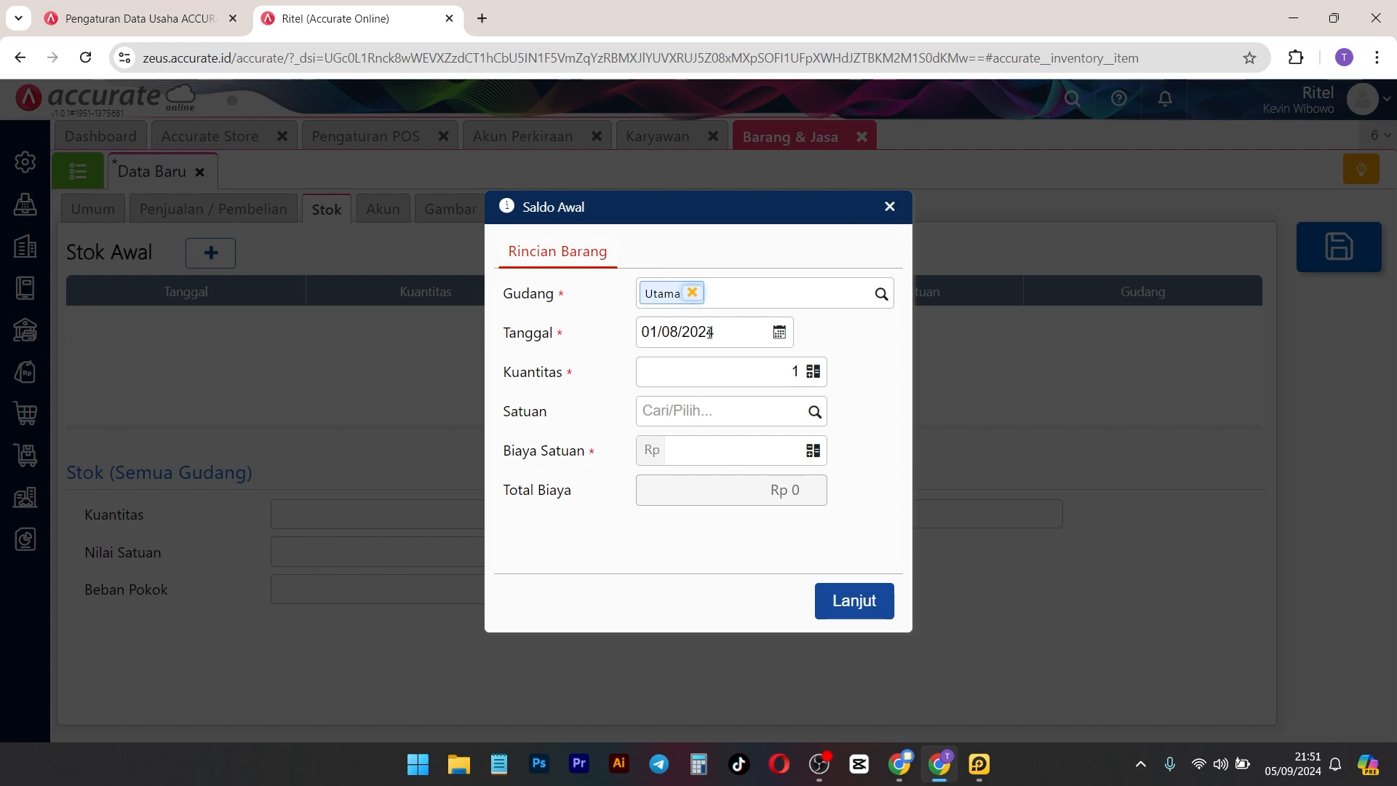
click(889, 207)
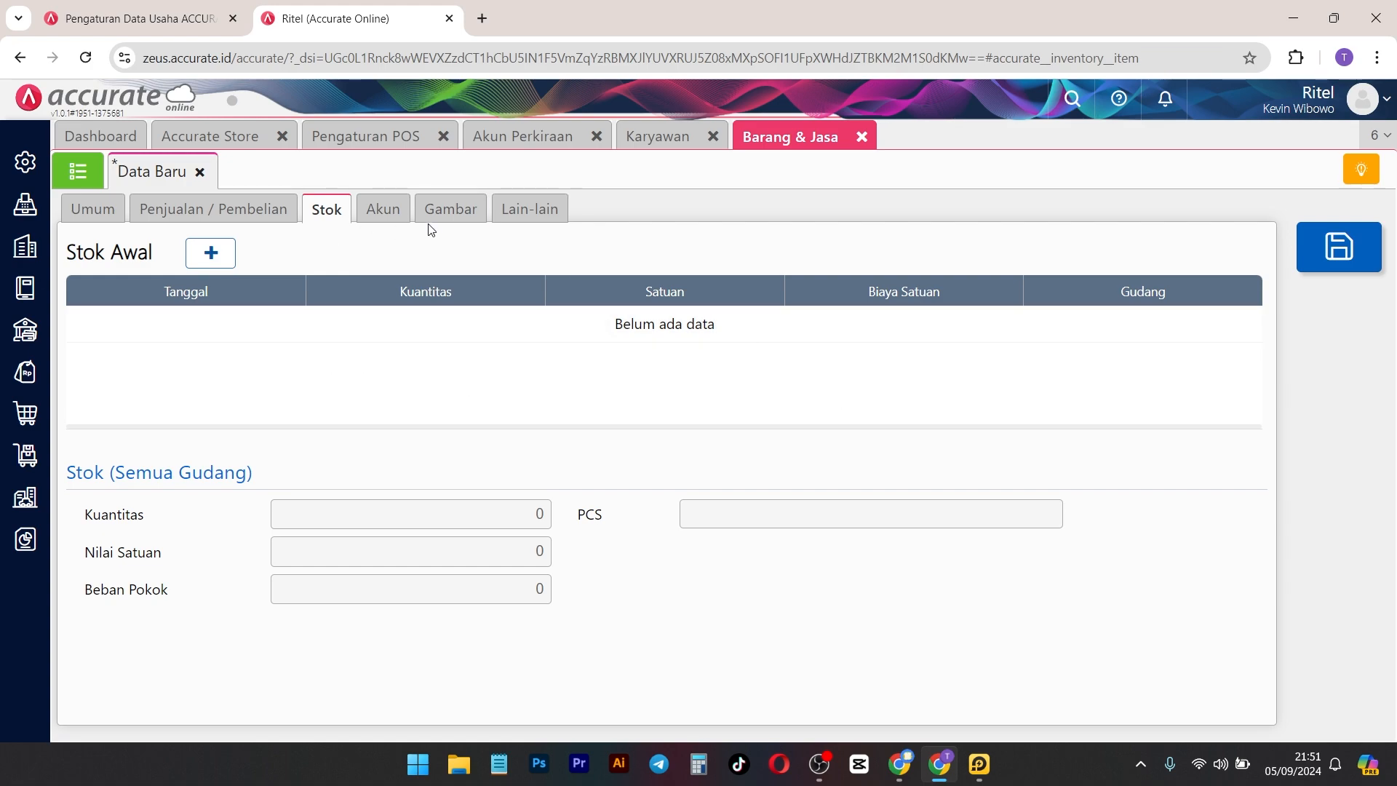
click(383, 222)
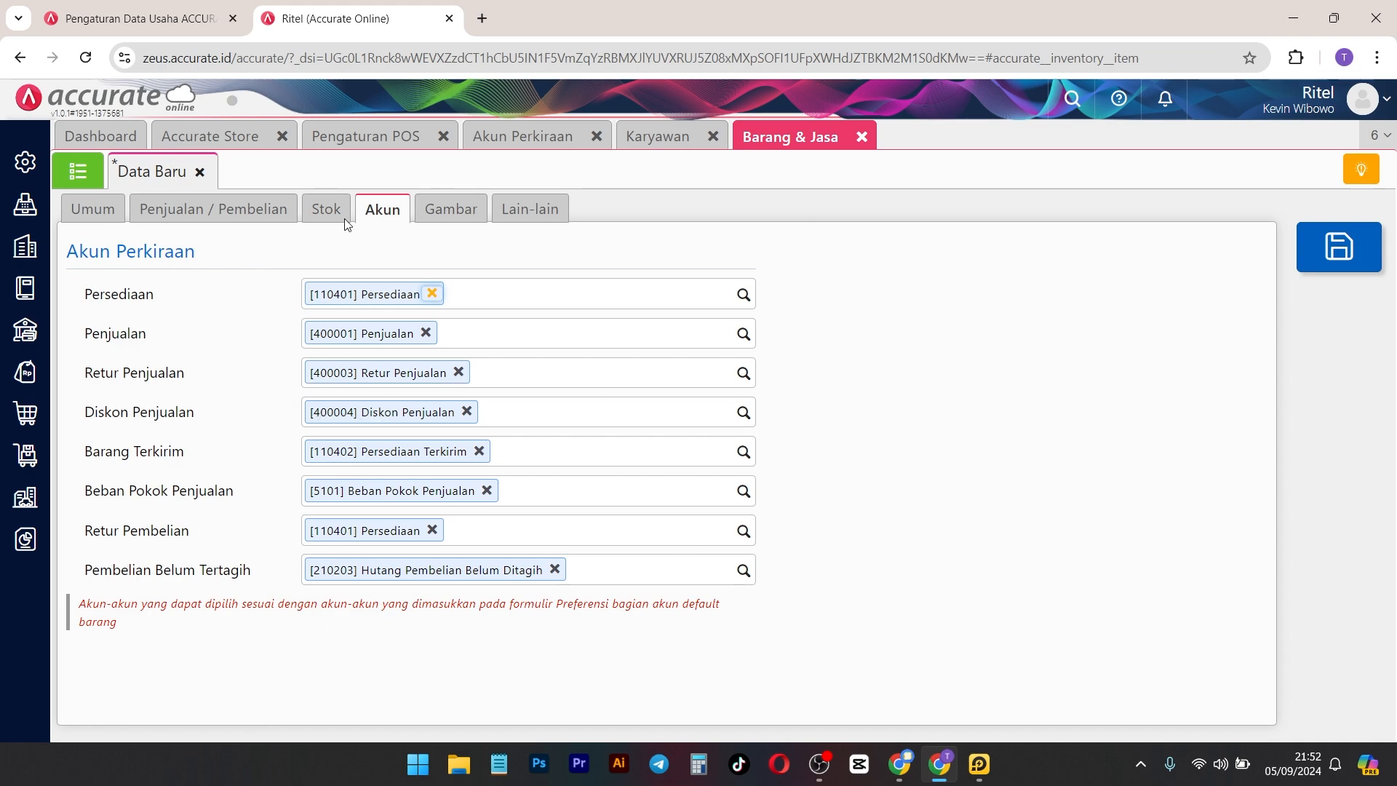
click(451, 210)
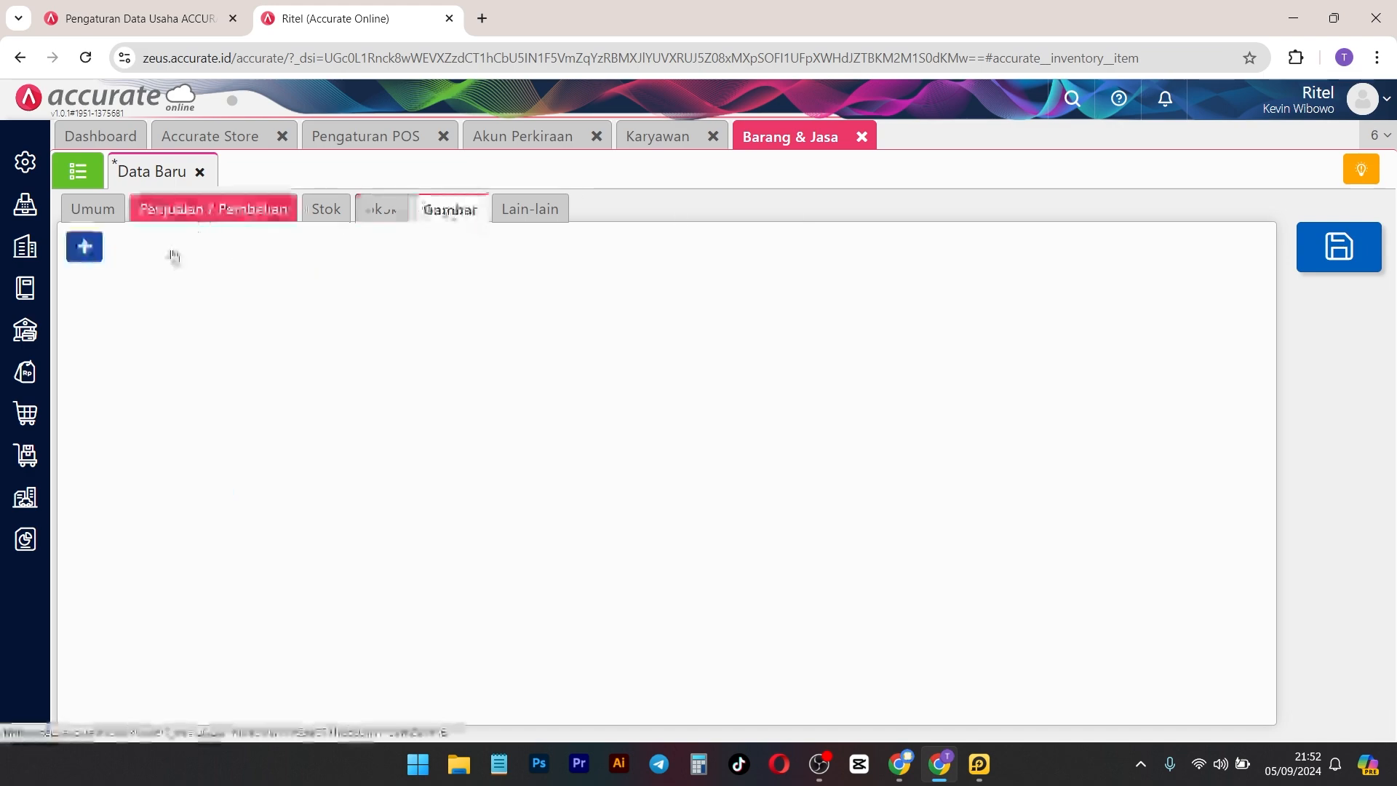
click(568, 219)
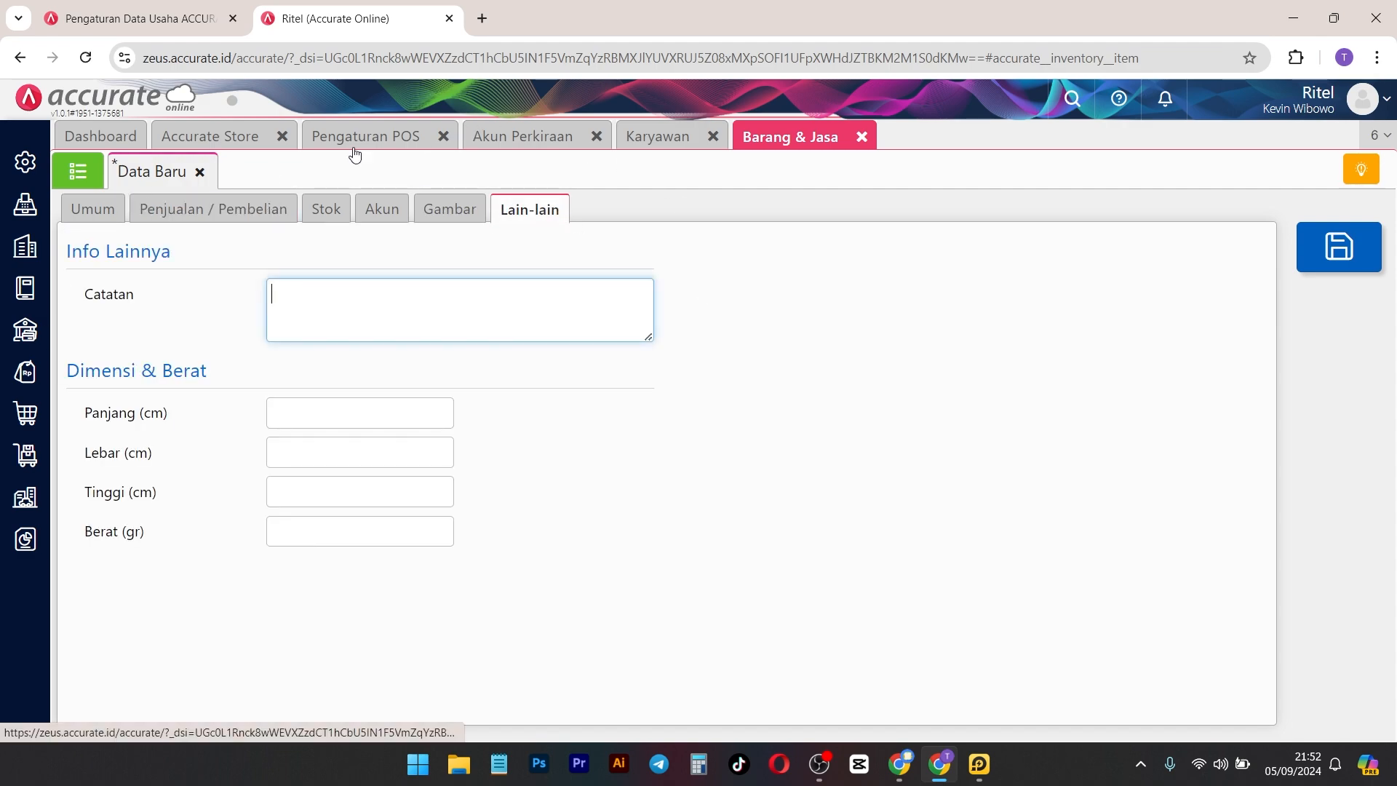
drag(172, 263, 109, 267)
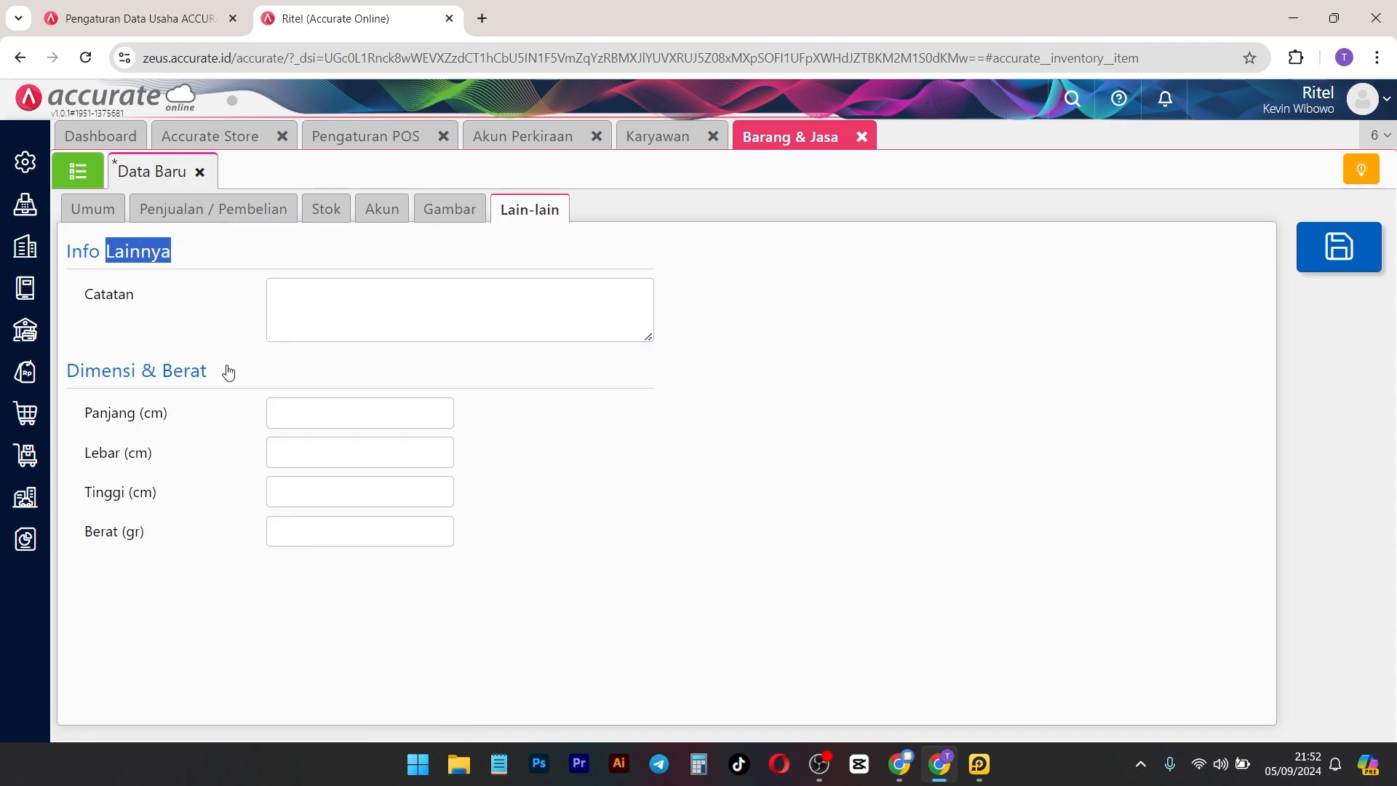
drag(228, 372, 119, 375)
Step: Recheck the item's detail sections, save Sabun A, and return to the list of items
click(93, 209)
click(276, 211)
click(369, 217)
click(530, 209)
key(ctrl+s)
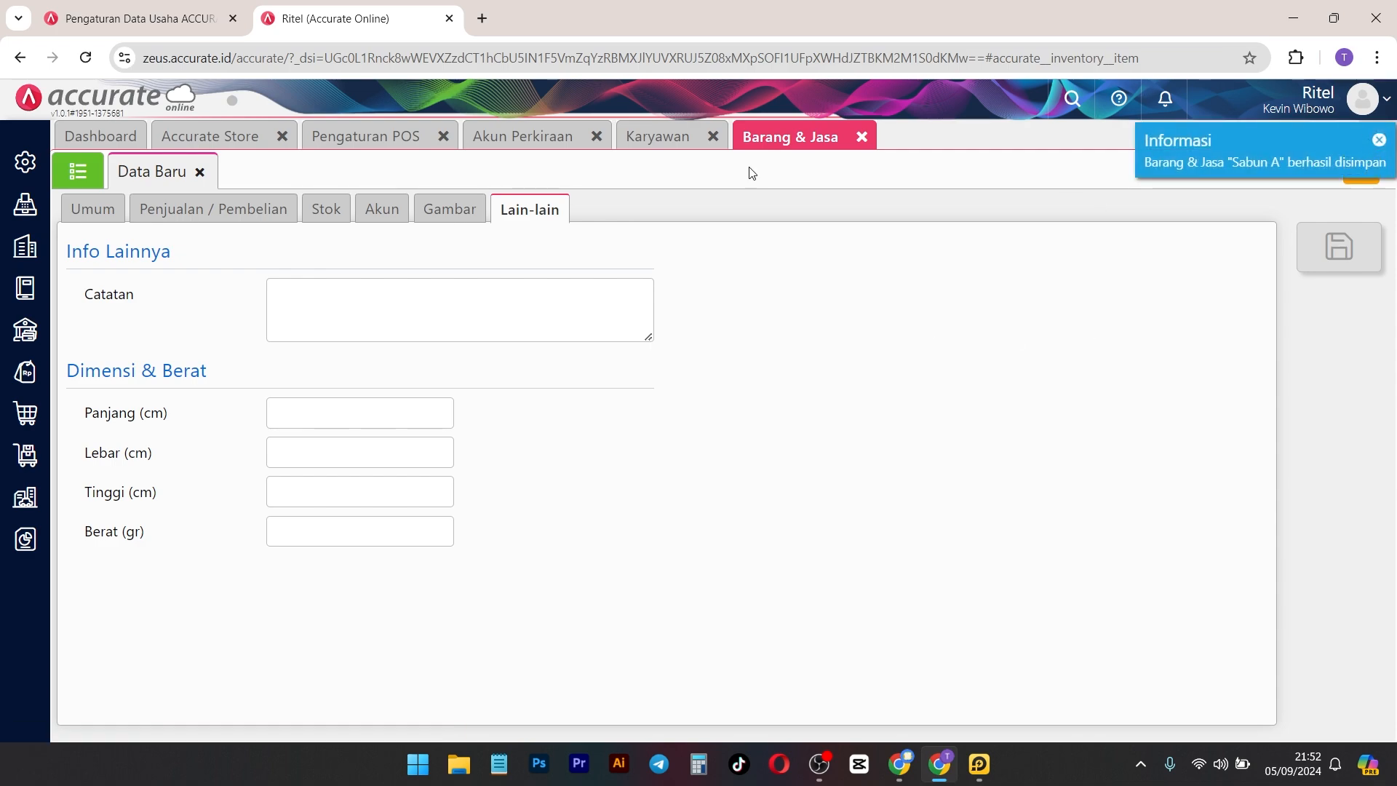
click(77, 171)
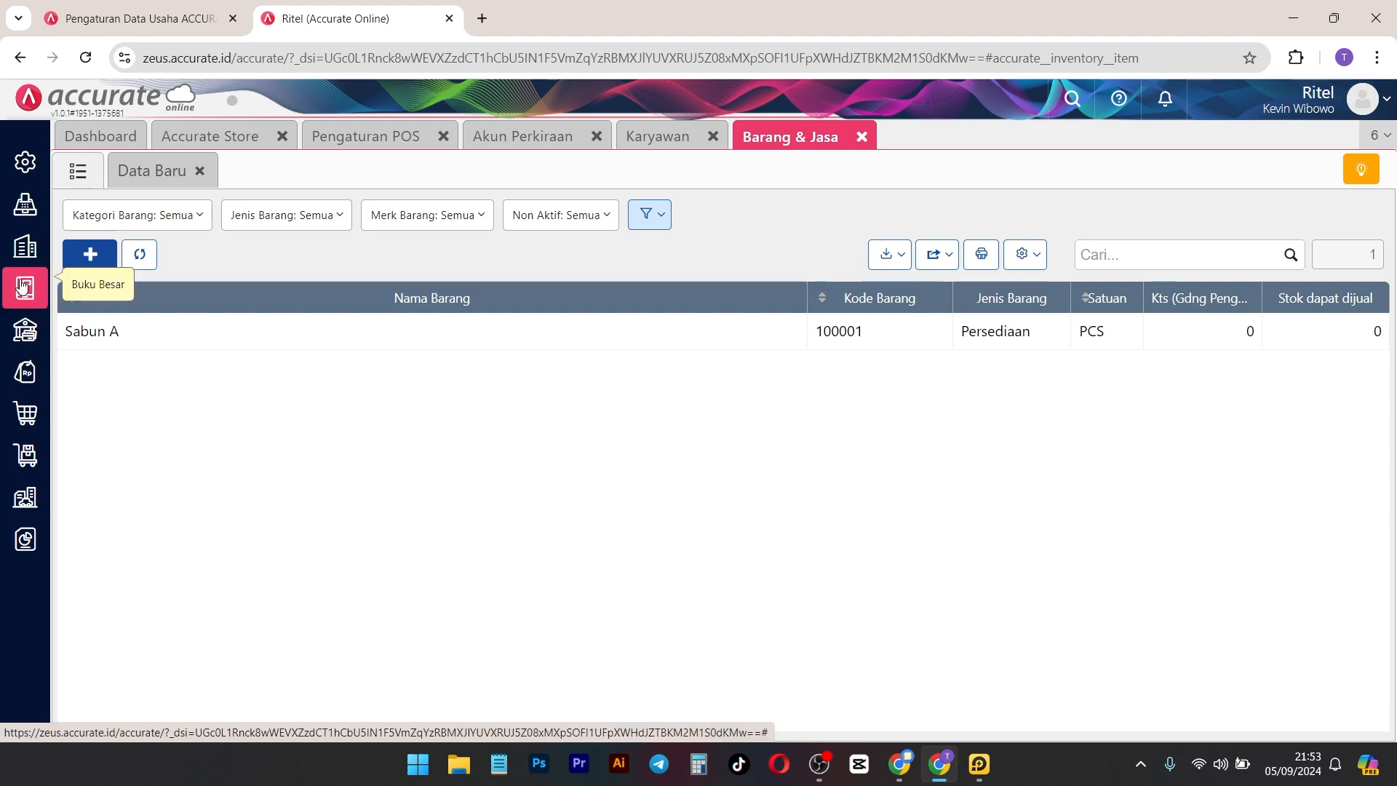
click(14, 402)
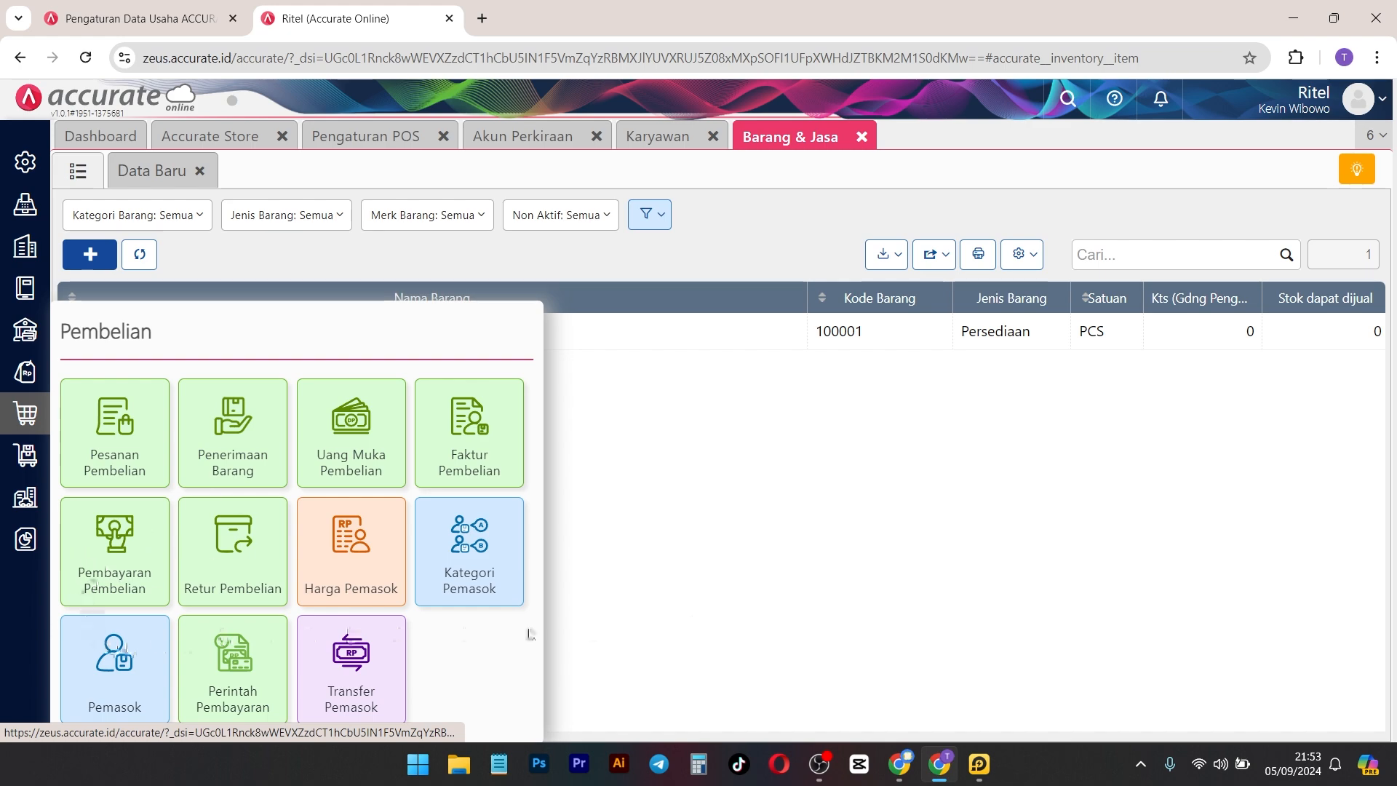
click(803, 589)
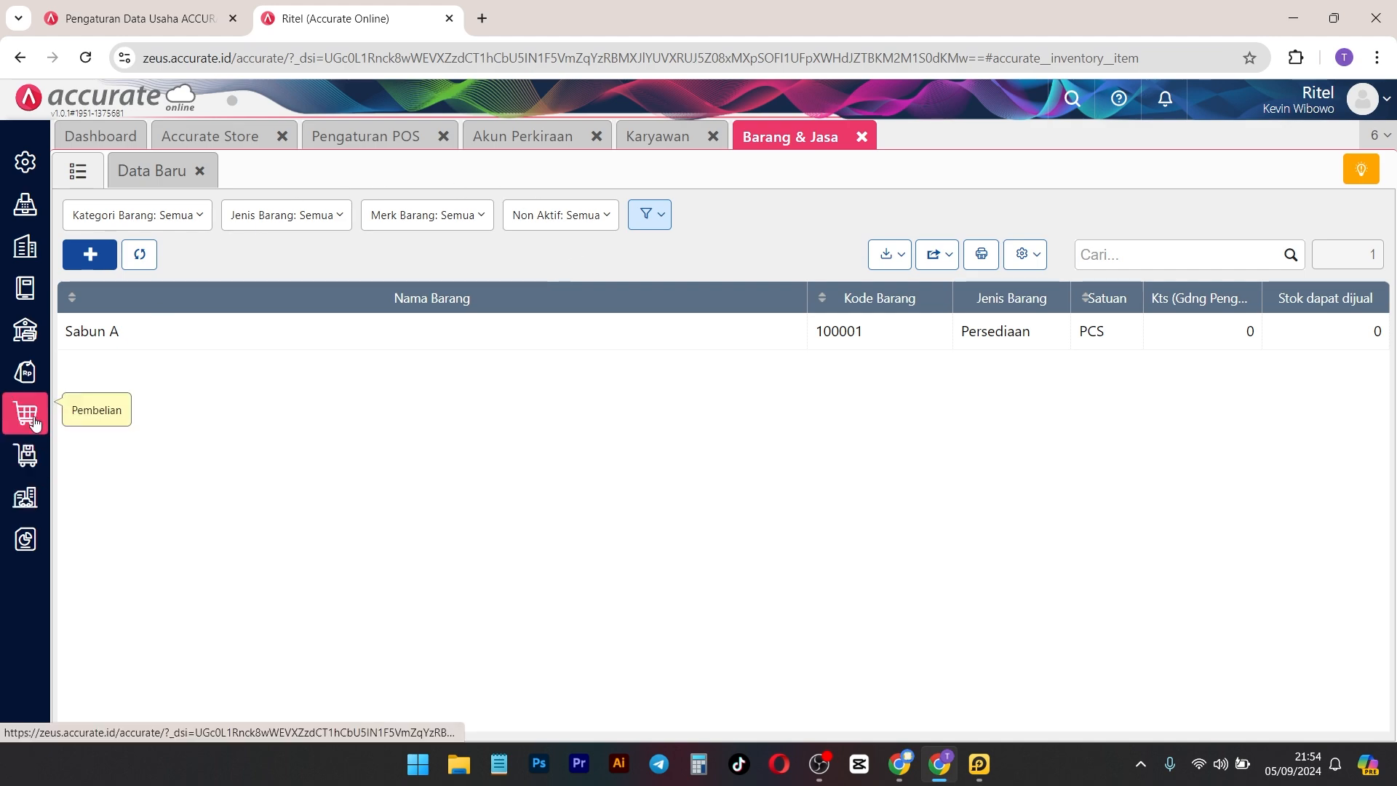
mouse_move(25, 372)
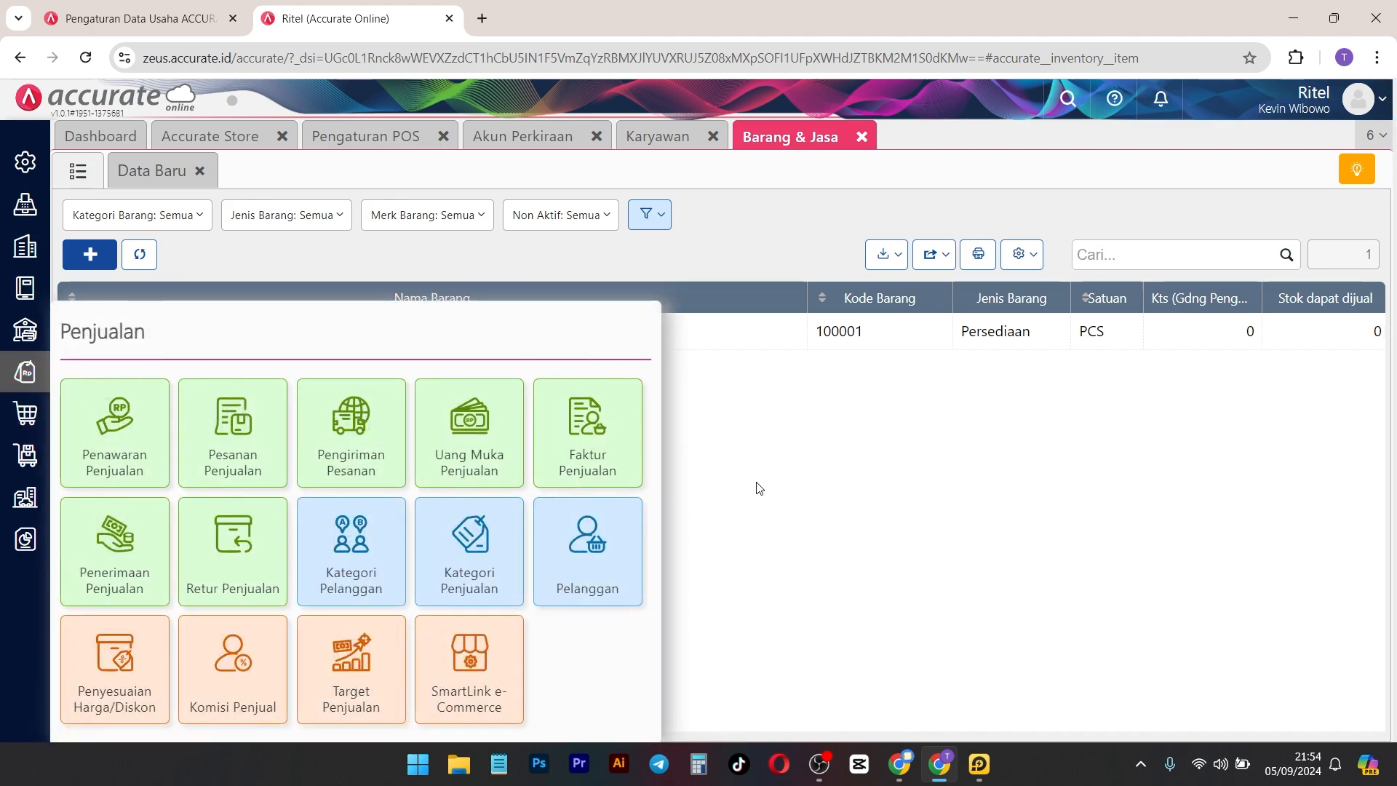
mouse_move(26, 413)
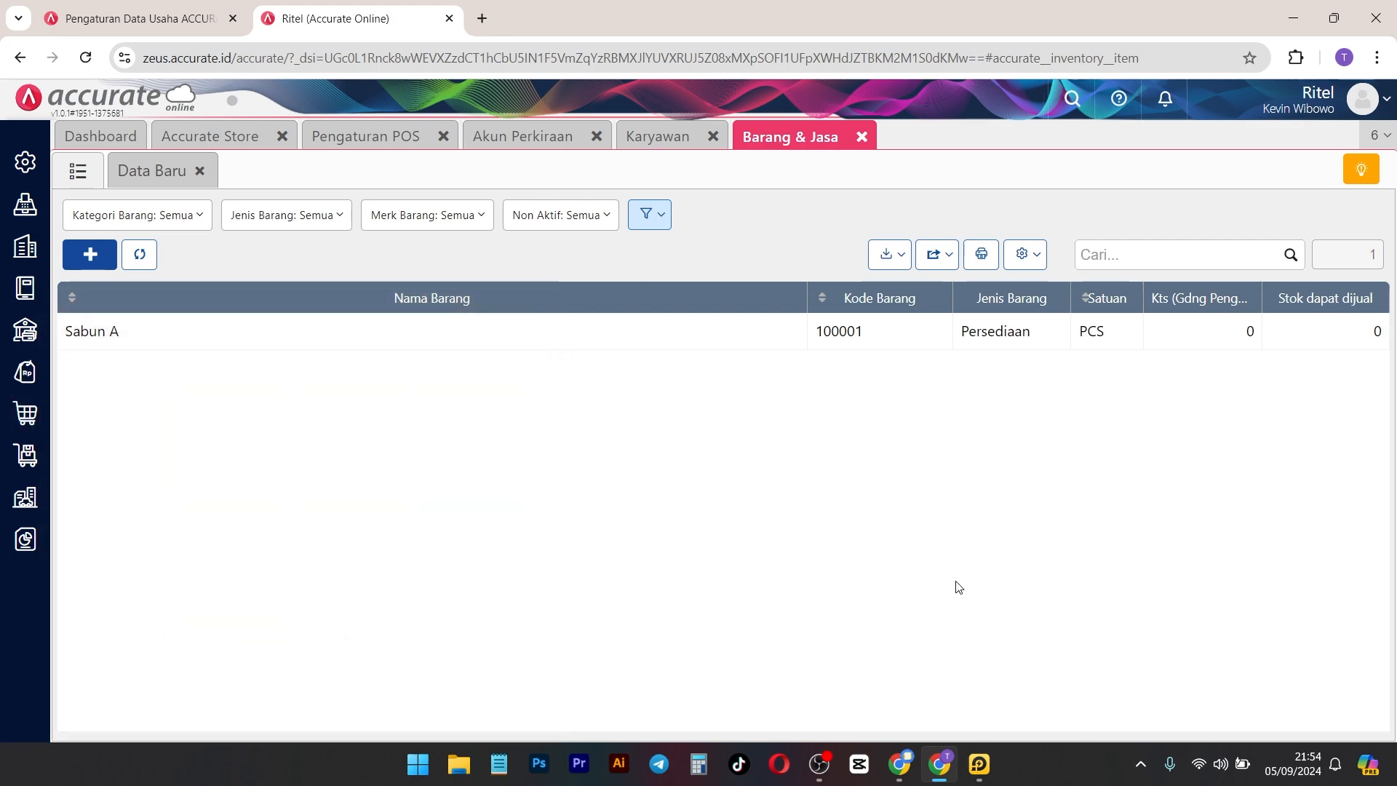
Step: Start an opening stock entry for Sabun A in the Utama warehouse, dated 01/09/2024, with a quantity of 100
click(691, 320)
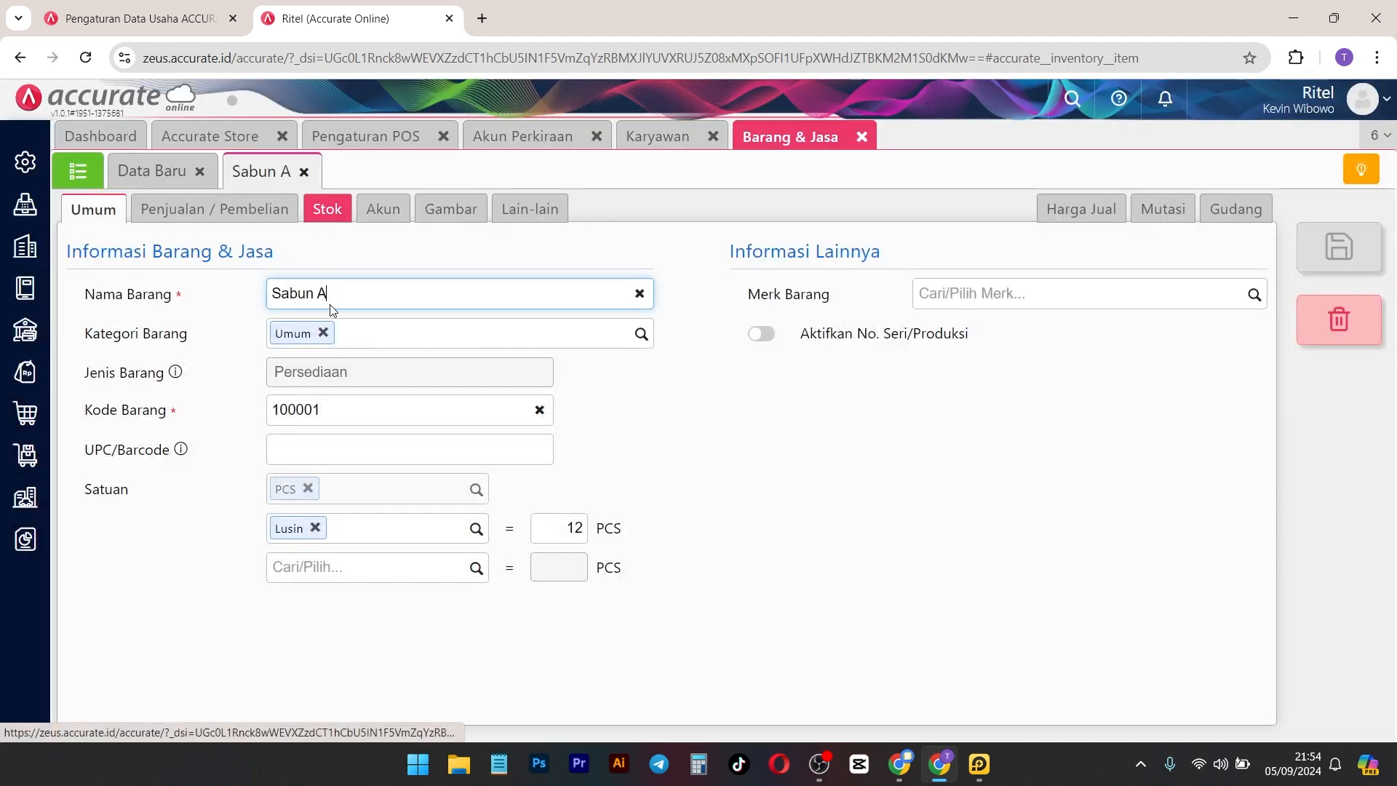
click(326, 209)
click(211, 252)
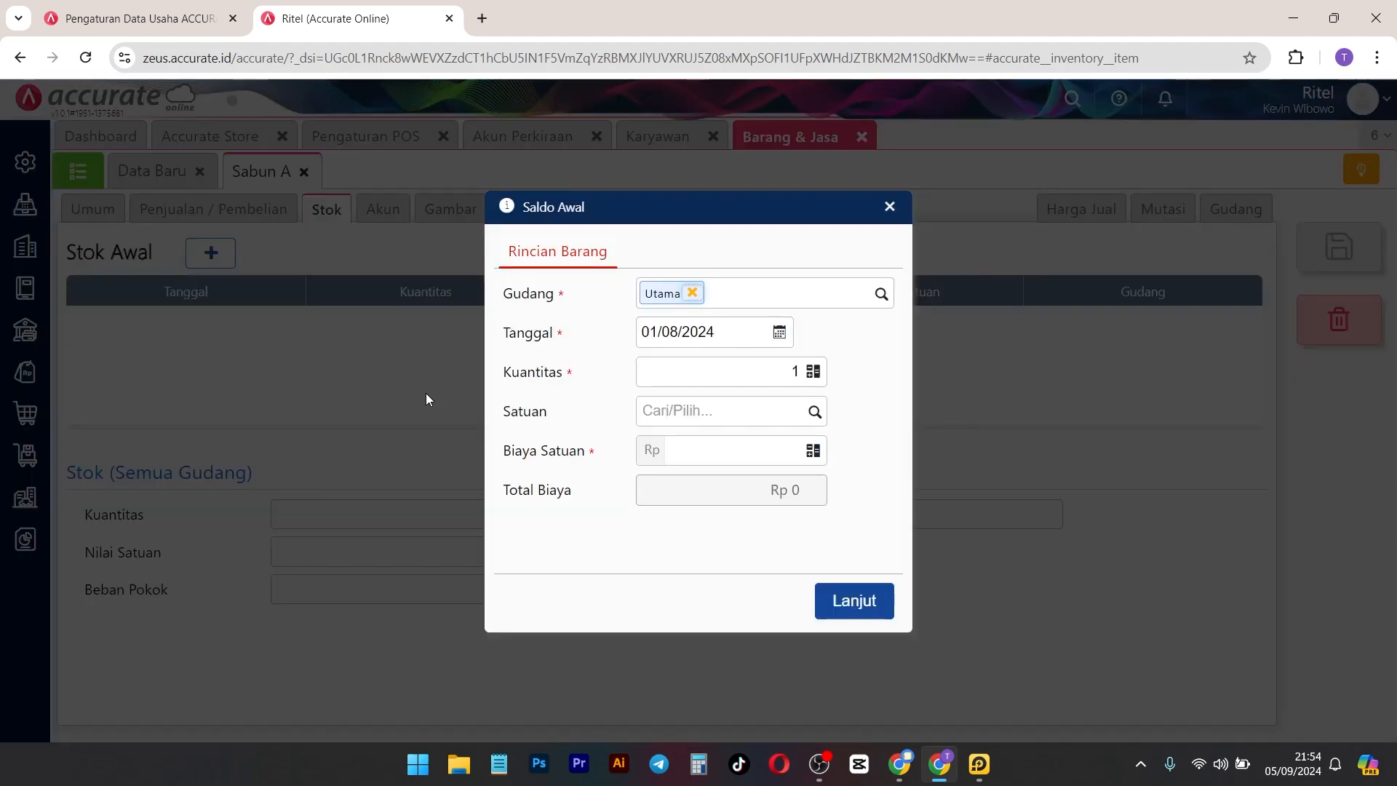
click(779, 332)
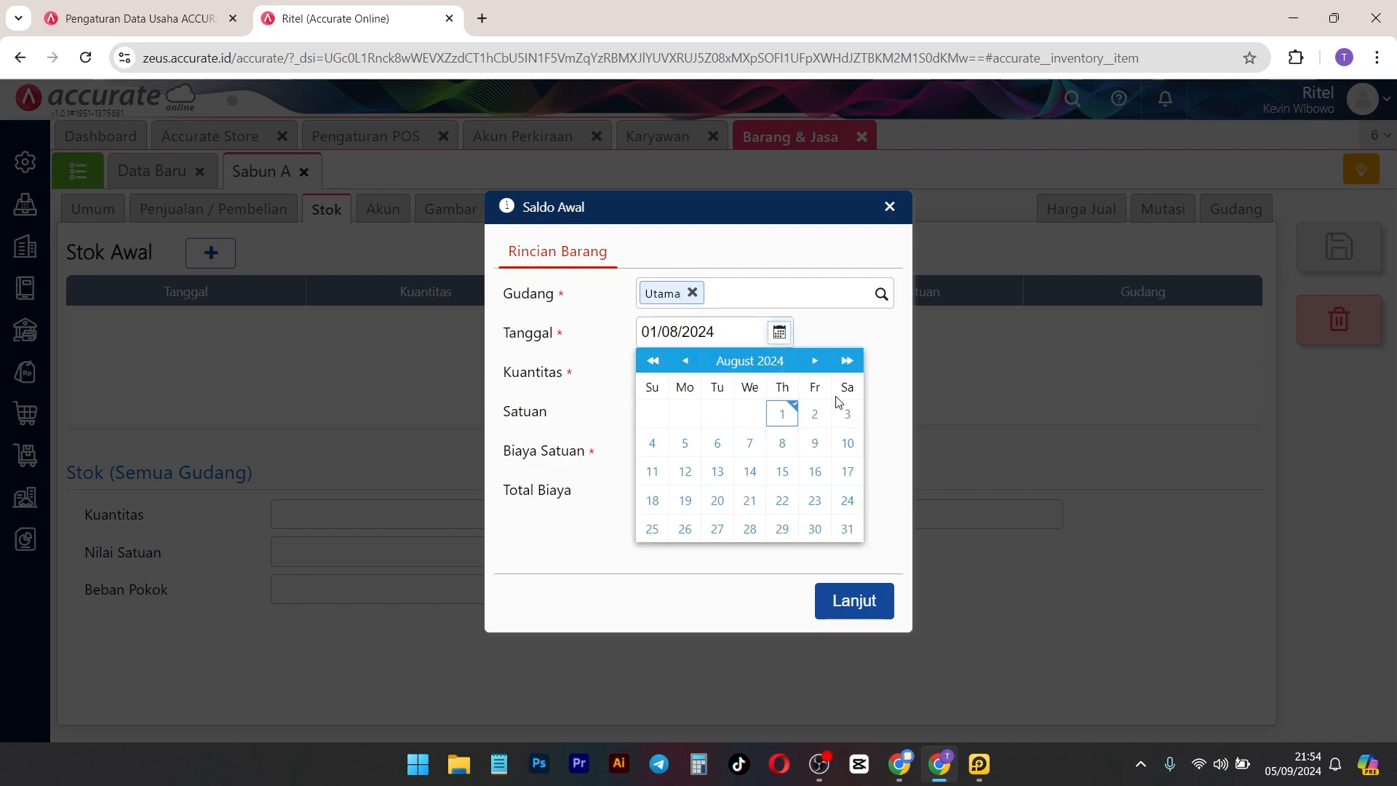
click(815, 360)
click(652, 413)
click(808, 379)
text(100)
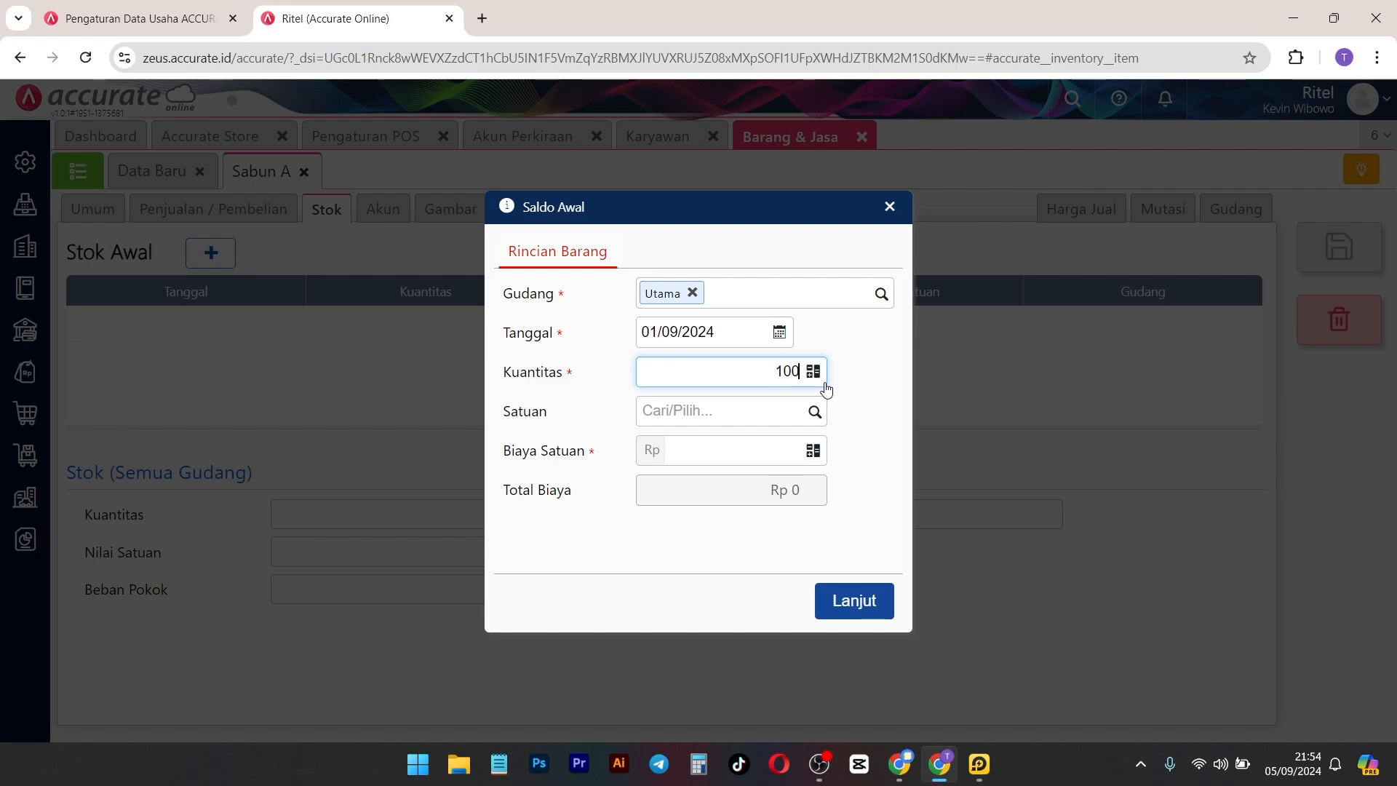
click(848, 404)
Step: Complete the opening stock entry with unit PCS and a unit cost of Rp 5.000, and save the item
click(815, 412)
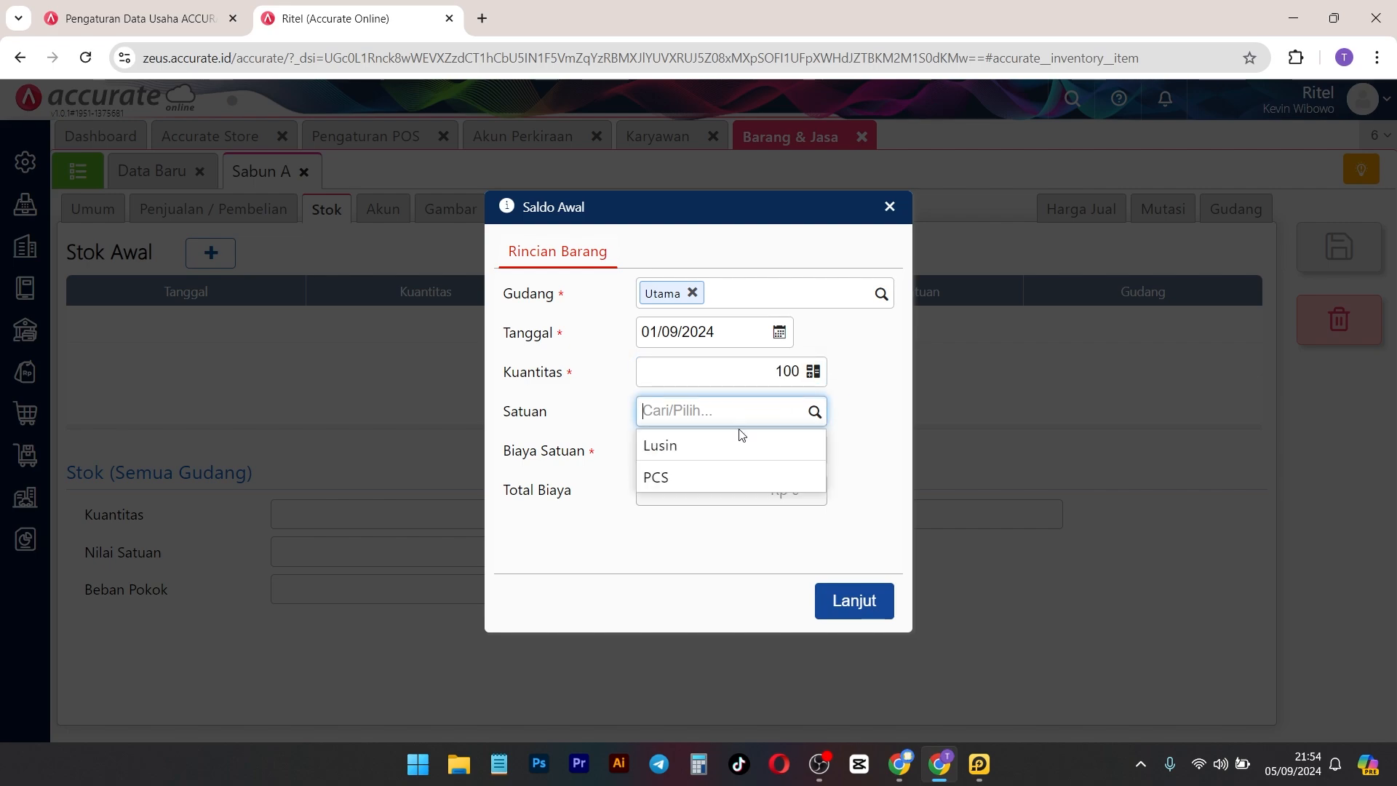
click(717, 478)
click(754, 450)
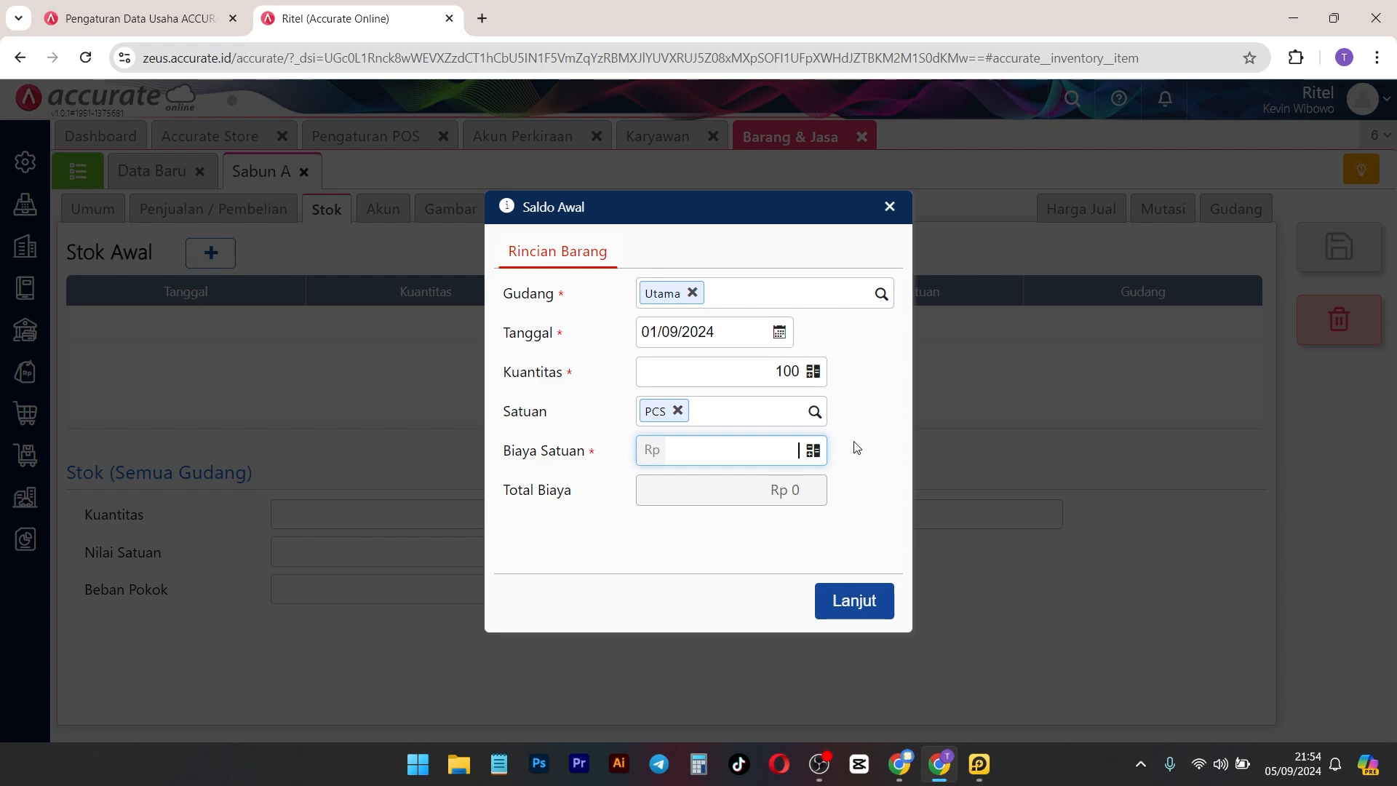
text(5.000)
click(848, 446)
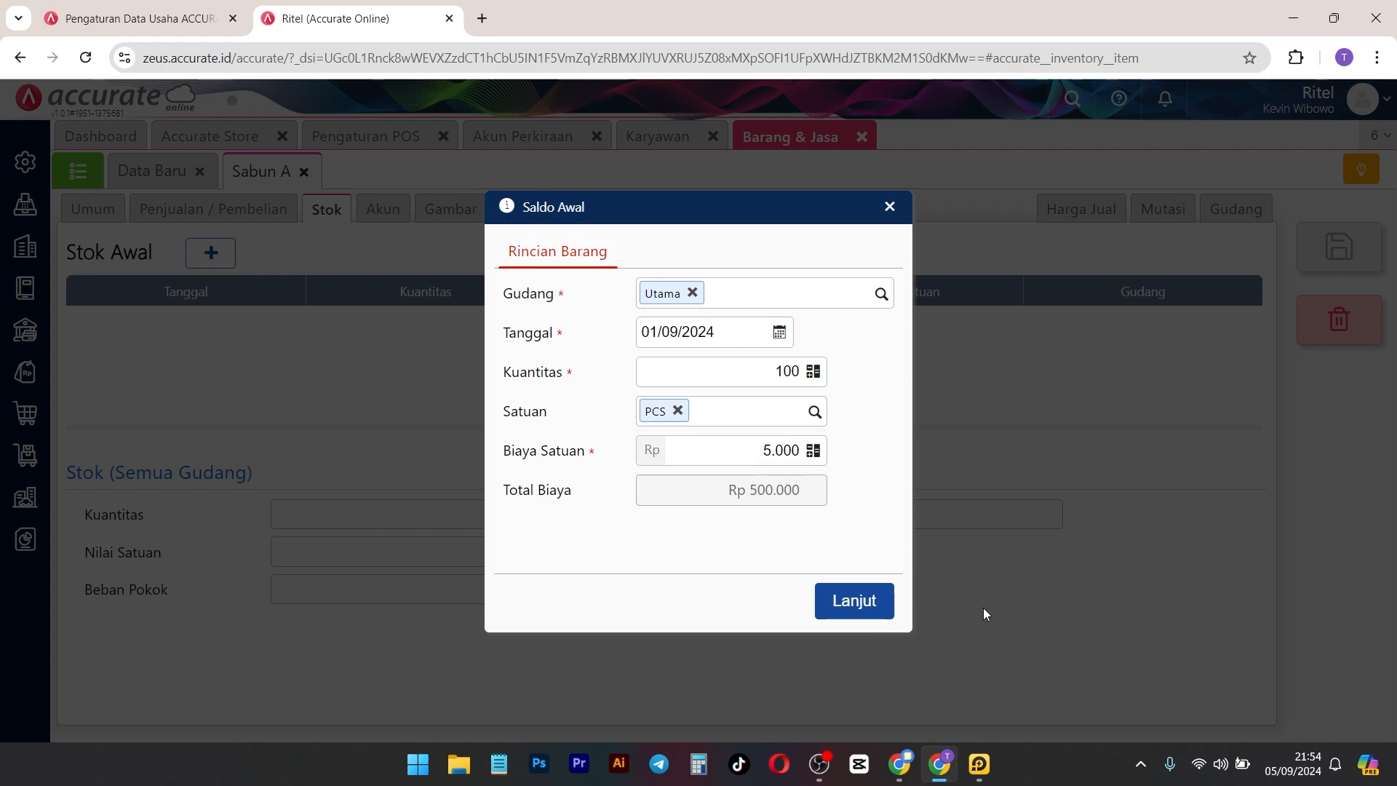
click(871, 602)
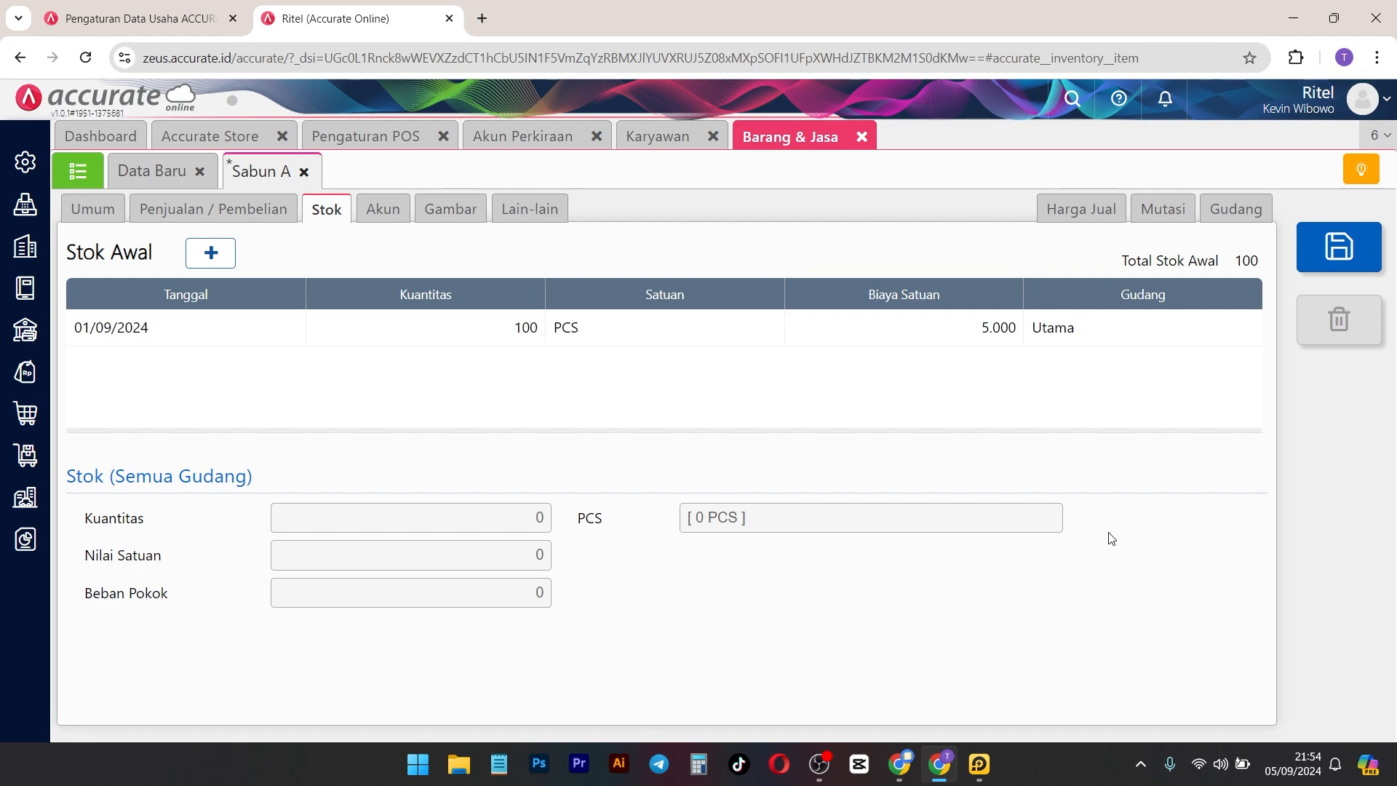
click(1310, 251)
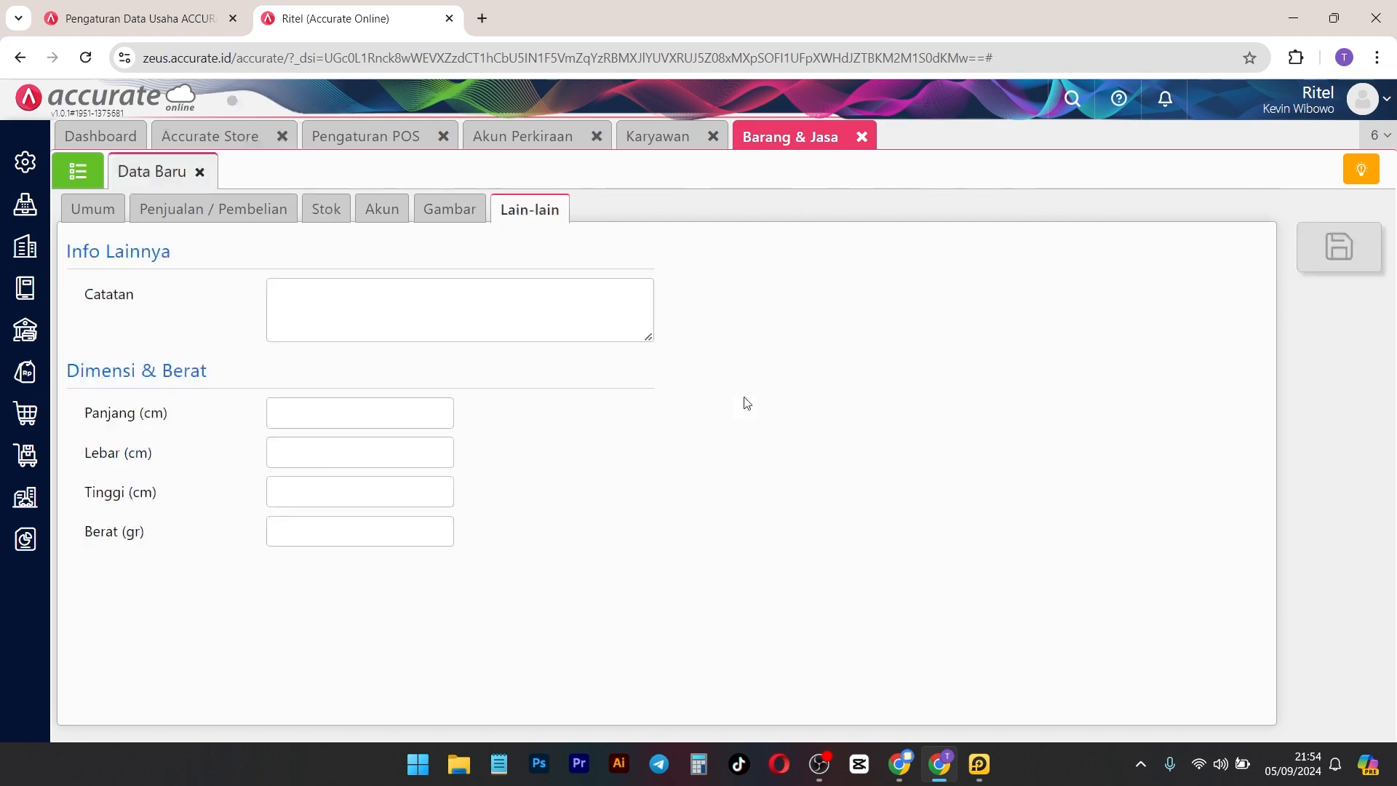
click(77, 171)
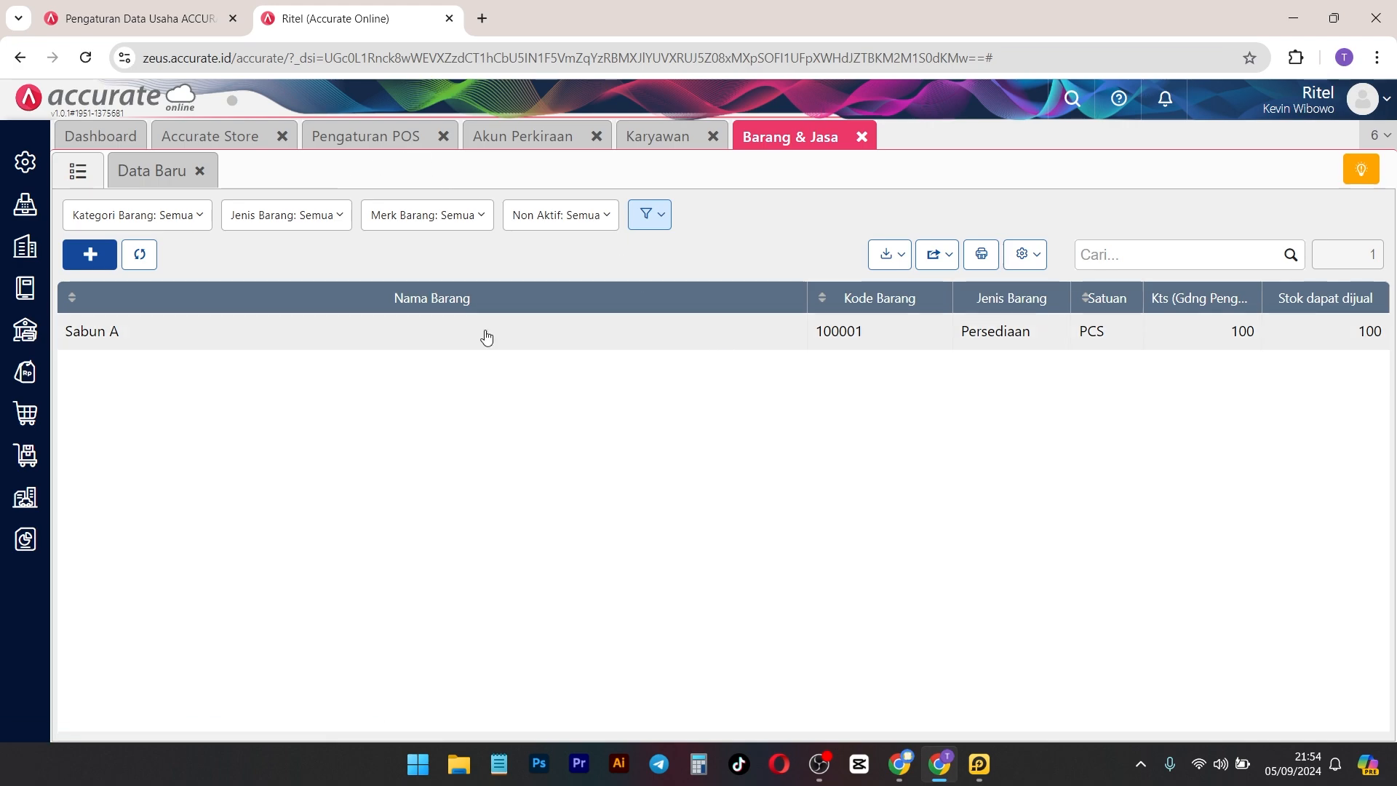
Step: Open Daftar Laporan, and close the Pengaturan POS, Akun Perkiraan, Accurate Store, Karyawan and Barang & Jasa pages
mouse_move(26, 539)
click(107, 659)
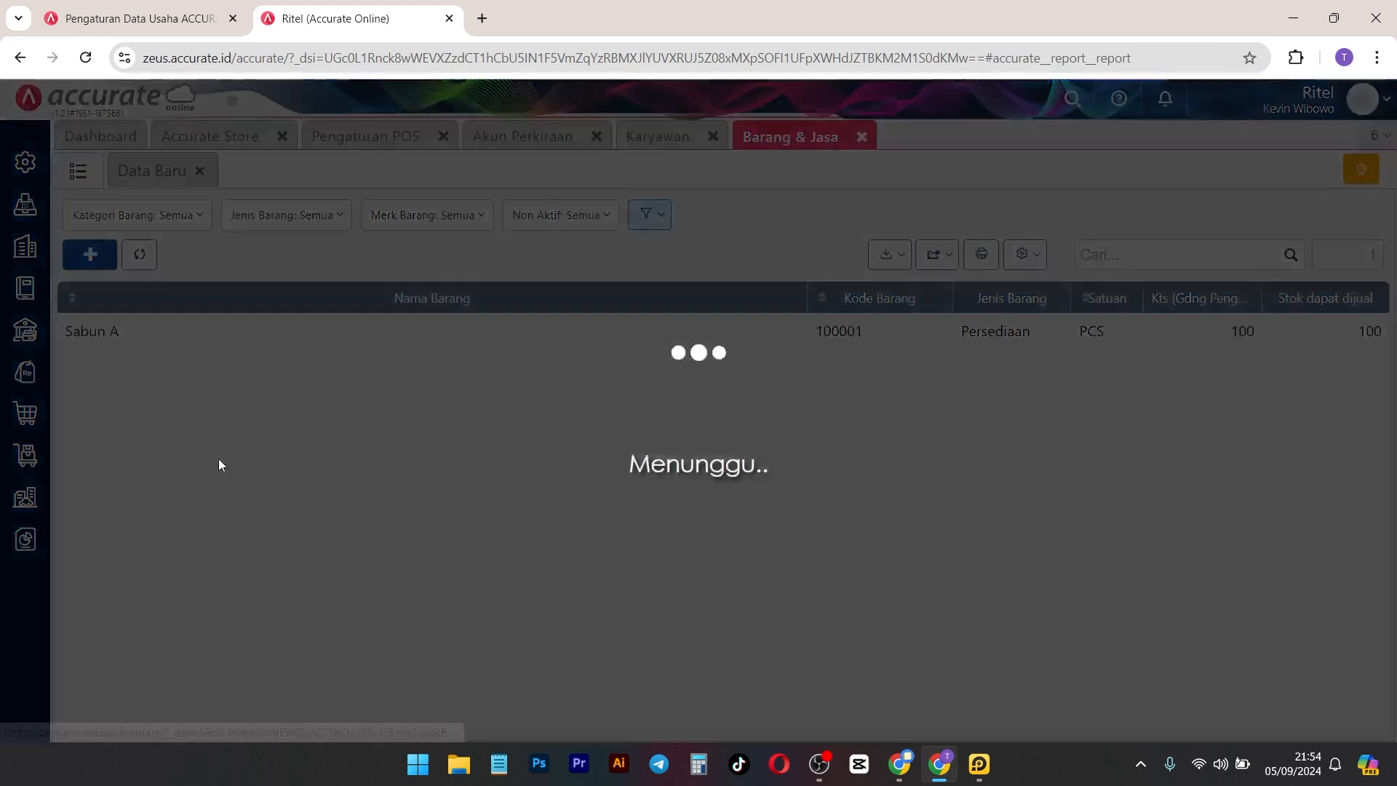
click(500, 141)
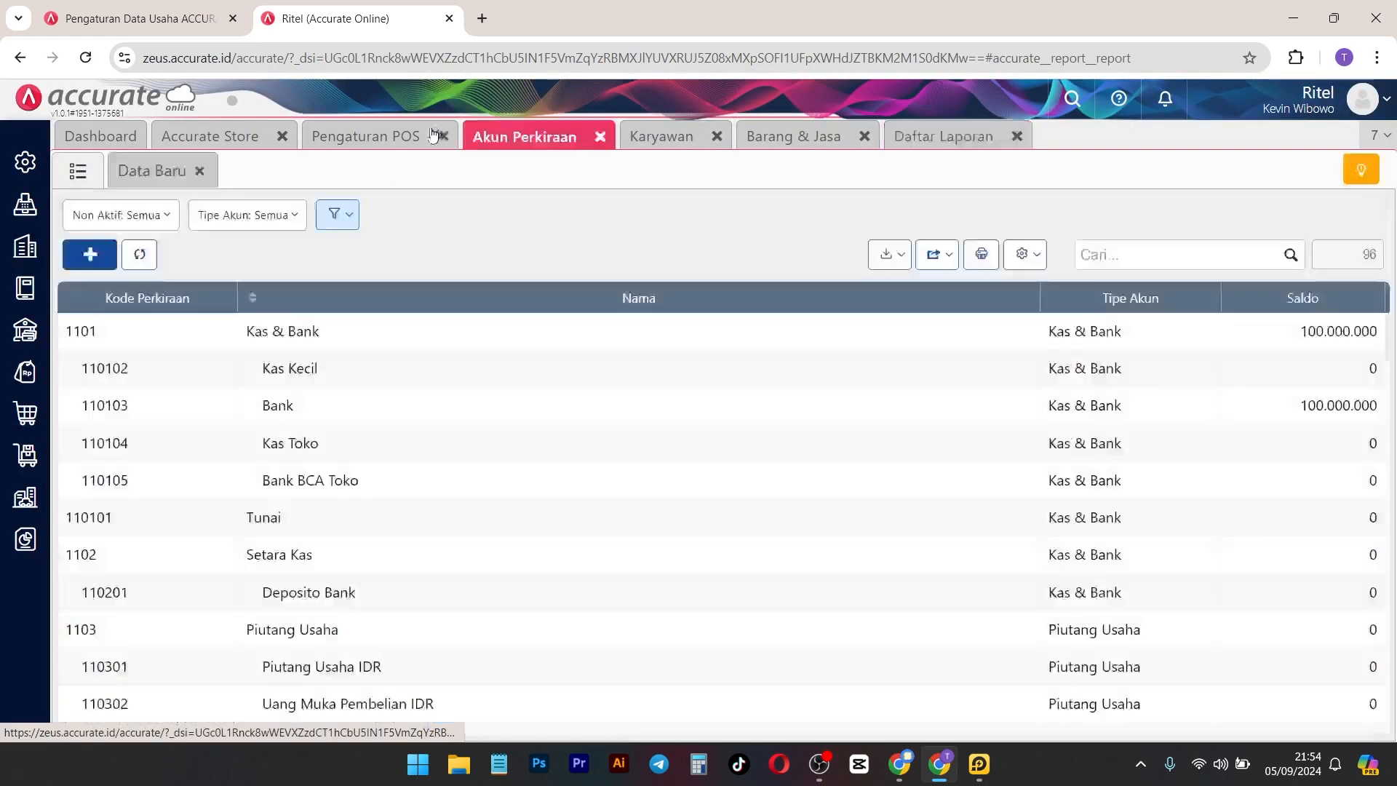
click(442, 136)
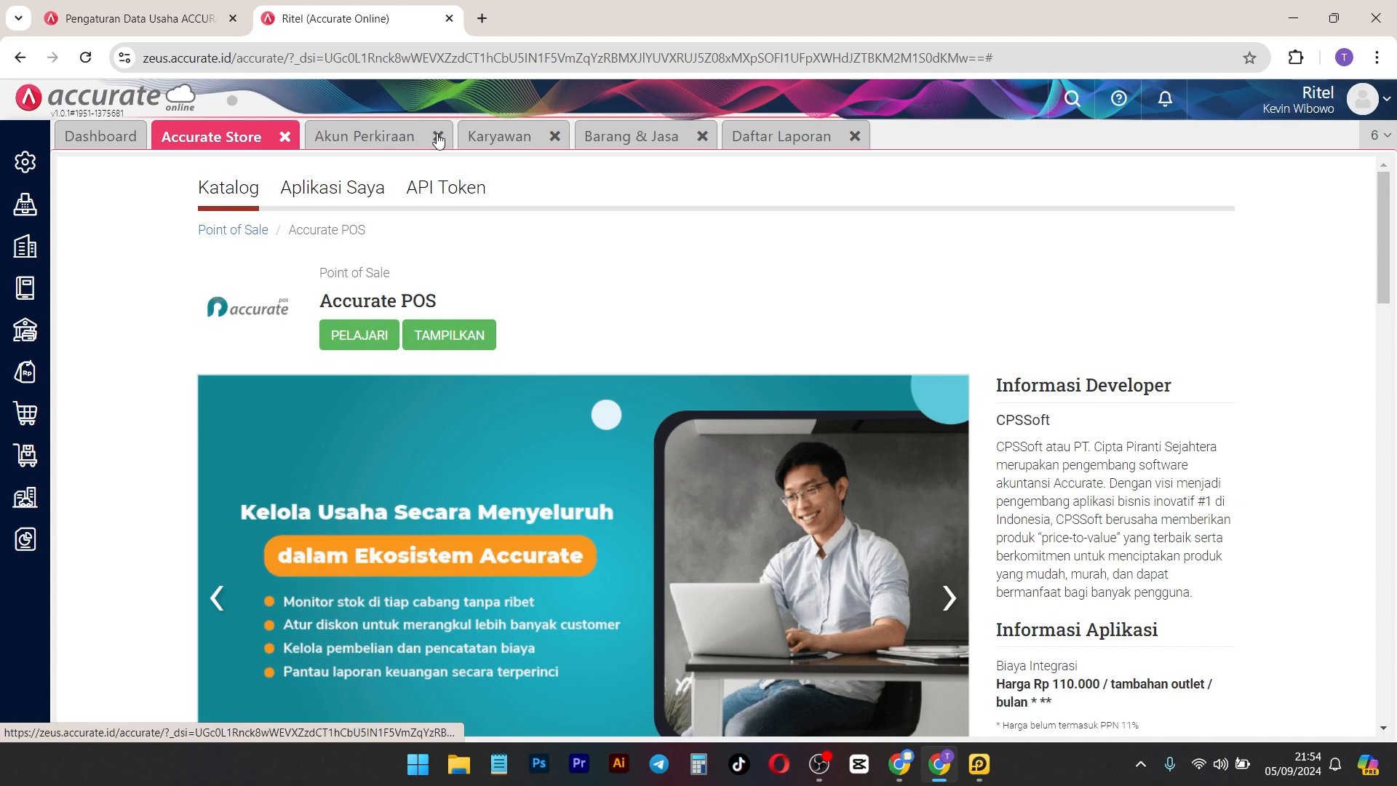
click(437, 137)
click(285, 137)
click(284, 138)
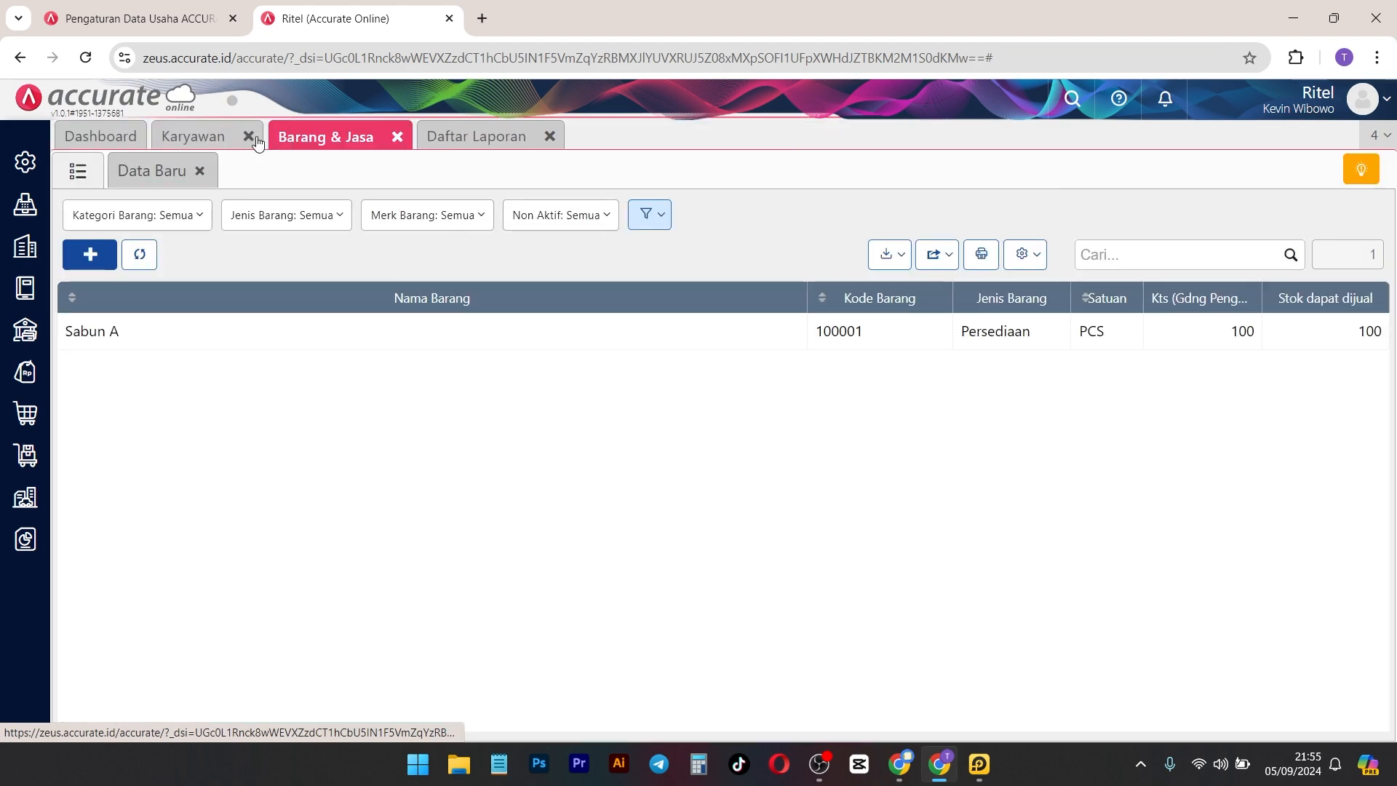
click(248, 137)
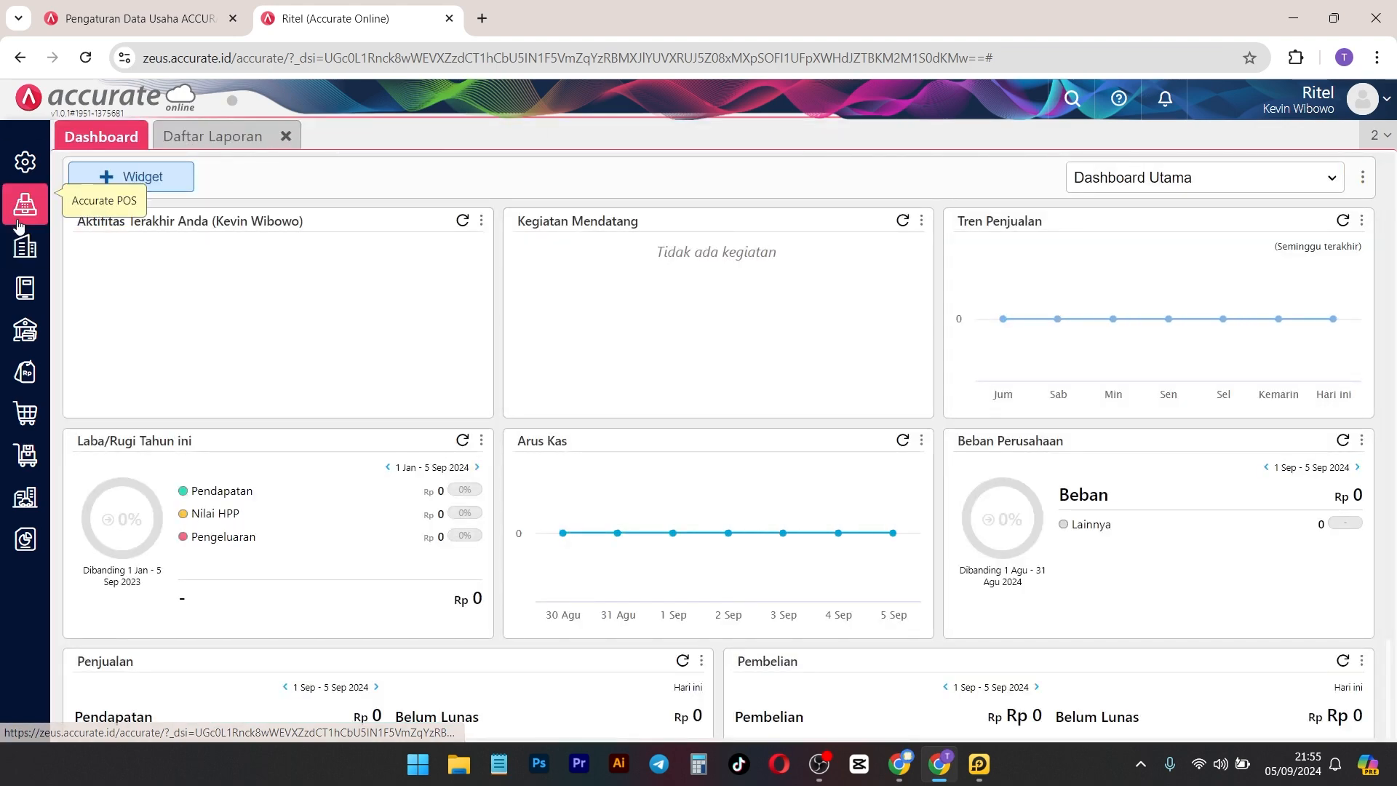
Step: Open the POS settings and view the POS device details for Kantor Pusat, closing them when finished
mouse_move(26, 204)
click(115, 312)
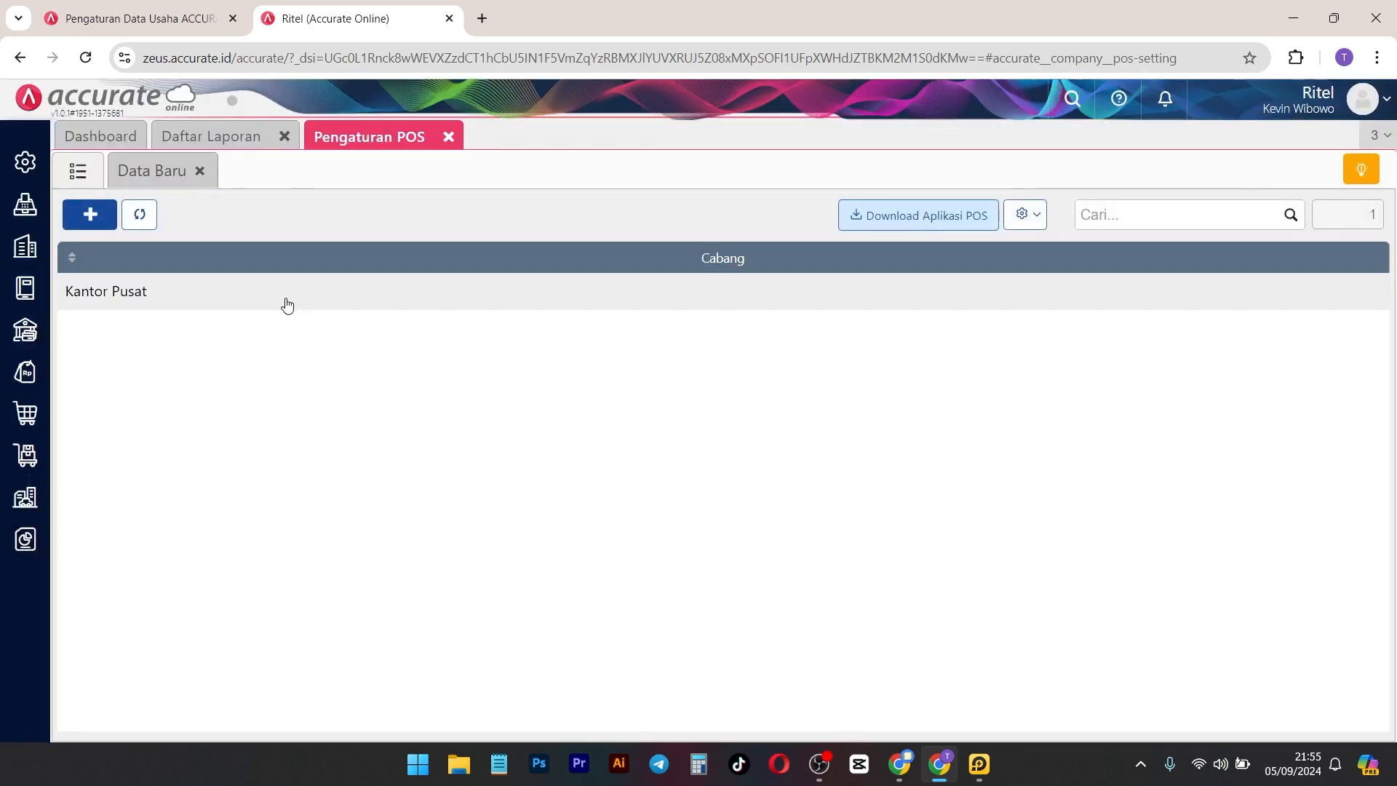
click(283, 300)
click(838, 258)
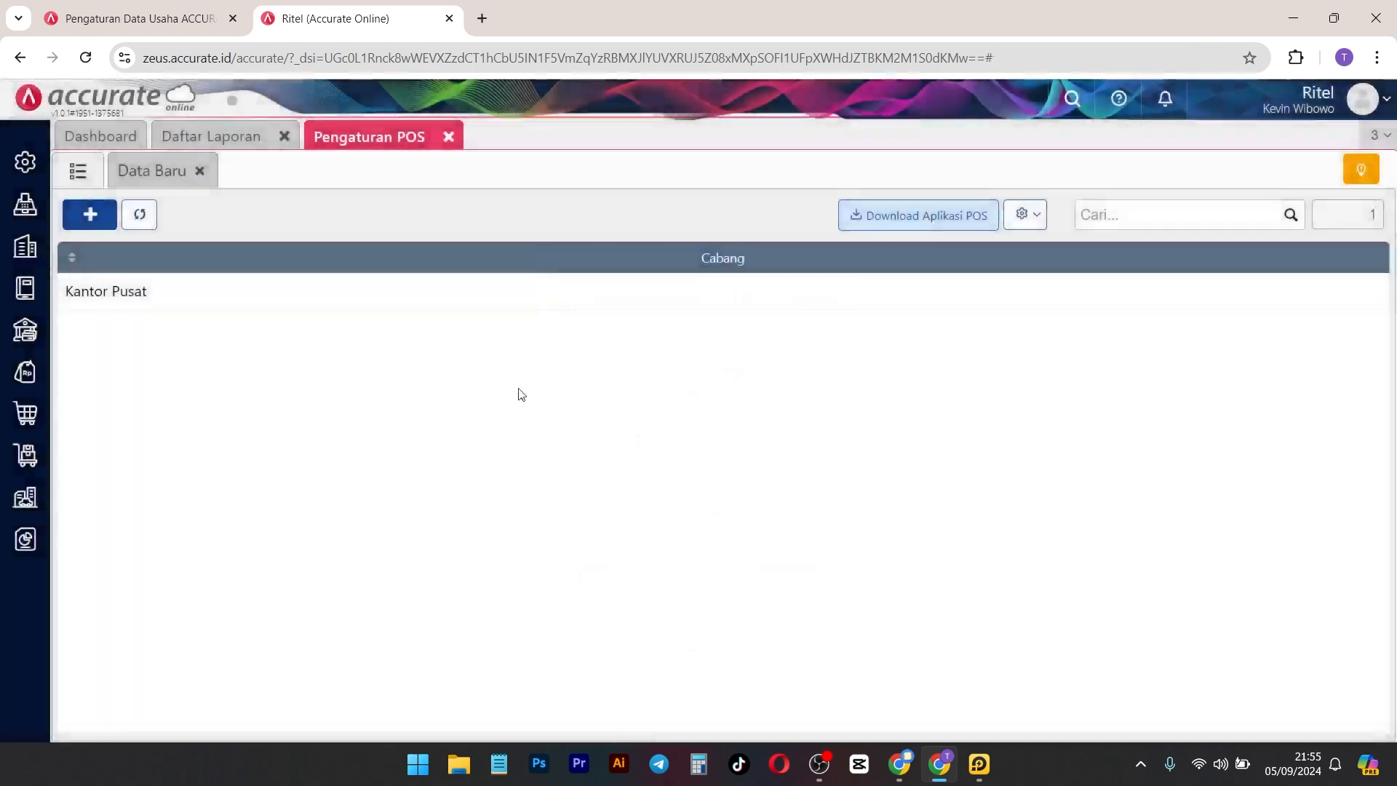
Step: Generate the Laba/Rugi (Standar) report for 01/09/2024 to 05/09/2024 across all branches and look through it
click(215, 136)
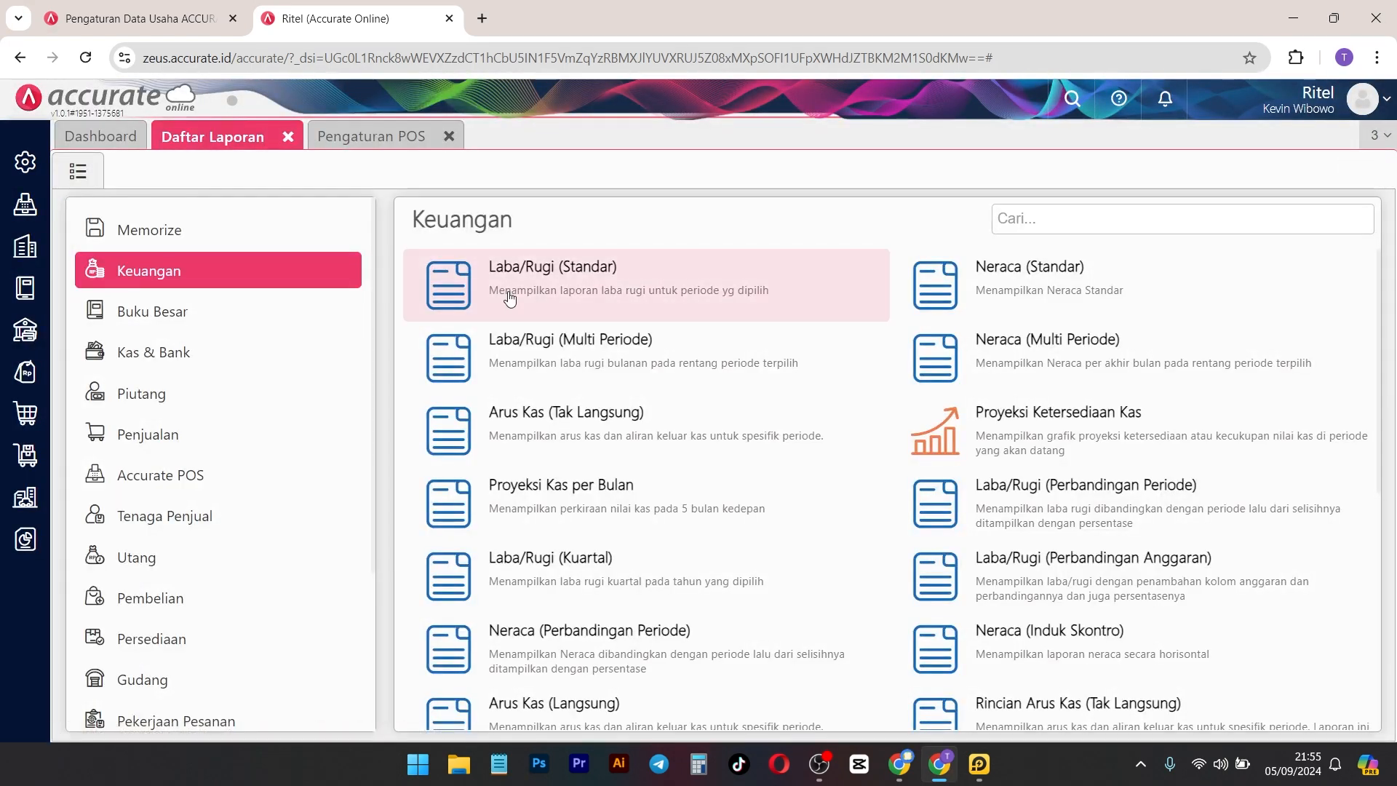
click(655, 292)
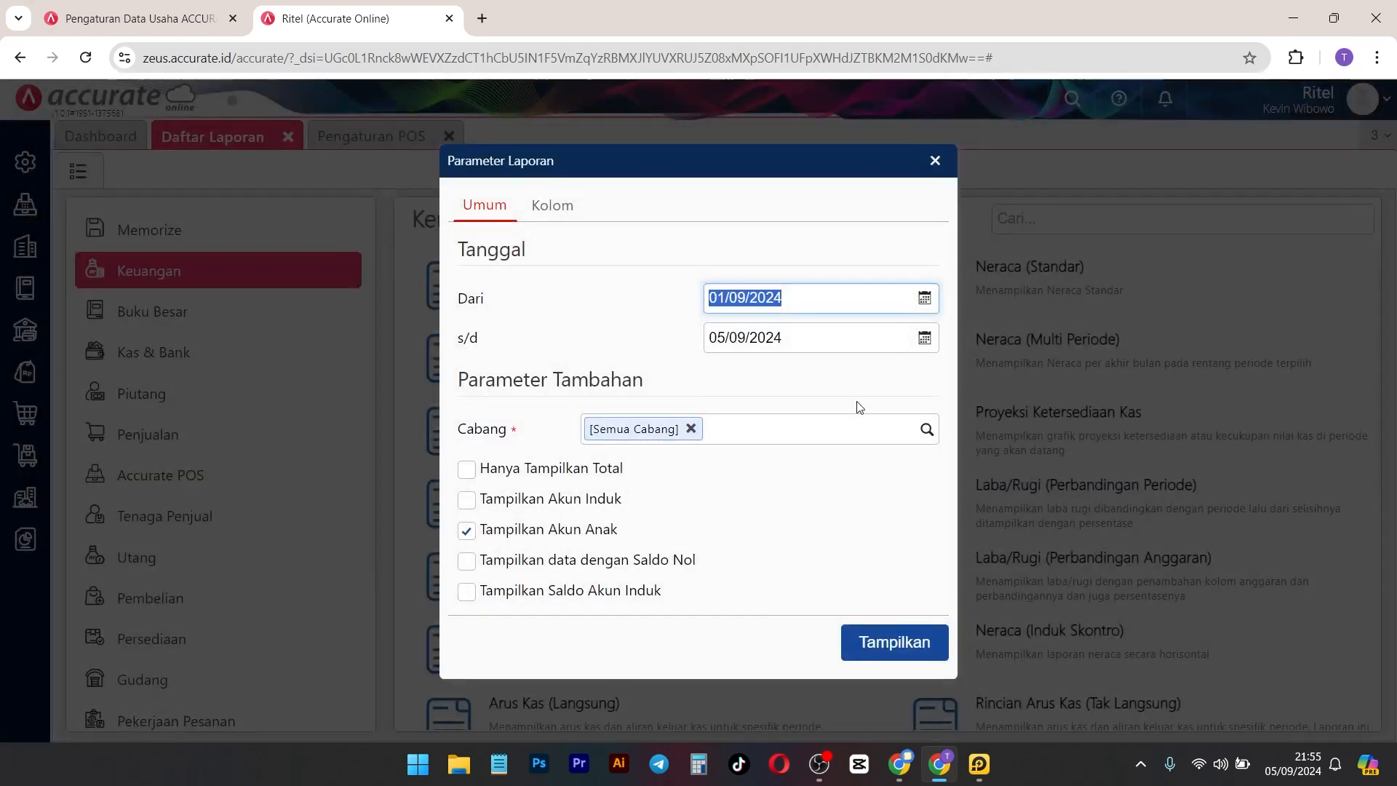
click(901, 638)
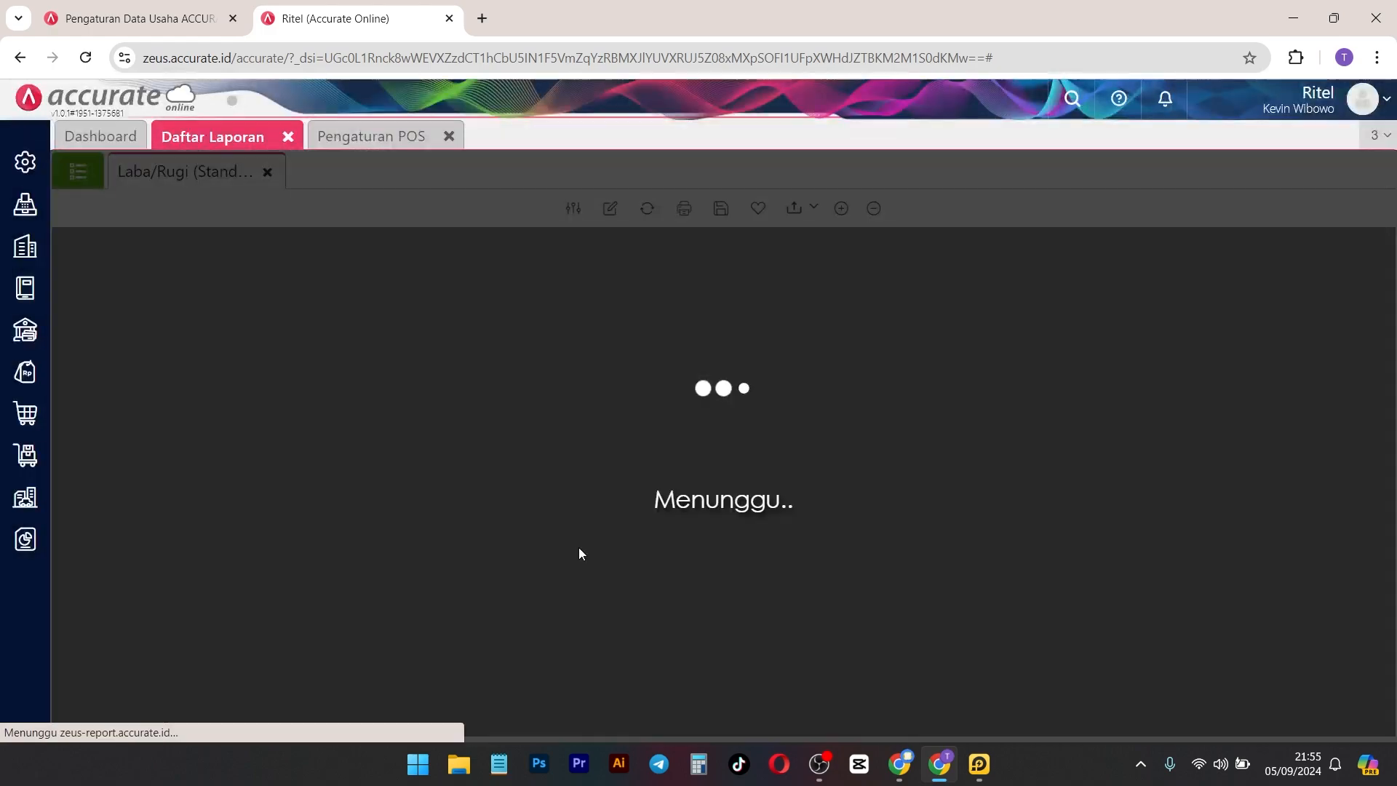
scroll(737, 513, down, 5)
scroll(737, 512, up, 5)
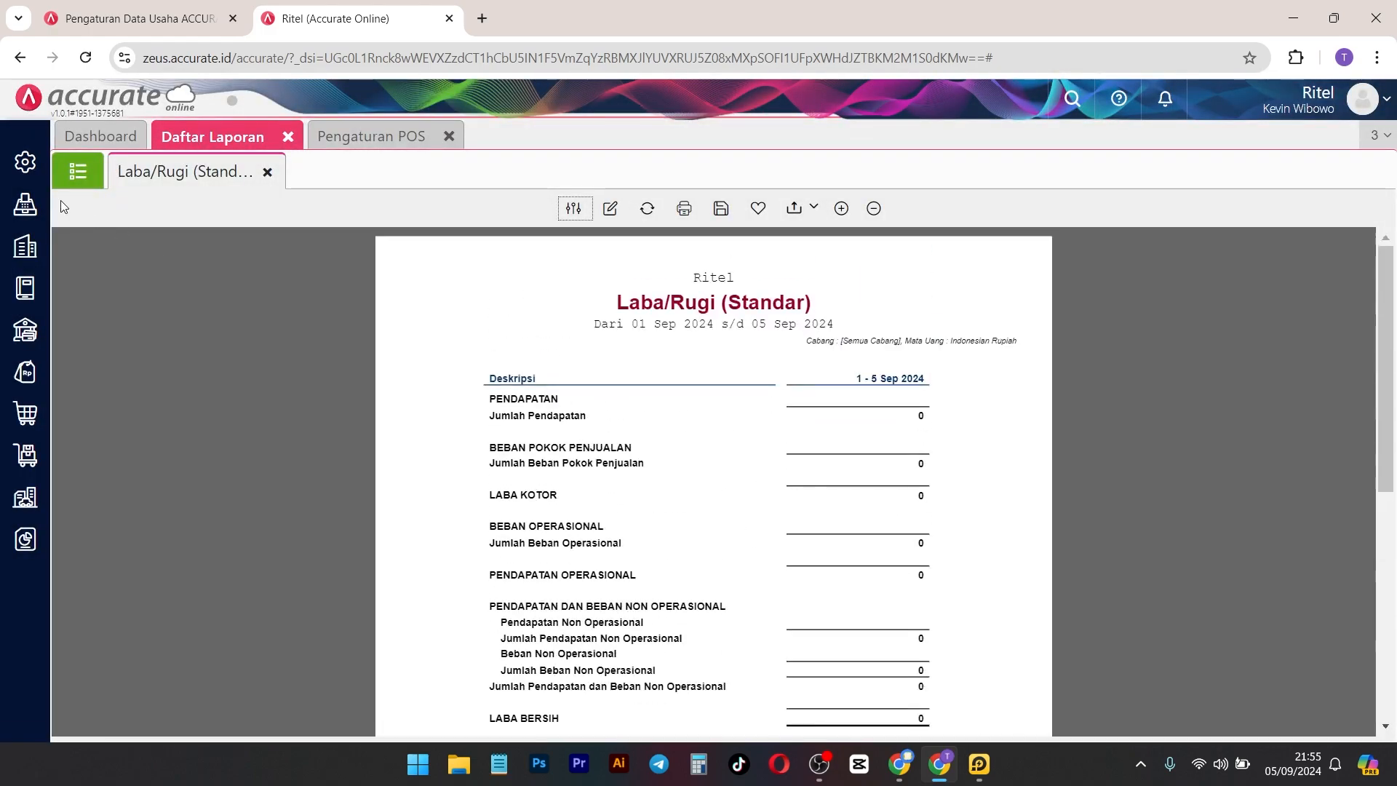
Step: Generate the Neraca (Induk Skontro) balance sheet from the financial reports
click(78, 171)
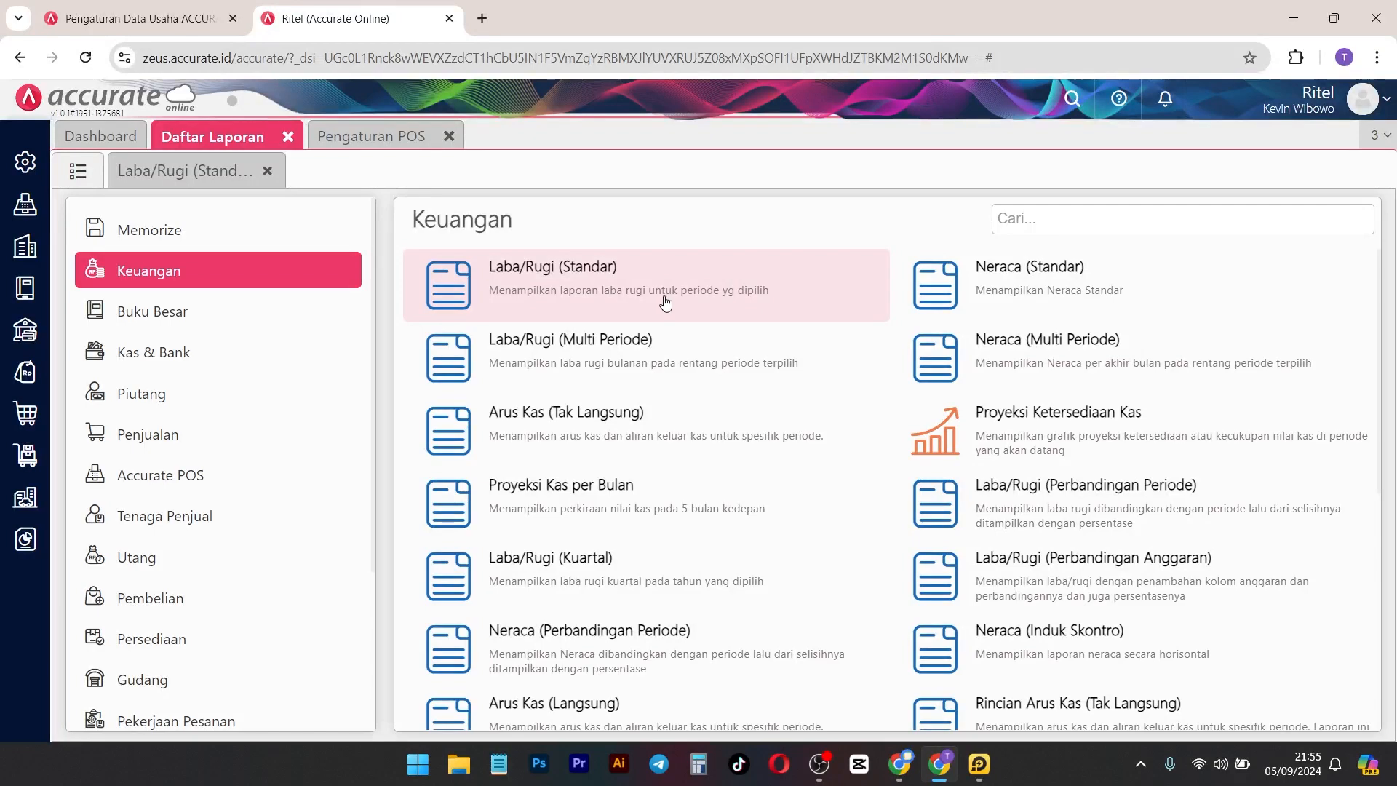
scroll(873, 473, down, 1)
click(1060, 547)
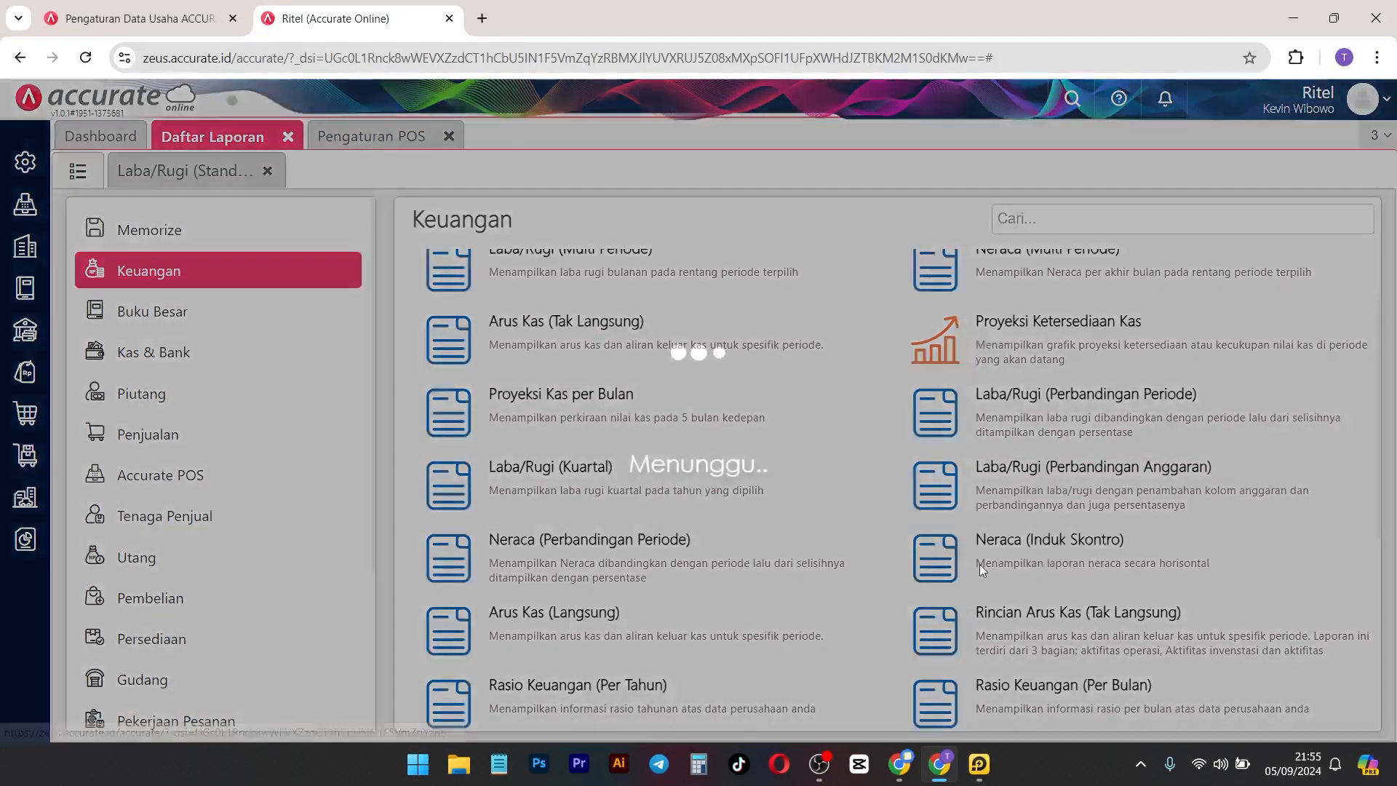
click(880, 604)
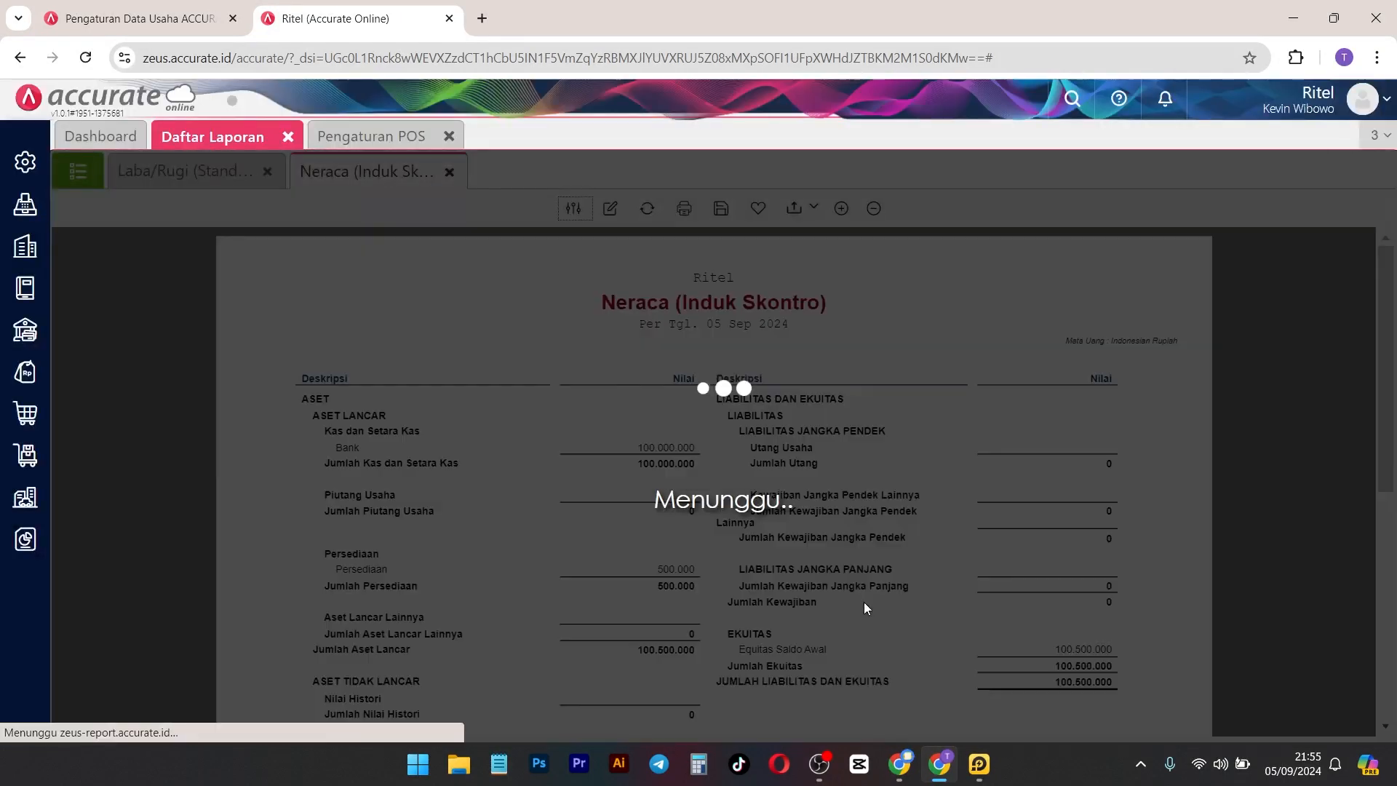
scroll(455, 362, up, 2)
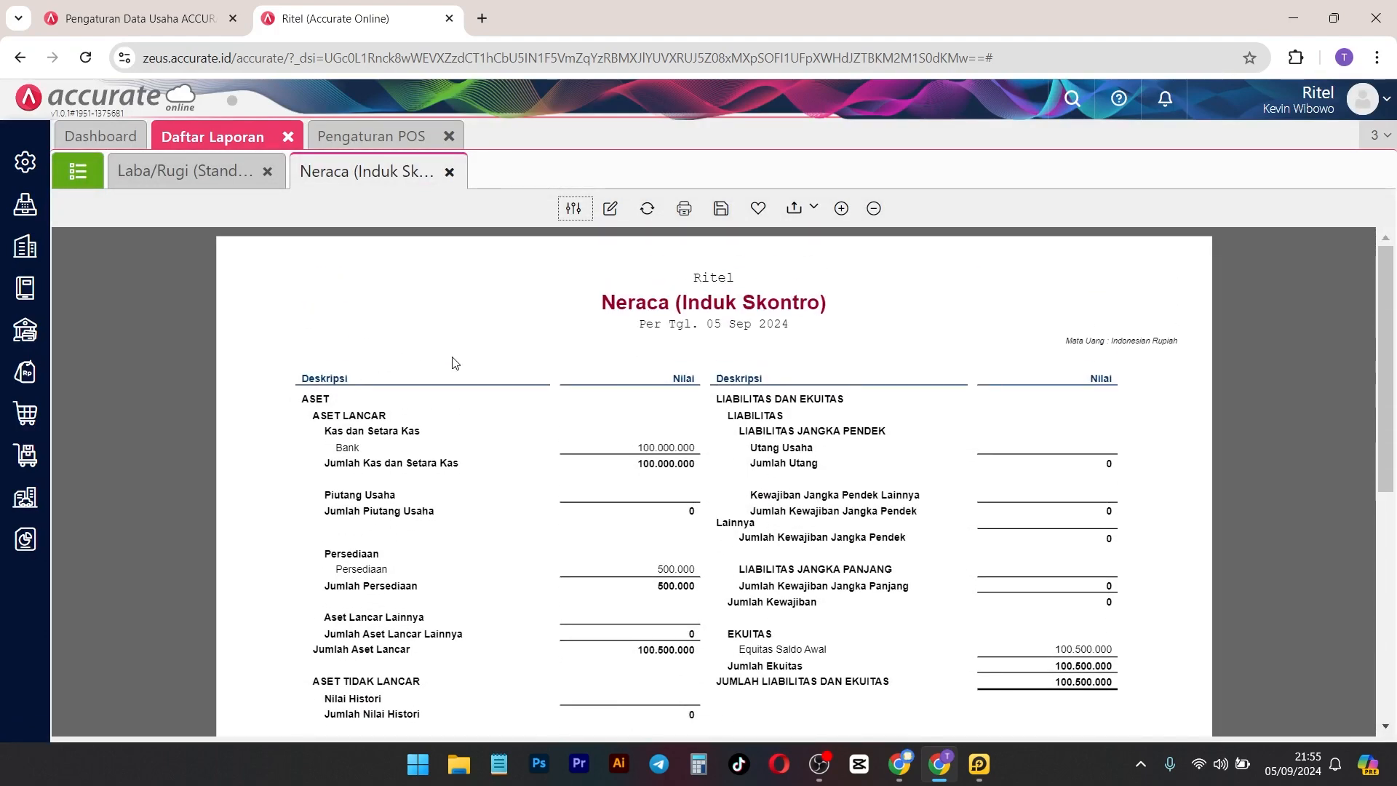
Step: Examine the Bank and Persediaan lines and their amounts in the balance sheet
drag(367, 450, 313, 448)
drag(649, 447, 535, 460)
scroll(524, 493, down, 2)
drag(433, 459, 313, 458)
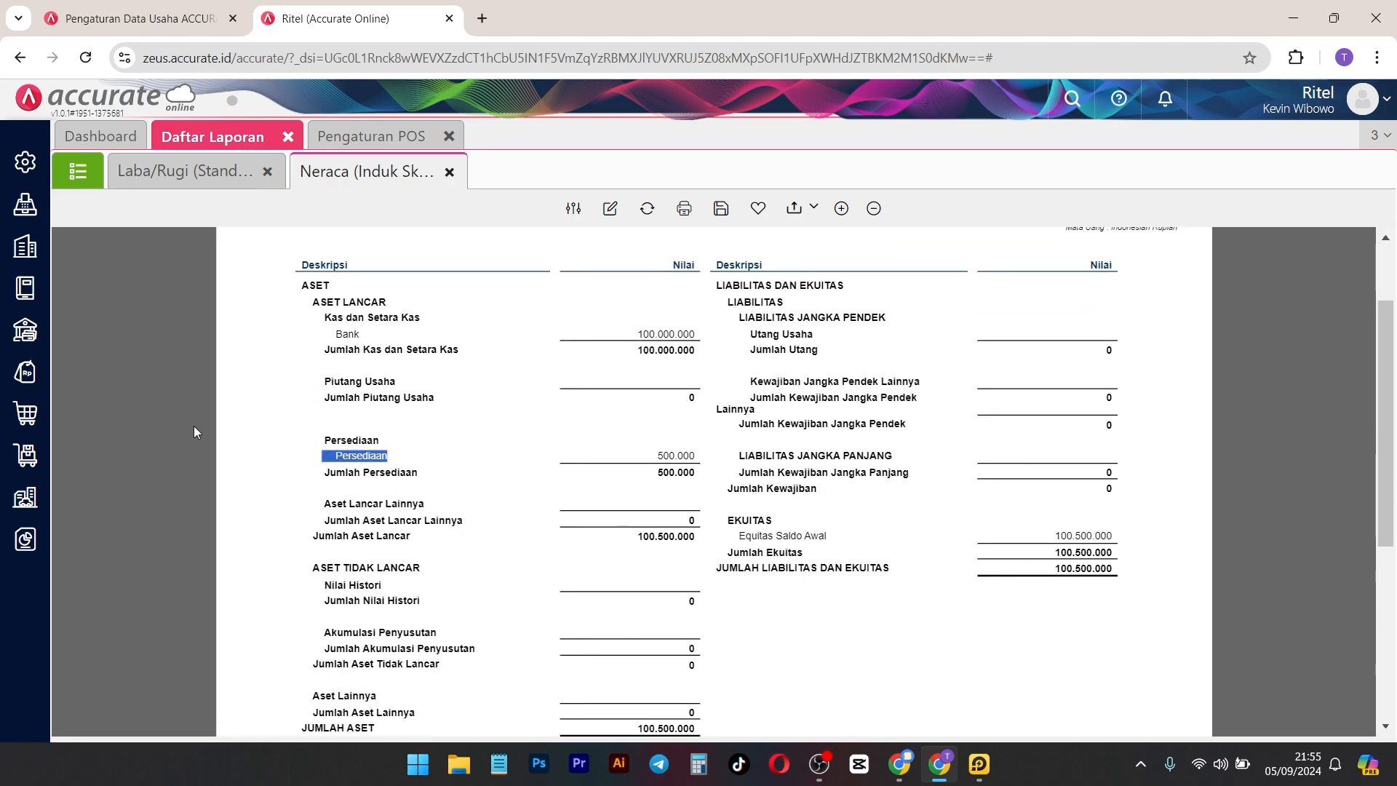
drag(615, 463, 770, 472)
scroll(770, 471, up, 2)
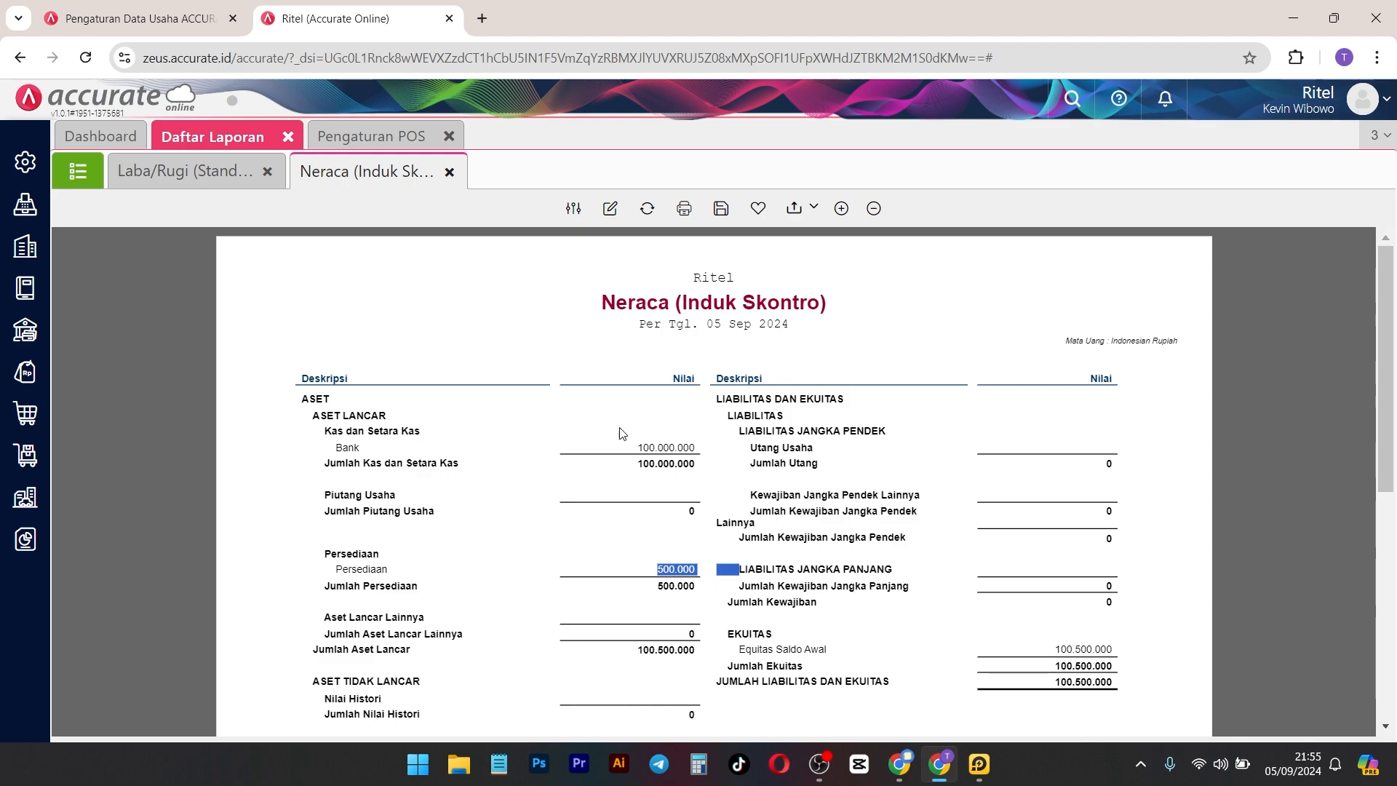
Step: Return to Pengaturan POS, then switch to LDPlayer, leave the Play Store and launch Accurate POS
click(371, 137)
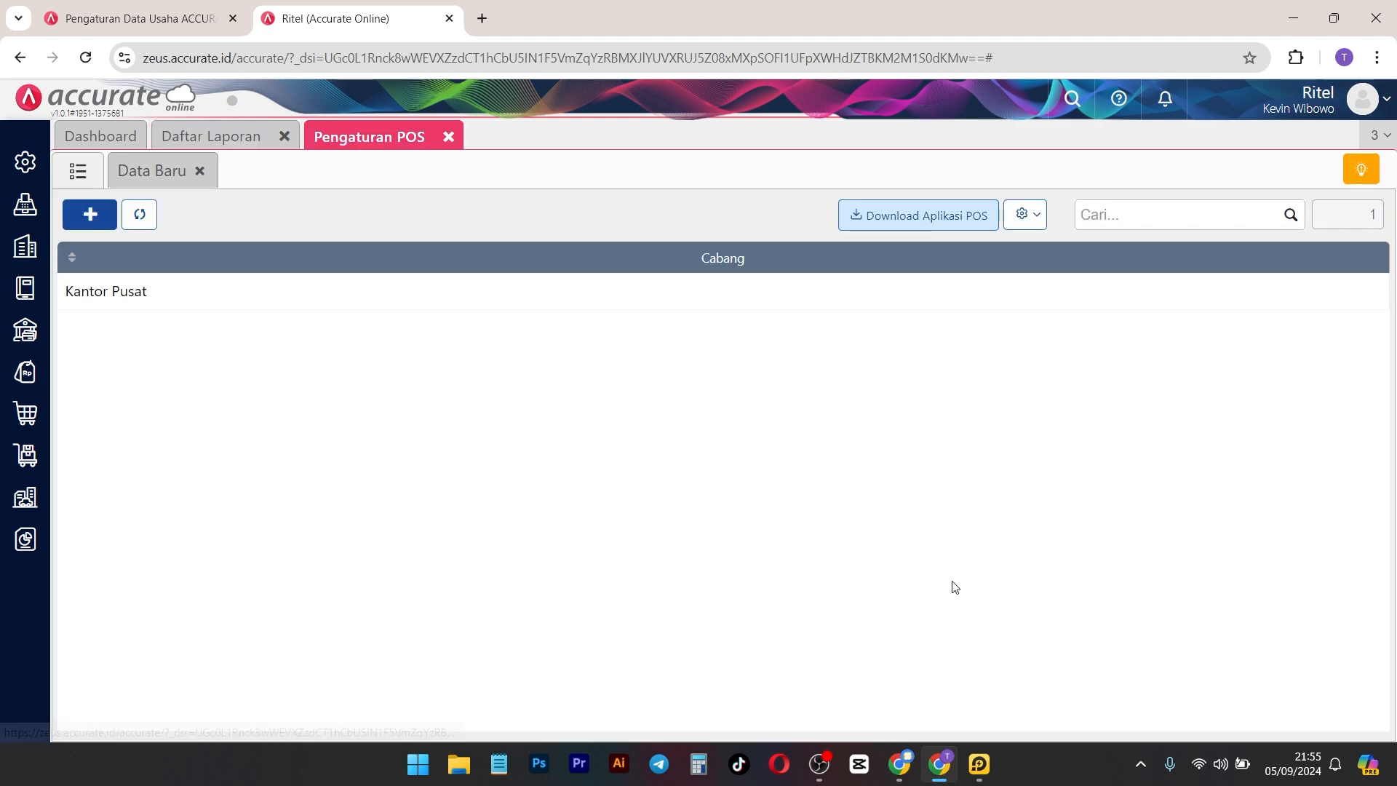
click(979, 764)
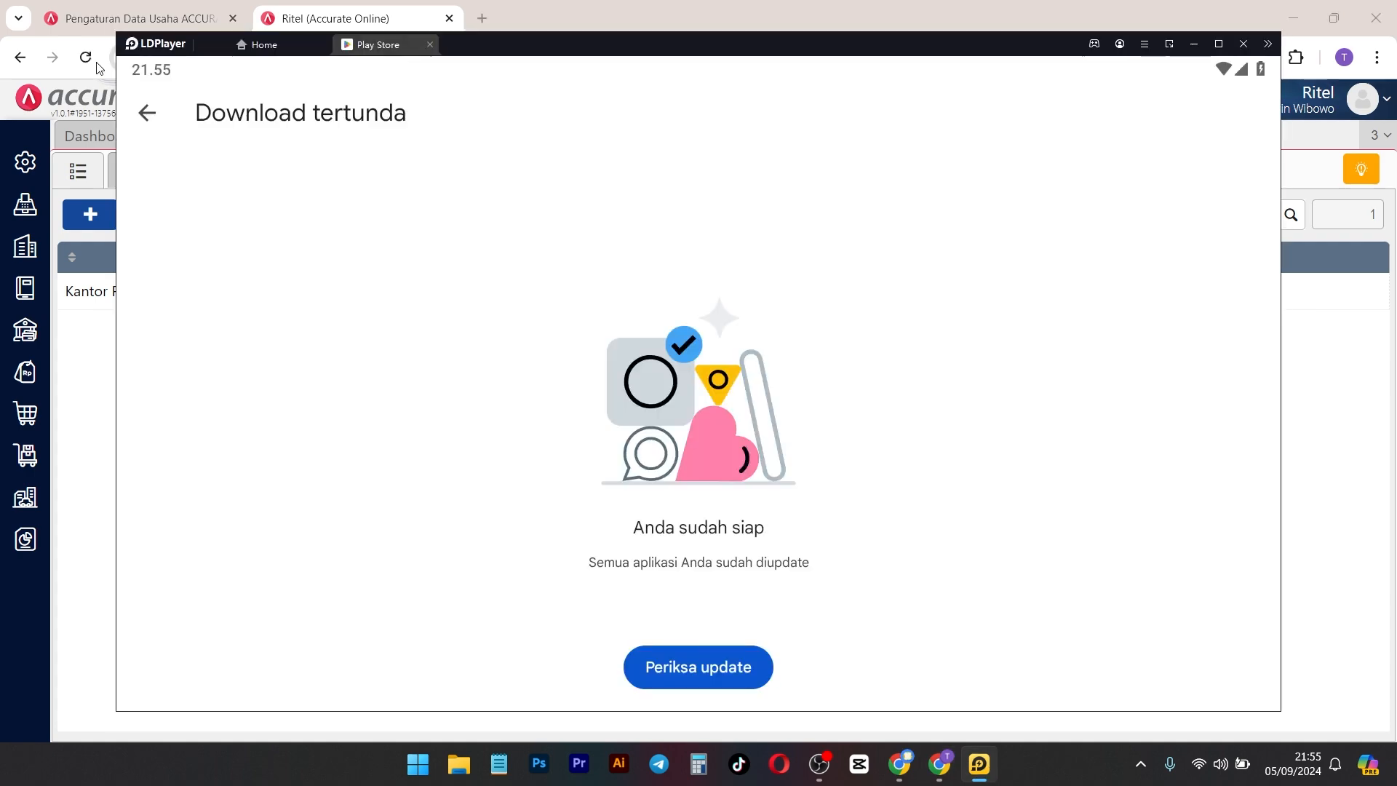
click(148, 114)
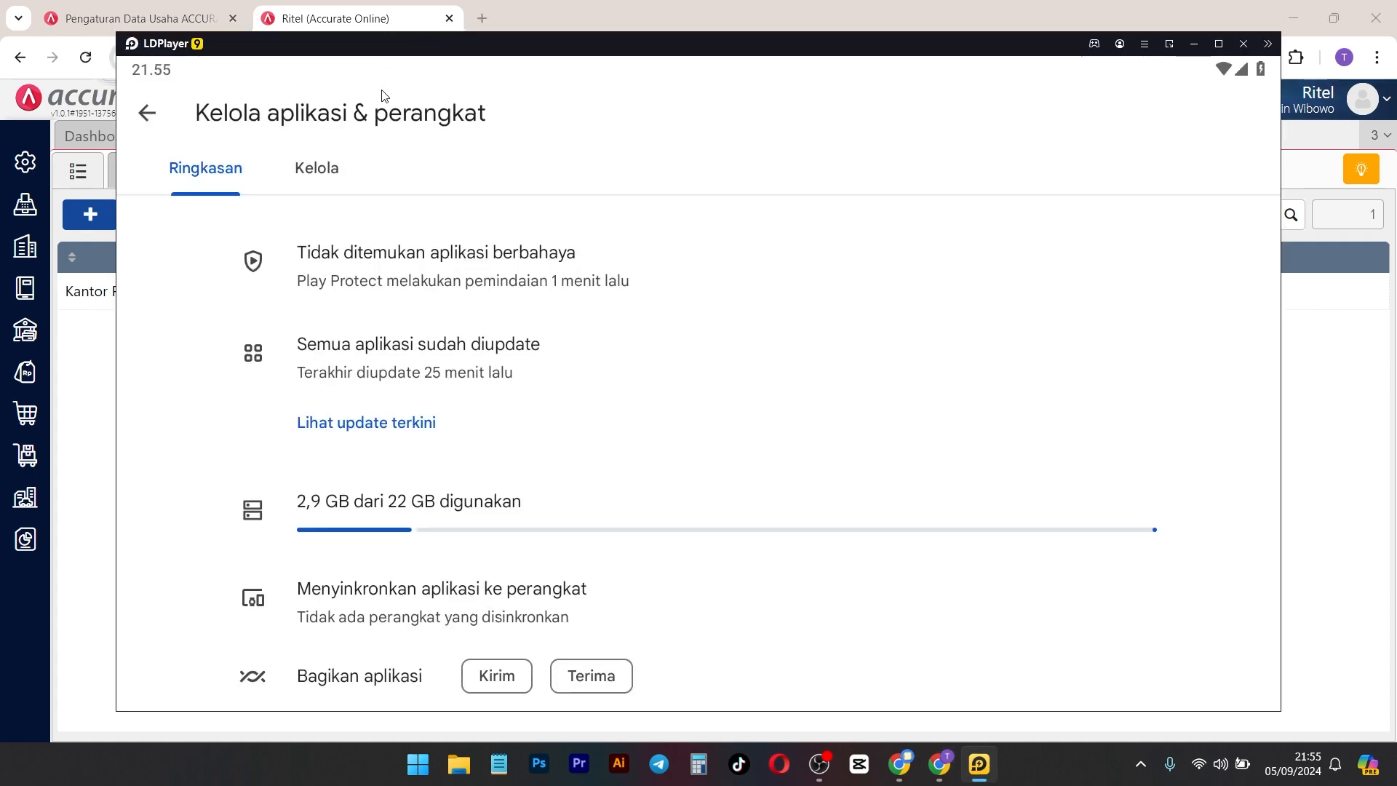
key(Escape)
click(865, 233)
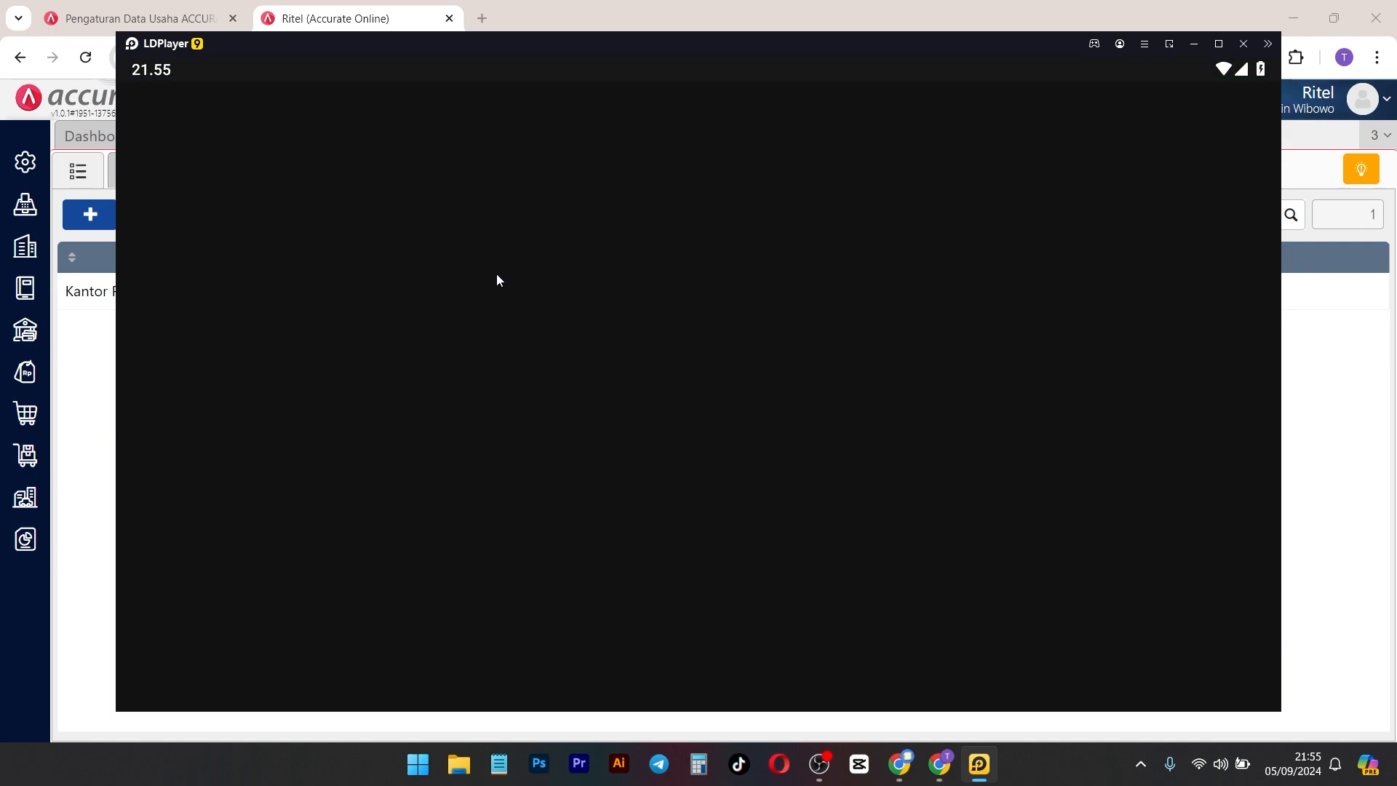
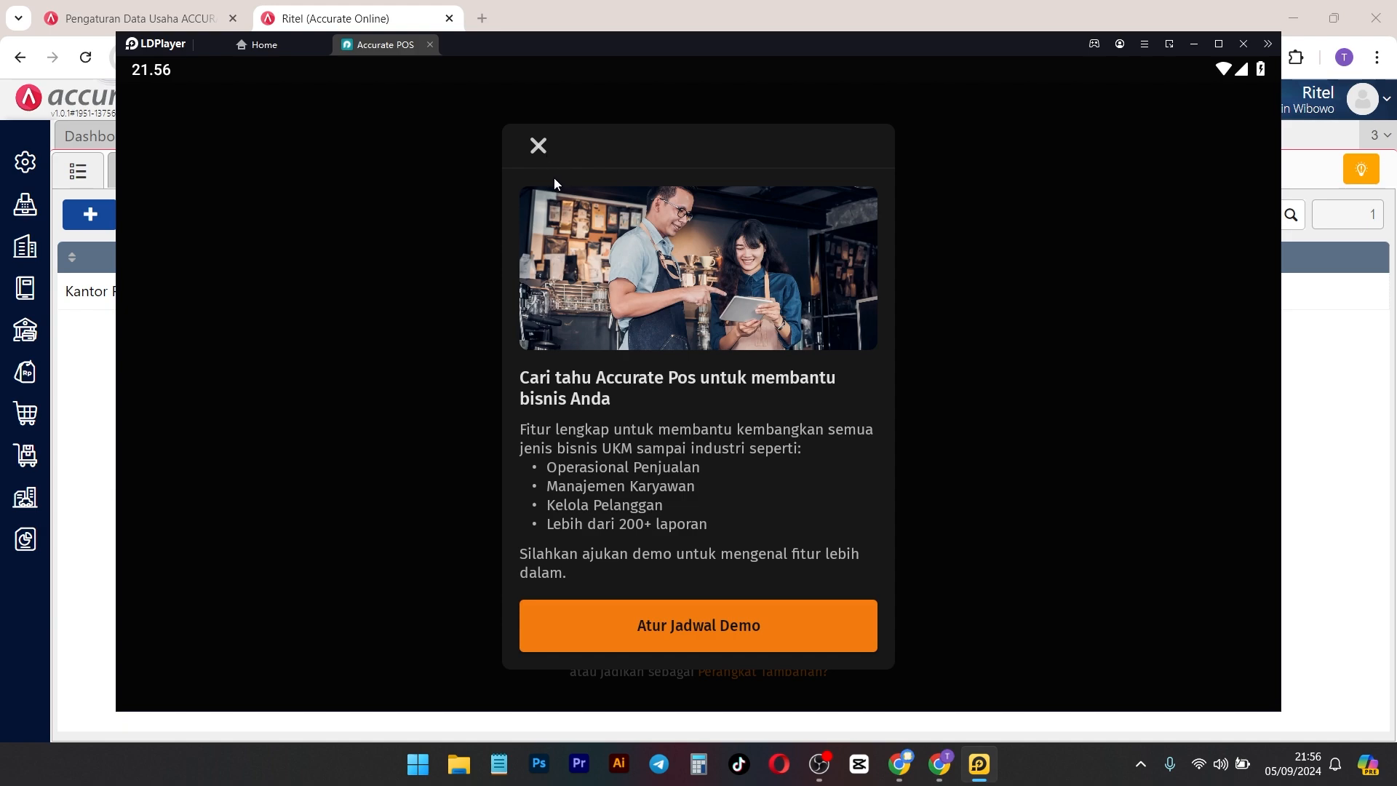
Step: Dismiss the demo offer, choose to connect Accurate Online, and copy Kantor Pusat's outlet code from the POS settings in Chrome
click(538, 147)
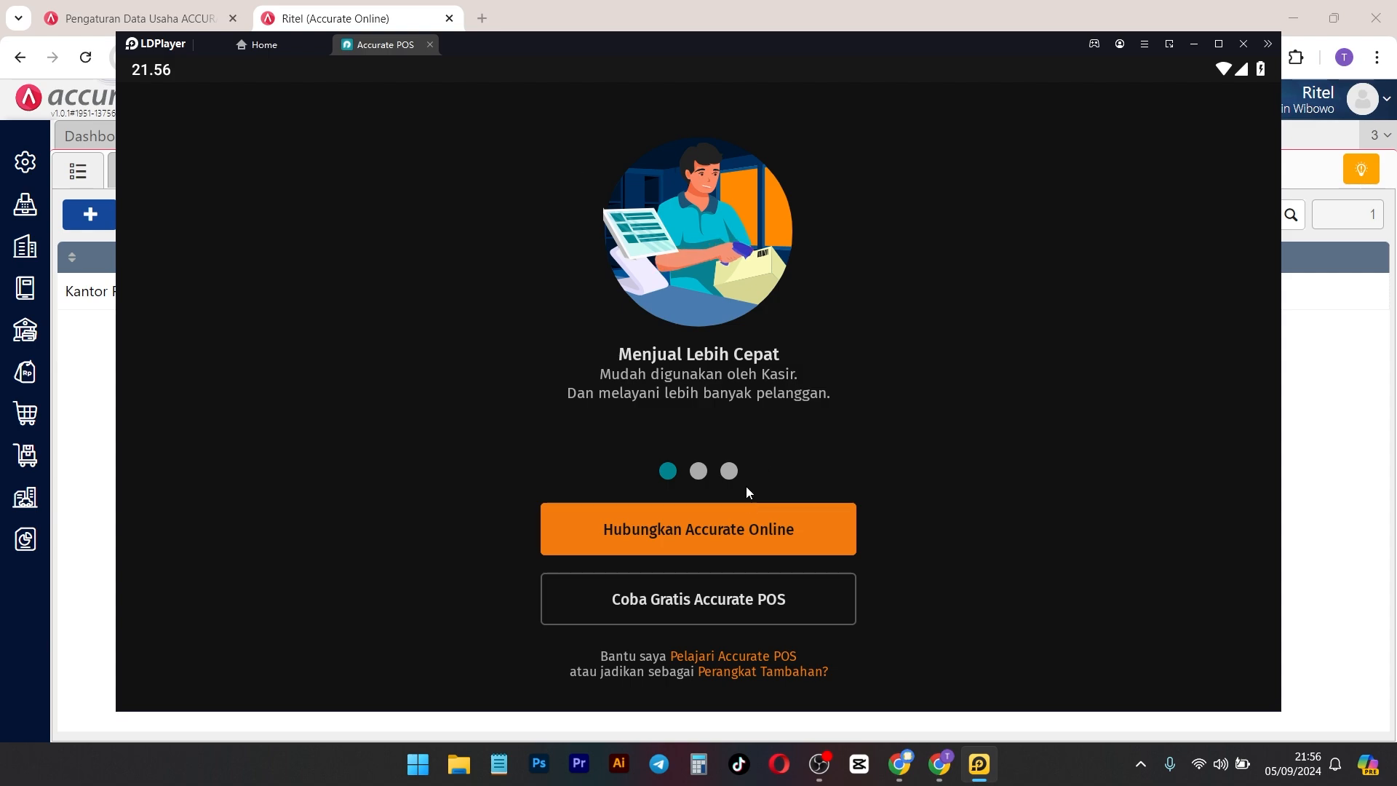
click(771, 543)
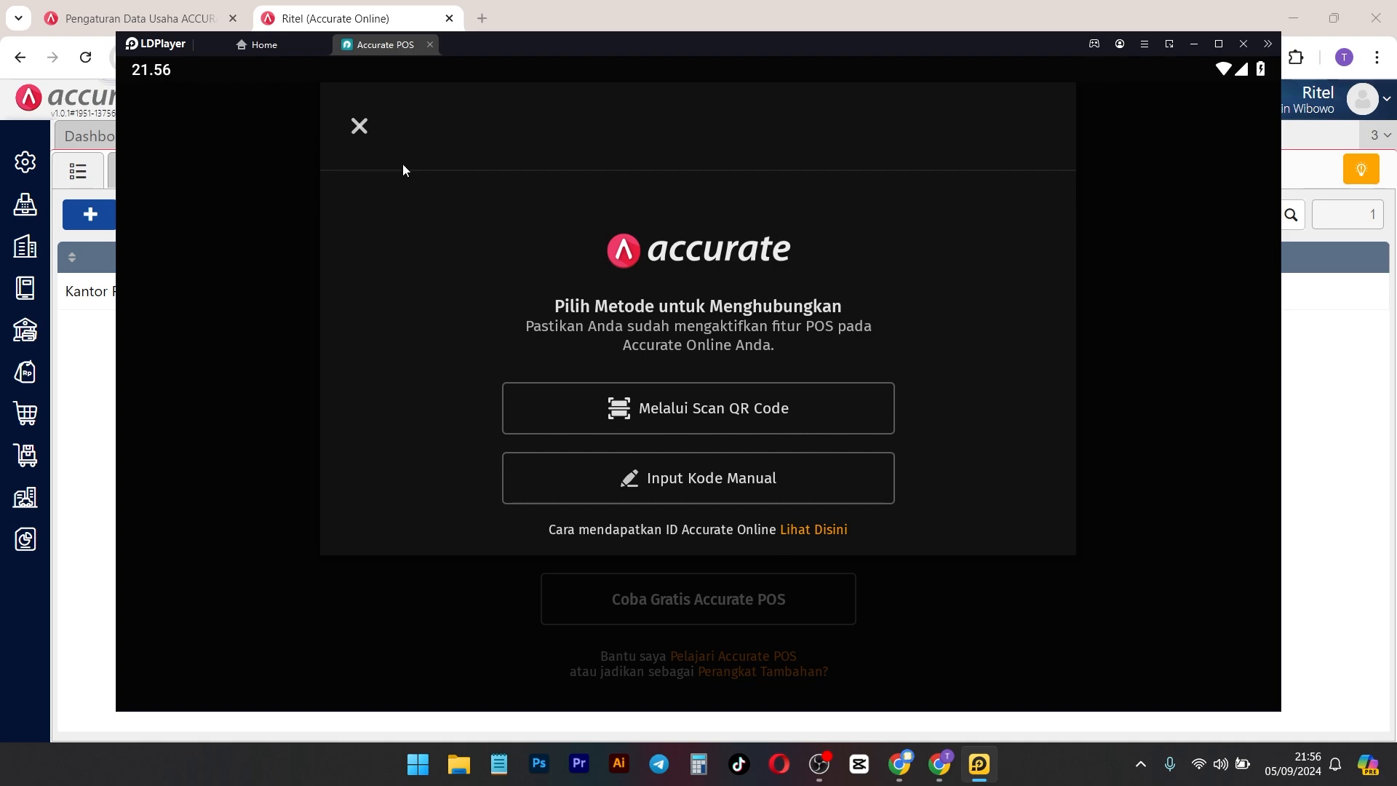
click(362, 14)
click(396, 296)
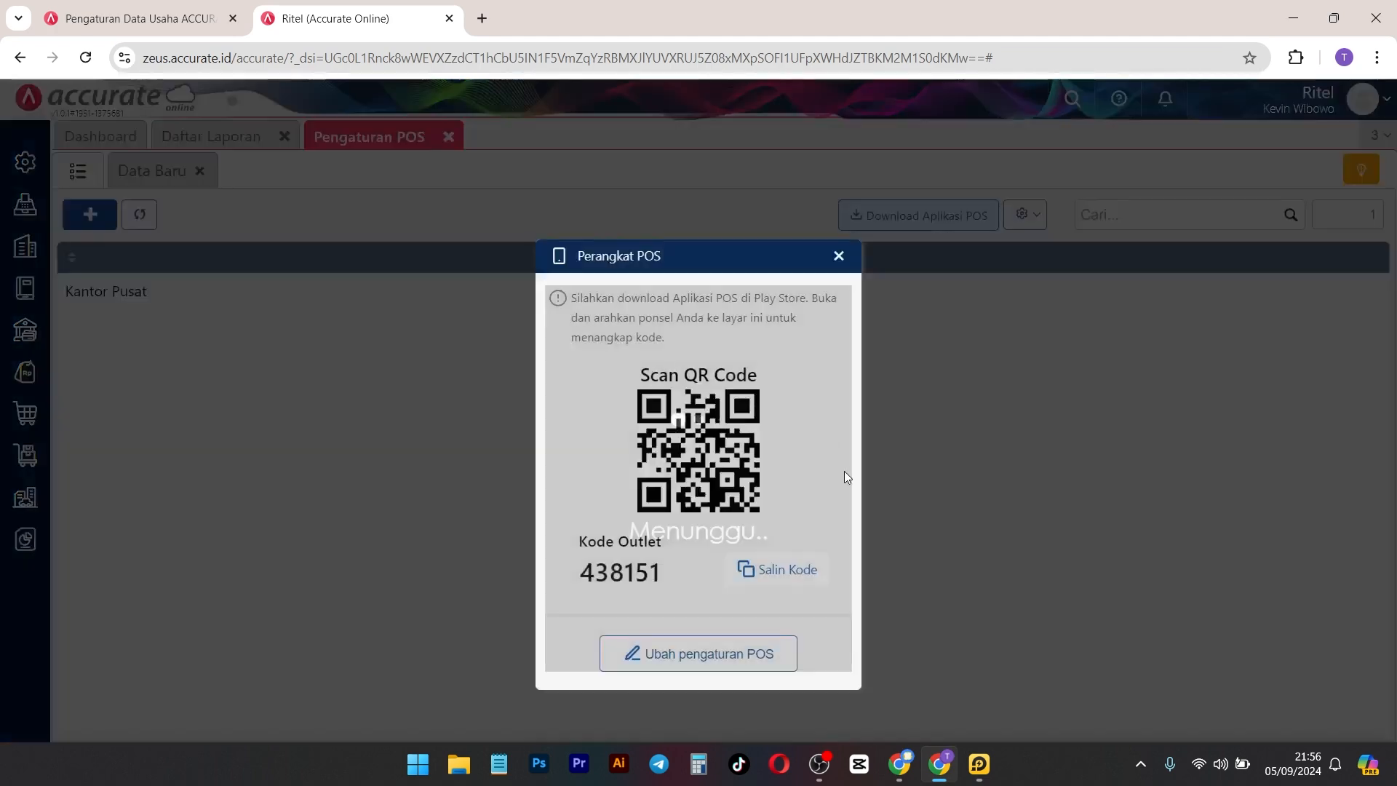
click(769, 571)
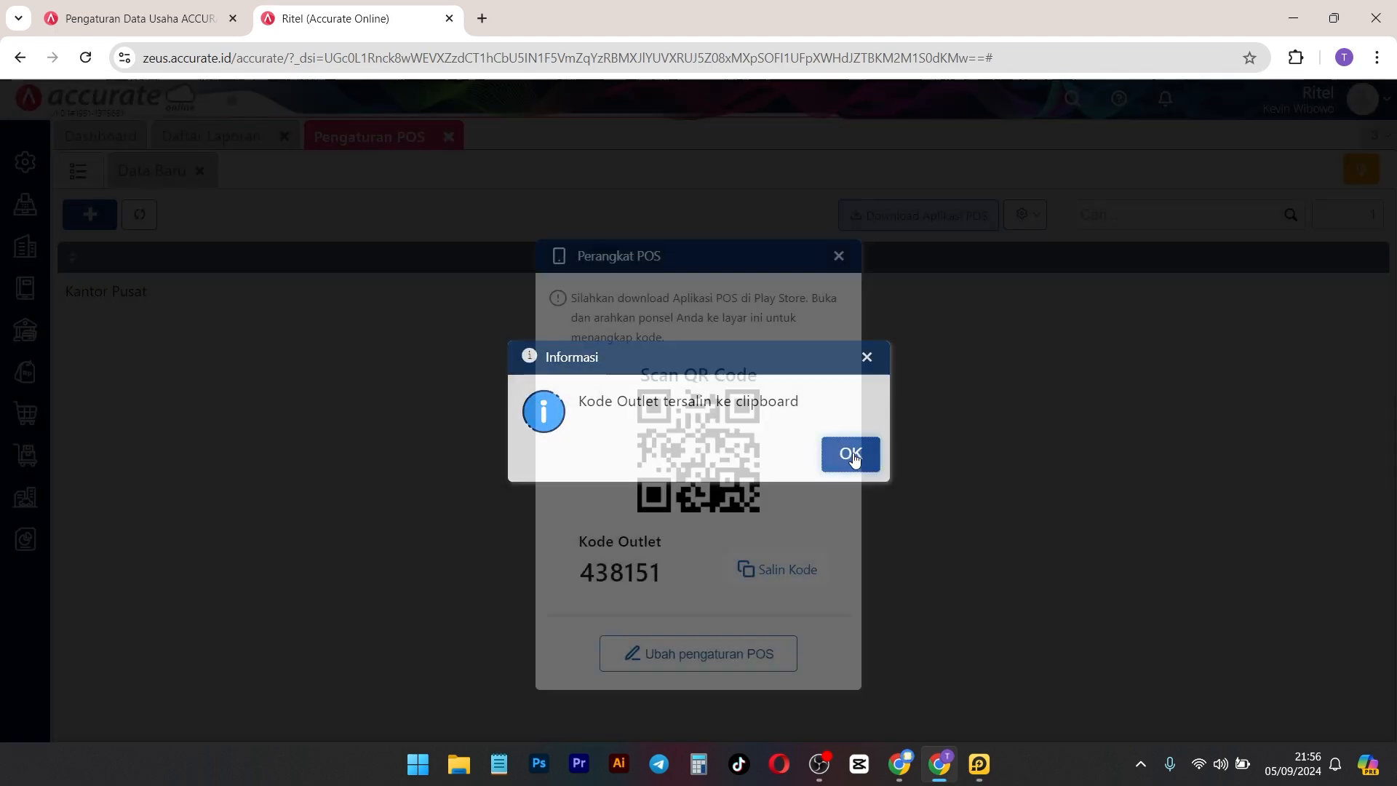
click(853, 455)
Step: Switch back to Accurate POS in LDPlayer, enter the outlet code manually, and continue past the connection screen
click(979, 764)
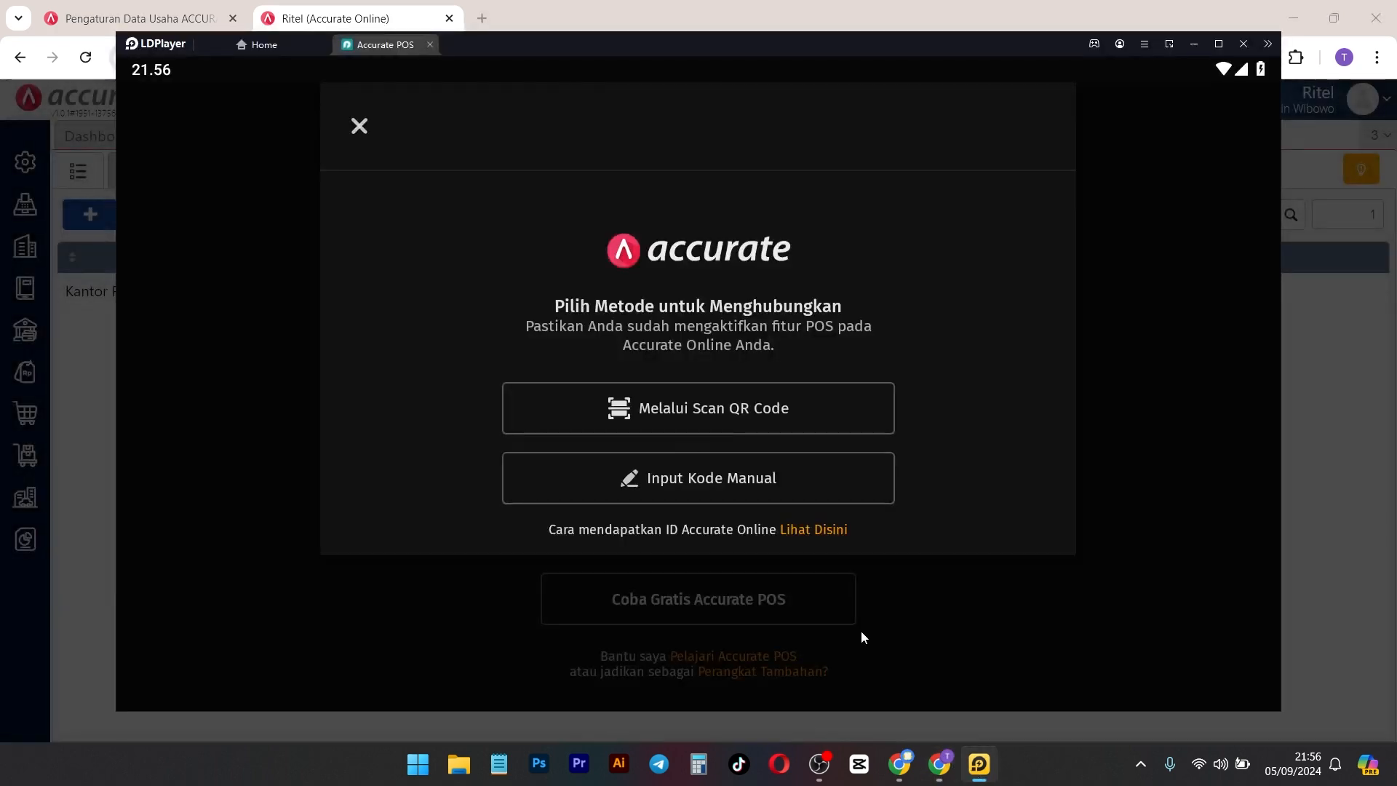
click(723, 477)
click(652, 274)
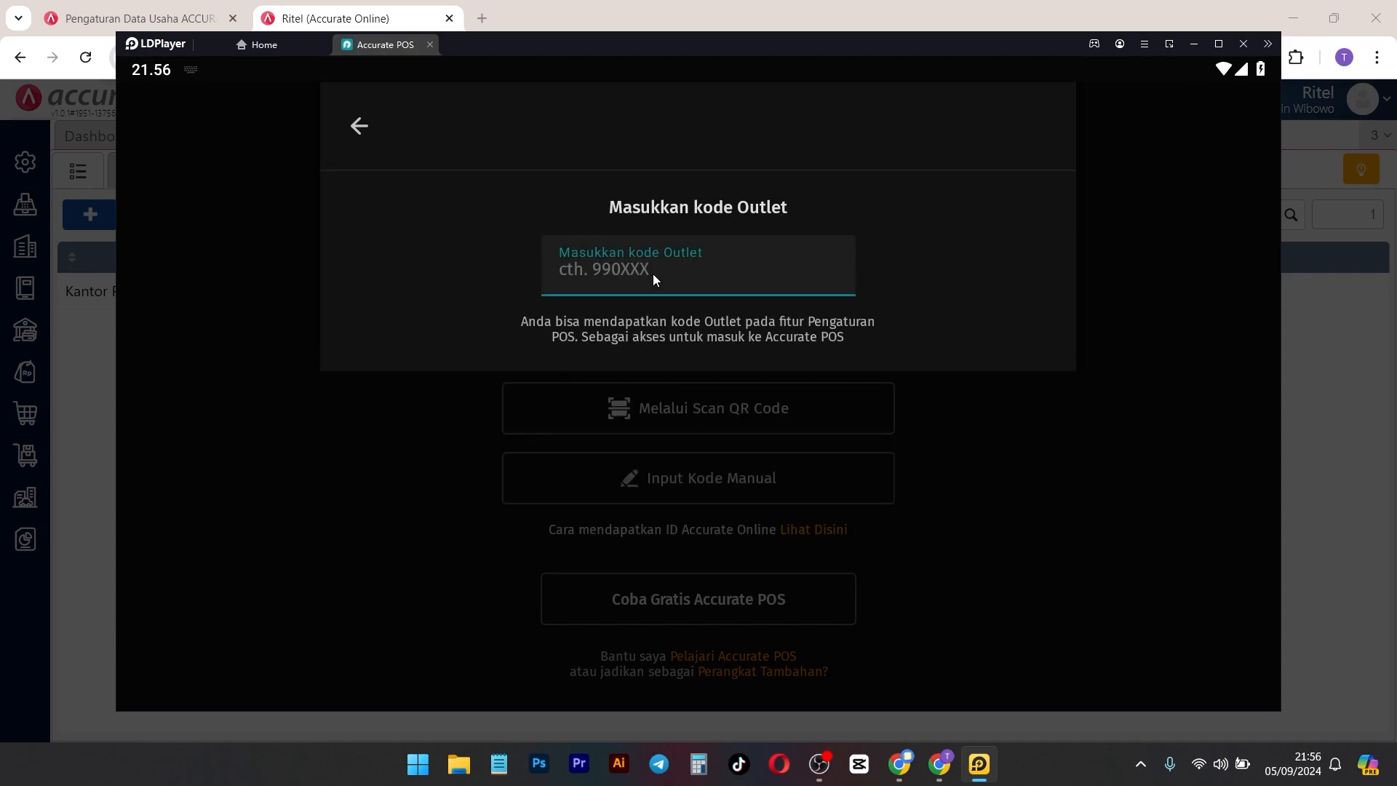
key(ctrl+v)
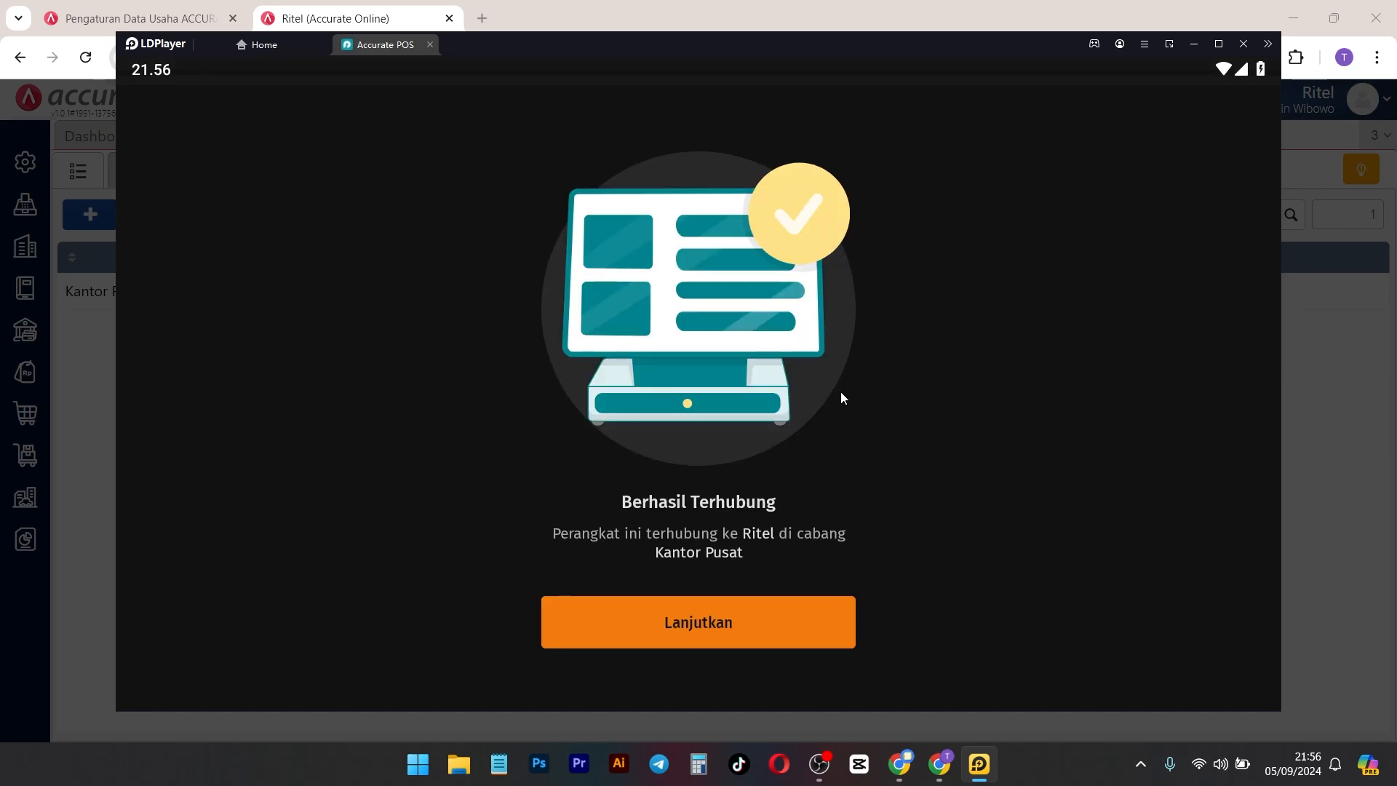
click(751, 617)
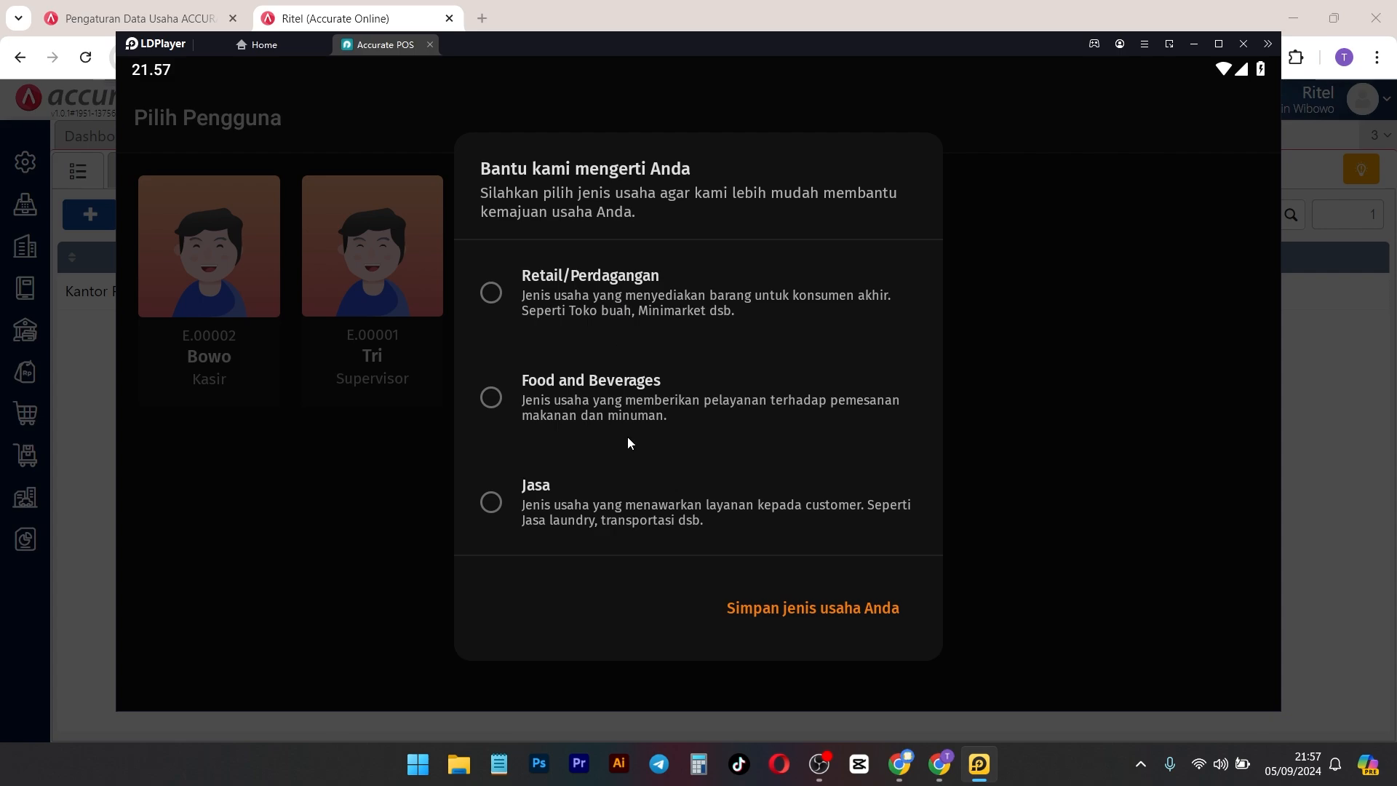
Step: Save Retail/Perdagangan as the business type and select the Supervisor user
click(596, 298)
click(778, 603)
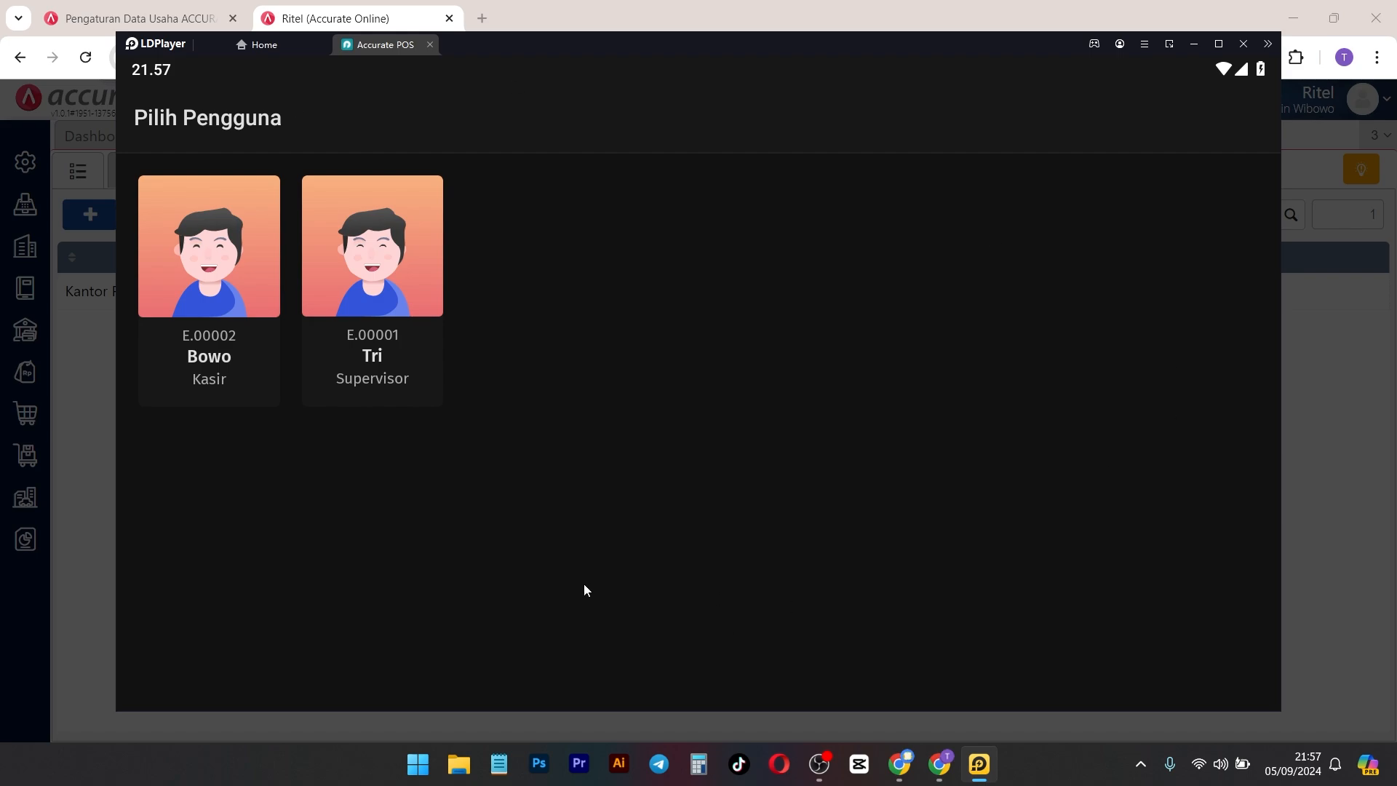
click(352, 301)
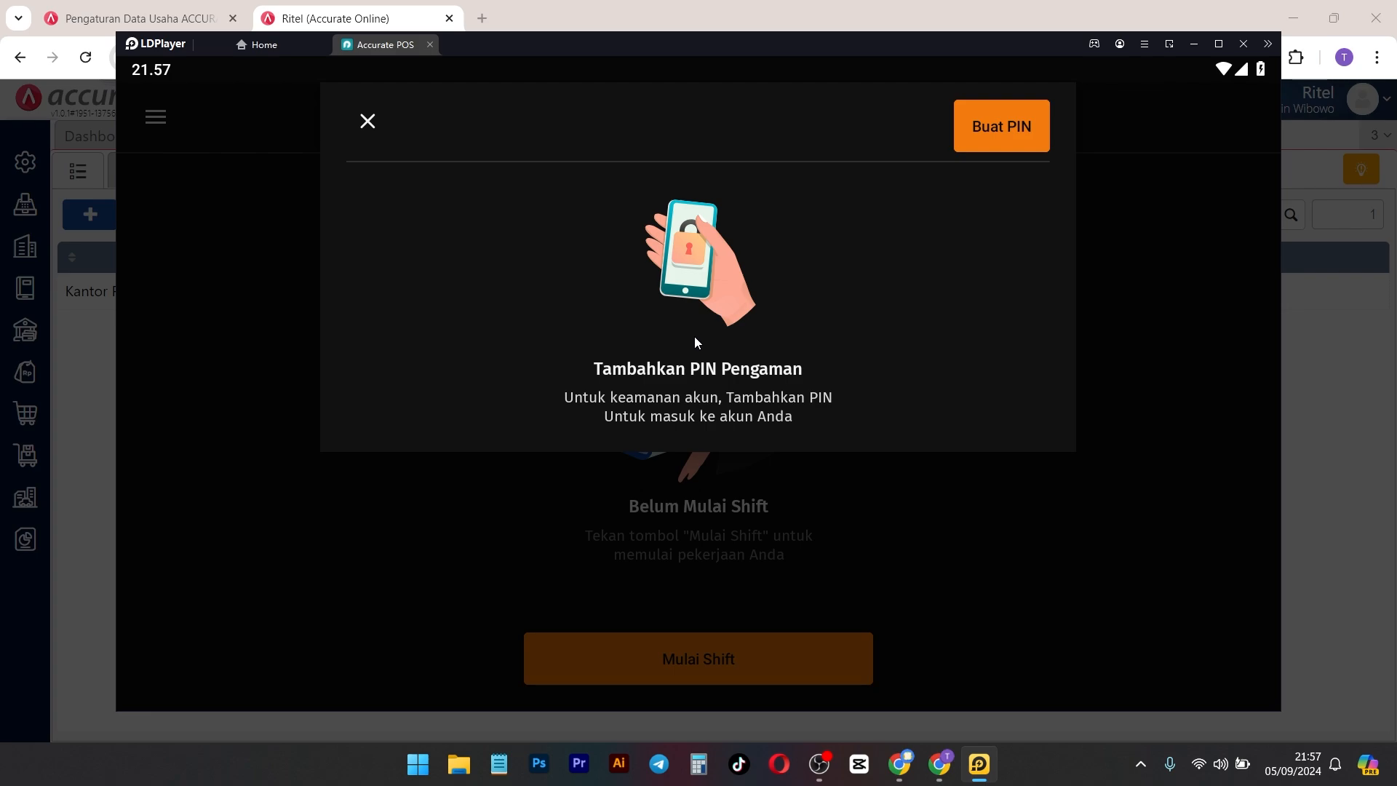
Step: Create a six-digit security PIN for the Supervisor account and repeat it
click(1024, 128)
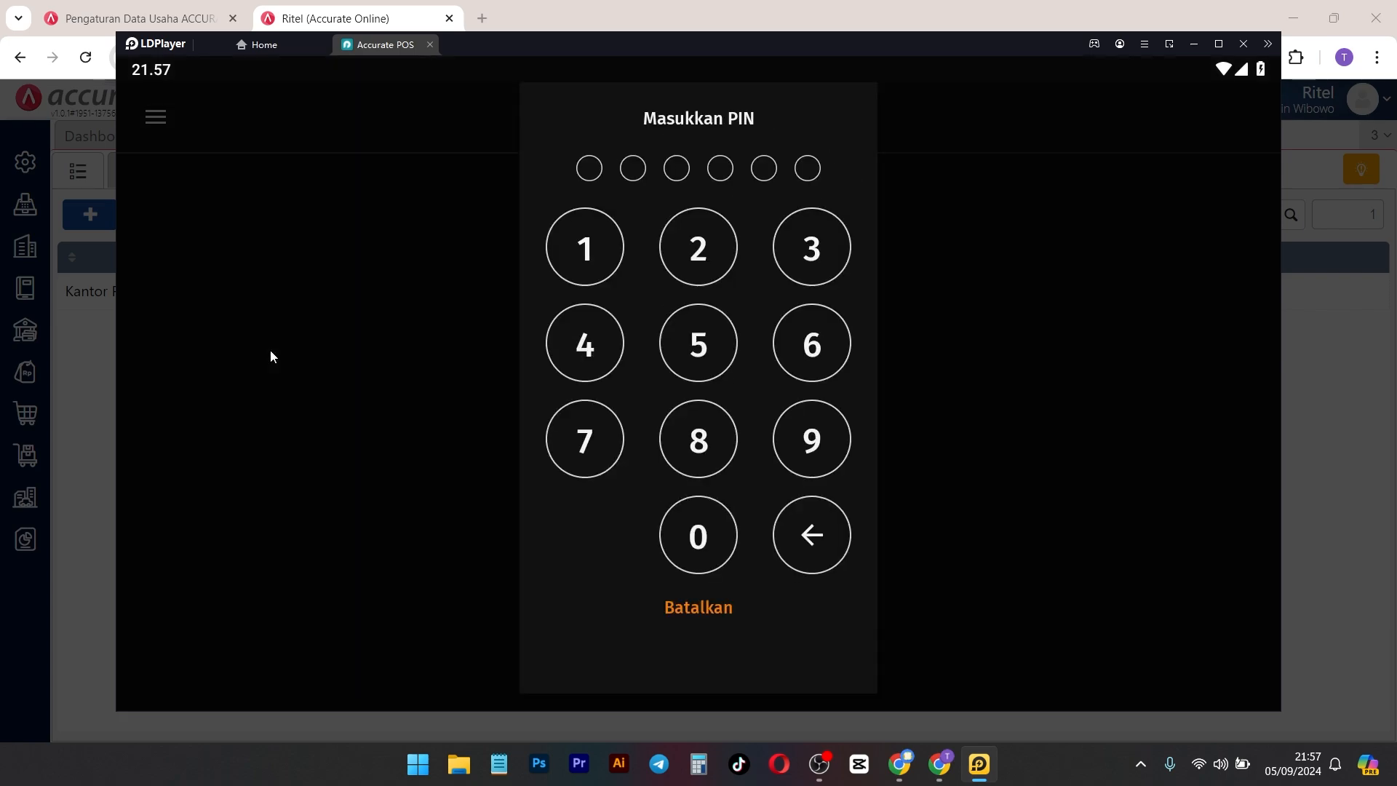
click(697, 537)
click(697, 536)
click(697, 536)
click(697, 536)
click(697, 537)
click(697, 536)
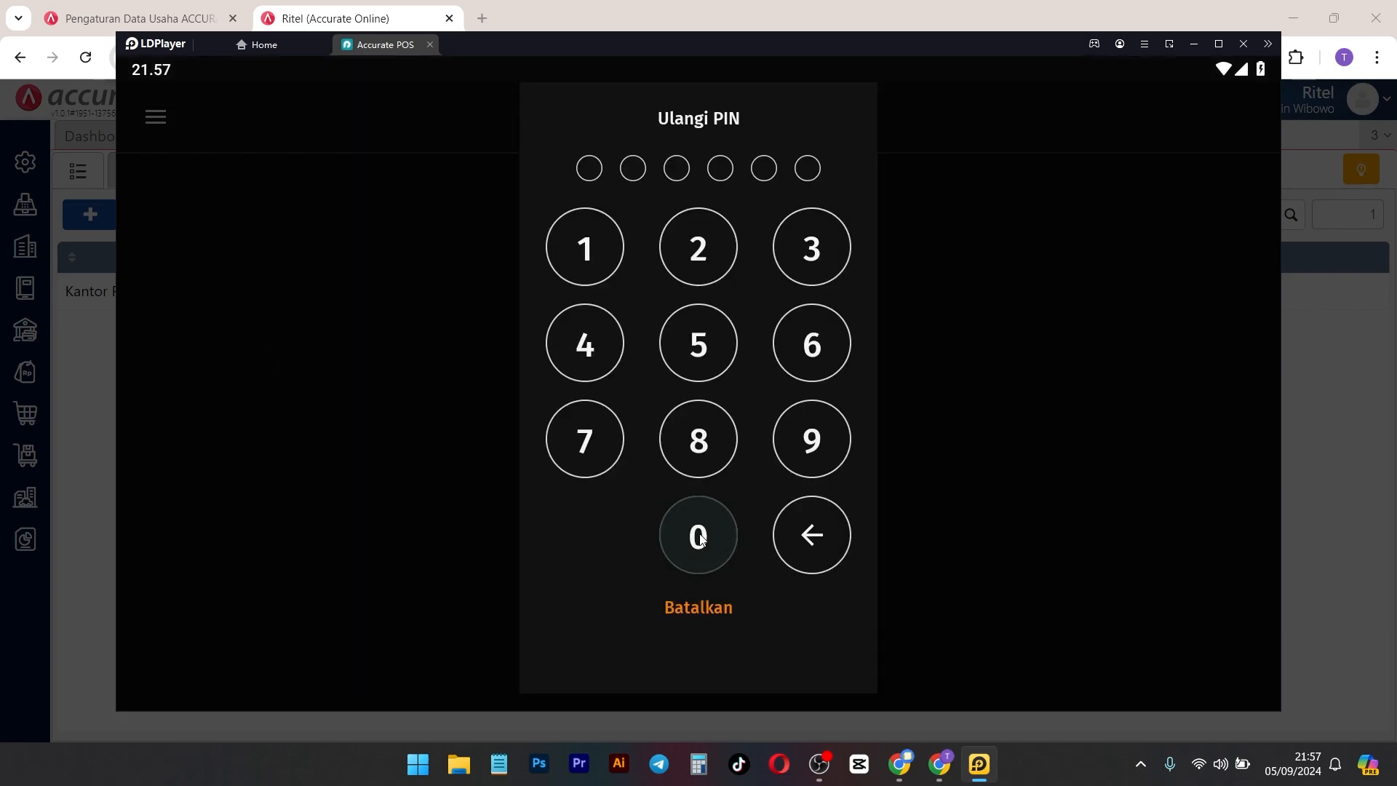
click(697, 536)
click(697, 536)
click(697, 536)
click(697, 536)
click(696, 536)
click(697, 537)
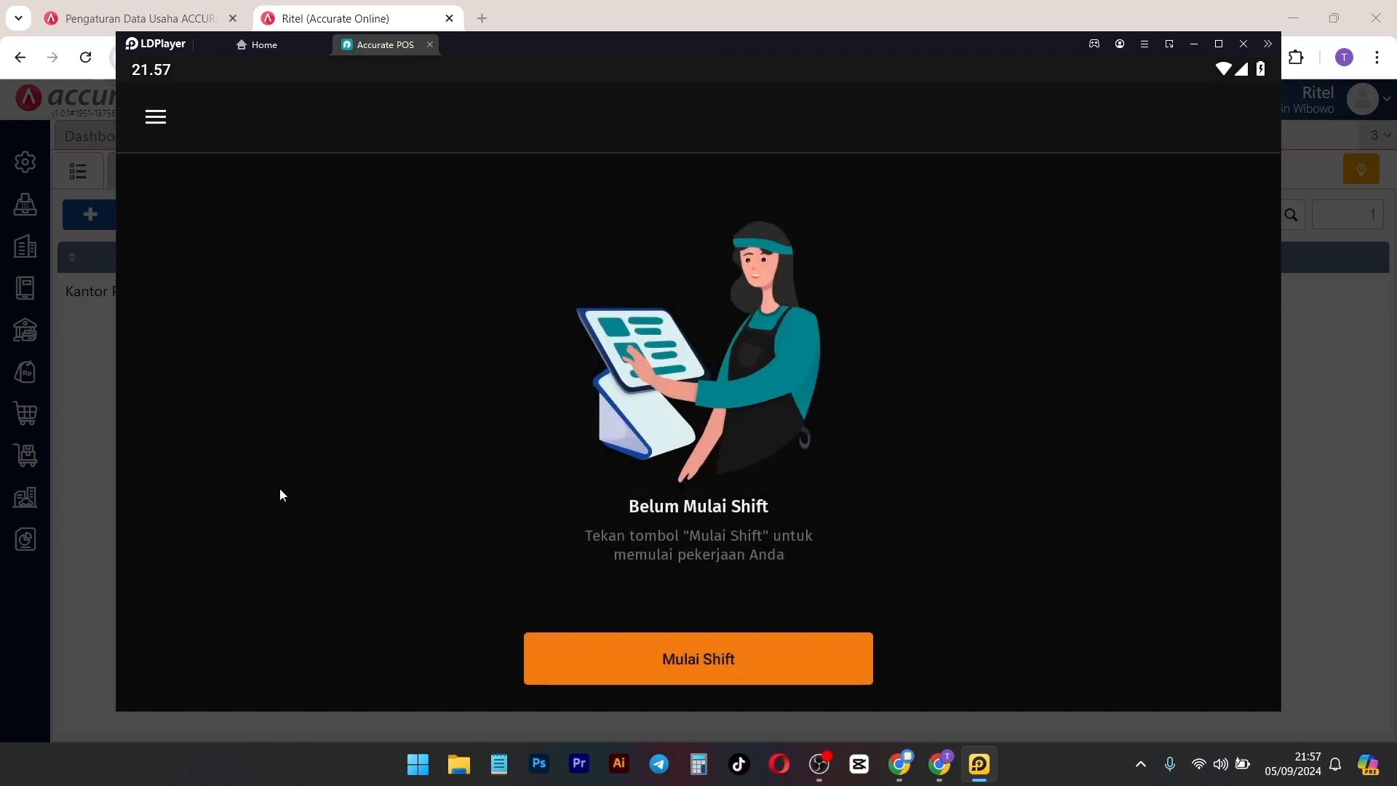
Step: Start the cashier shift with an opening capital of Rp0
click(683, 655)
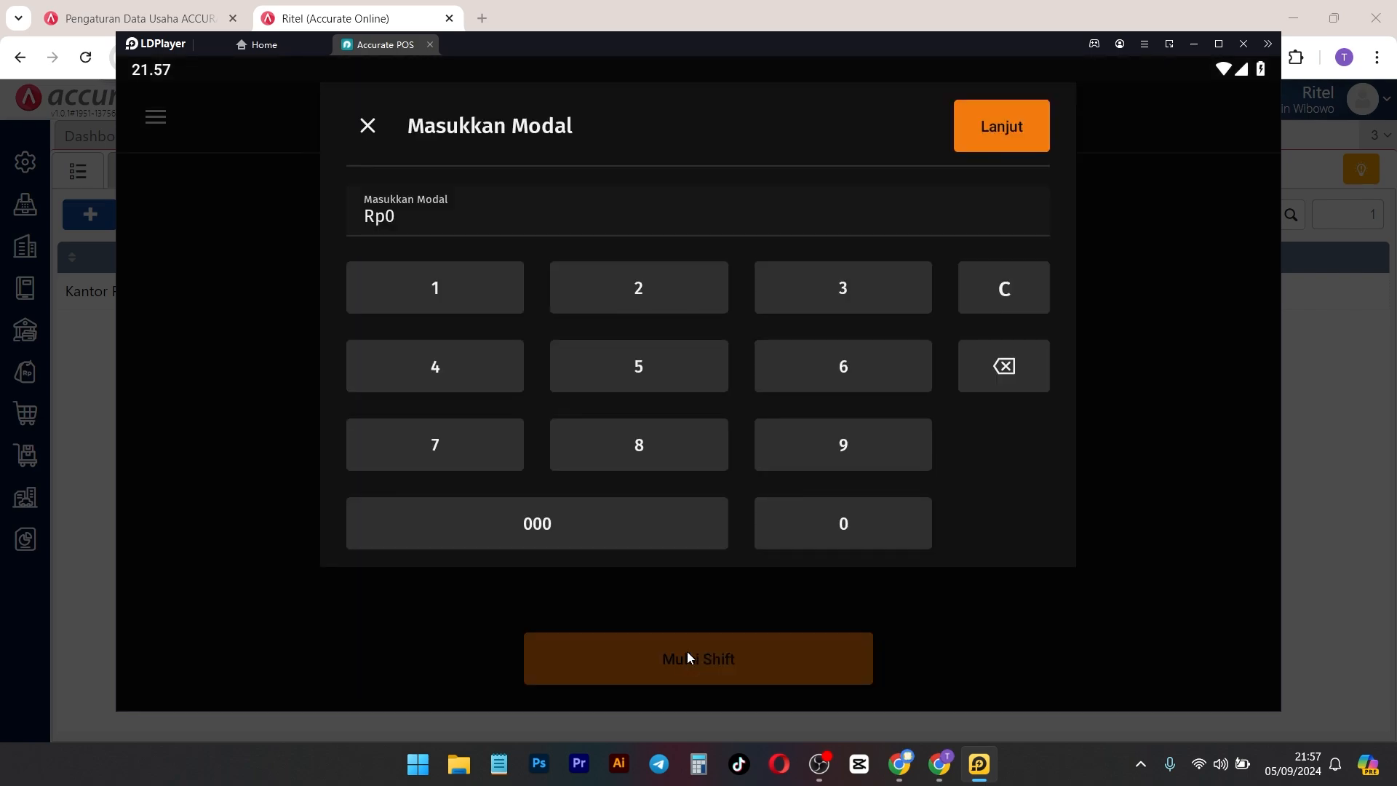
click(1011, 134)
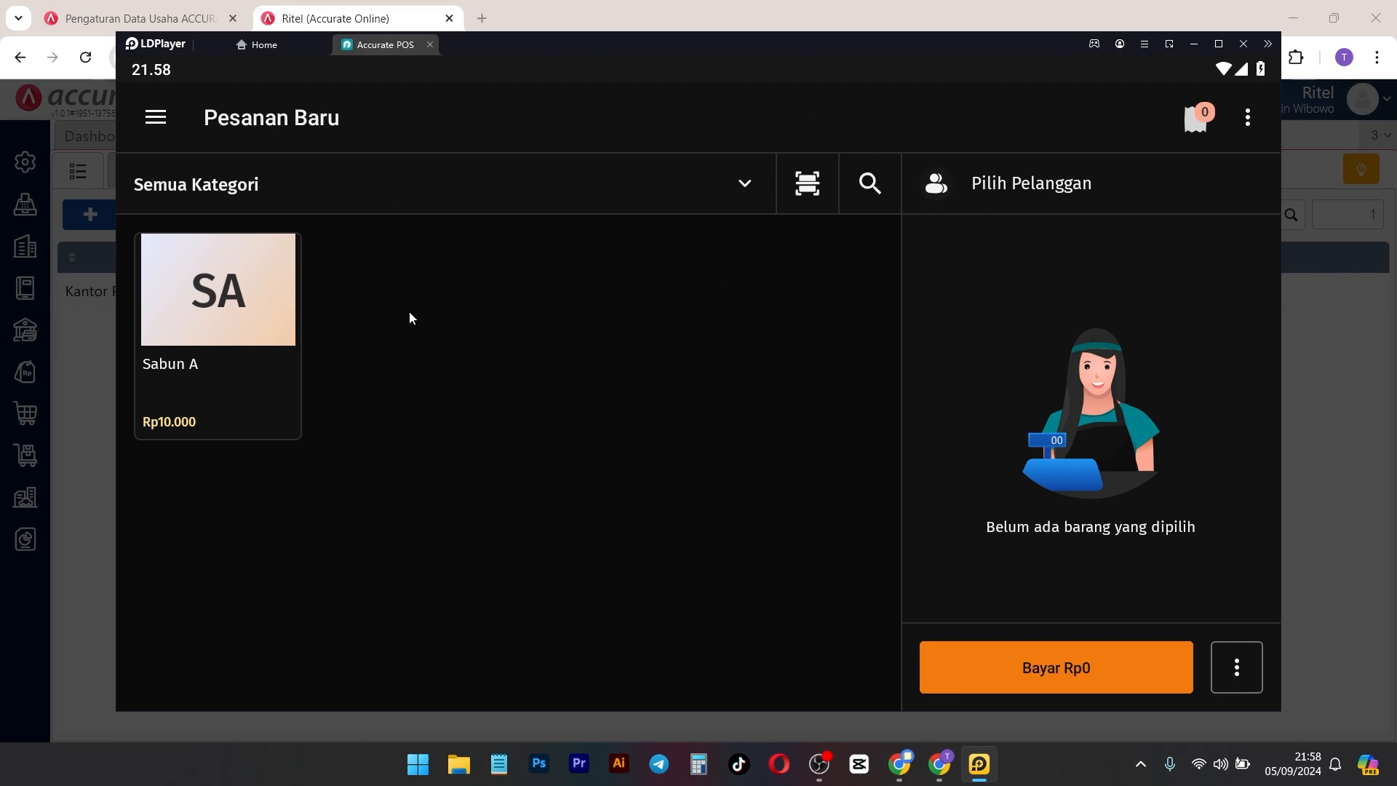
Step: Check the category list and item search on the Pesanan Baru page, and open the main navigation options
click(616, 194)
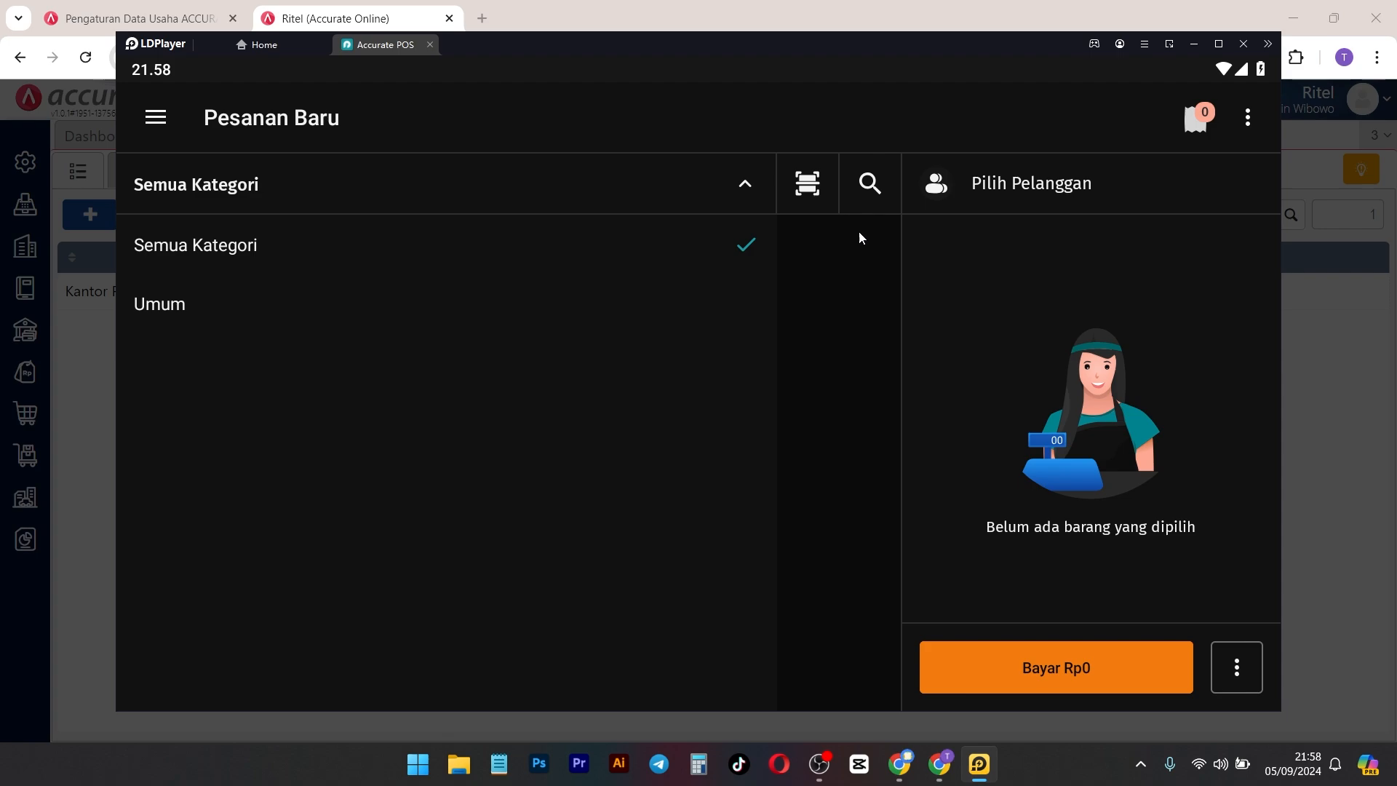
click(869, 186)
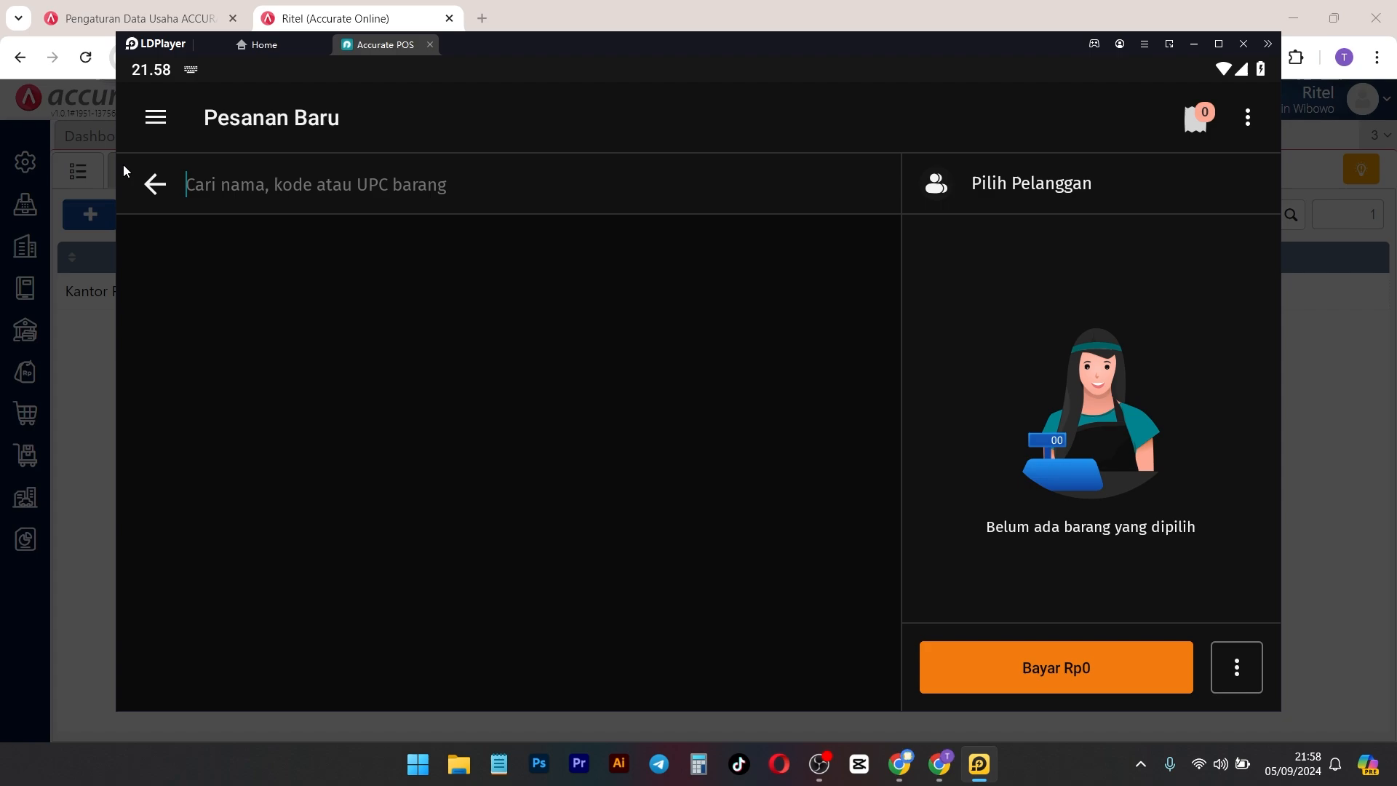
click(157, 187)
click(155, 117)
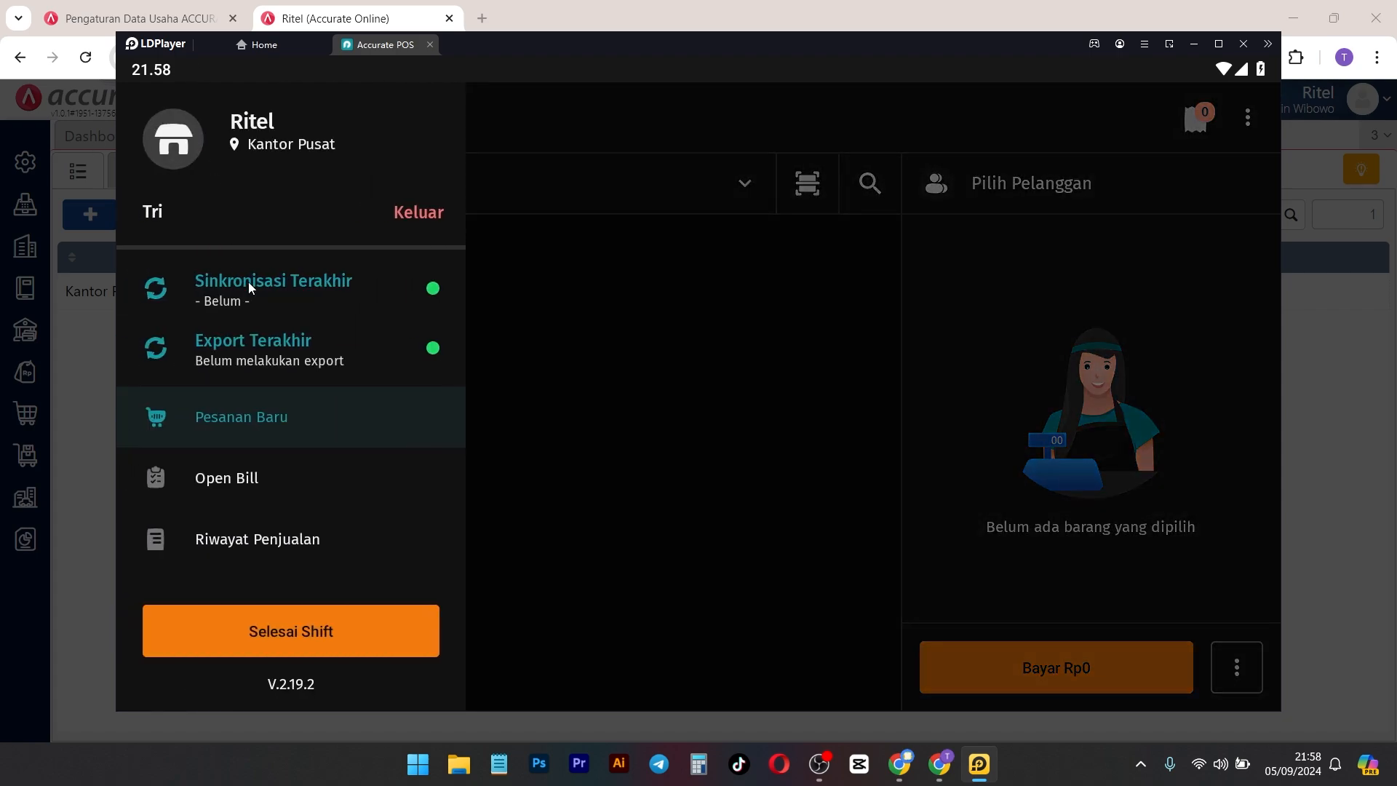
Step: Look through the POS navigation options, from synchronization and export to orders, sales history, expenses, customers, employees, reports and settings
scroll(295, 281, down, 1)
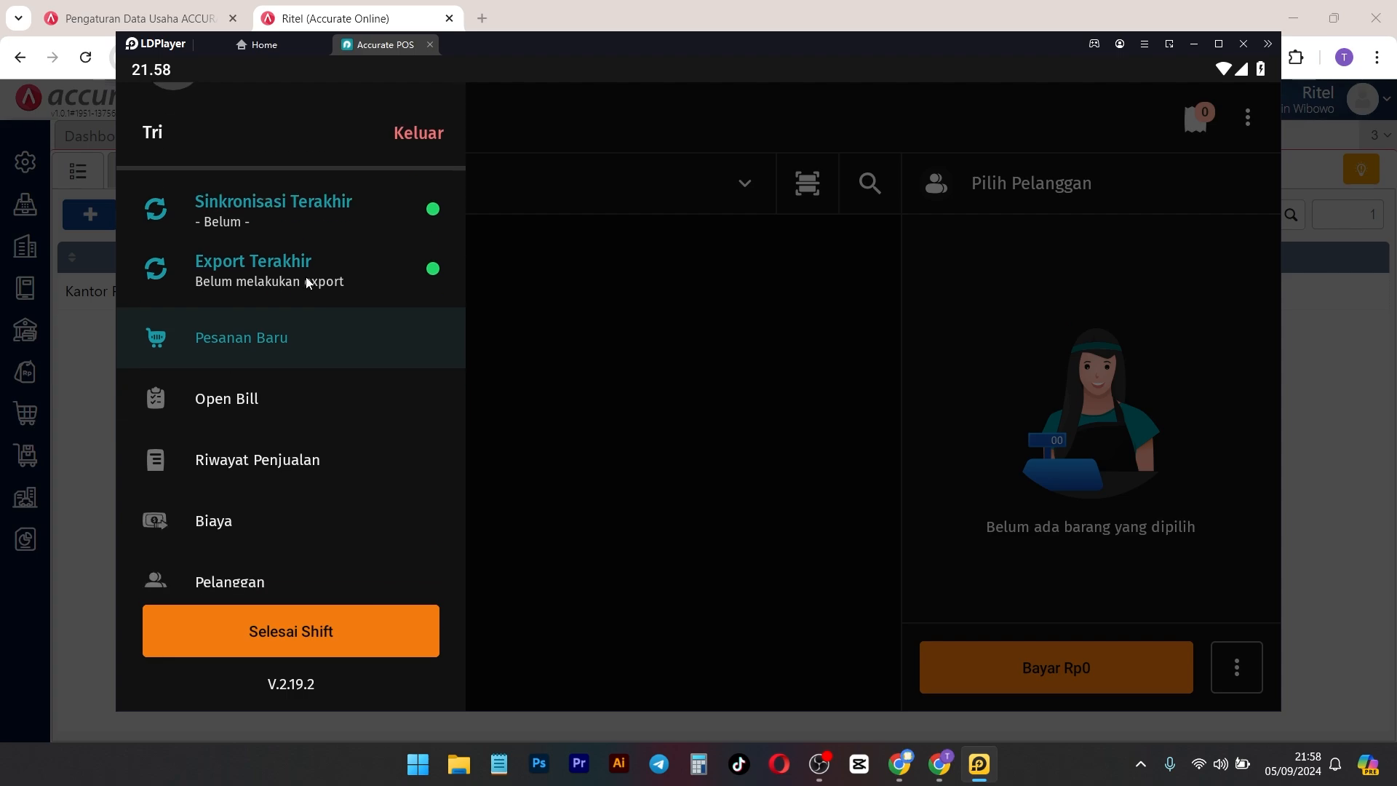
scroll(305, 277, down, 1)
scroll(334, 293, down, 1)
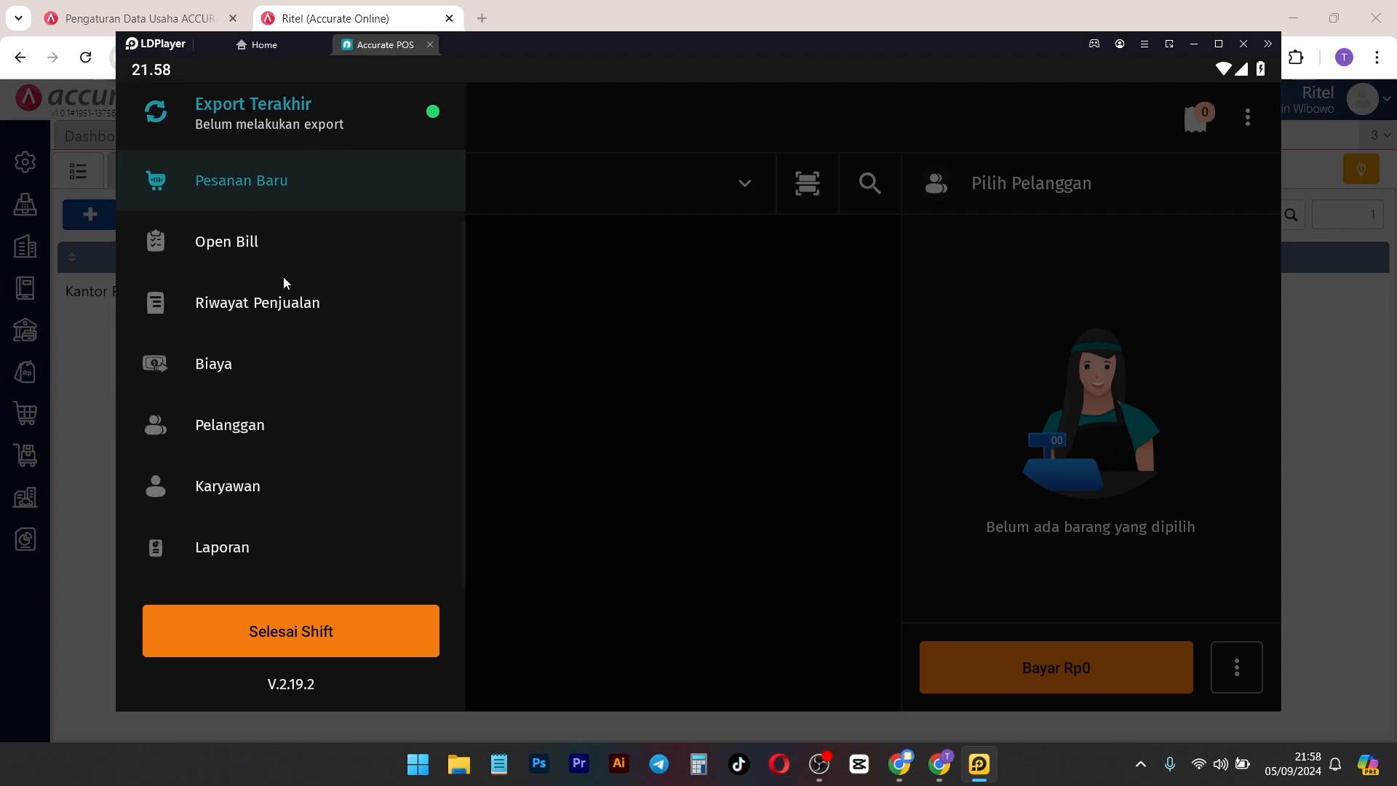
scroll(282, 277, down, 1)
scroll(246, 502, up, 1)
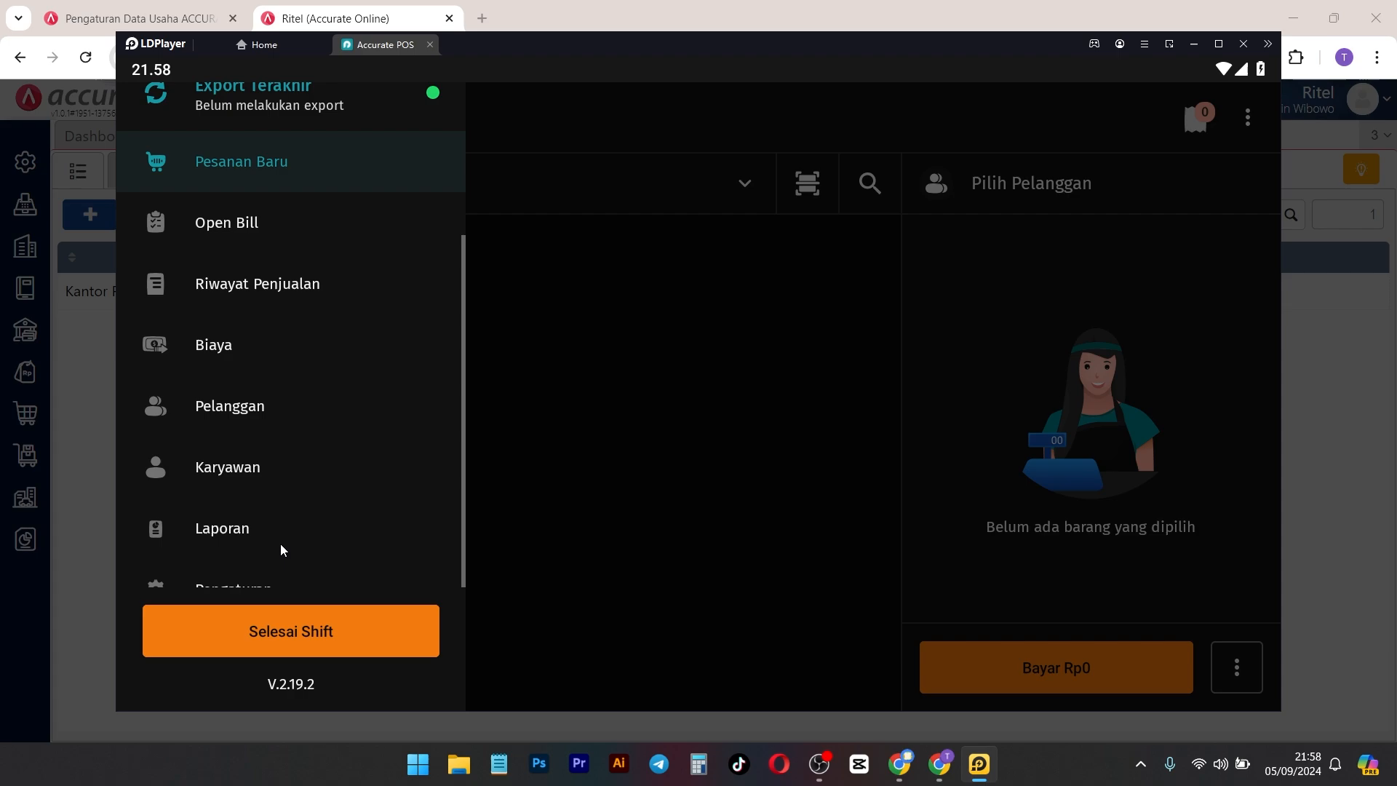
scroll(281, 543, down, 1)
scroll(281, 547, up, 2)
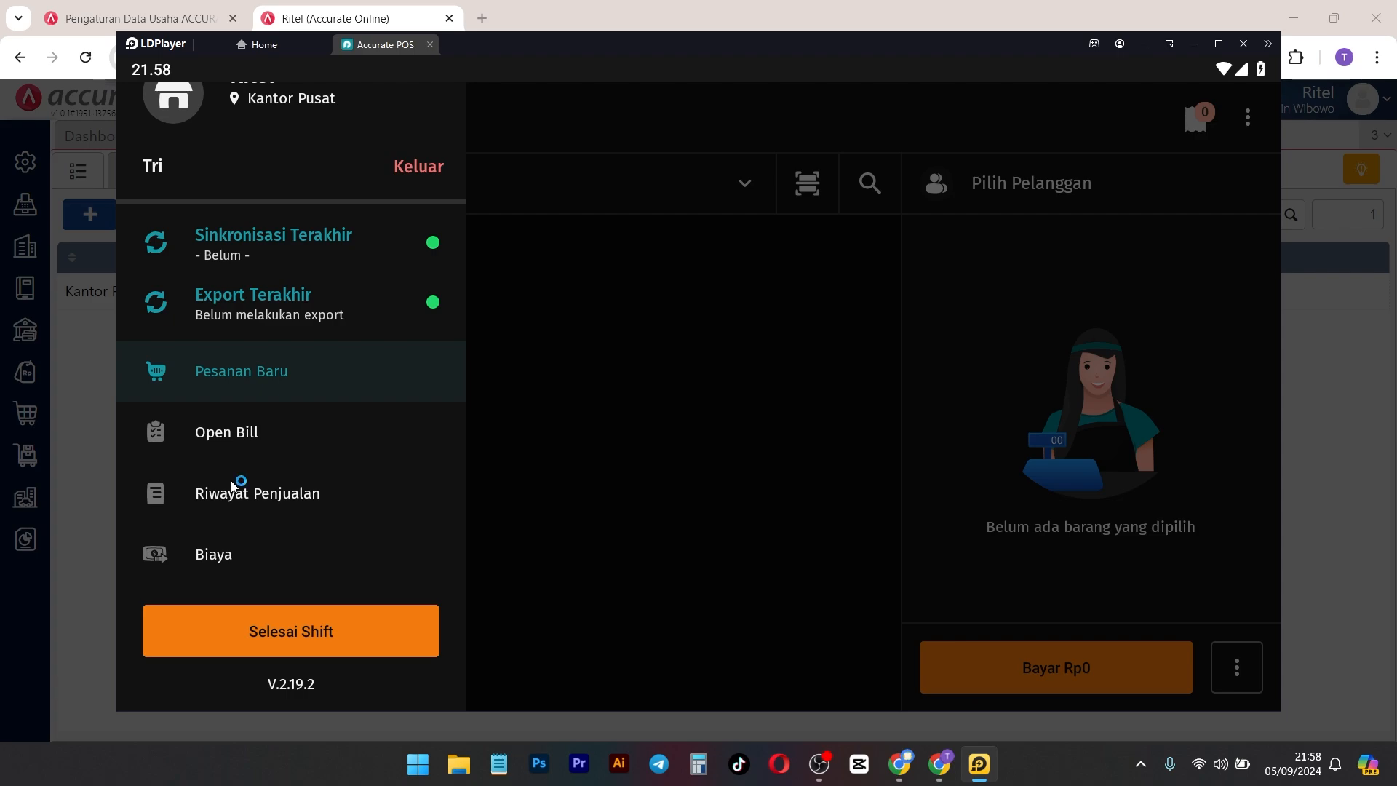
scroll(355, 485, down, 2)
scroll(362, 436, up, 1)
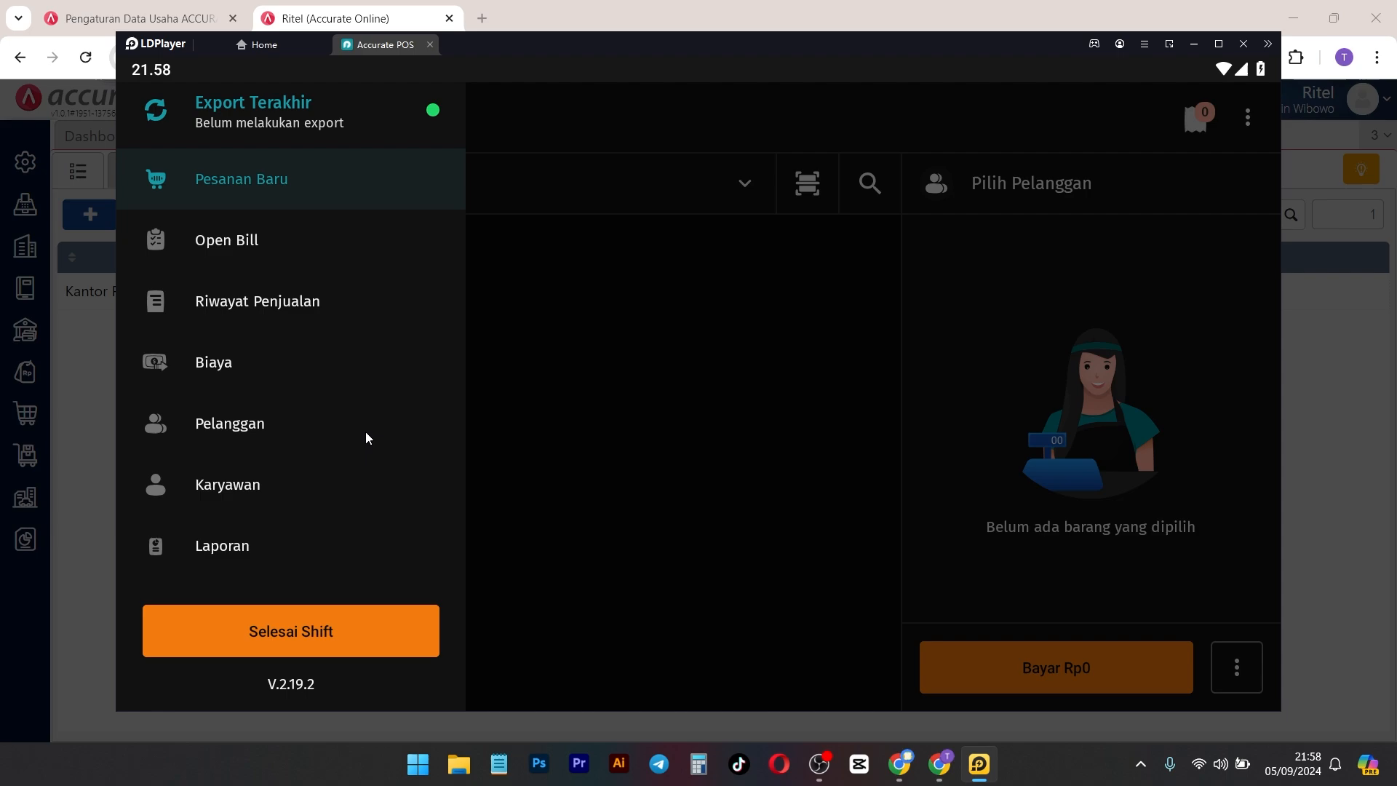
scroll(360, 429, up, 2)
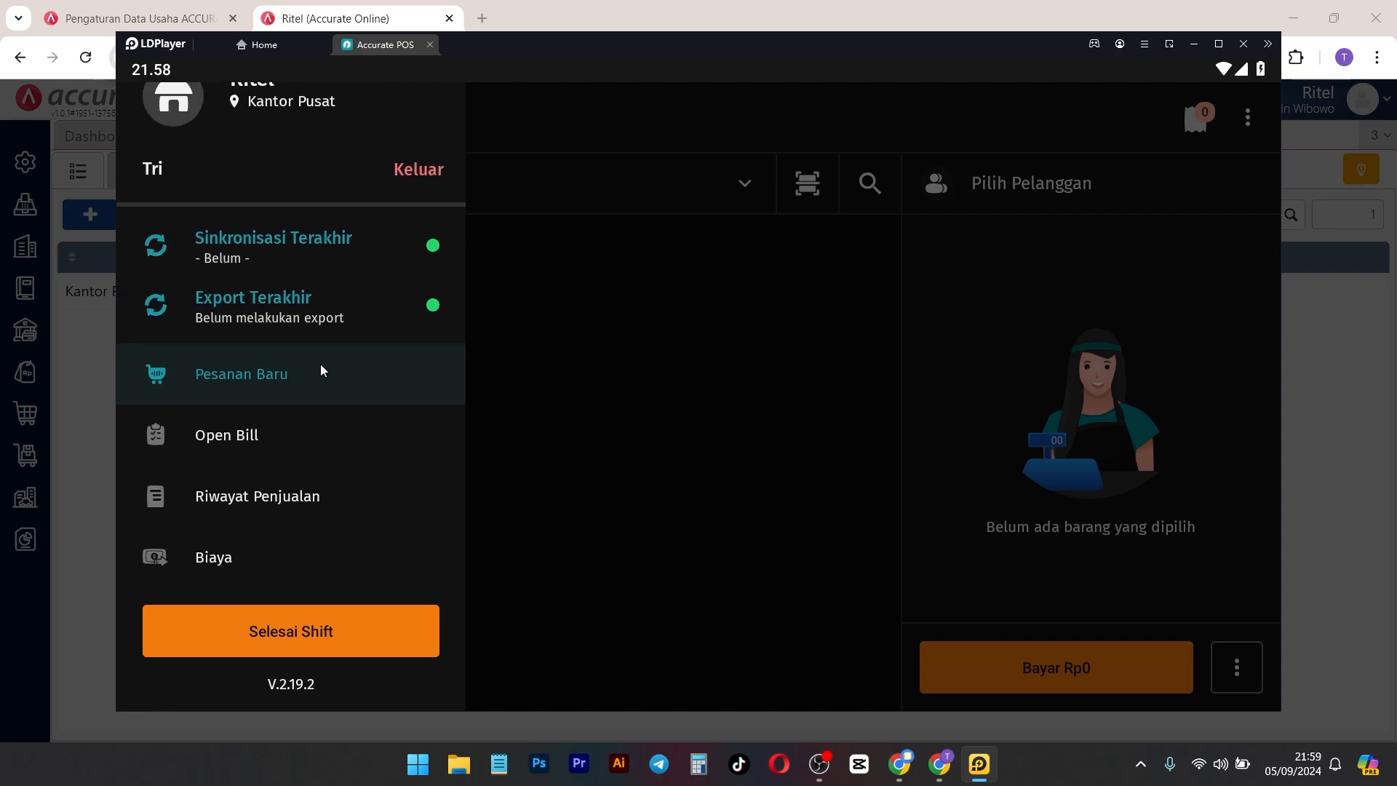
scroll(352, 384, down, 3)
scroll(355, 386, up, 1)
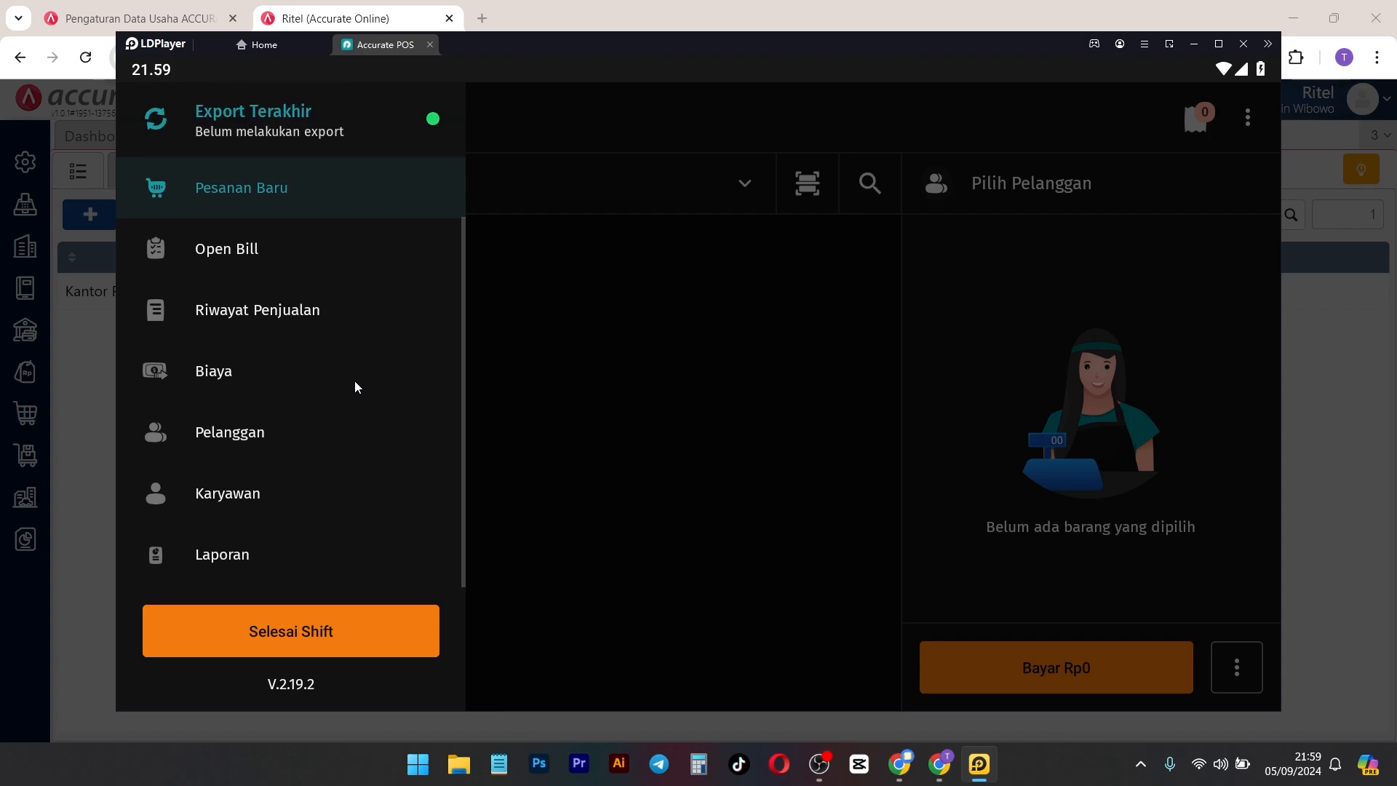
Step: Switch to Accurate Online to close the Perangkat POS dialog, and return to the Pesanan Baru page in Accurate POS
click(362, 6)
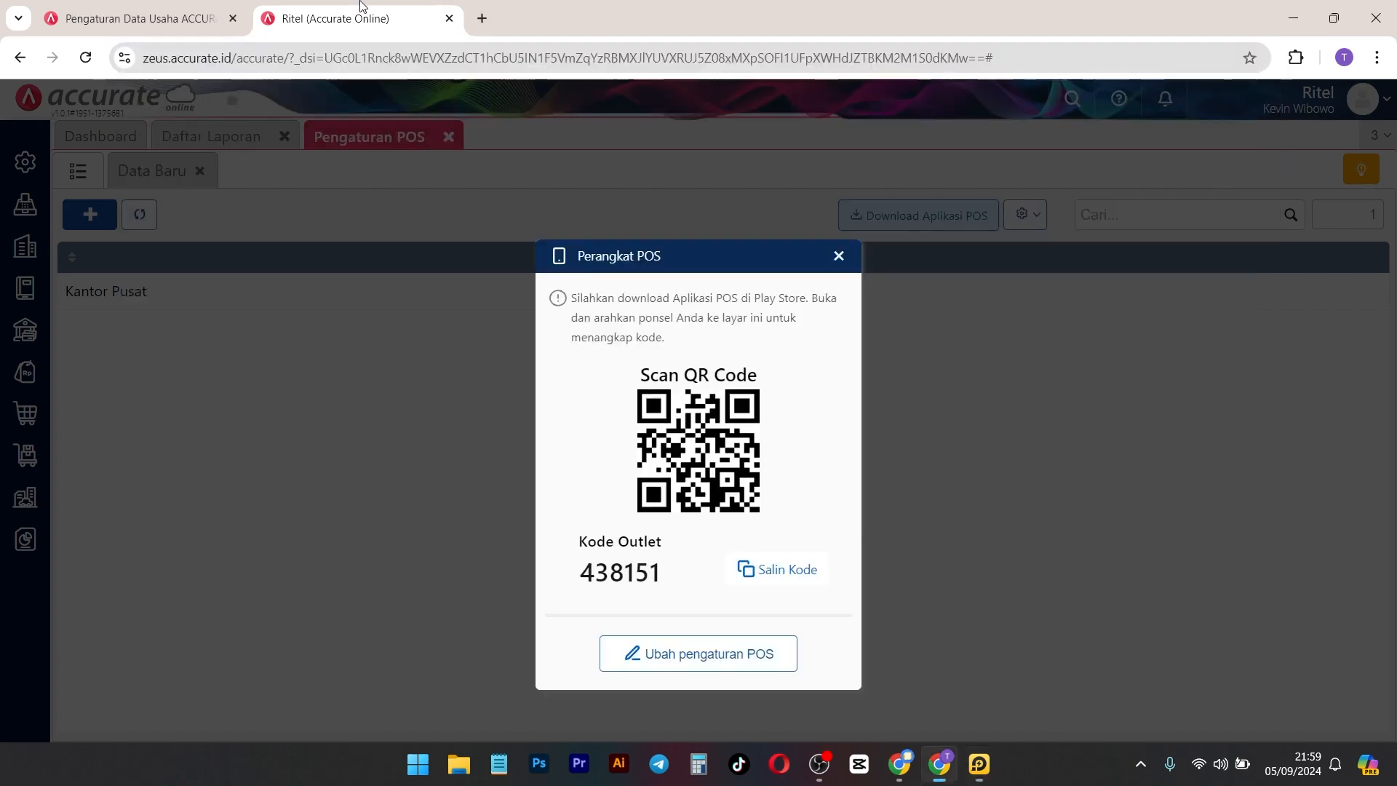
click(838, 257)
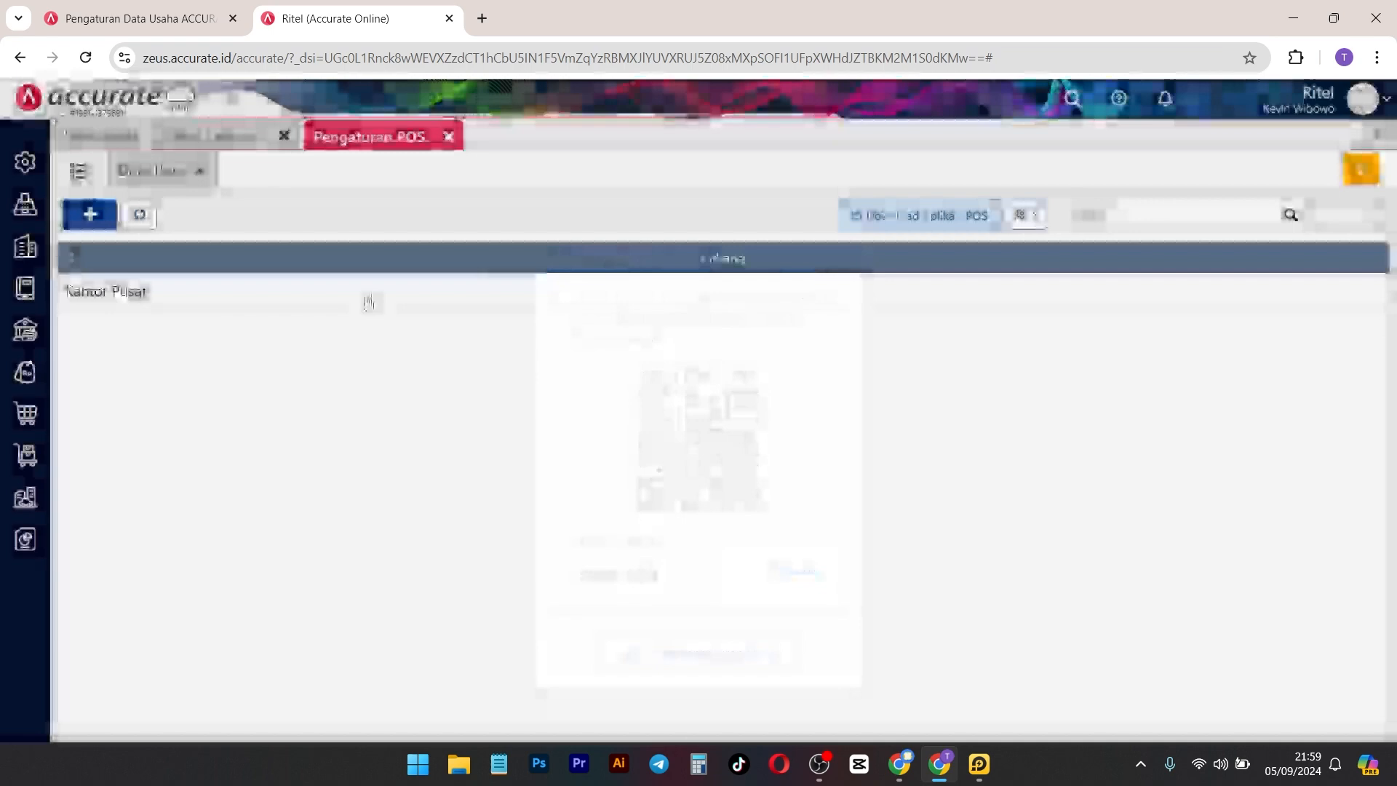
click(978, 764)
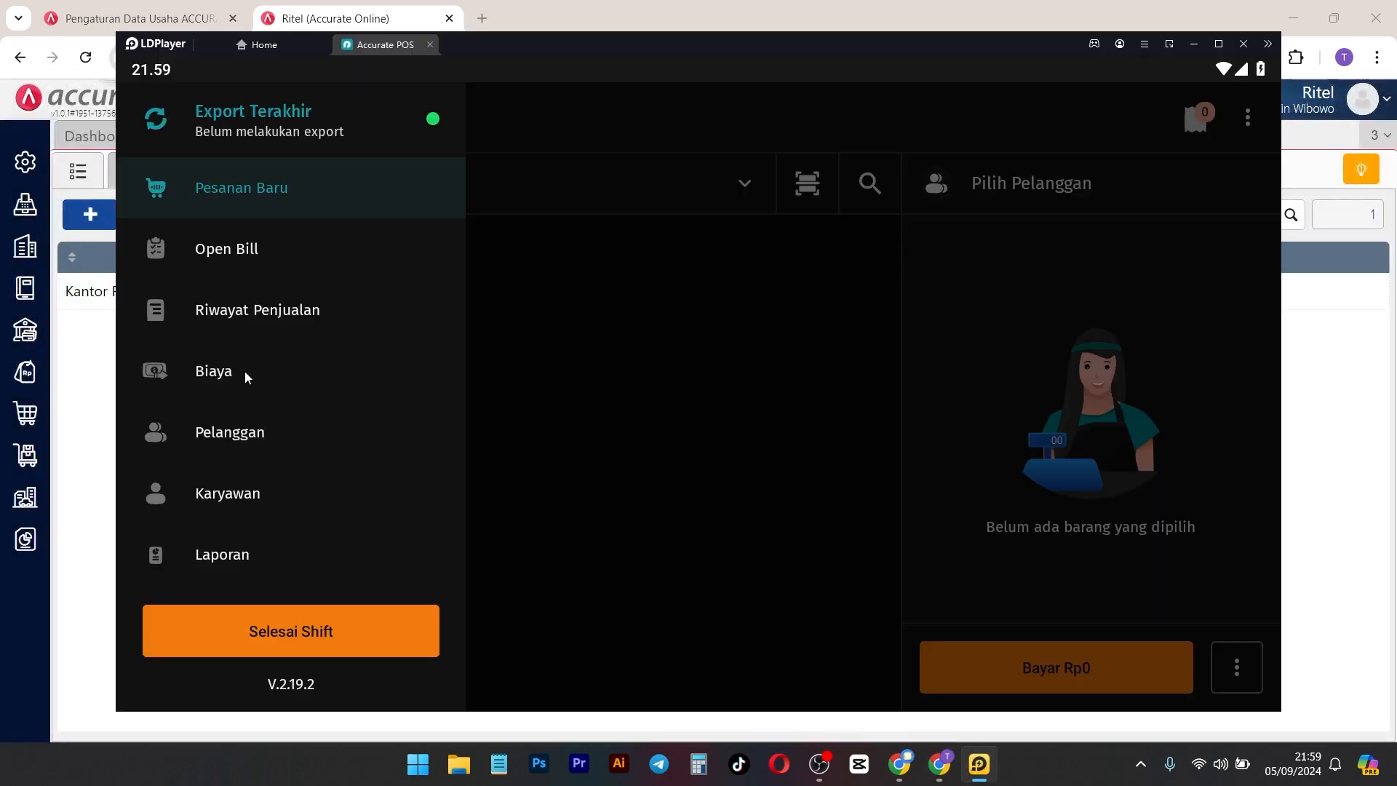
click(627, 393)
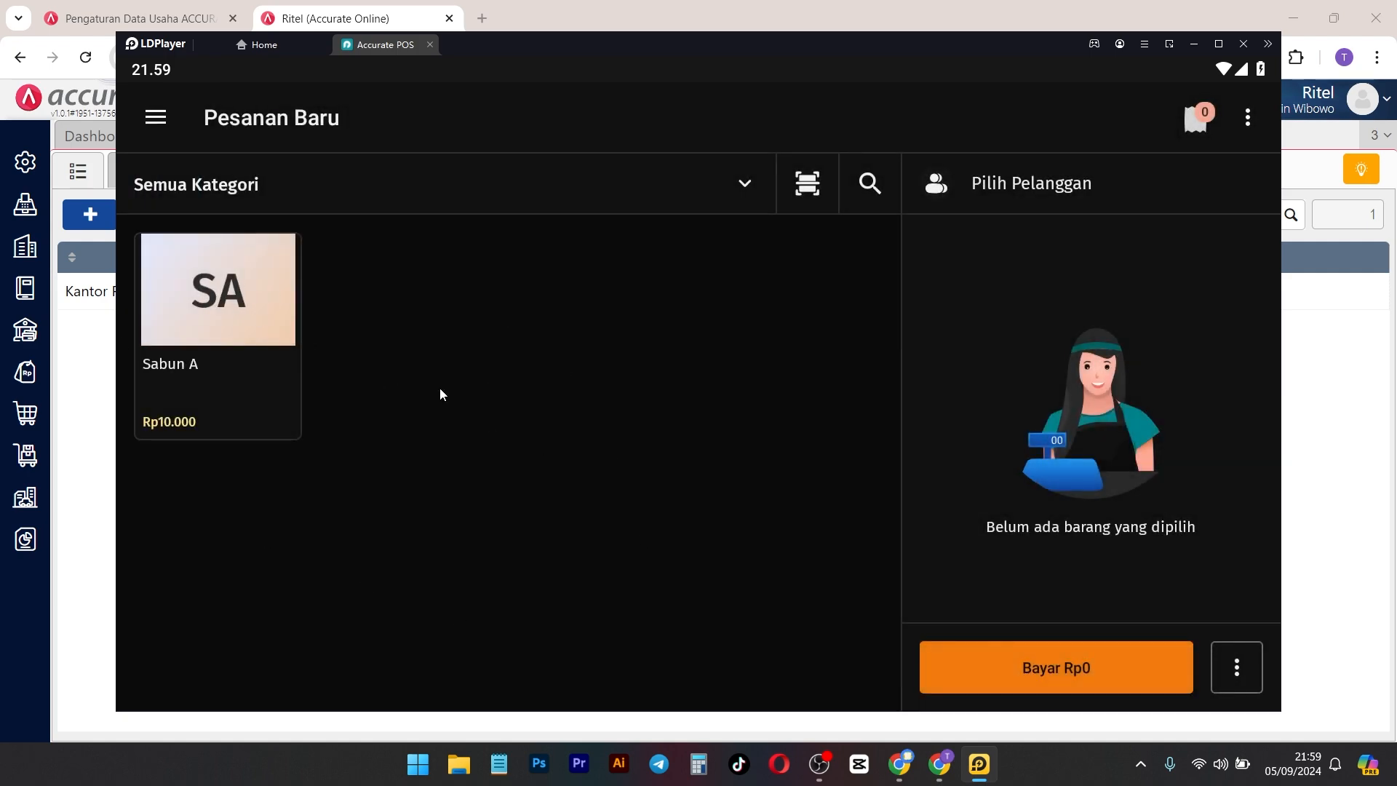
Step: Open Sabun A for ordering, keep PCS as its unit, and set the quantity to 5
click(253, 307)
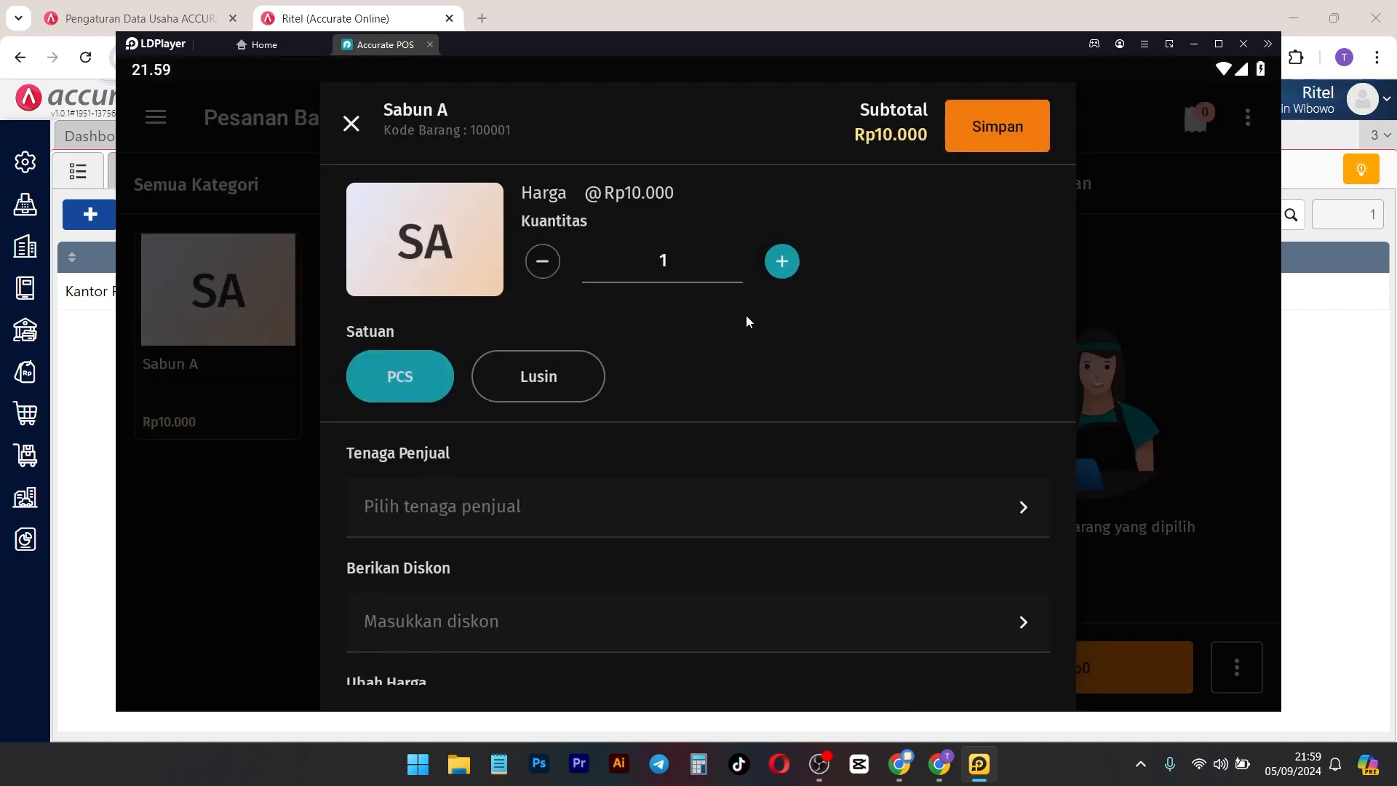
scroll(617, 308, down, 5)
scroll(574, 289, up, 5)
click(415, 391)
click(546, 388)
click(444, 382)
click(782, 261)
click(782, 261)
click(782, 261)
click(782, 261)
Step: Review Sabun A's salesperson, discount, price and note options, and check its warehouse stock
scroll(659, 316, down, 3)
drag(483, 310, 338, 246)
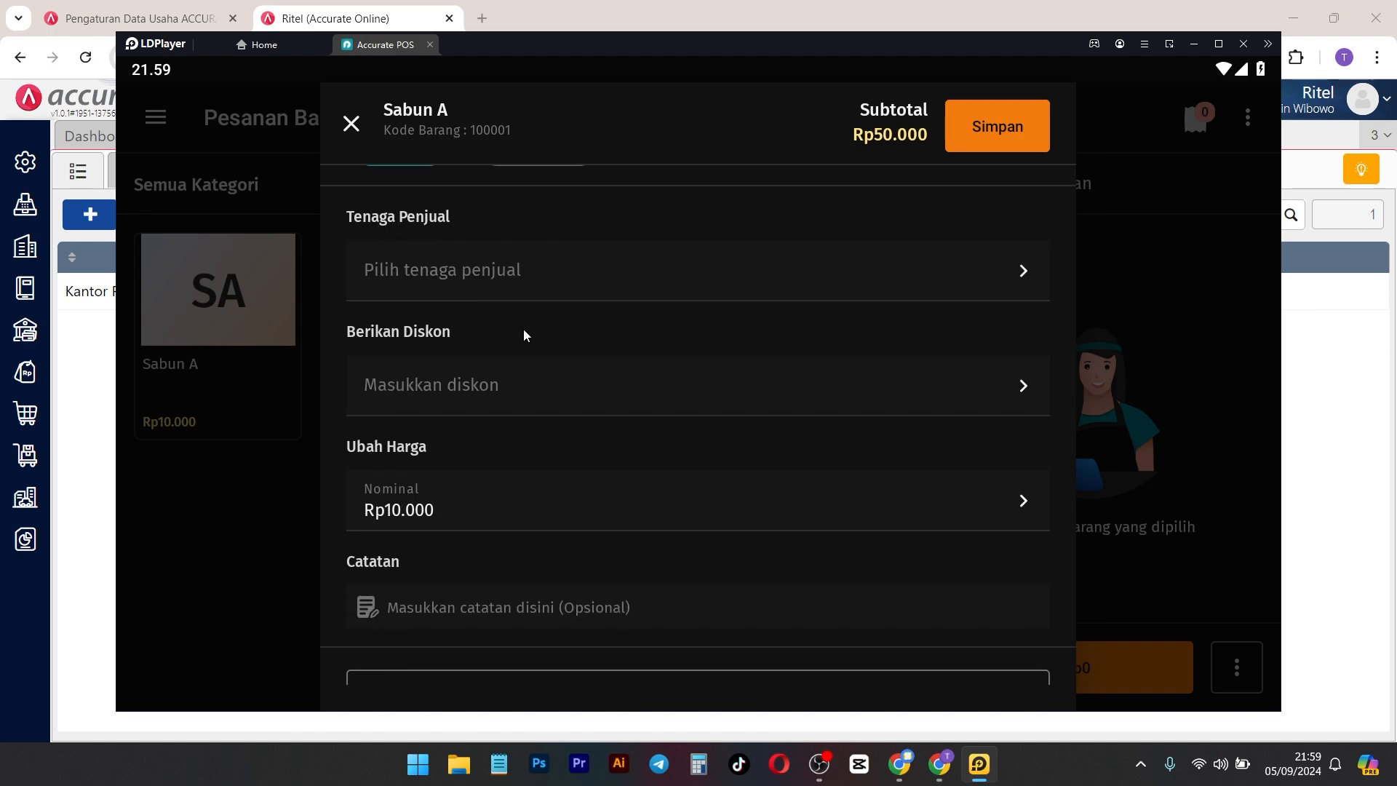
scroll(486, 311, down, 2)
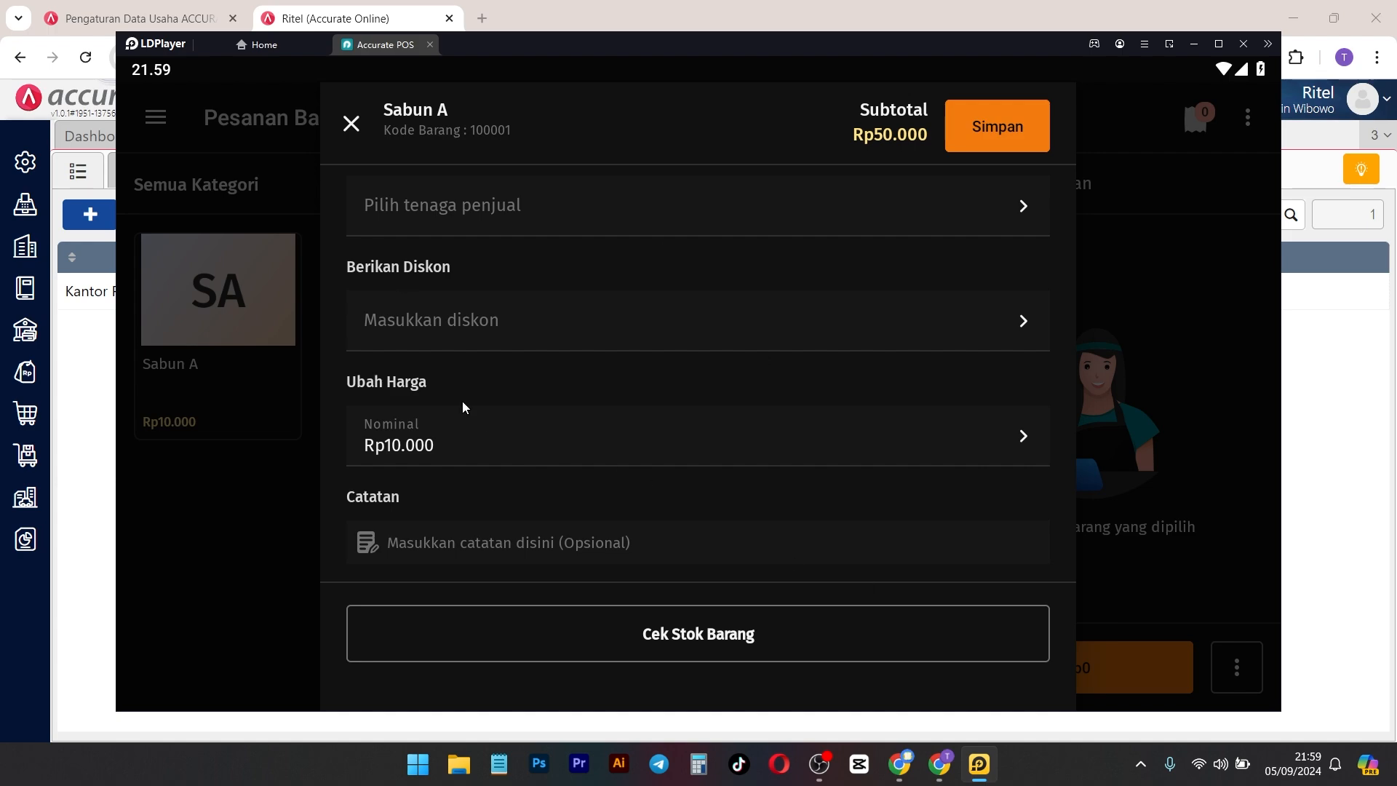
click(737, 645)
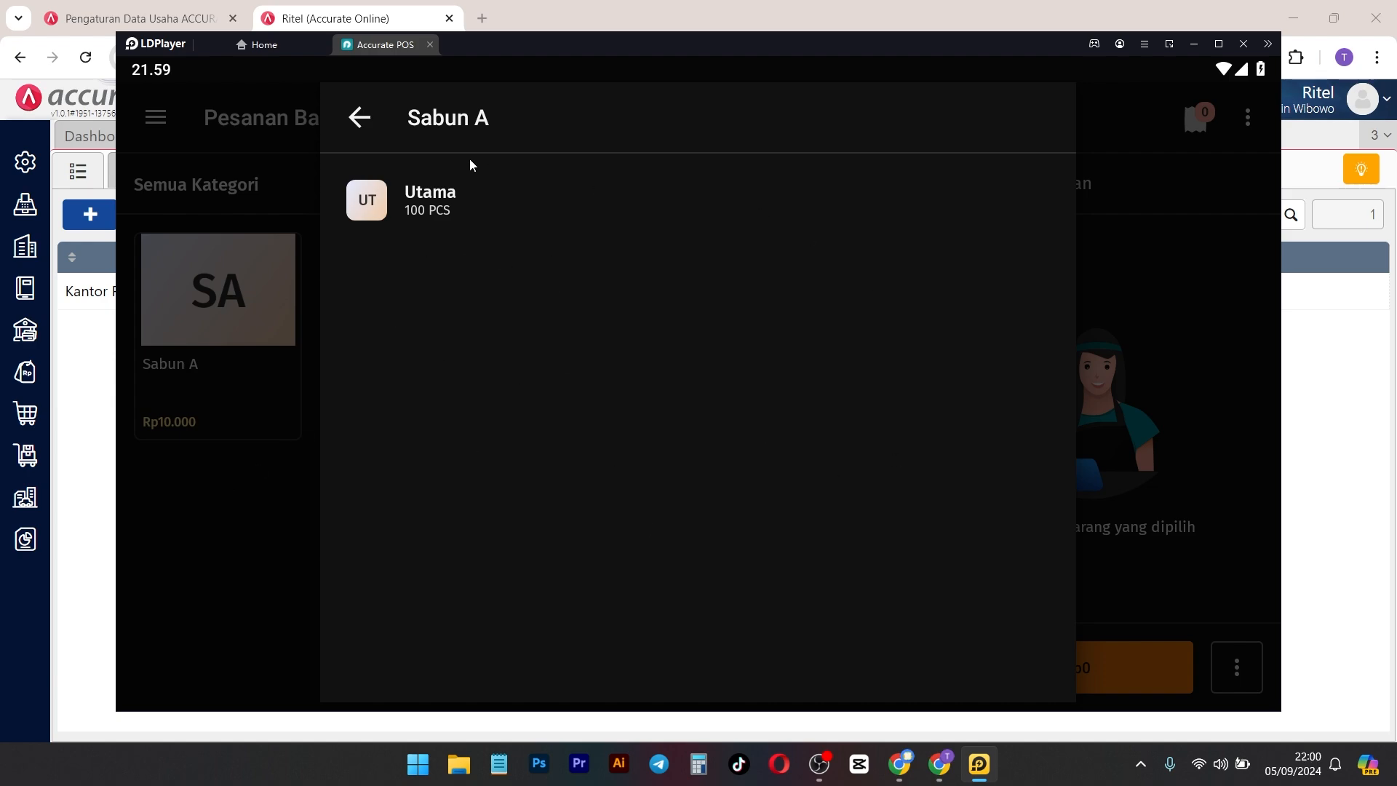
click(367, 118)
Step: Save Sabun A to the order, check the extra order options, and proceed to payment
scroll(668, 371, up, 5)
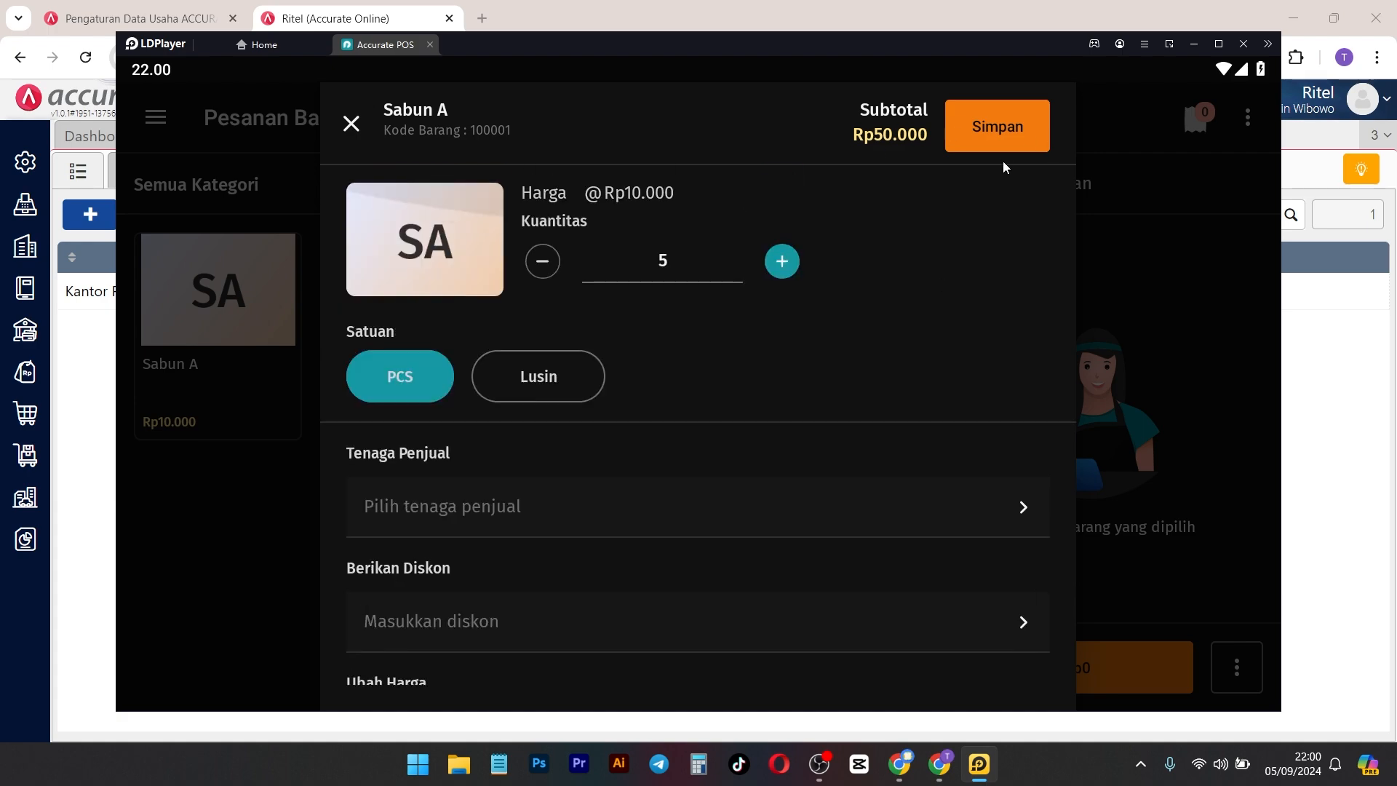
click(994, 112)
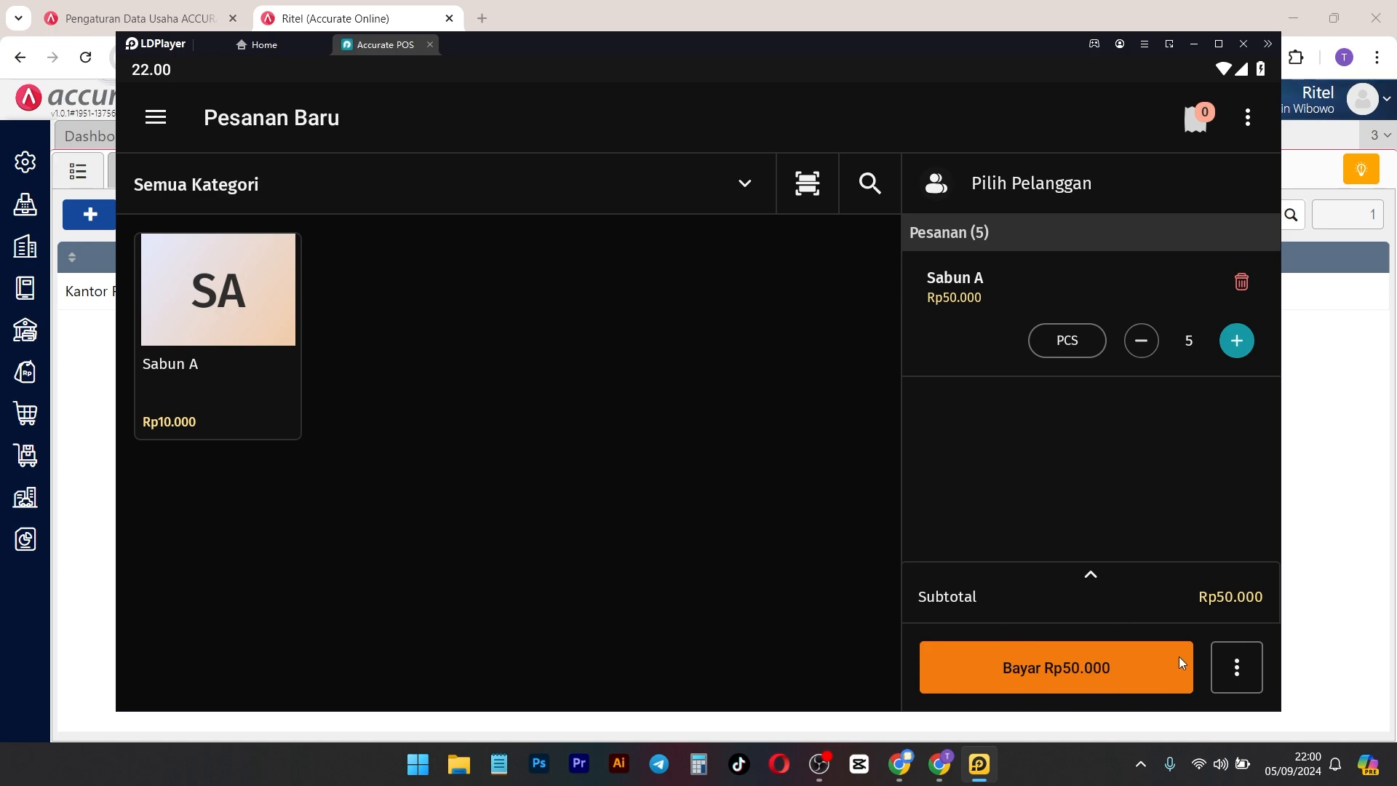
click(1238, 665)
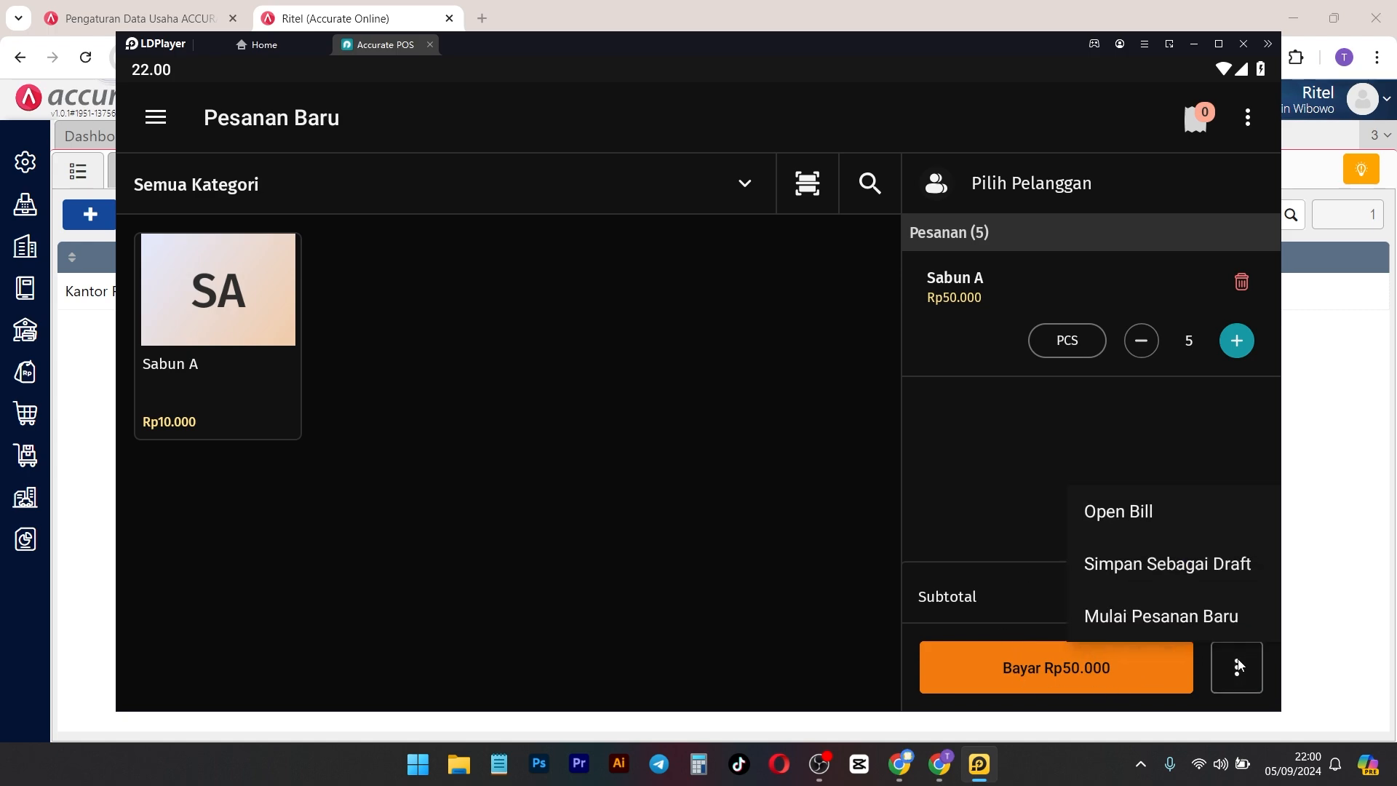
click(1238, 665)
click(1046, 659)
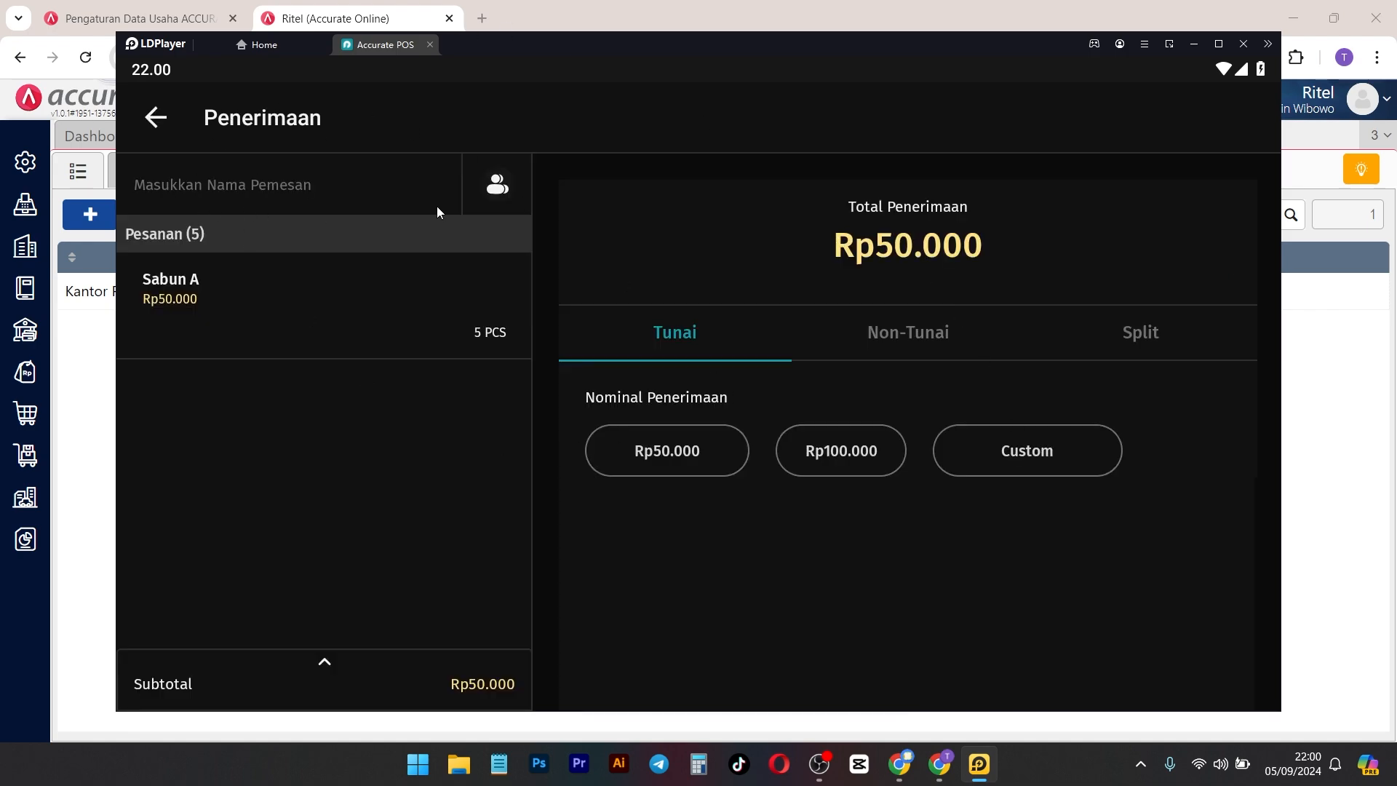
Step: Check the customer selection and compare the Tunai, Non-Tunai and Split payment methods on the Penerimaan page
click(500, 185)
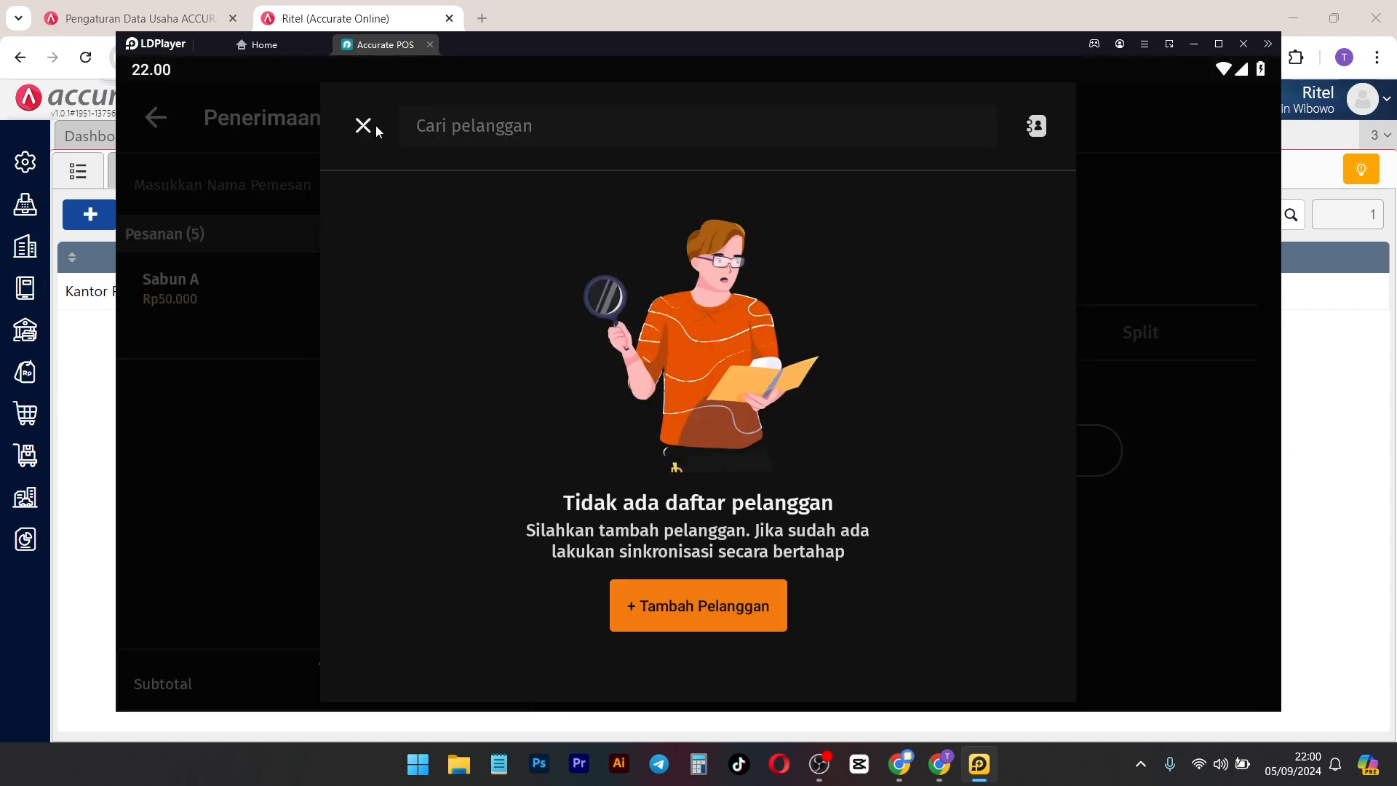
click(363, 126)
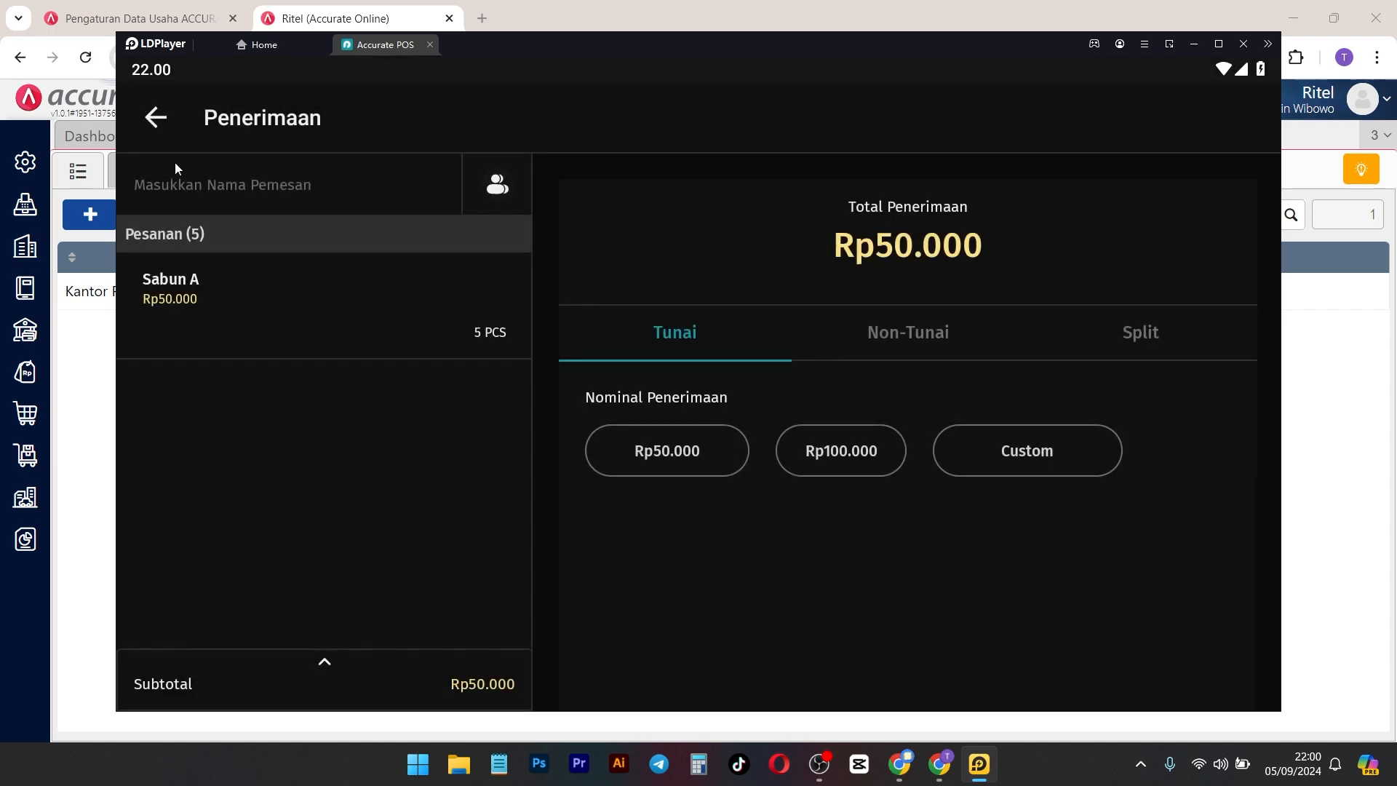
click(889, 339)
click(1113, 342)
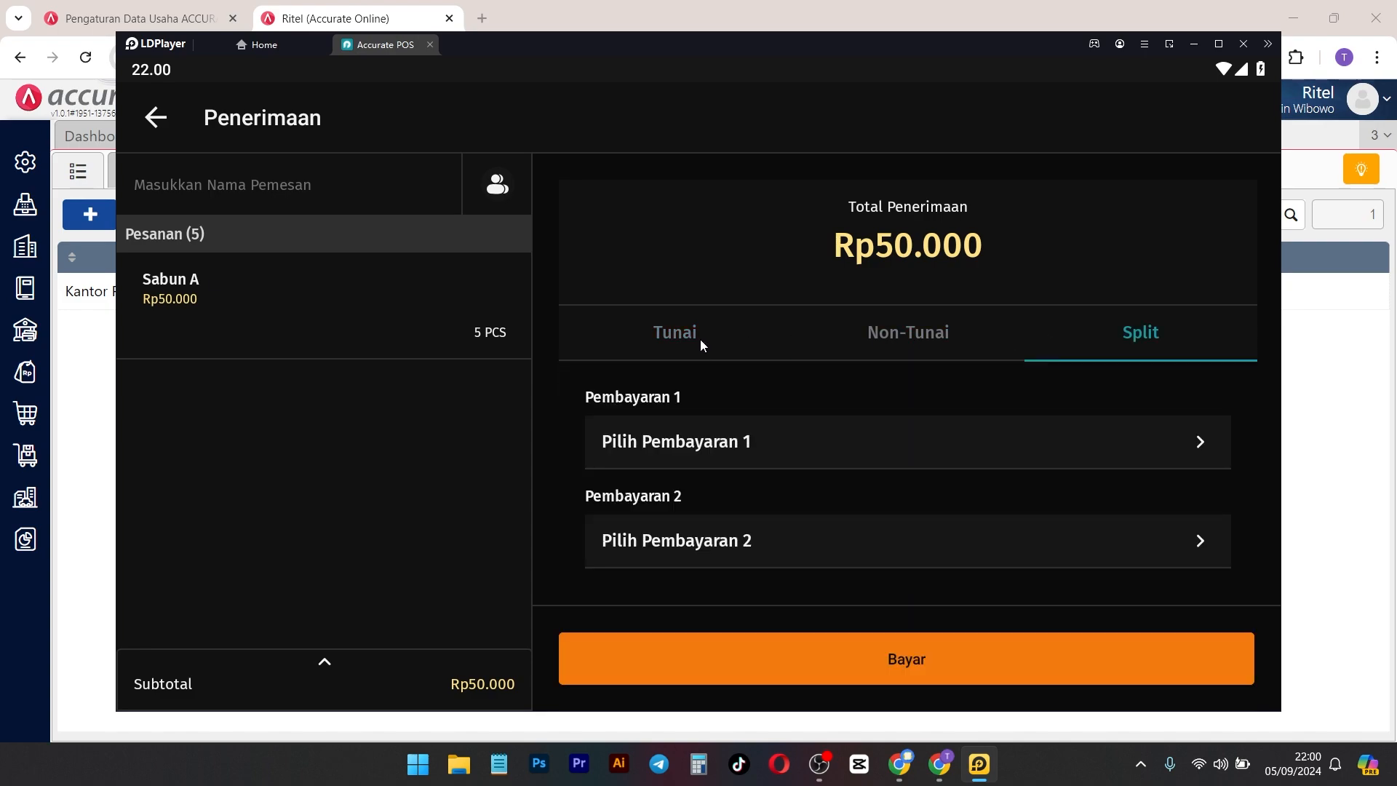
click(700, 339)
click(946, 334)
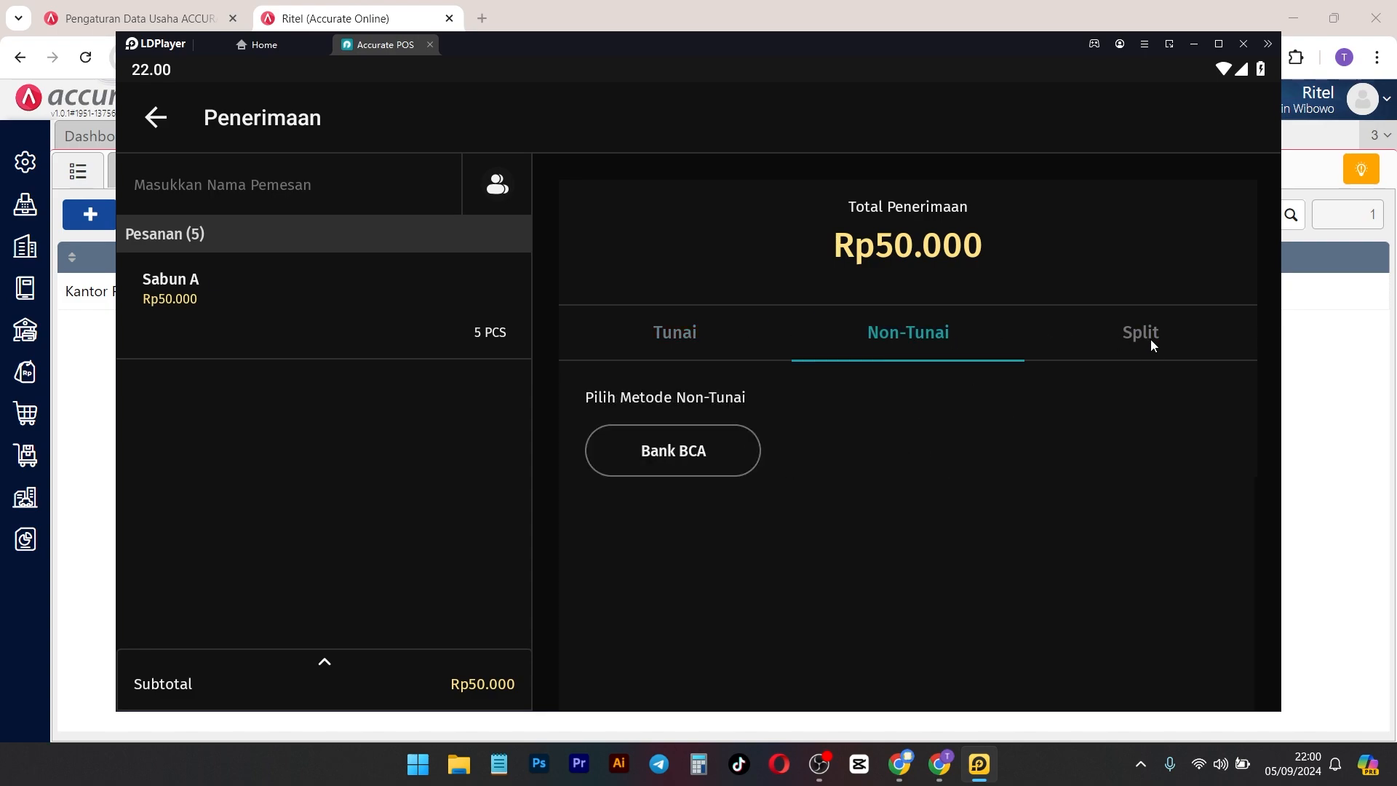
click(1130, 335)
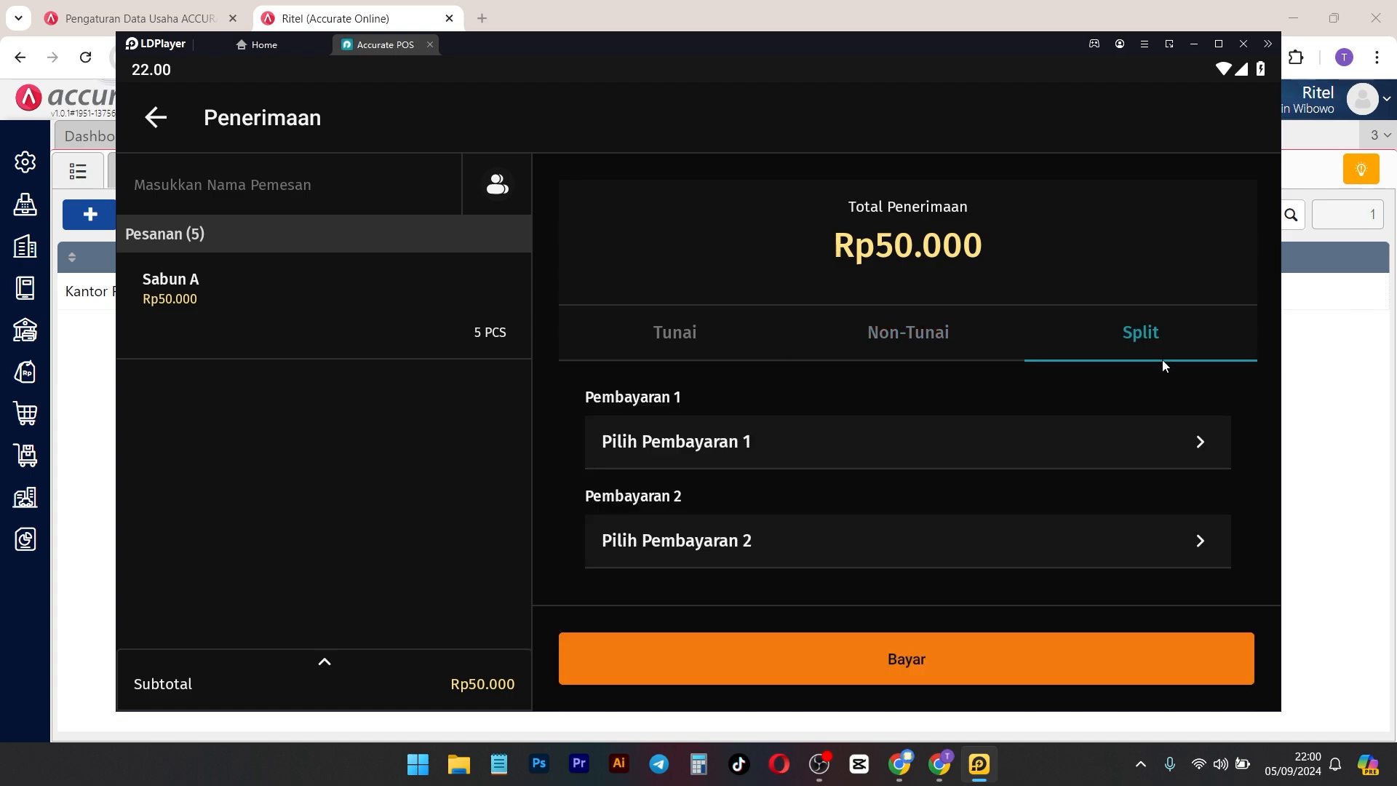
Step: Pay the order in cash with Rp100.000 received and finish the transaction
click(698, 346)
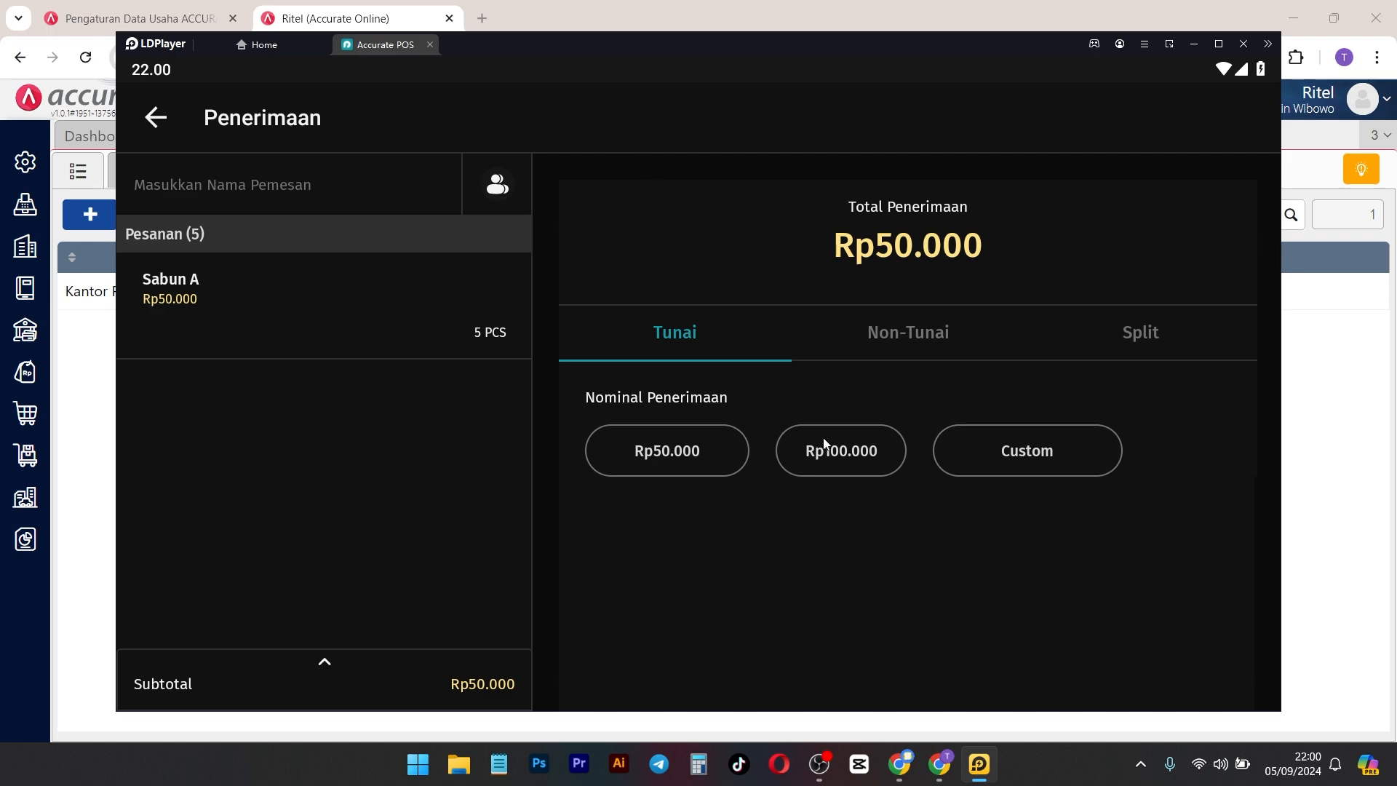
click(841, 457)
click(945, 658)
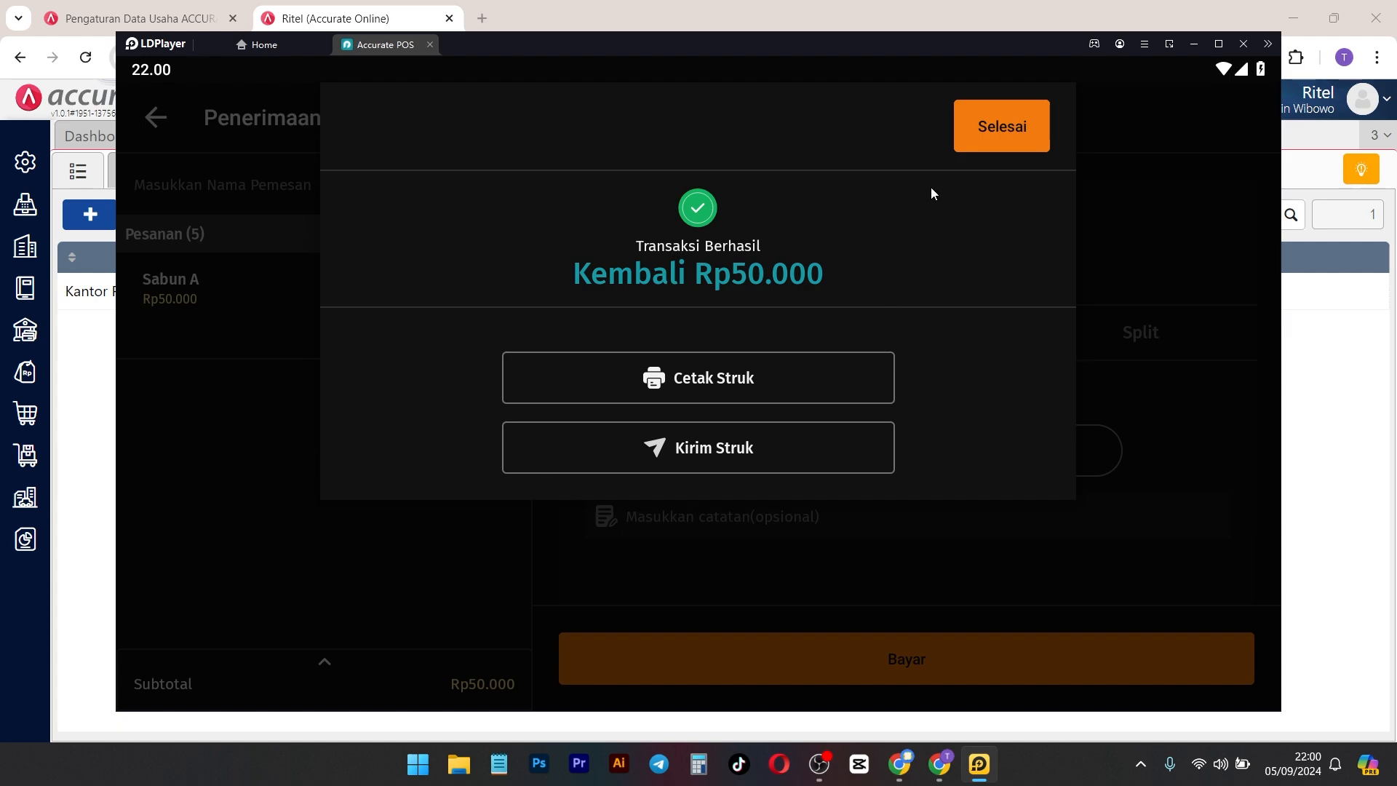
click(1001, 130)
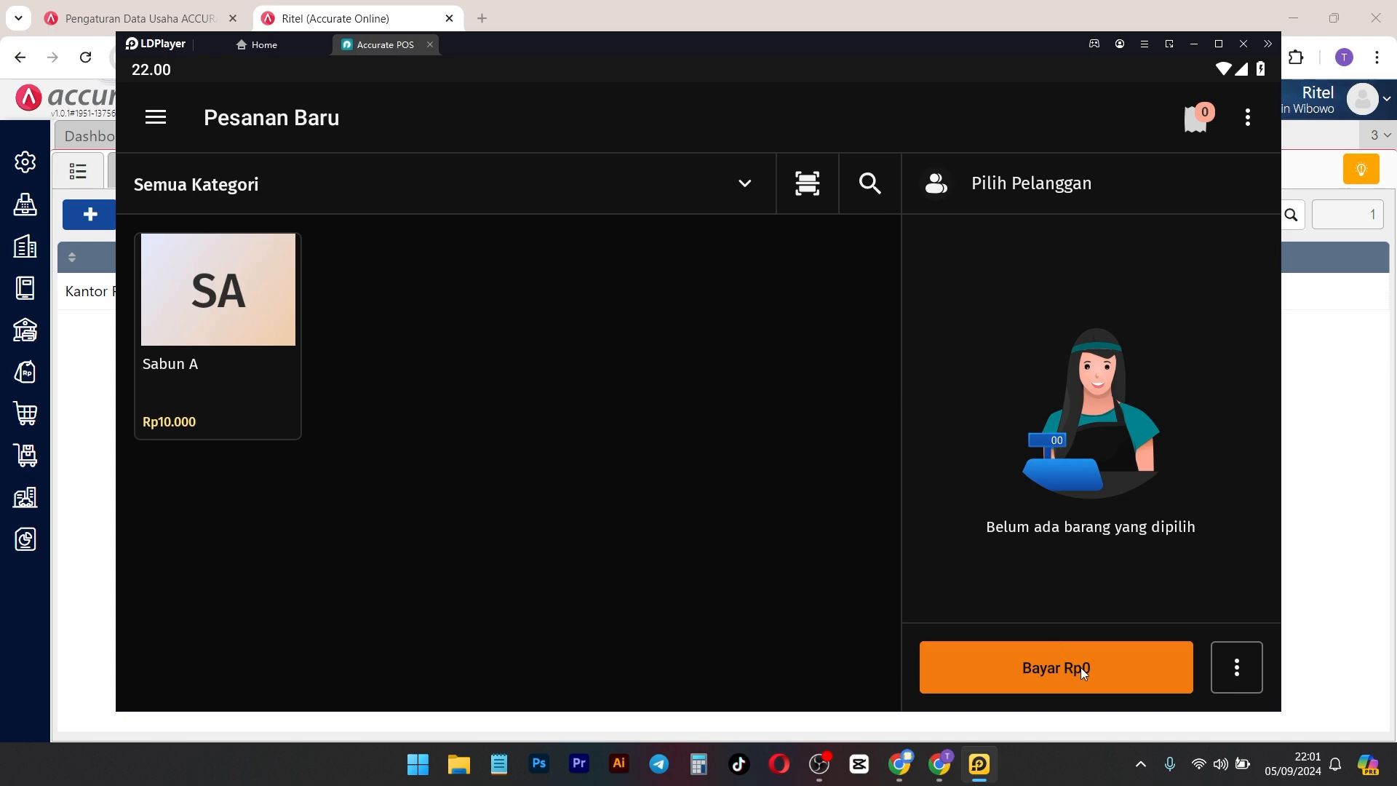
Step: Switch to Accurate Online and check the POS sale in the Faktur Penjualan and Penerimaan Penjualan lists
click(366, 29)
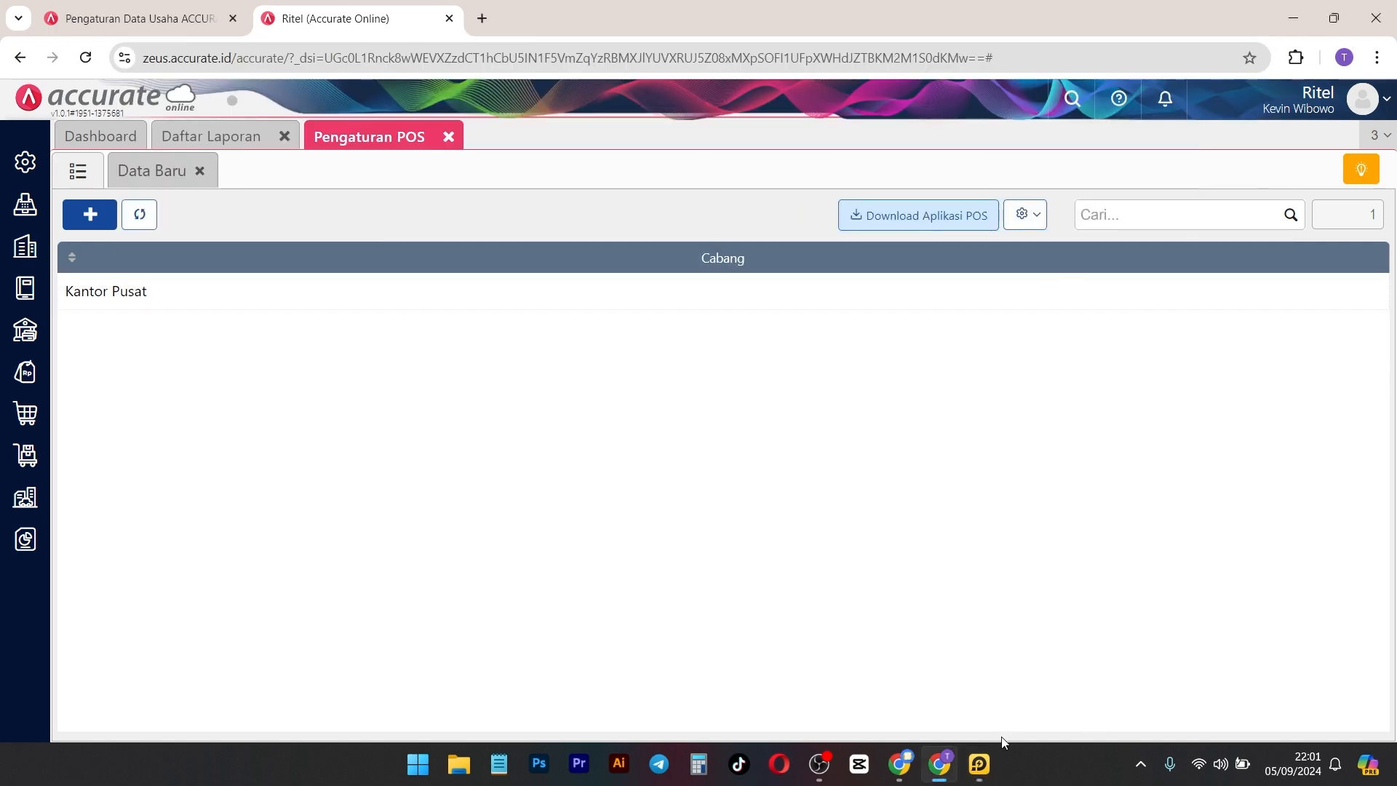
click(28, 376)
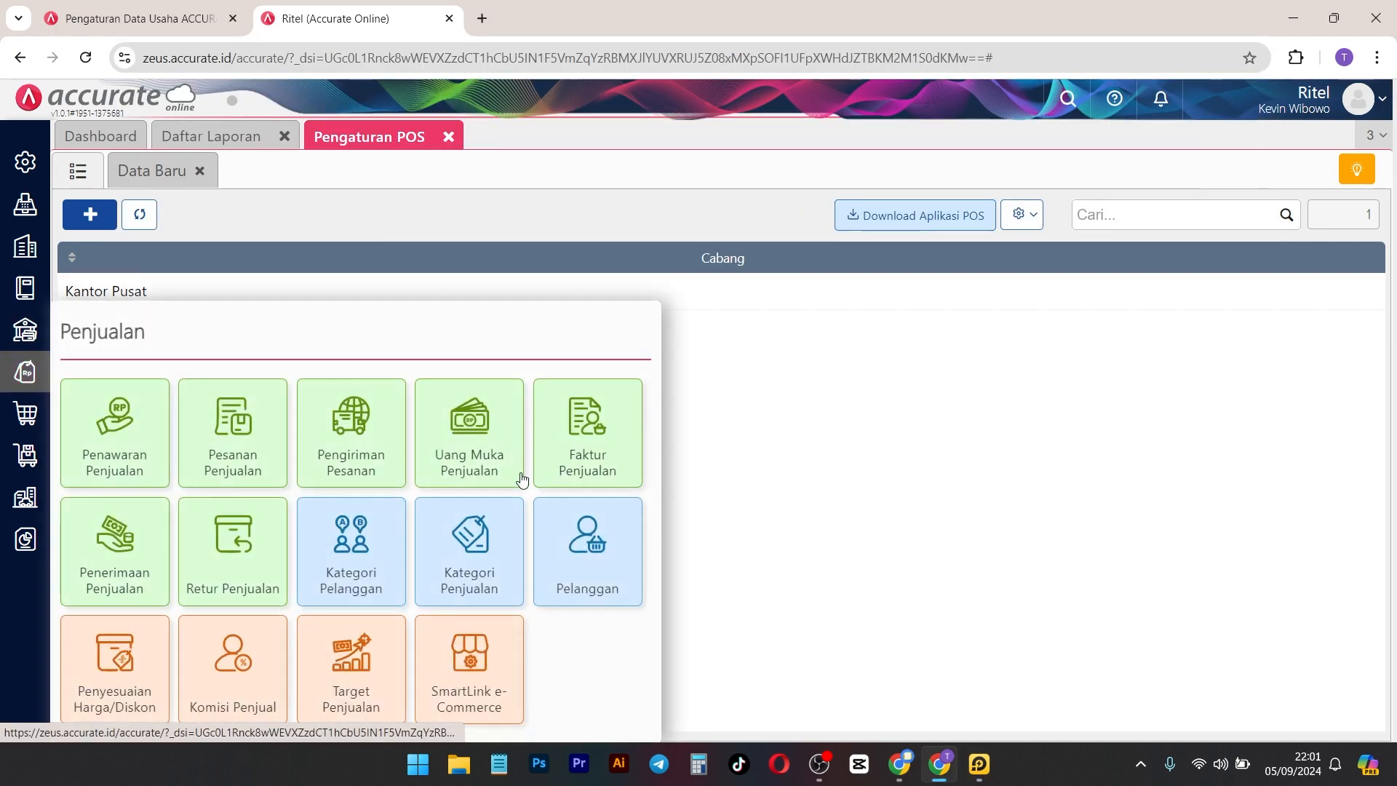
click(598, 442)
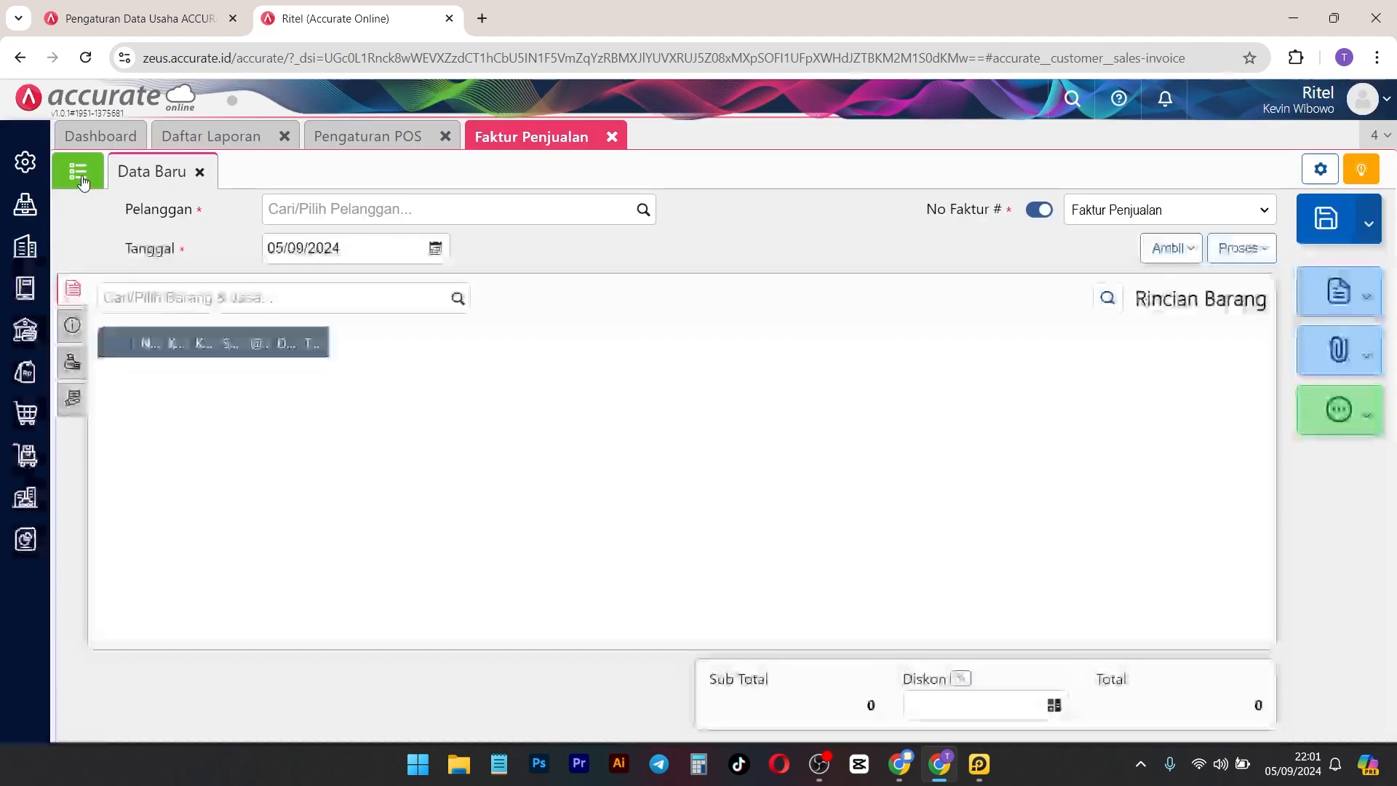
click(78, 172)
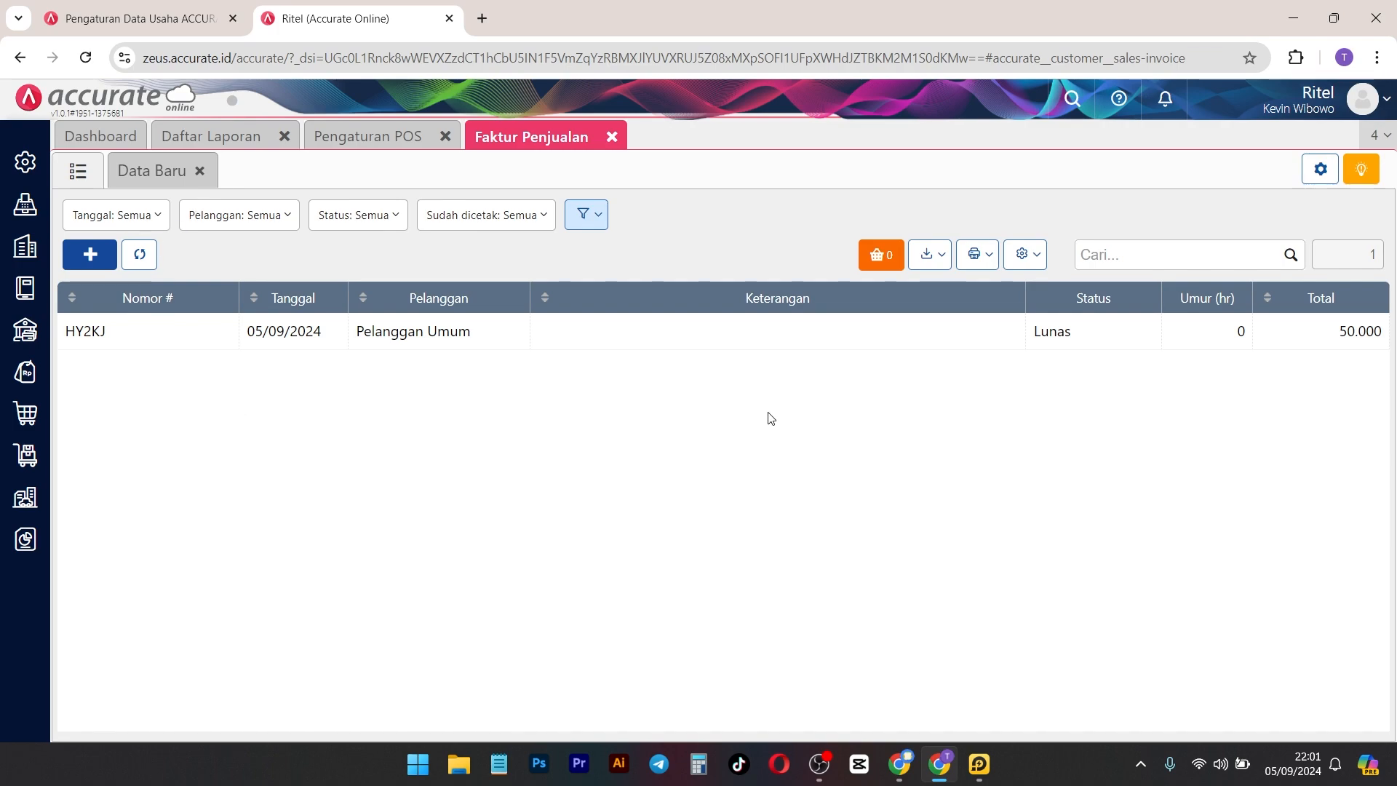
click(26, 373)
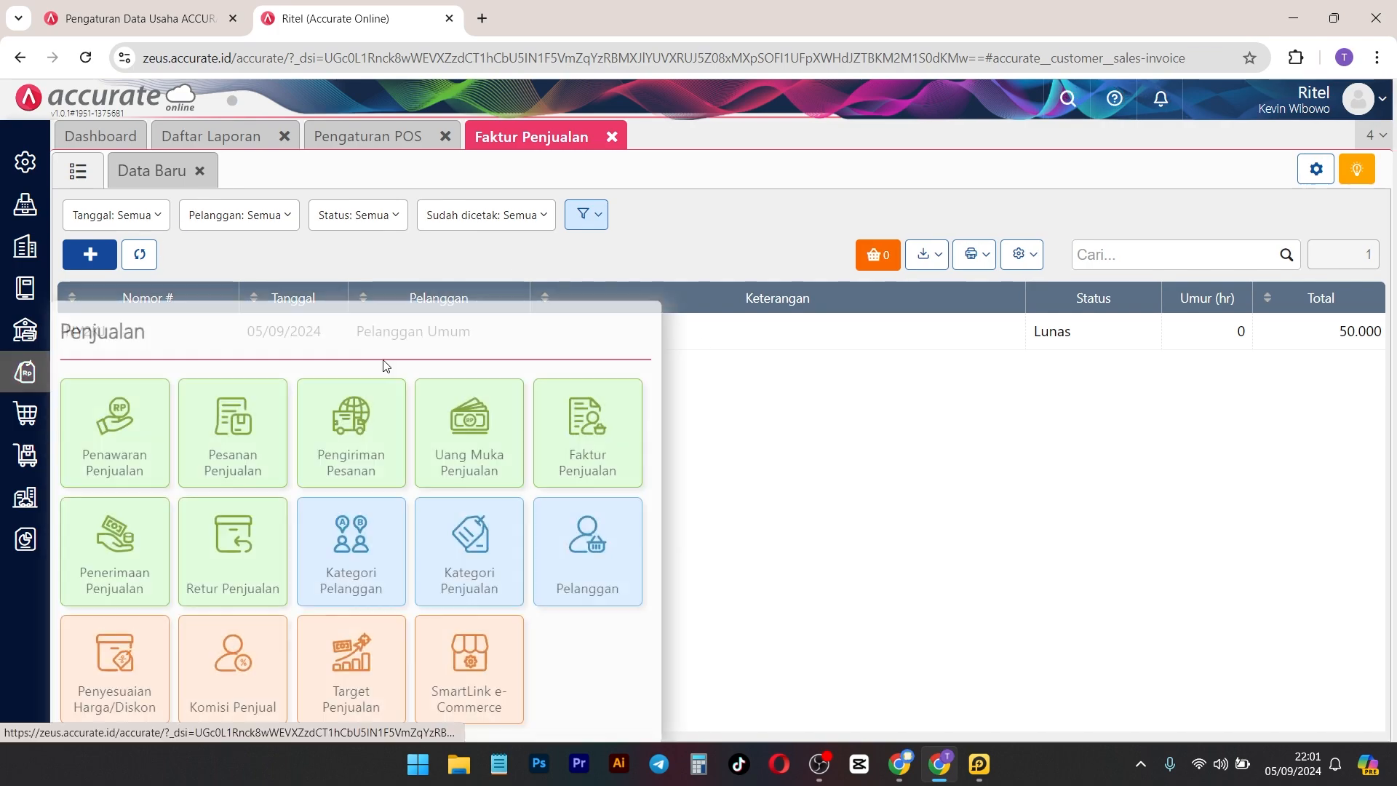
click(113, 567)
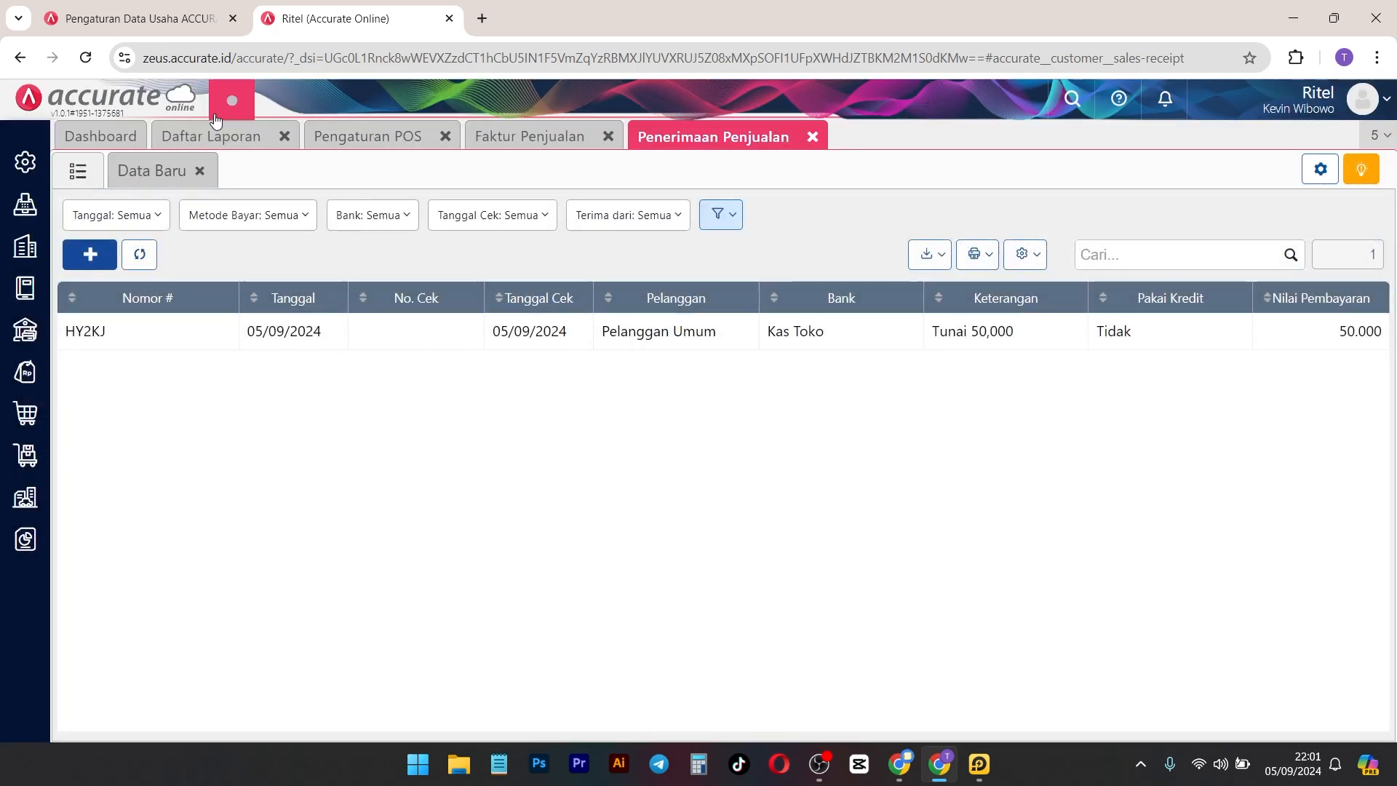
Step: Refresh the Neraca (Induk Skontro) report in Daftar Laporan and examine its cash, inventory and equity balances
click(211, 137)
click(647, 209)
scroll(696, 486, down, 1)
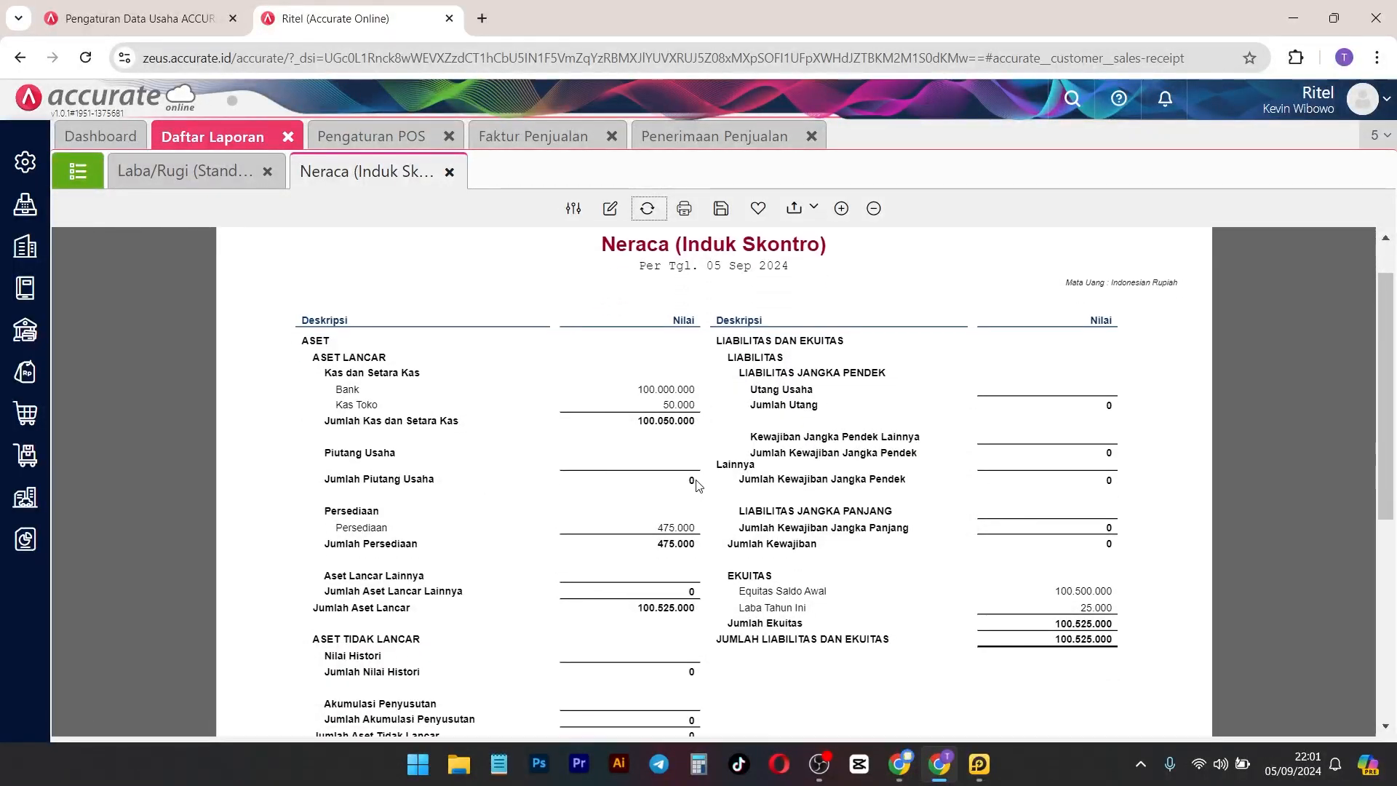
scroll(695, 482, up, 2)
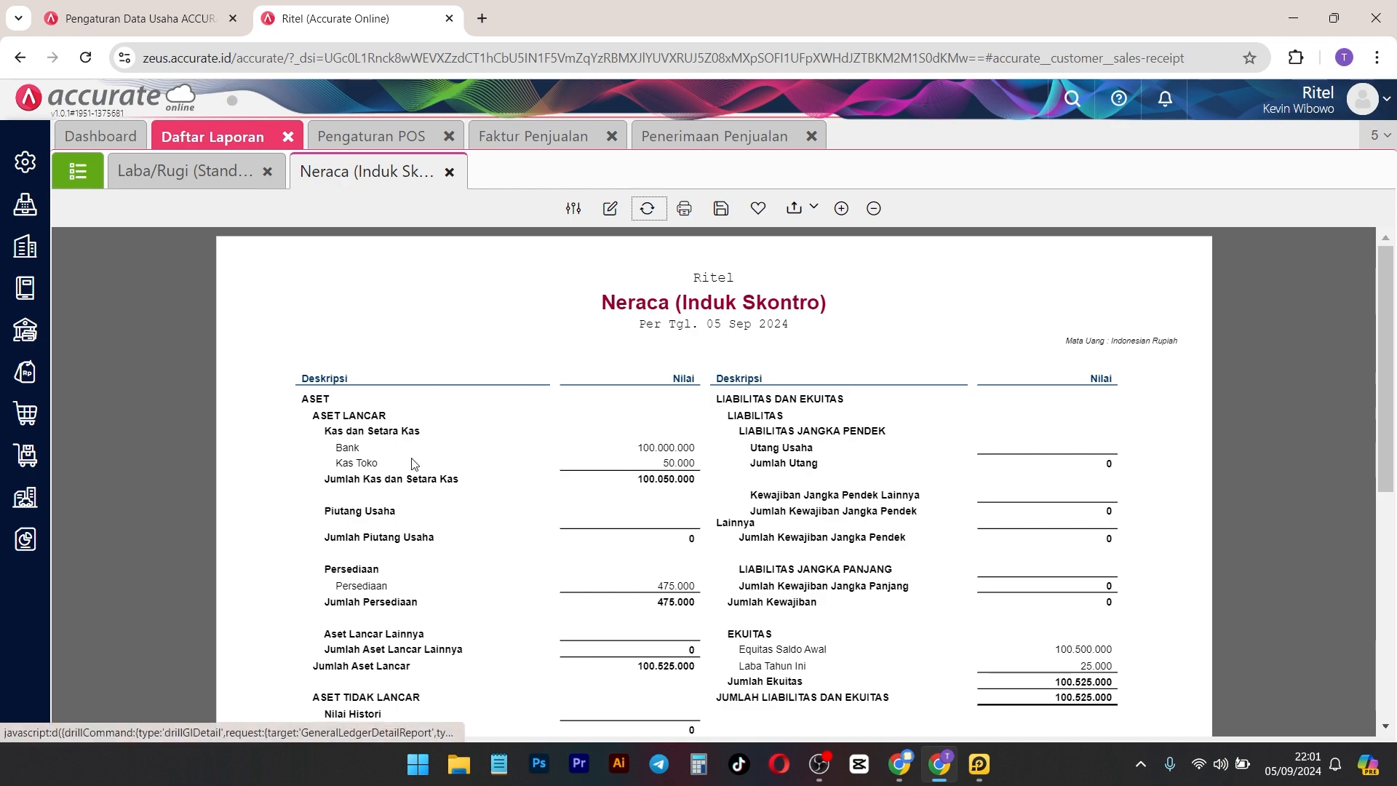
Step: Check the Persediaan line in the Neraca report, and refresh the Laba/Rugi (Standar) report to examine sales, cost of goods and net profit
scroll(420, 492, down, 2)
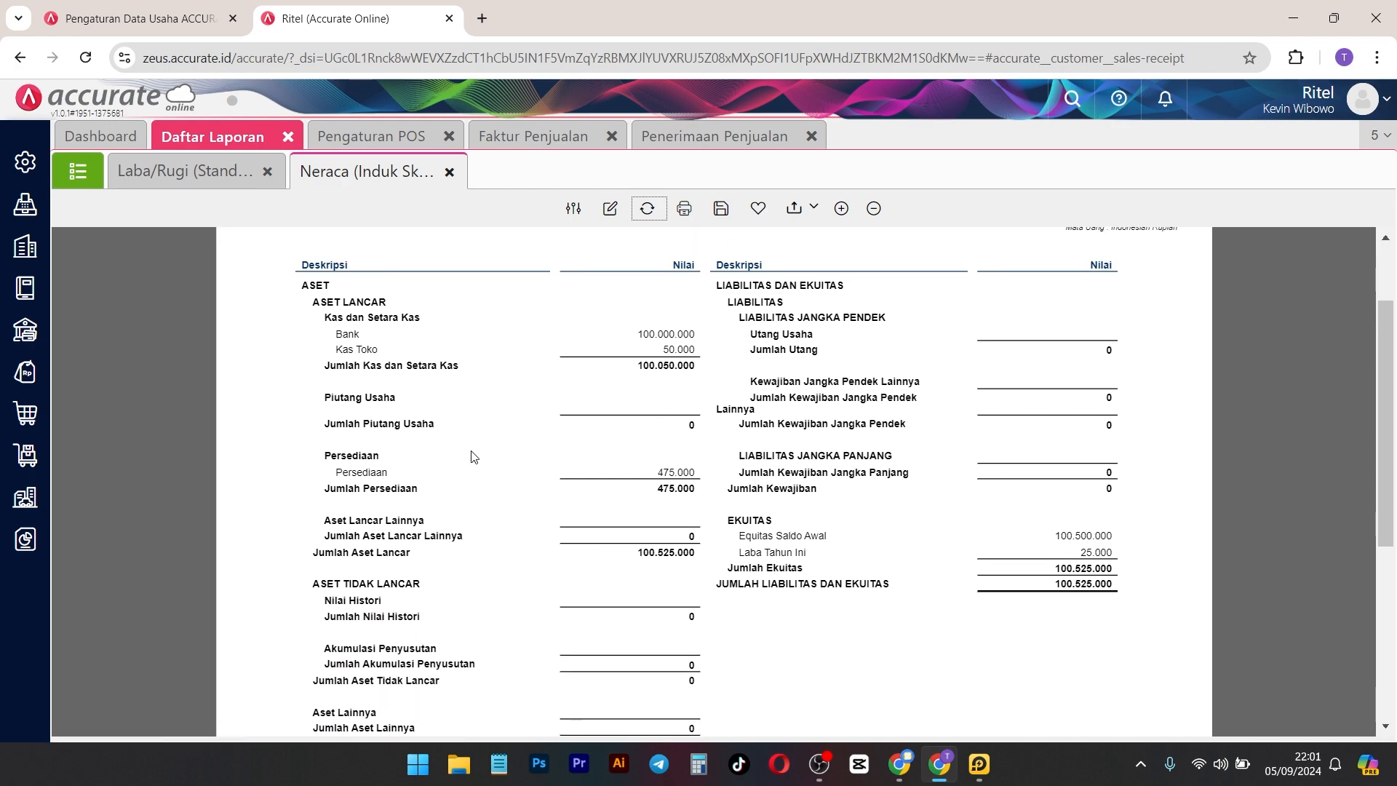
drag(419, 473, 316, 473)
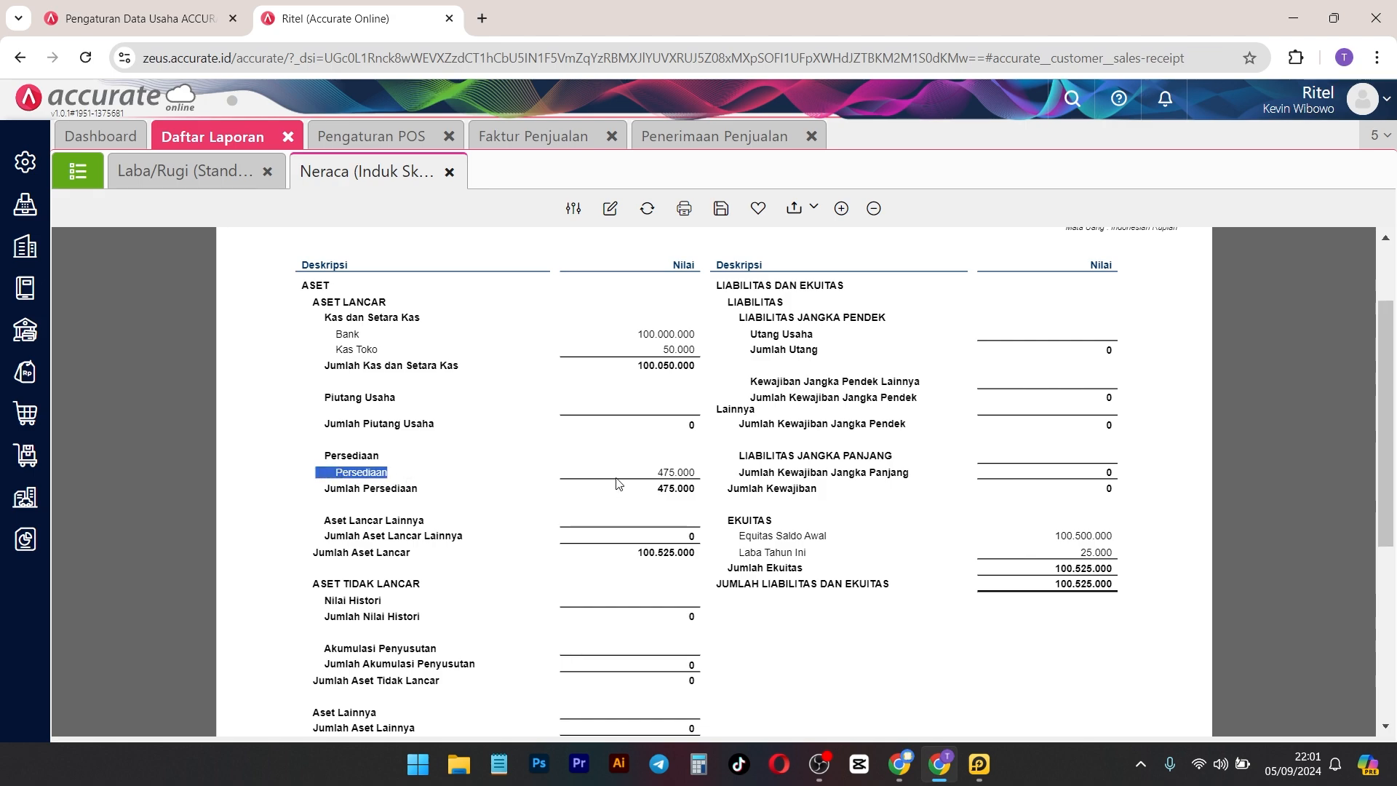
click(172, 178)
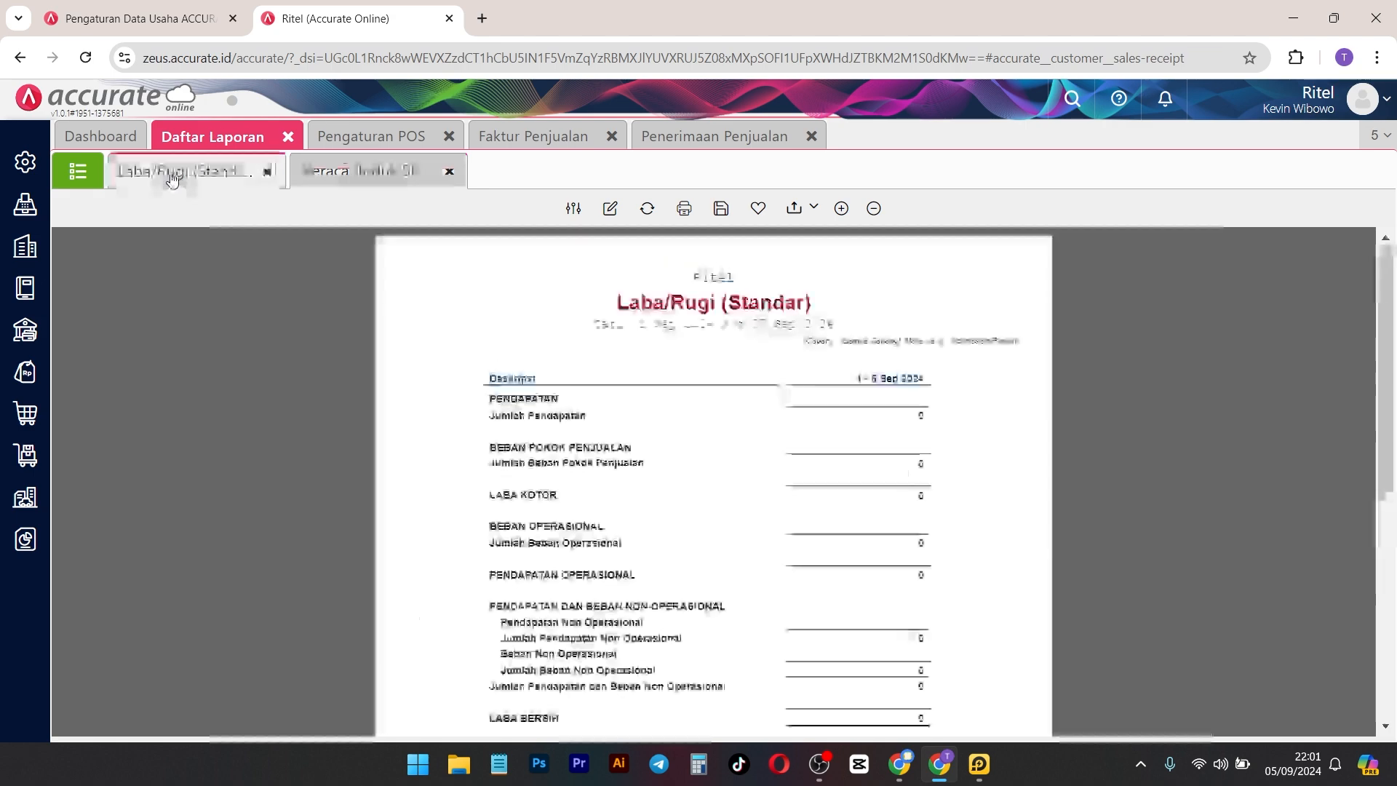
click(647, 208)
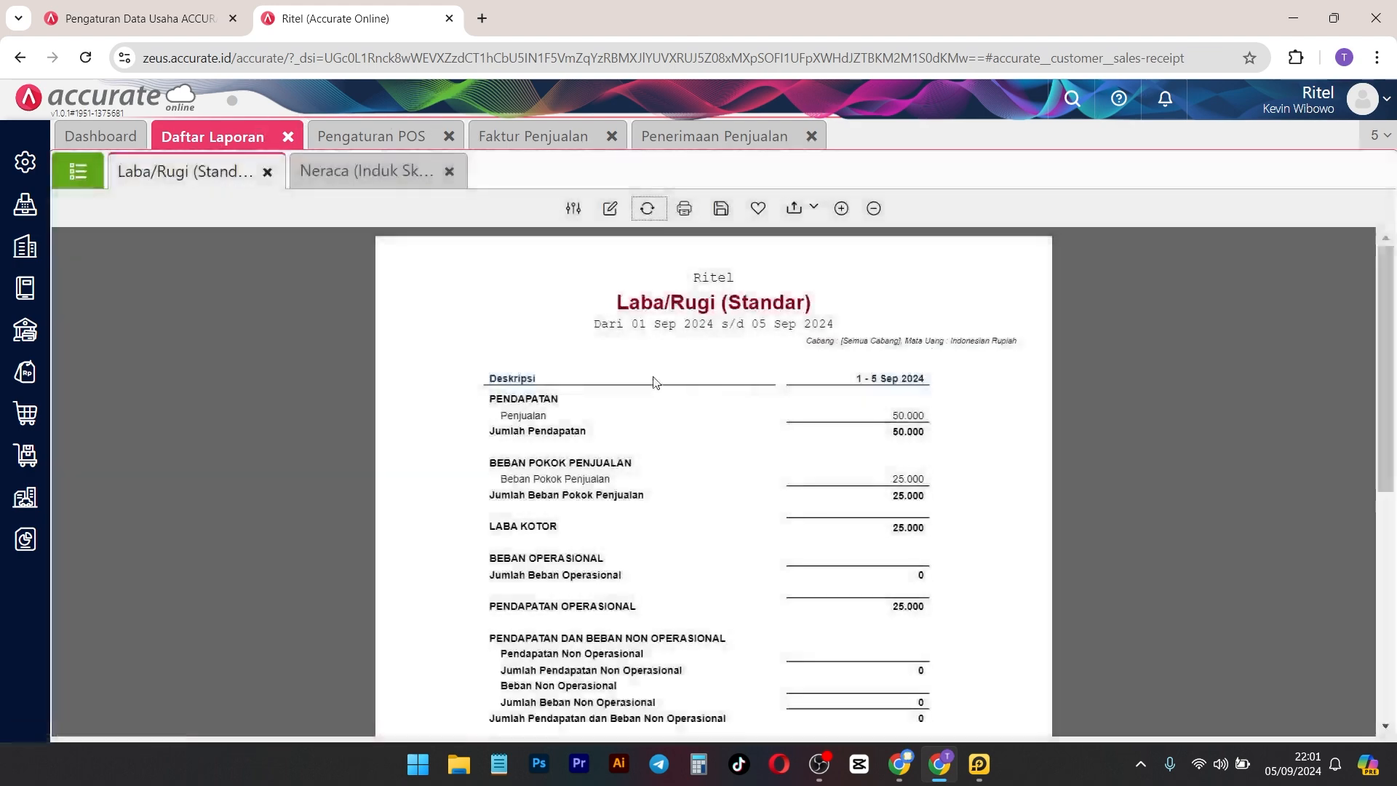
click(550, 417)
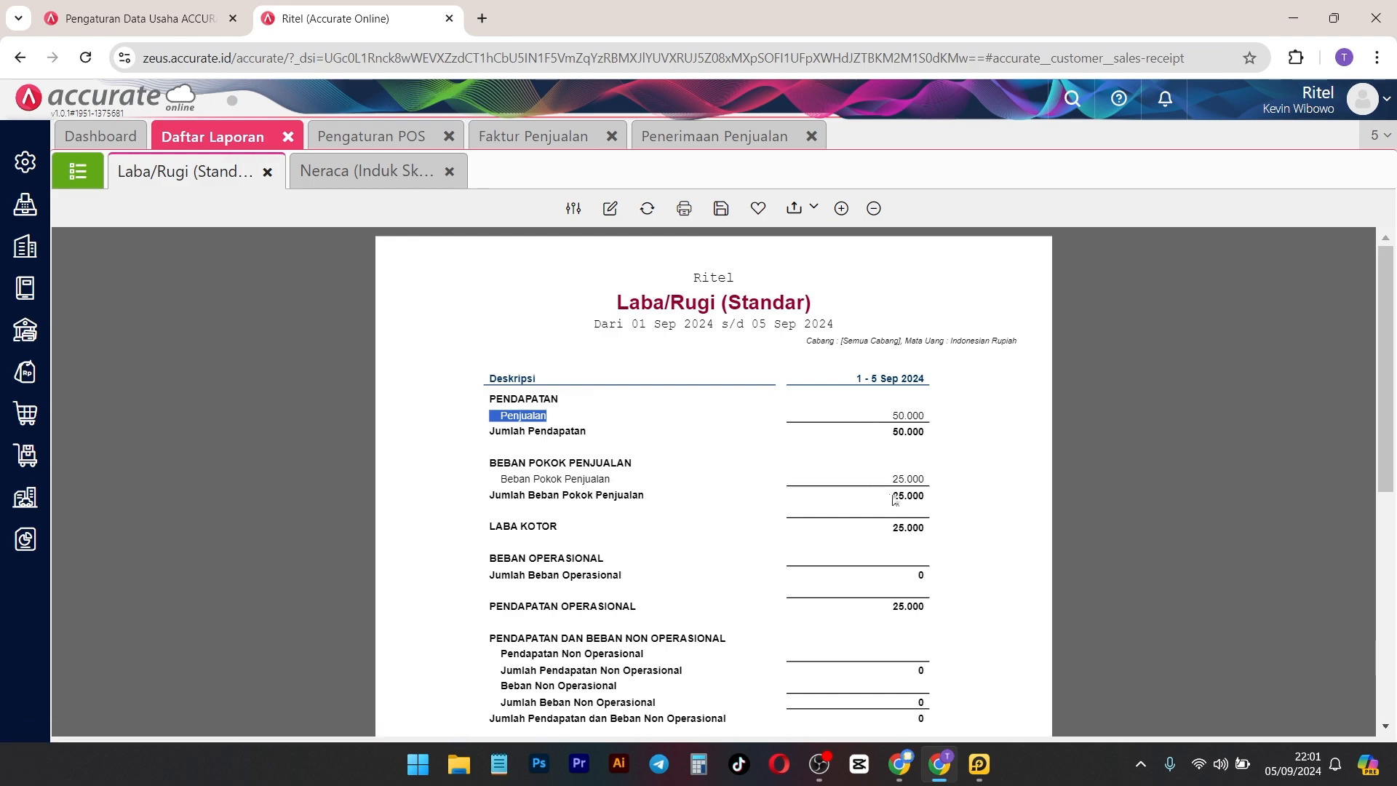
scroll(854, 430, down, 2)
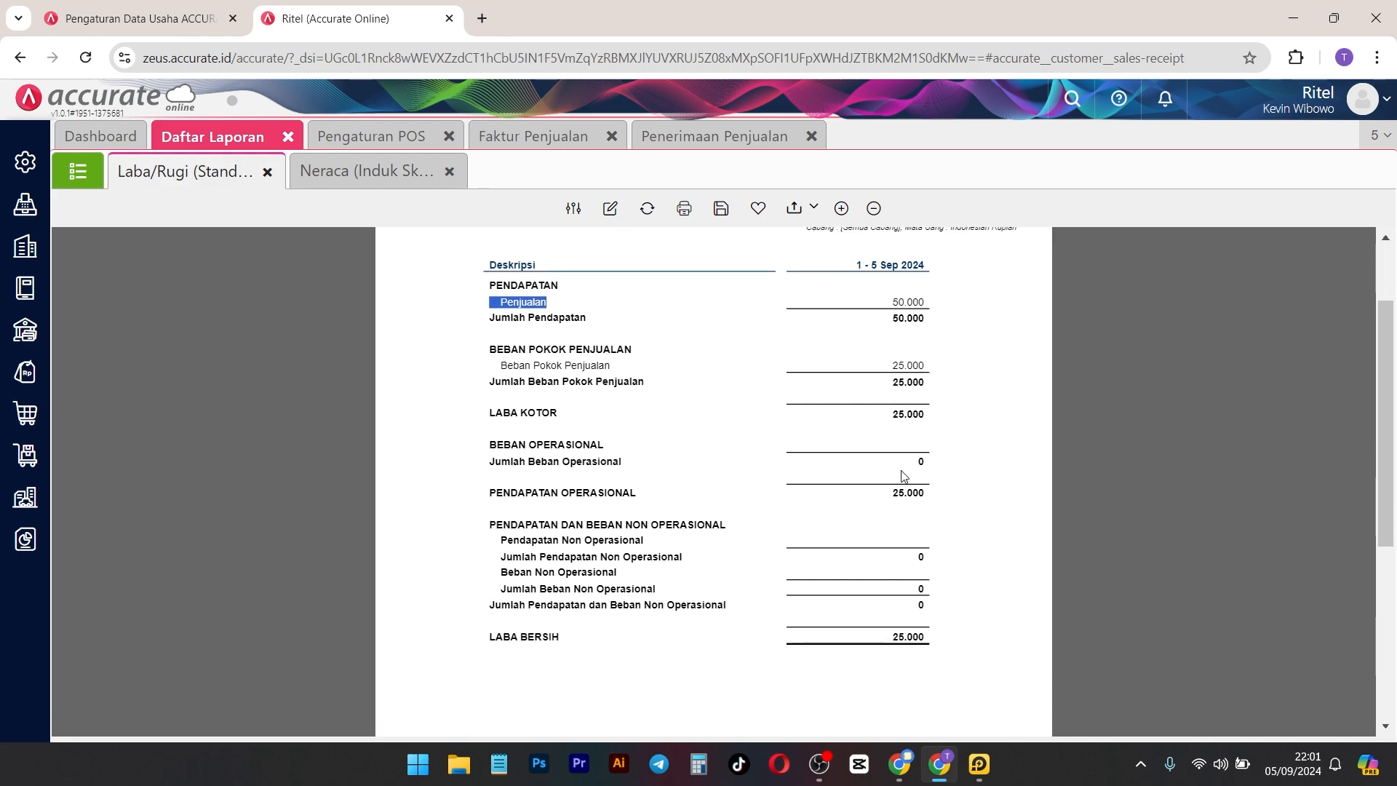
scroll(918, 409, down, 4)
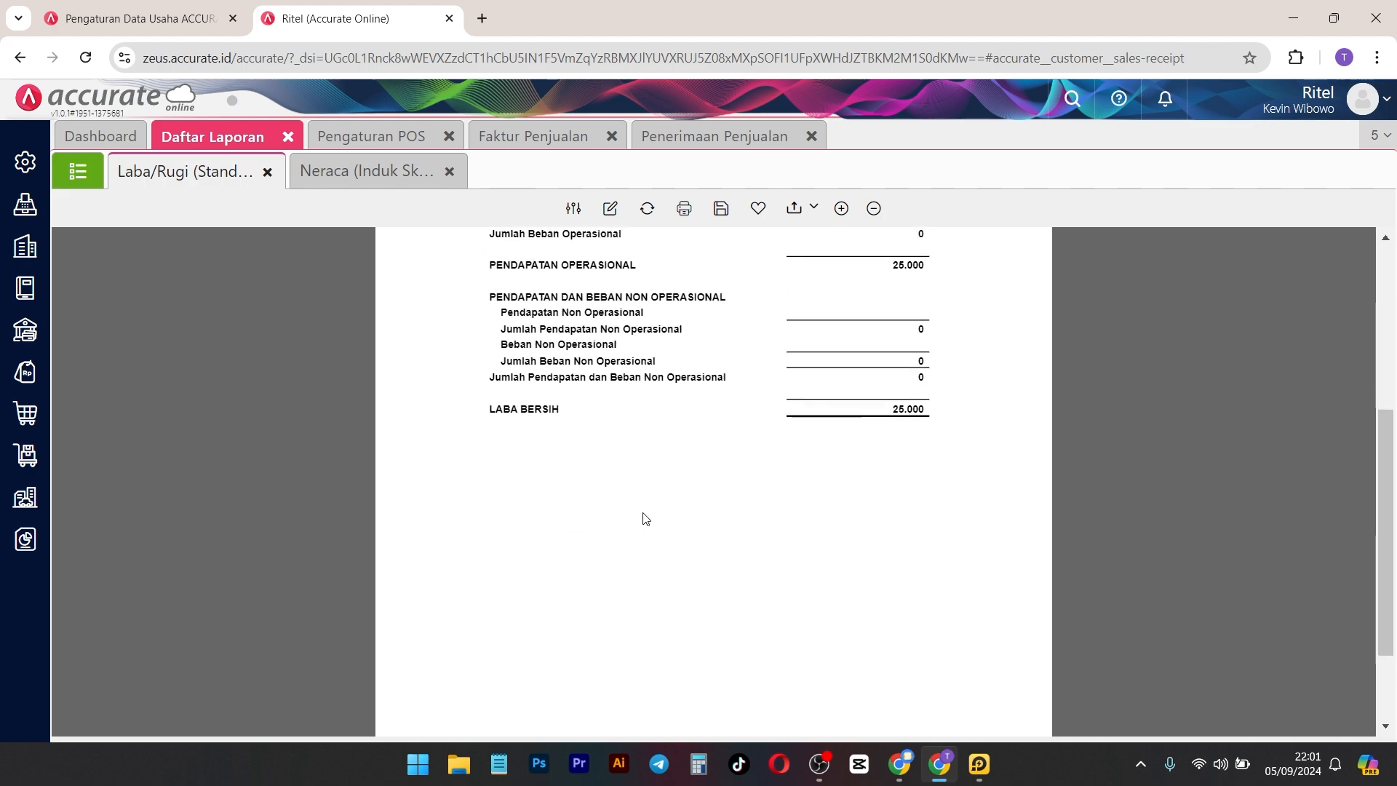
scroll(845, 430, up, 6)
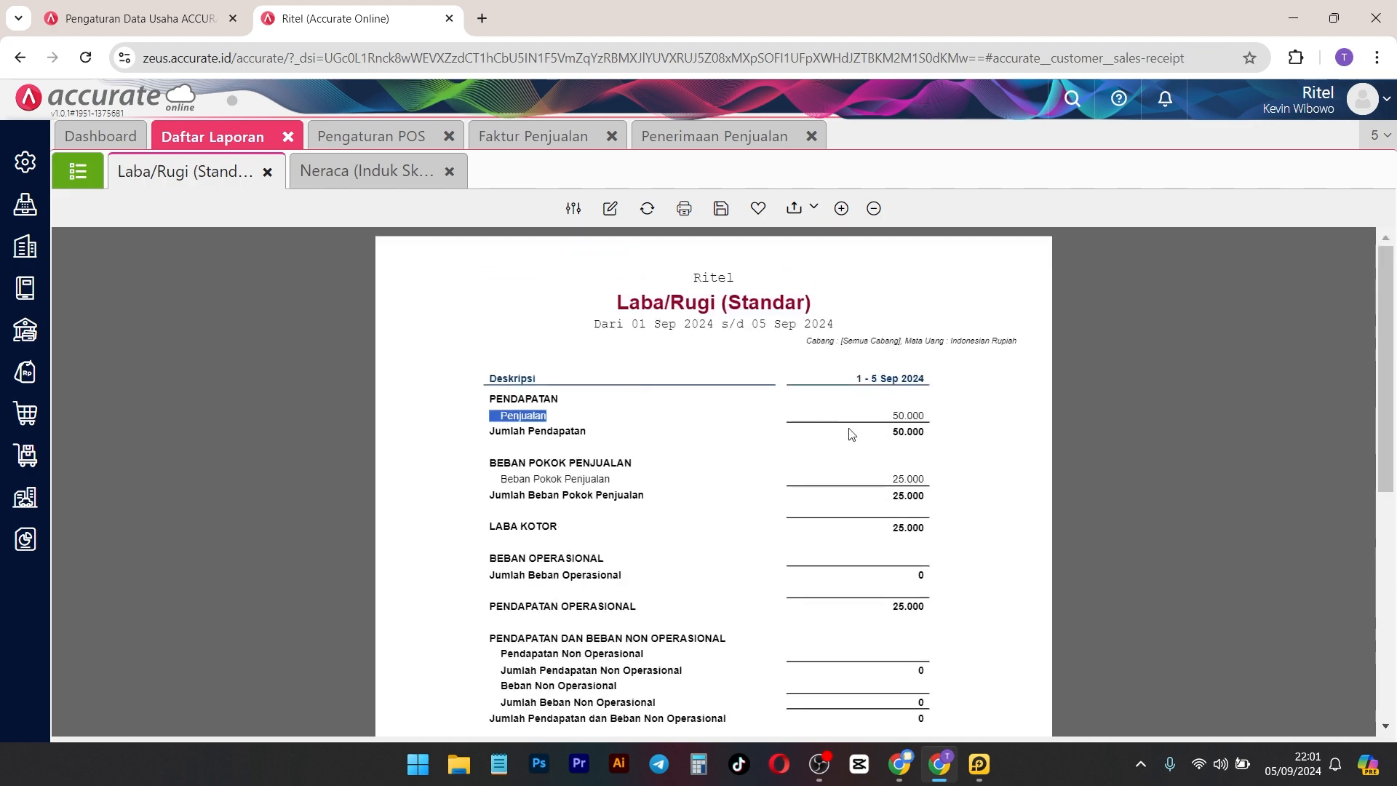
Step: Switch to Accurate POS in LDPlayer and save Sabun A to the order with a quantity of 10 PCS
click(980, 770)
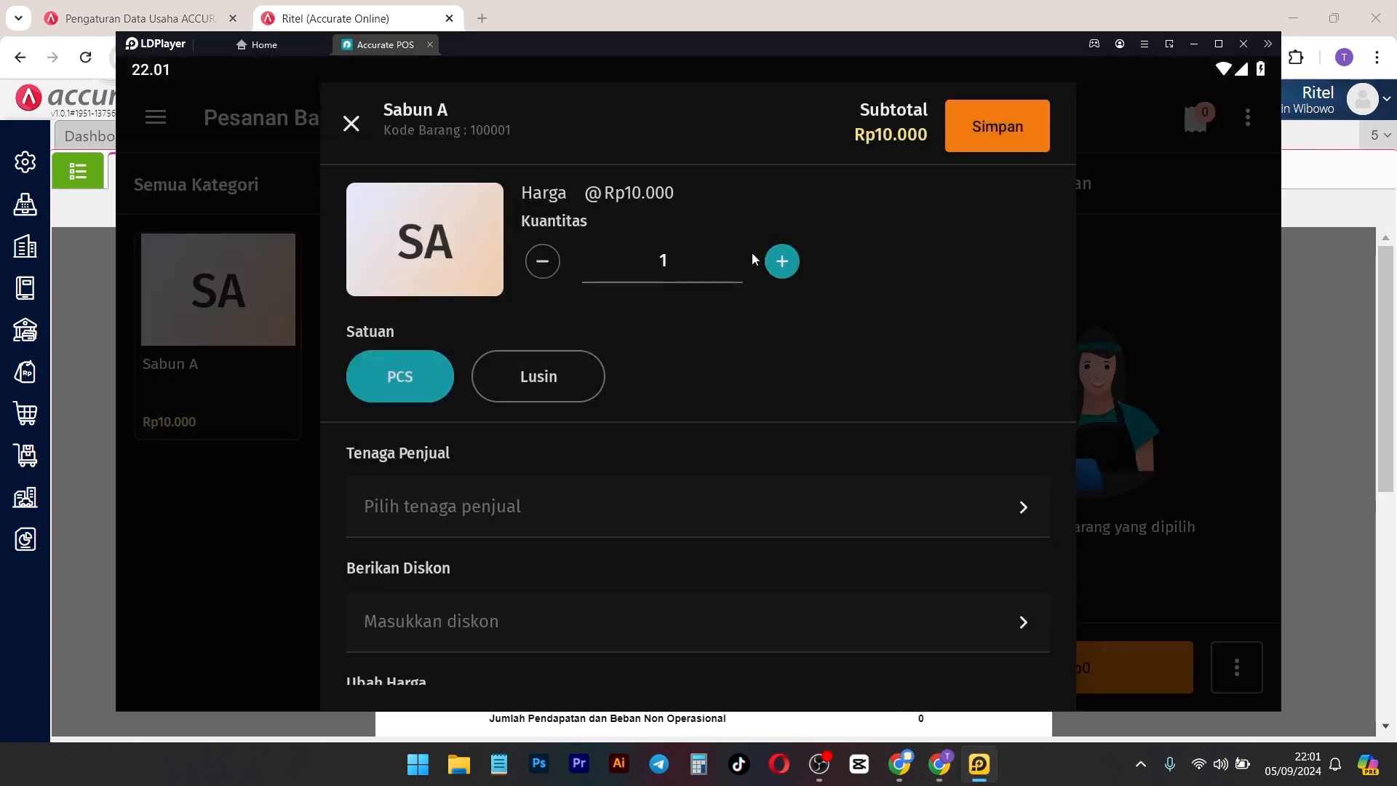
click(700, 264)
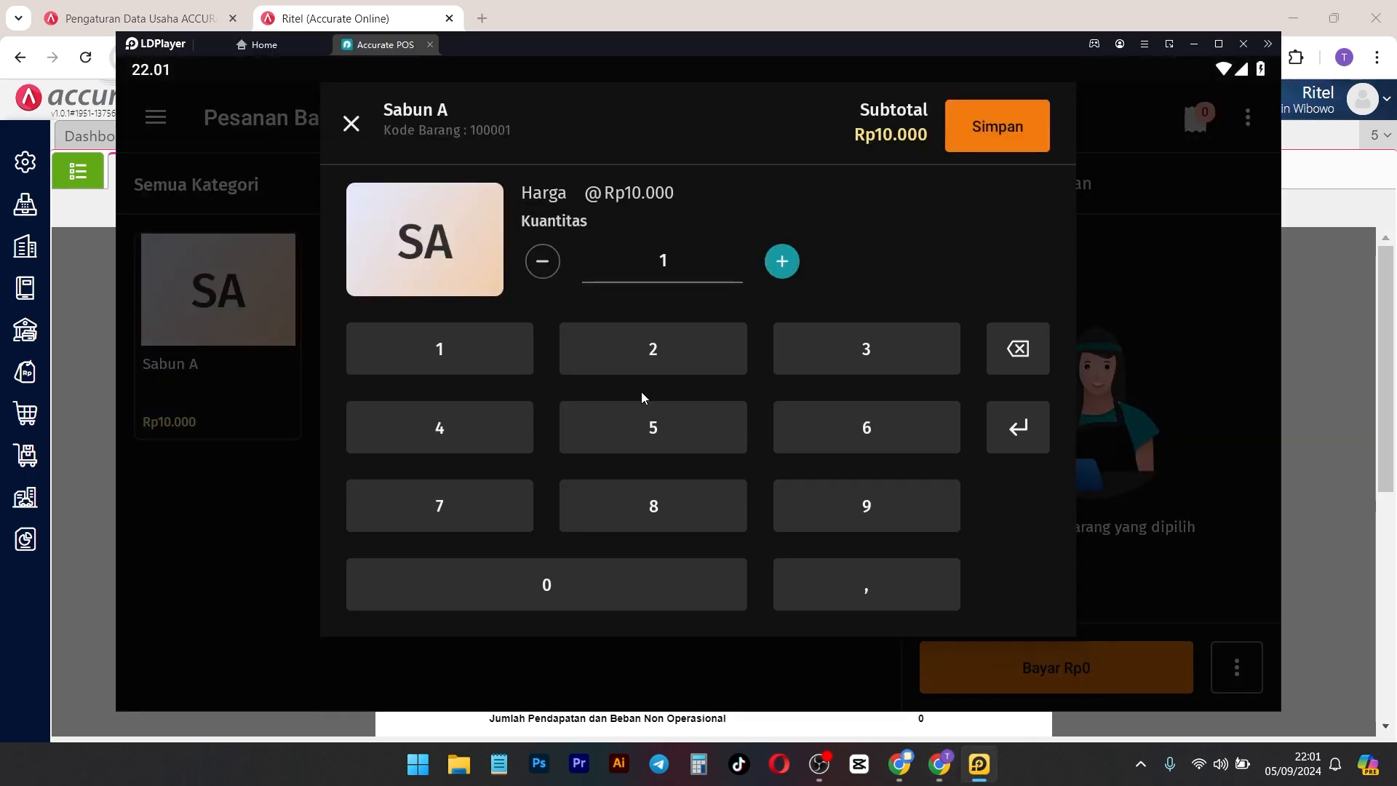
click(656, 590)
click(656, 589)
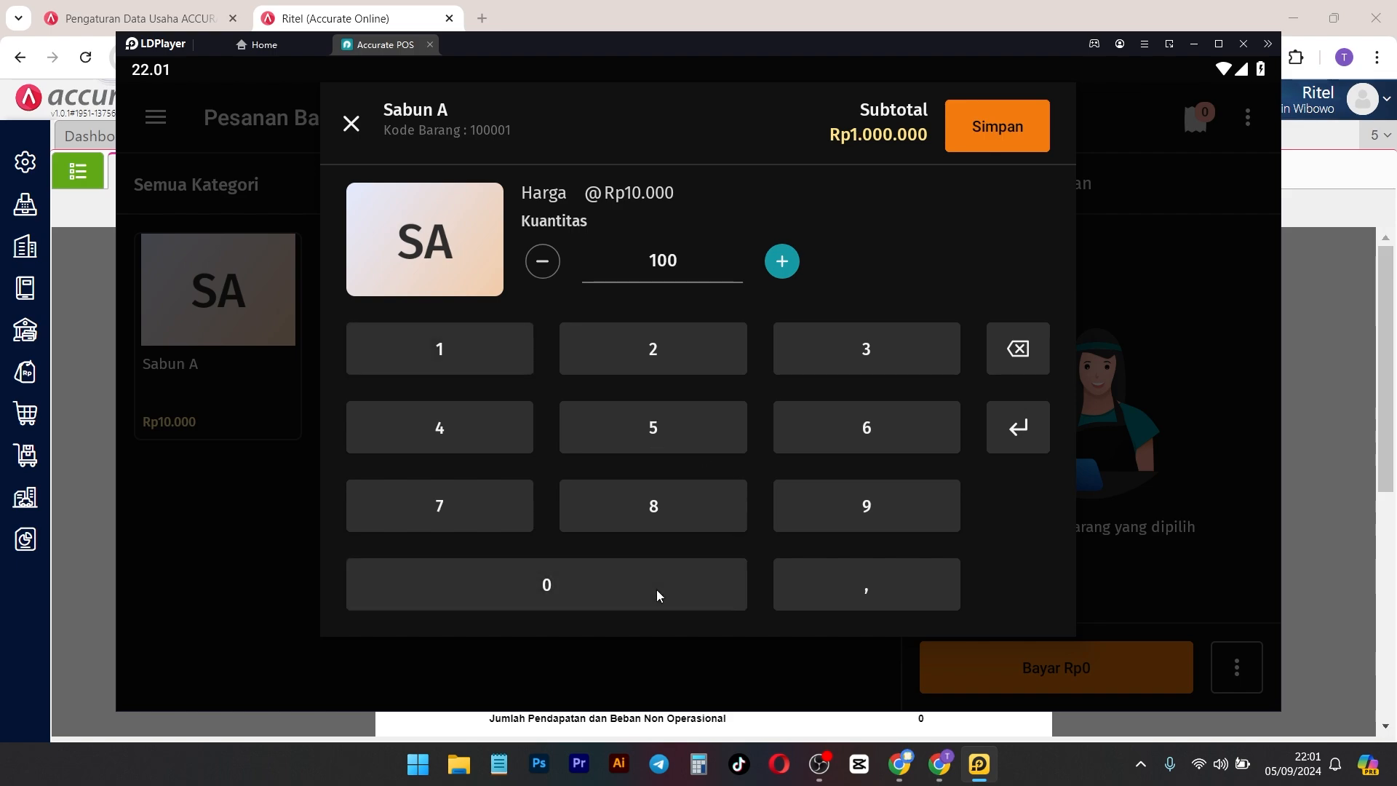
click(1018, 348)
click(1010, 145)
Step: Pay the Sabun A order with the Non-Tunai method Bank BCA and finish the transaction
click(1076, 665)
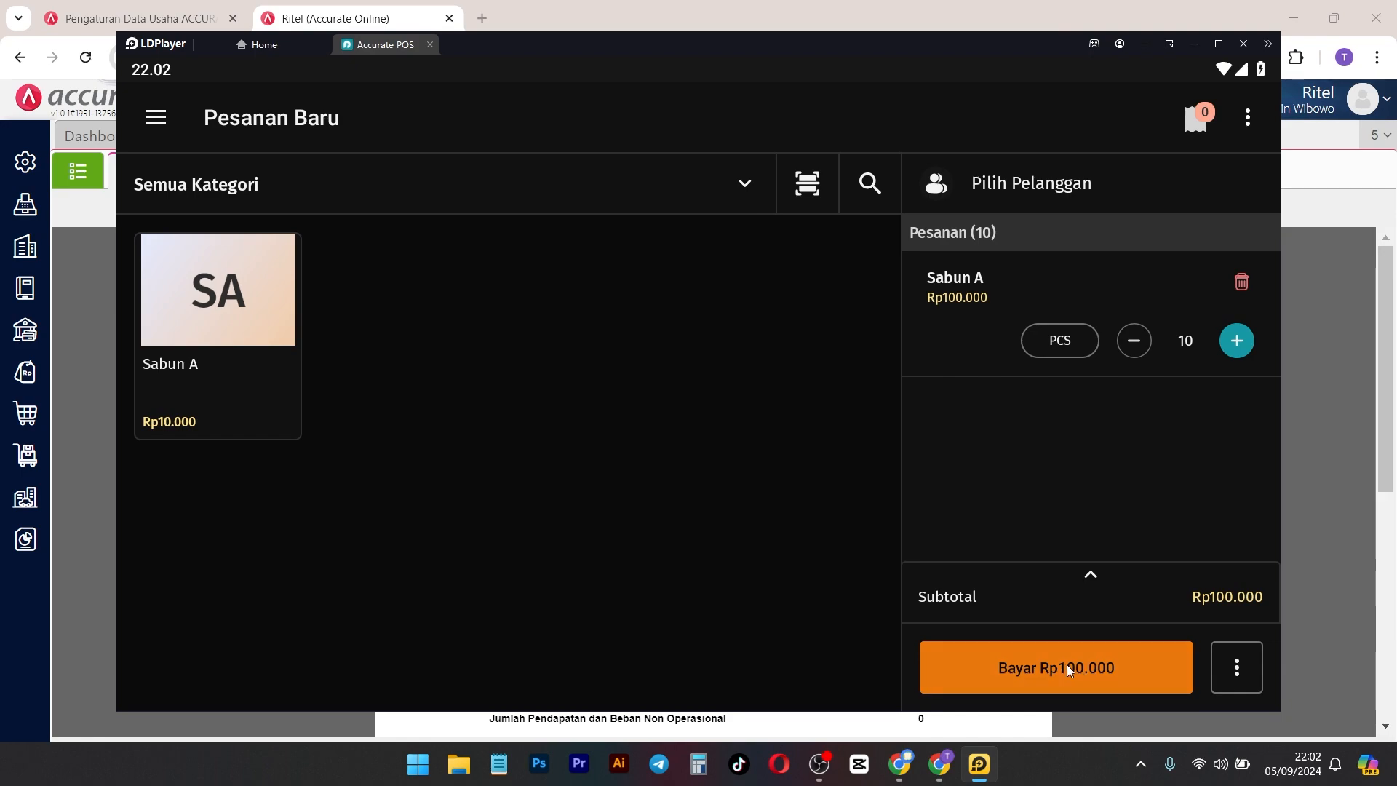
click(909, 340)
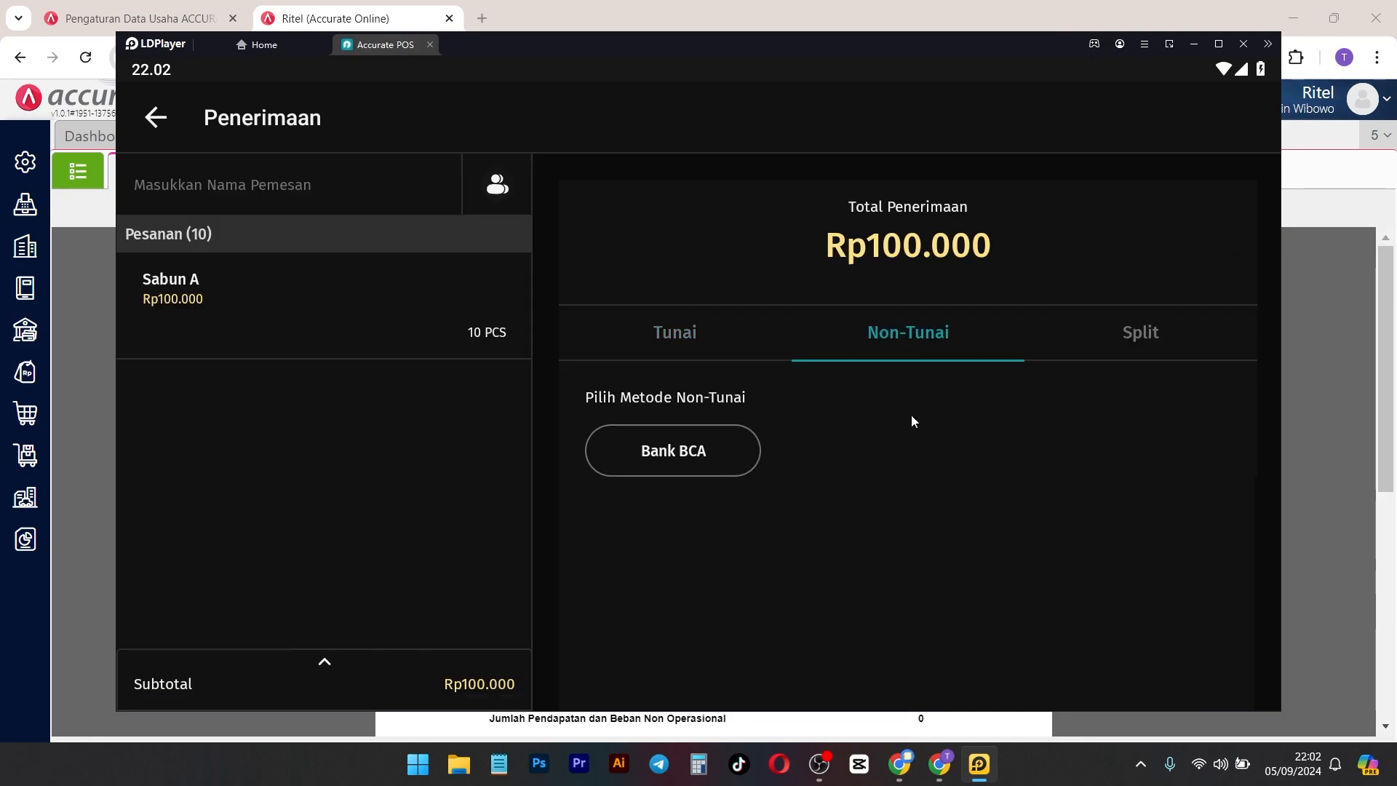
click(716, 456)
click(850, 656)
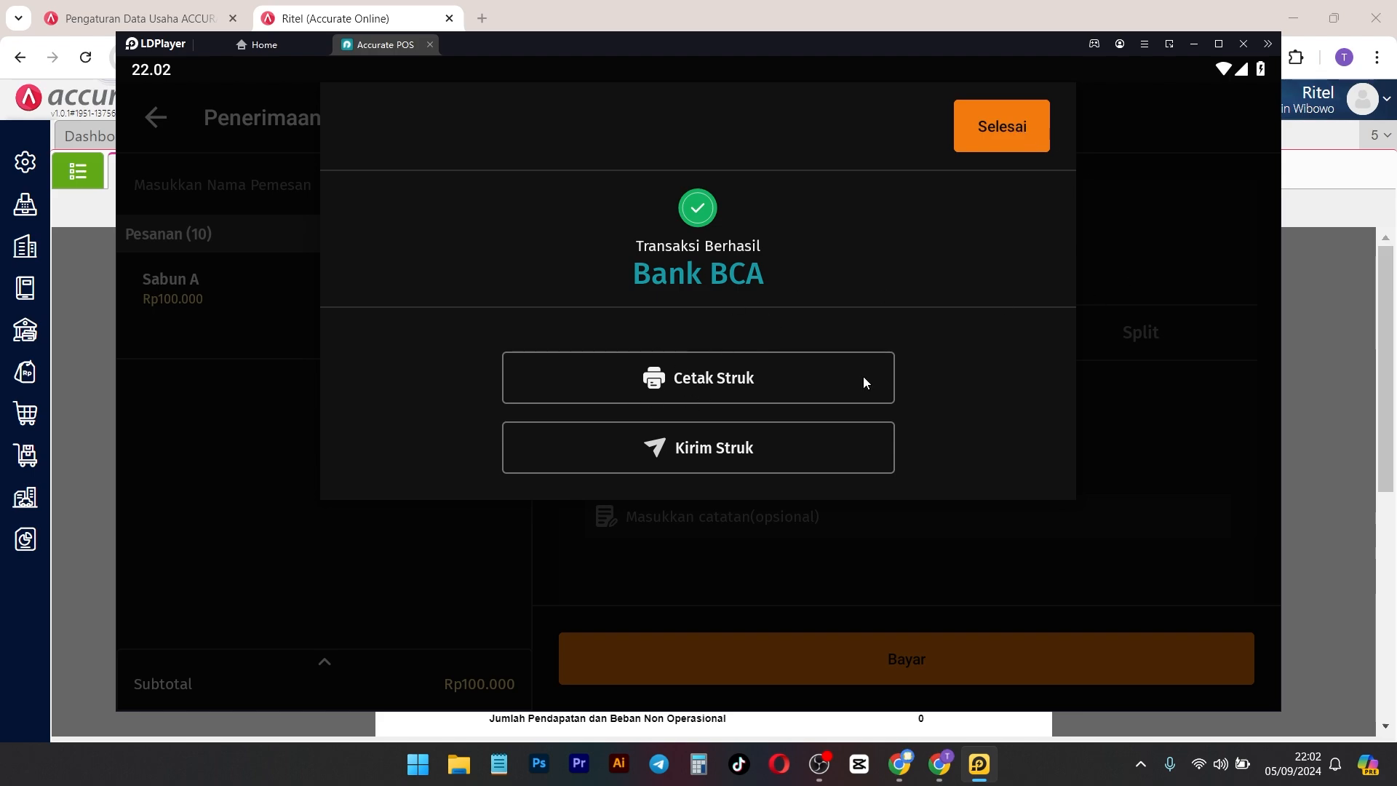
click(998, 129)
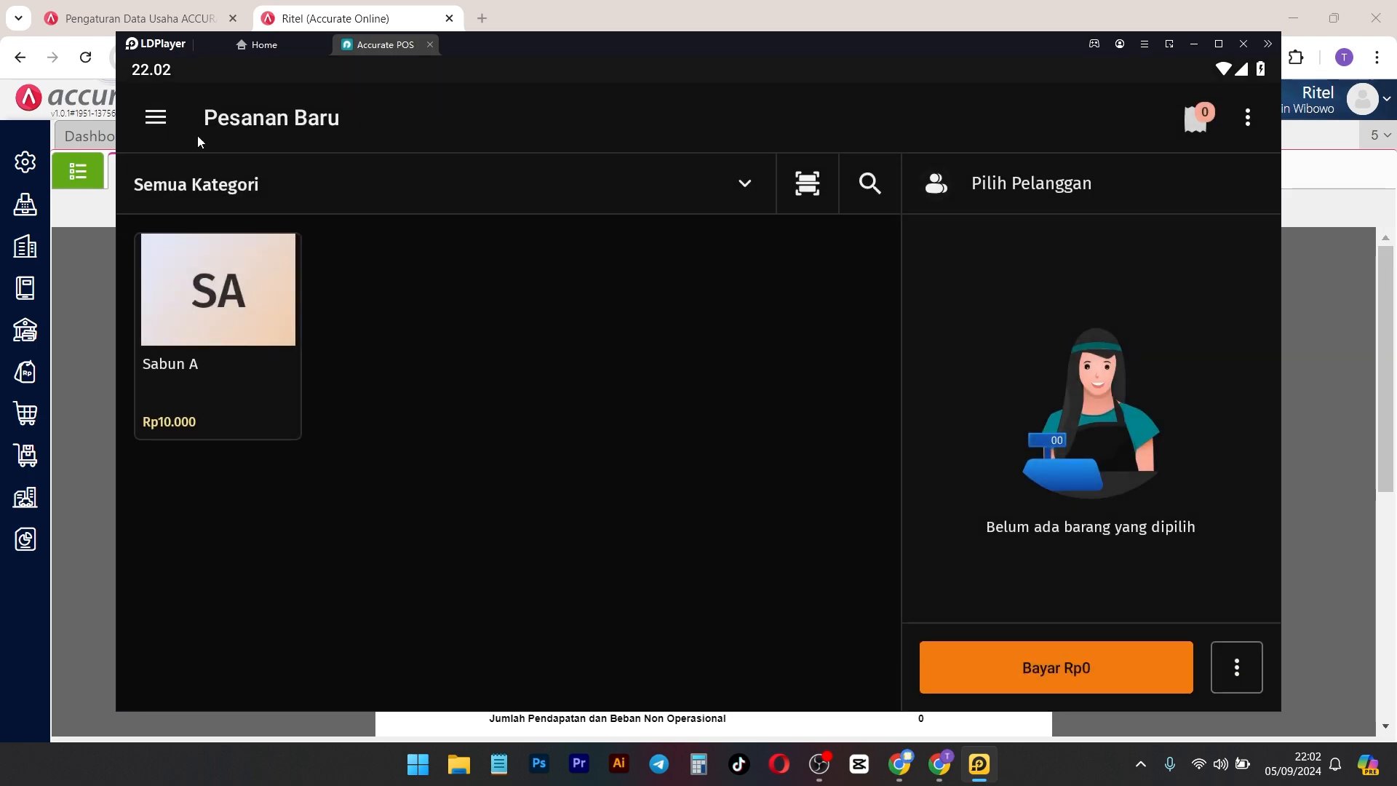
Step: Switch back to Accurate Online and refresh the Faktur Penjualan list to check the new POS sale
click(347, 9)
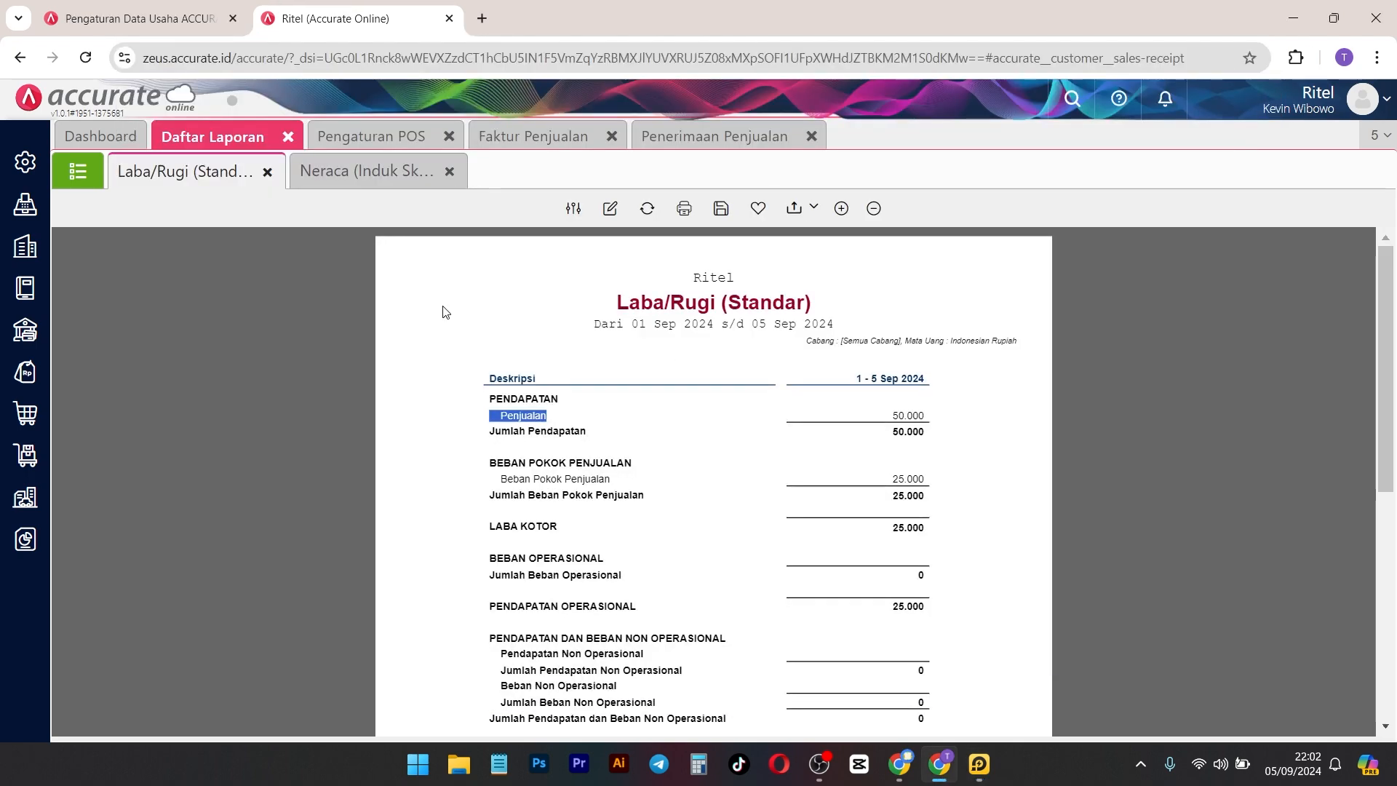
click(673, 136)
click(531, 137)
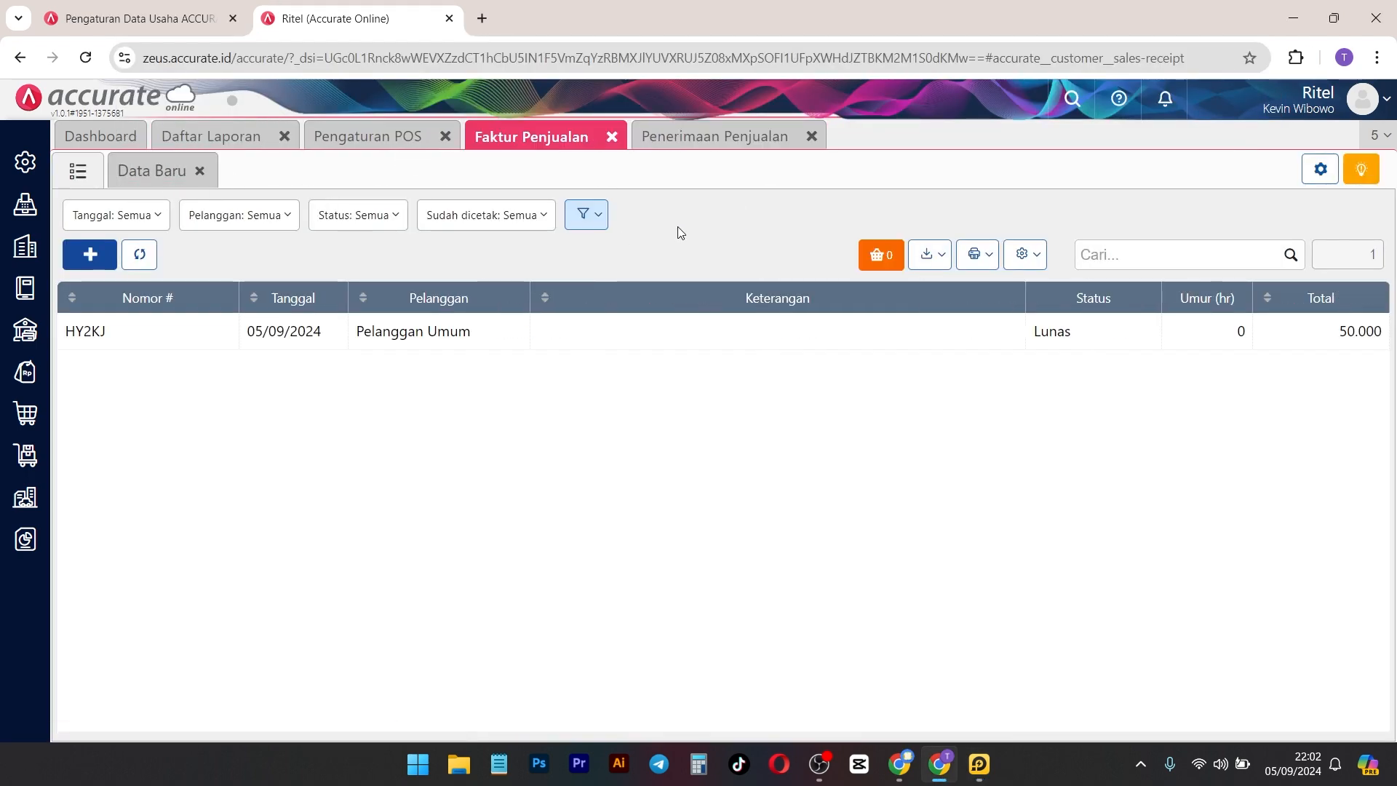
click(139, 253)
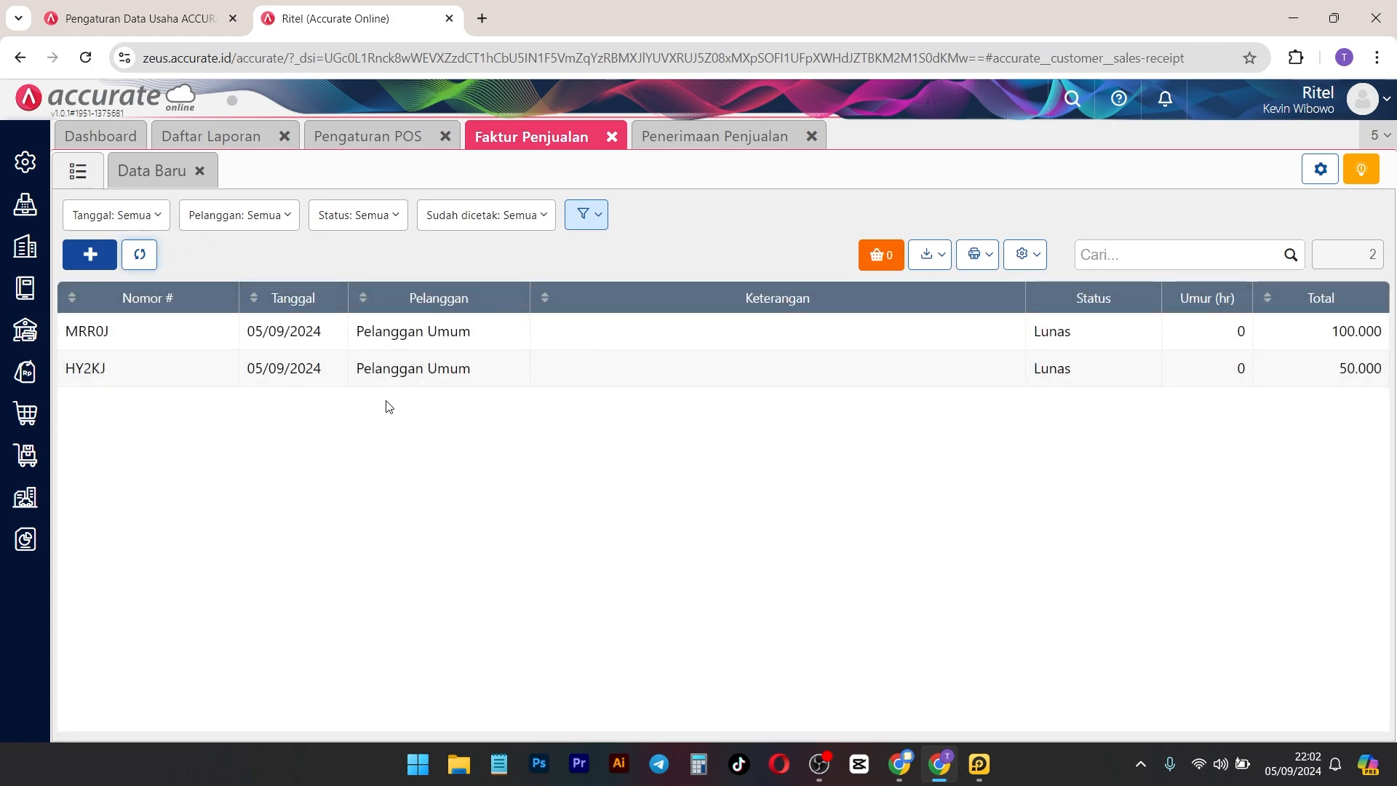
Step: Refresh the Laba/Rugi (Standar) report and drill into the Penjualan amount to inspect its ledger history
click(225, 140)
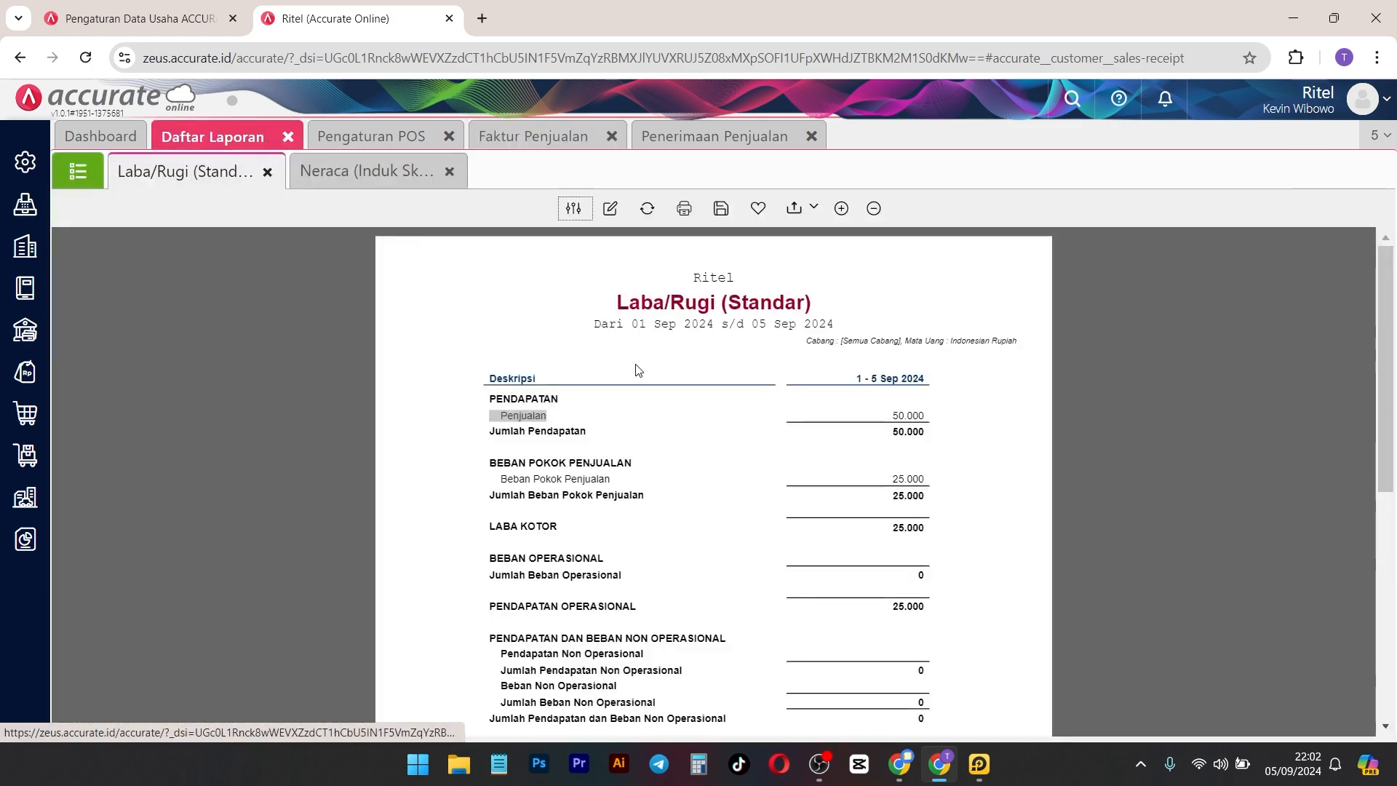
click(647, 208)
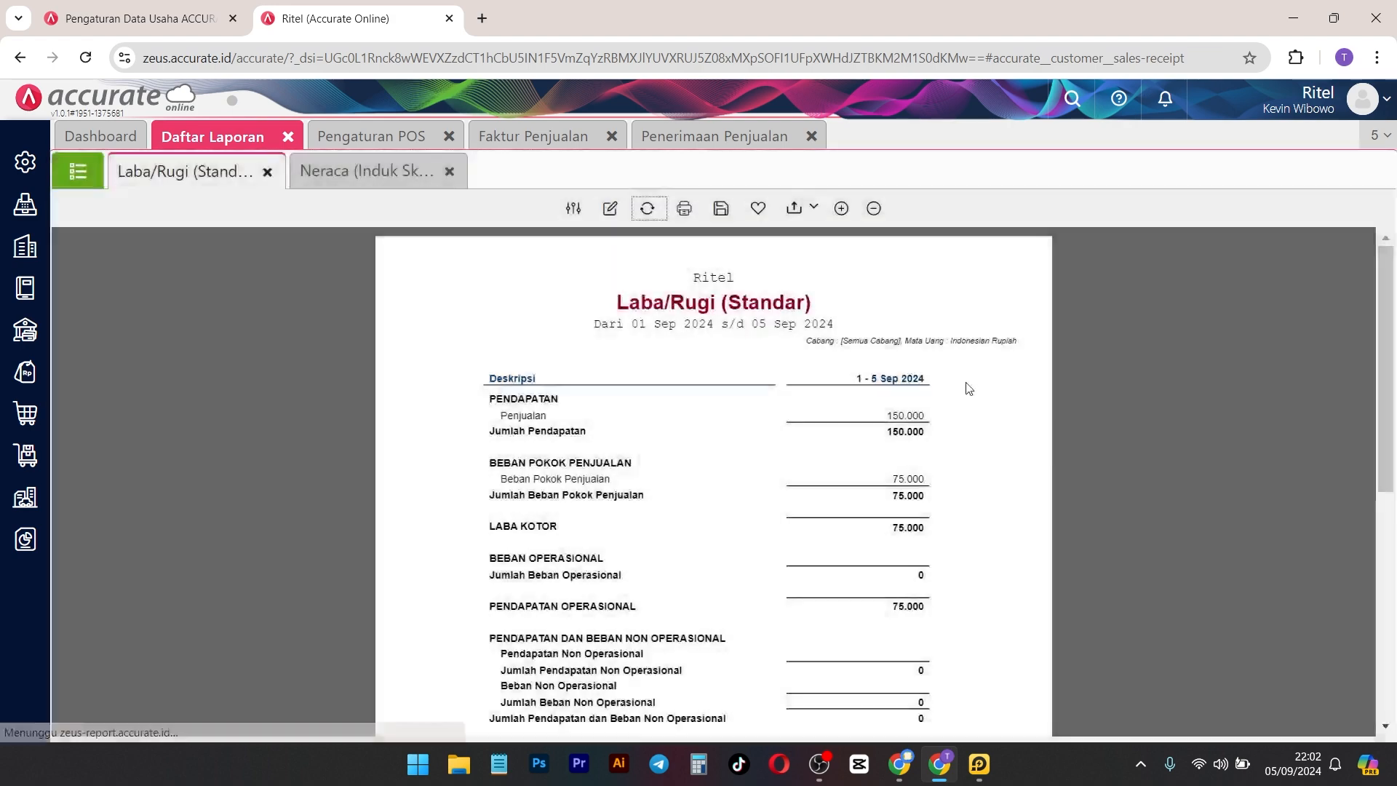
click(910, 418)
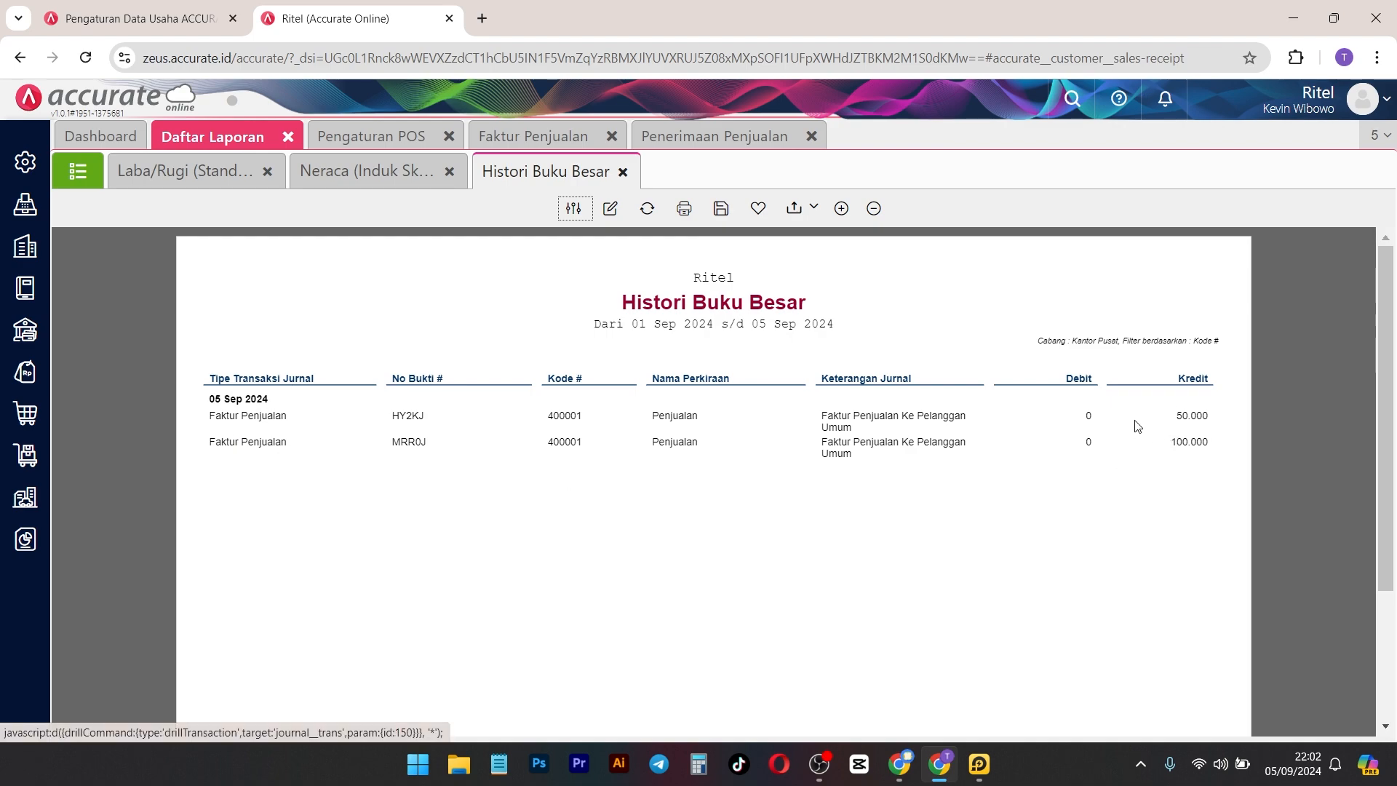
Step: Refresh the Neraca (Induk Skontro) report and compare its bank, inventory and current-year profit balances with the net profit in Laba/Rugi (Standar)
click(379, 181)
click(647, 209)
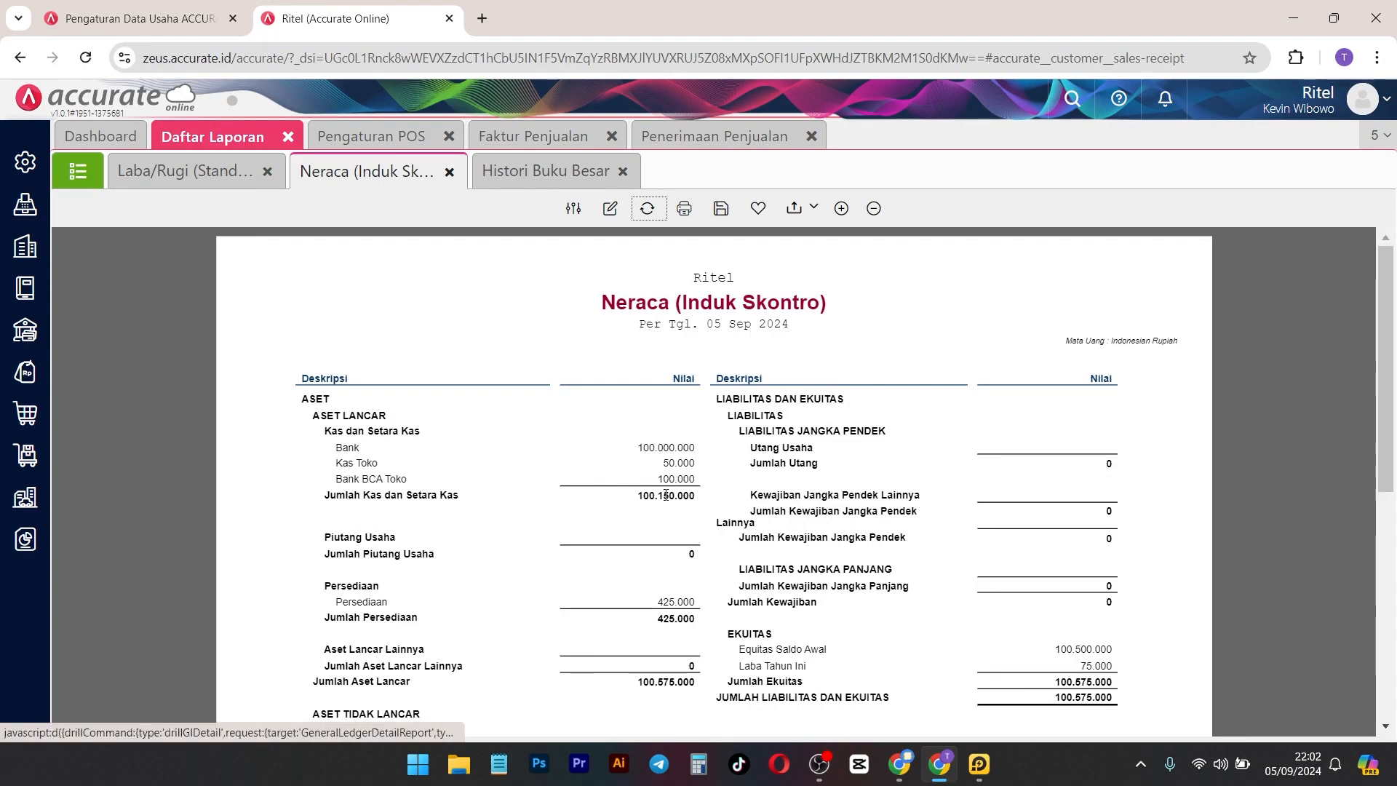
scroll(617, 502, down, 2)
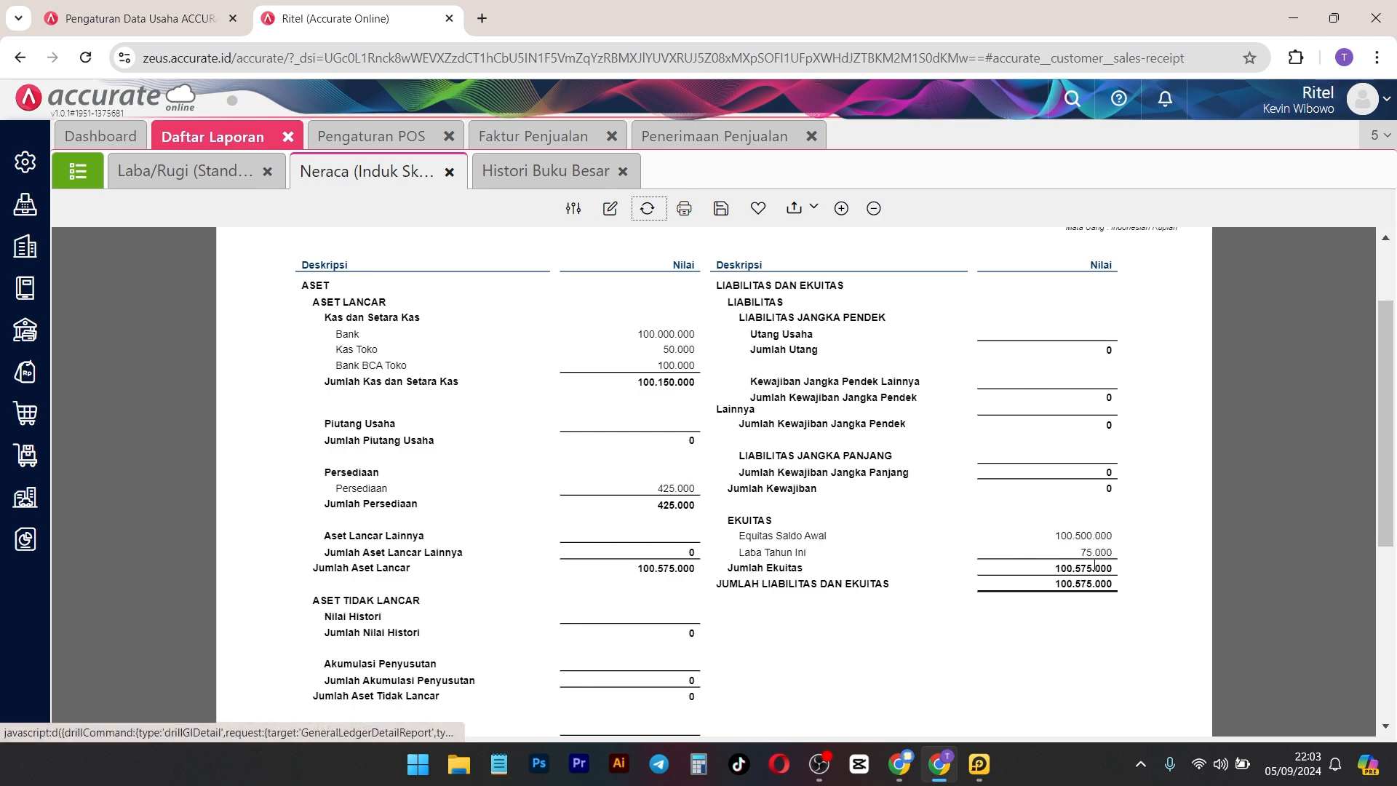
click(177, 187)
scroll(940, 520, down, 3)
scroll(940, 521, up, 3)
scroll(602, 428, down, 3)
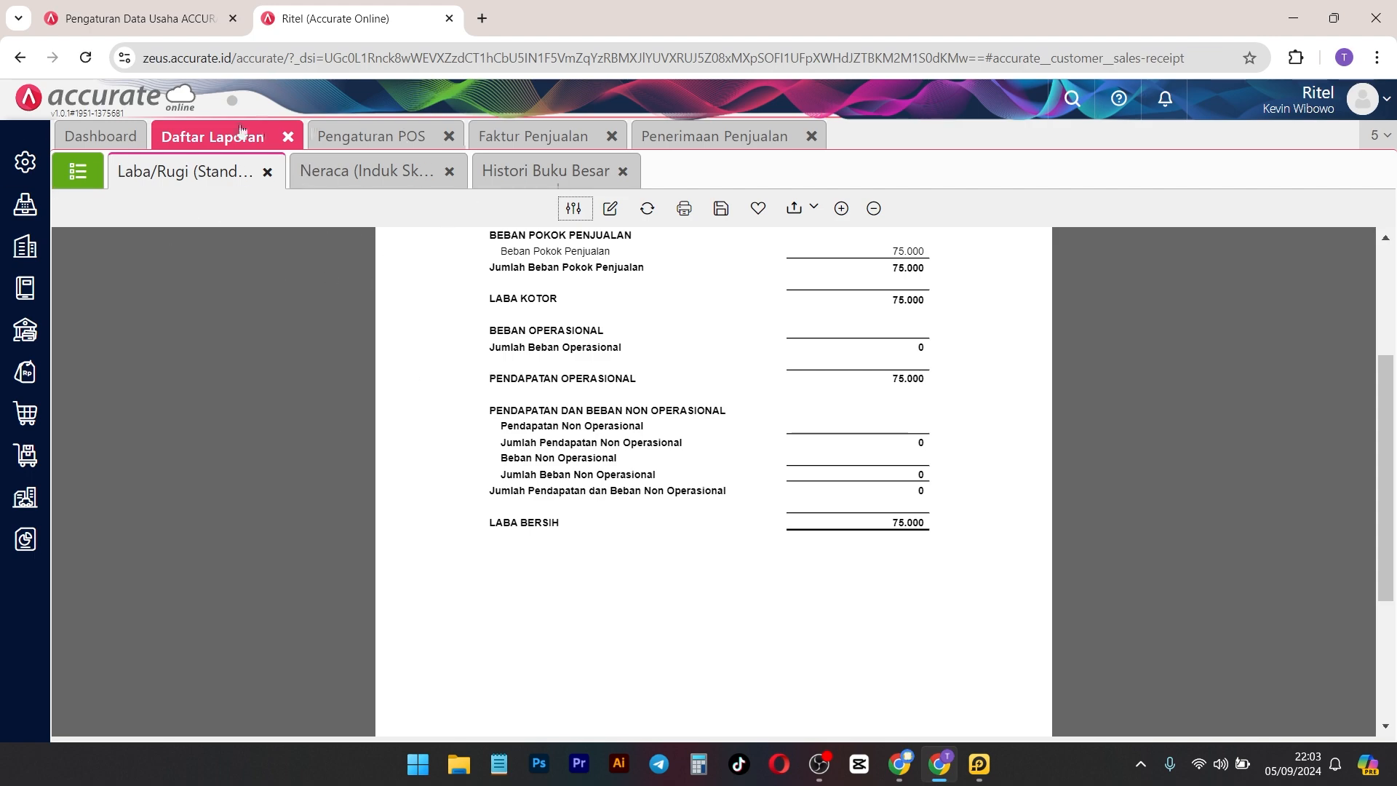
Step: Browse the Daftar Laporan categories from Buku Besar and Kas & Bank through Penjualan, Tenaga Penjual and Pembelian to the Persediaan reports
click(78, 171)
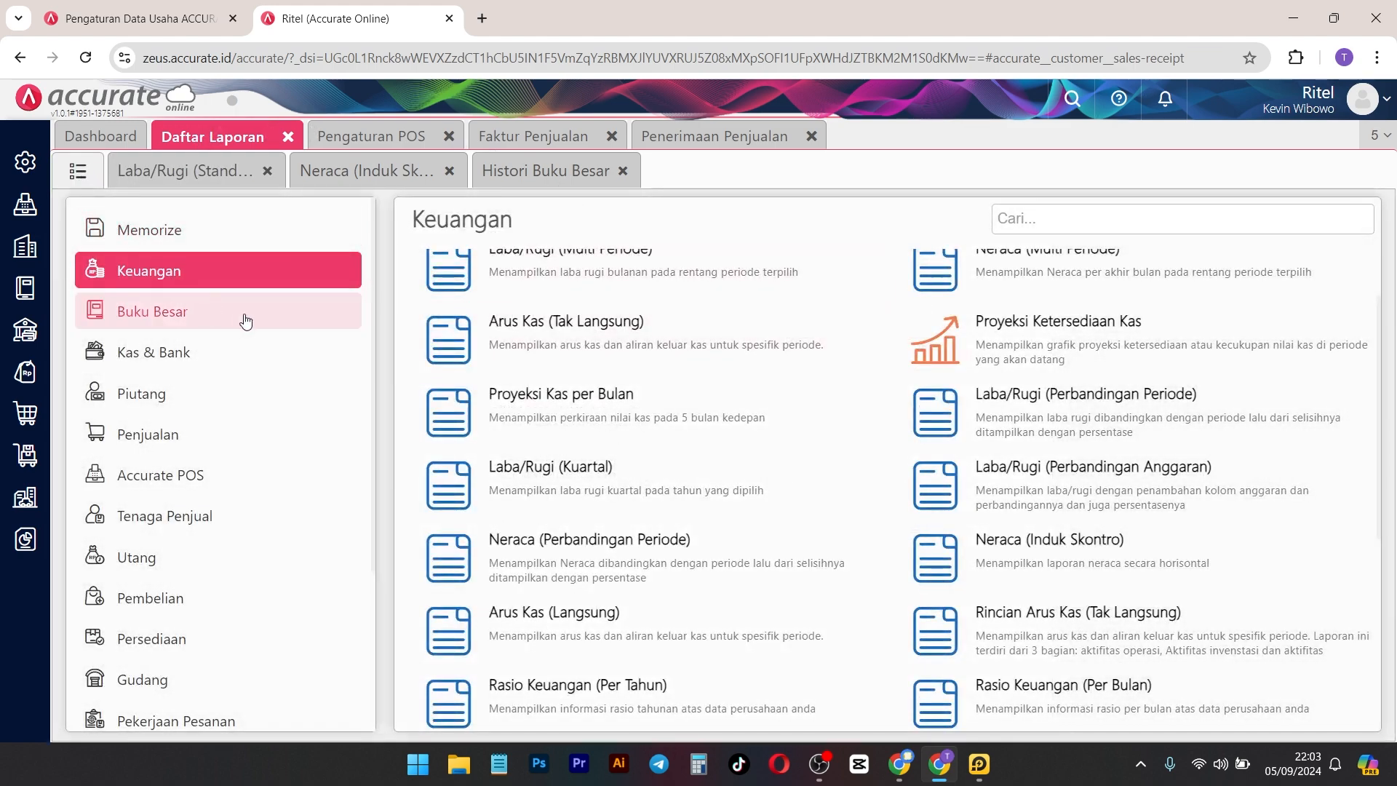
click(179, 309)
click(262, 360)
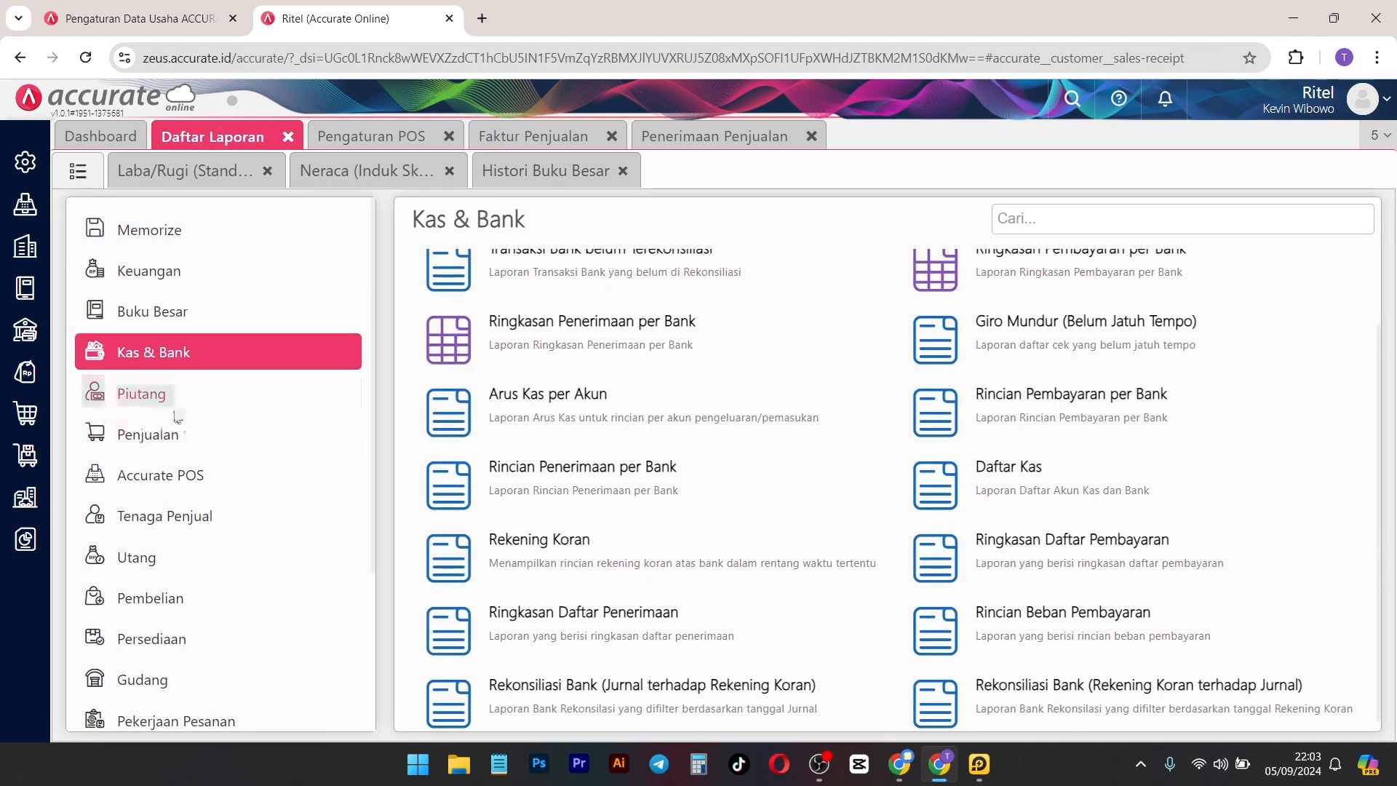
click(175, 407)
click(182, 436)
click(191, 516)
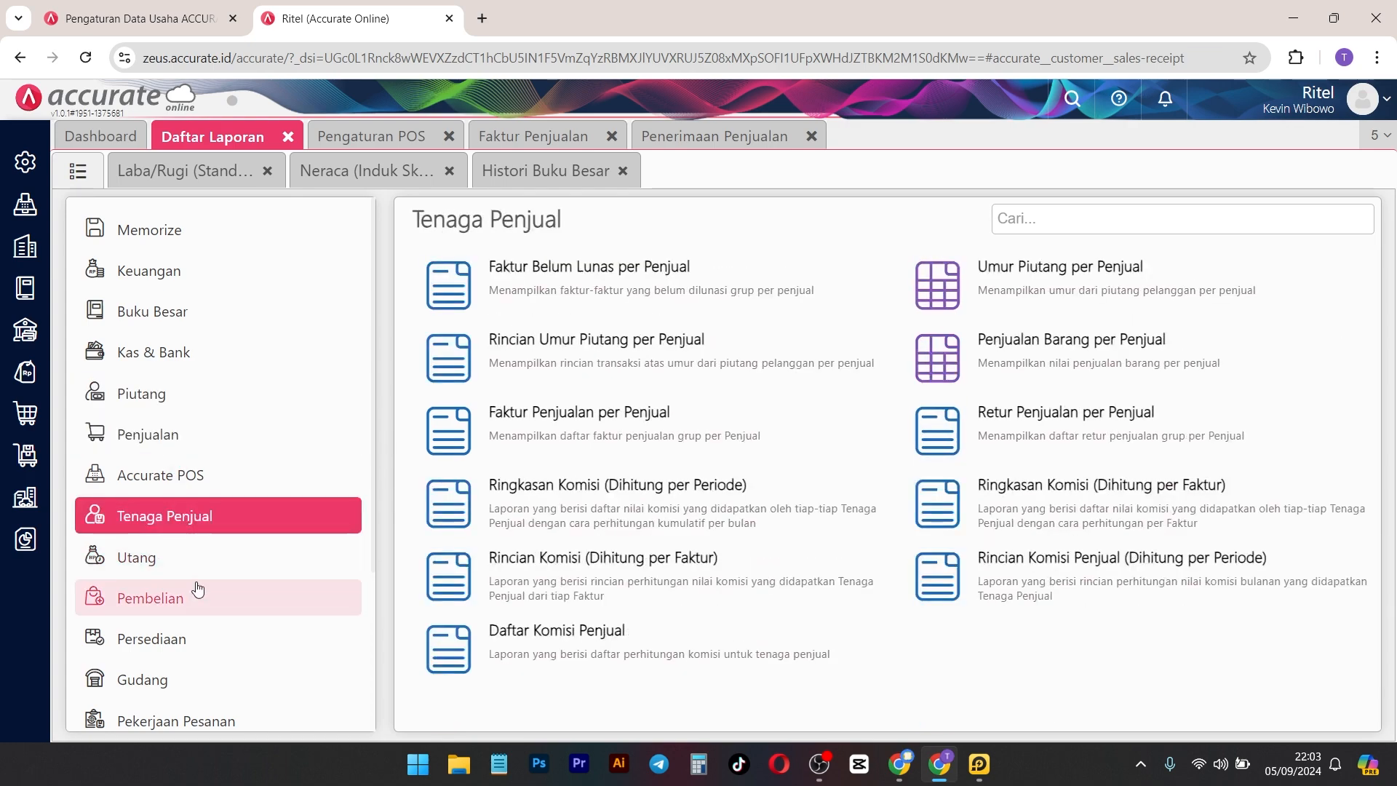
click(197, 593)
click(174, 637)
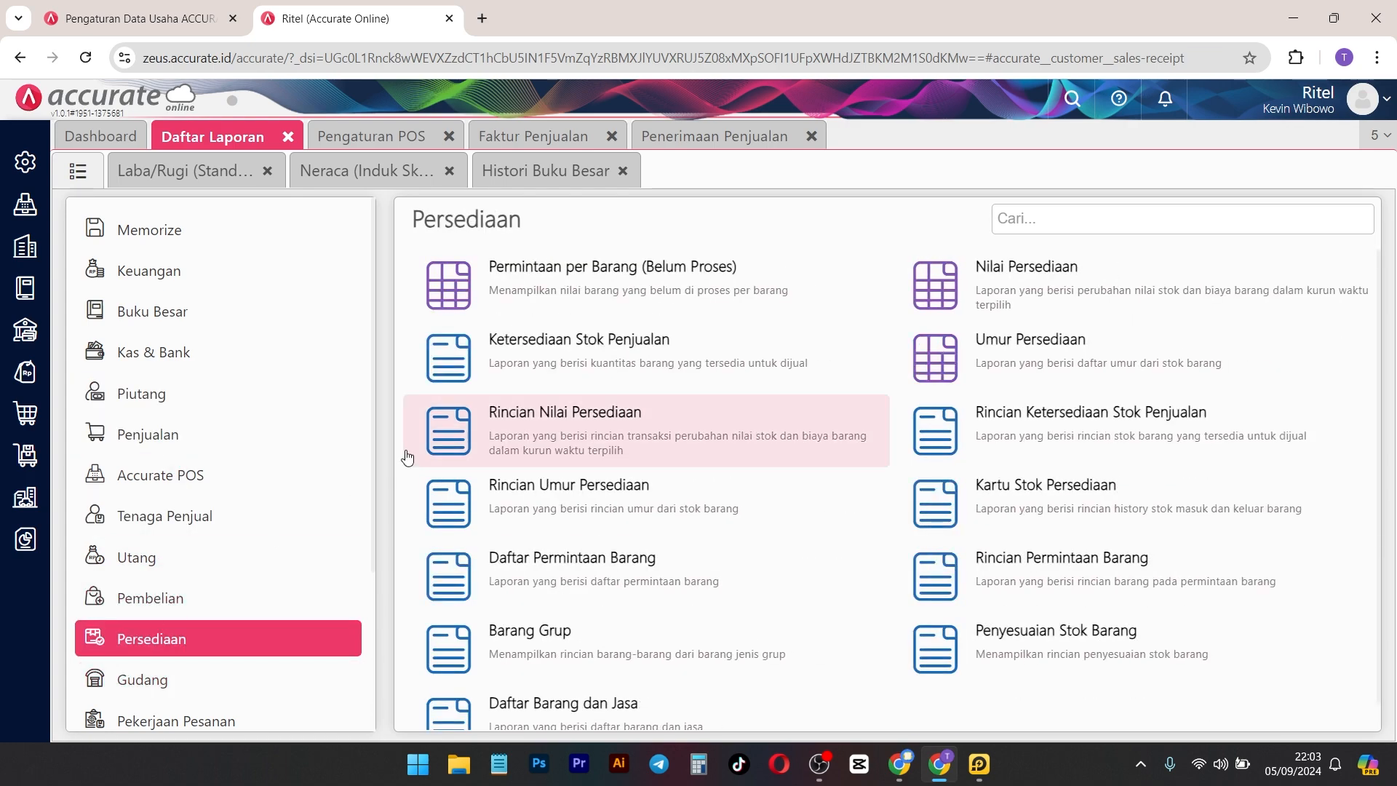
scroll(157, 462, down, 2)
scroll(156, 462, down, 1)
scroll(187, 492, up, 3)
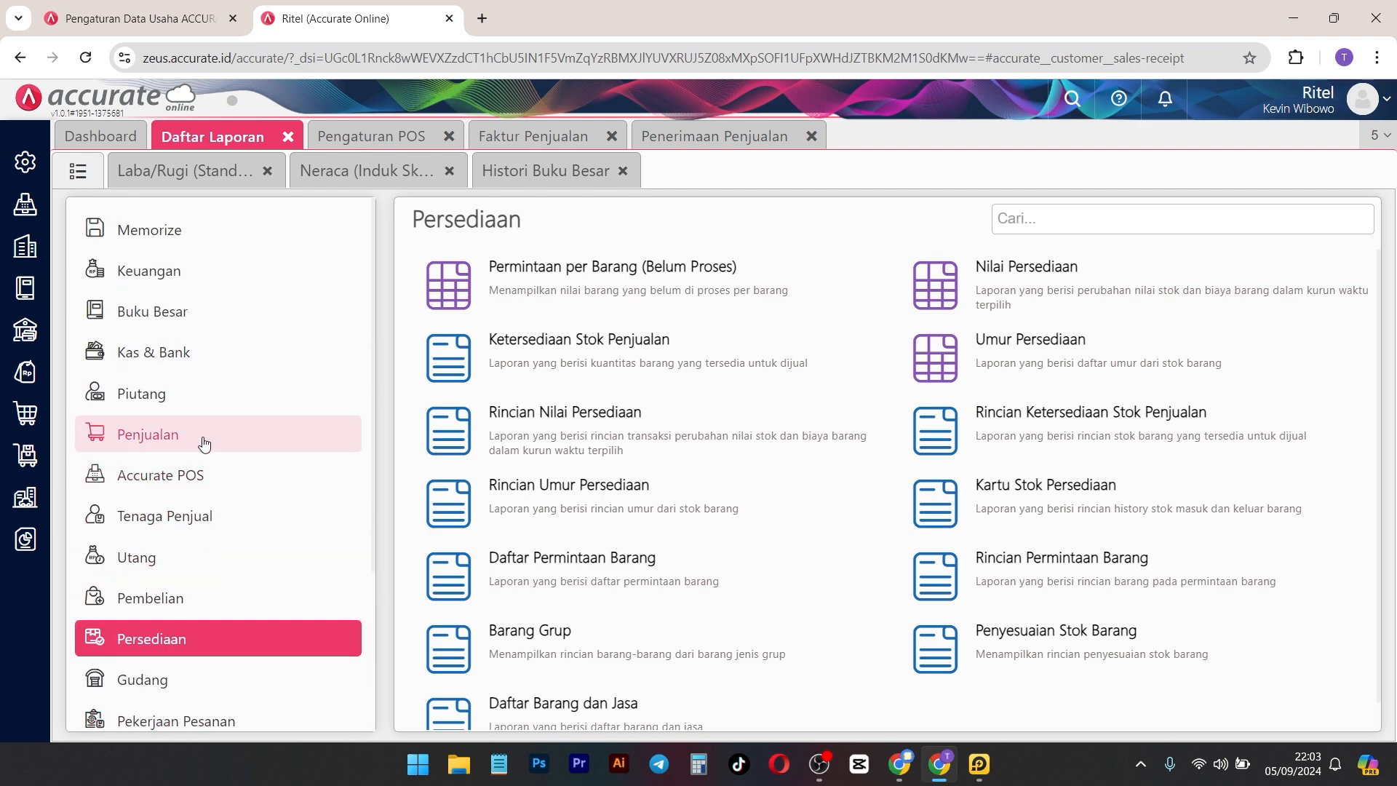
Step: Look through the Penjualan, Keuangan and Lain-lain report categories, and return to the beginning of the Laba/Rugi (Standar) report
click(205, 442)
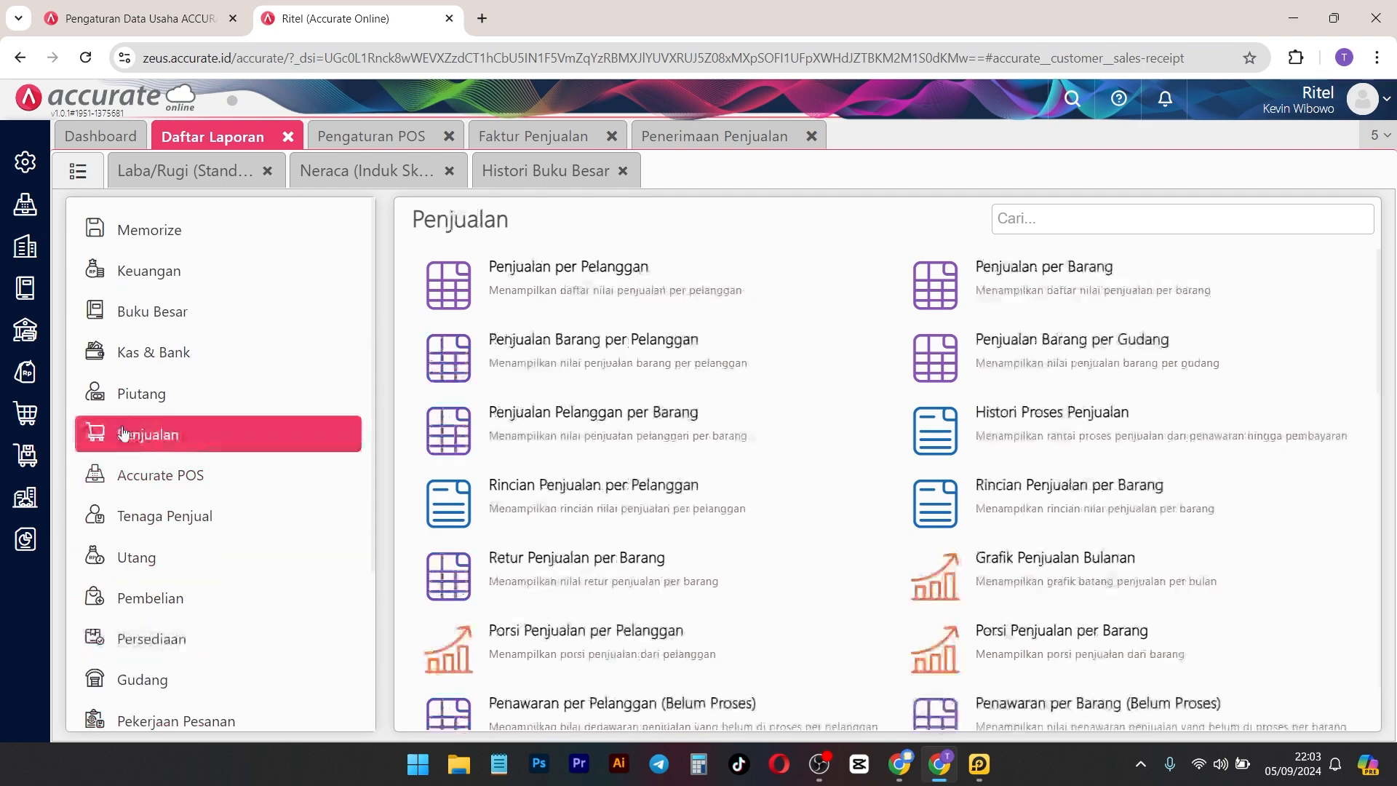
click(211, 266)
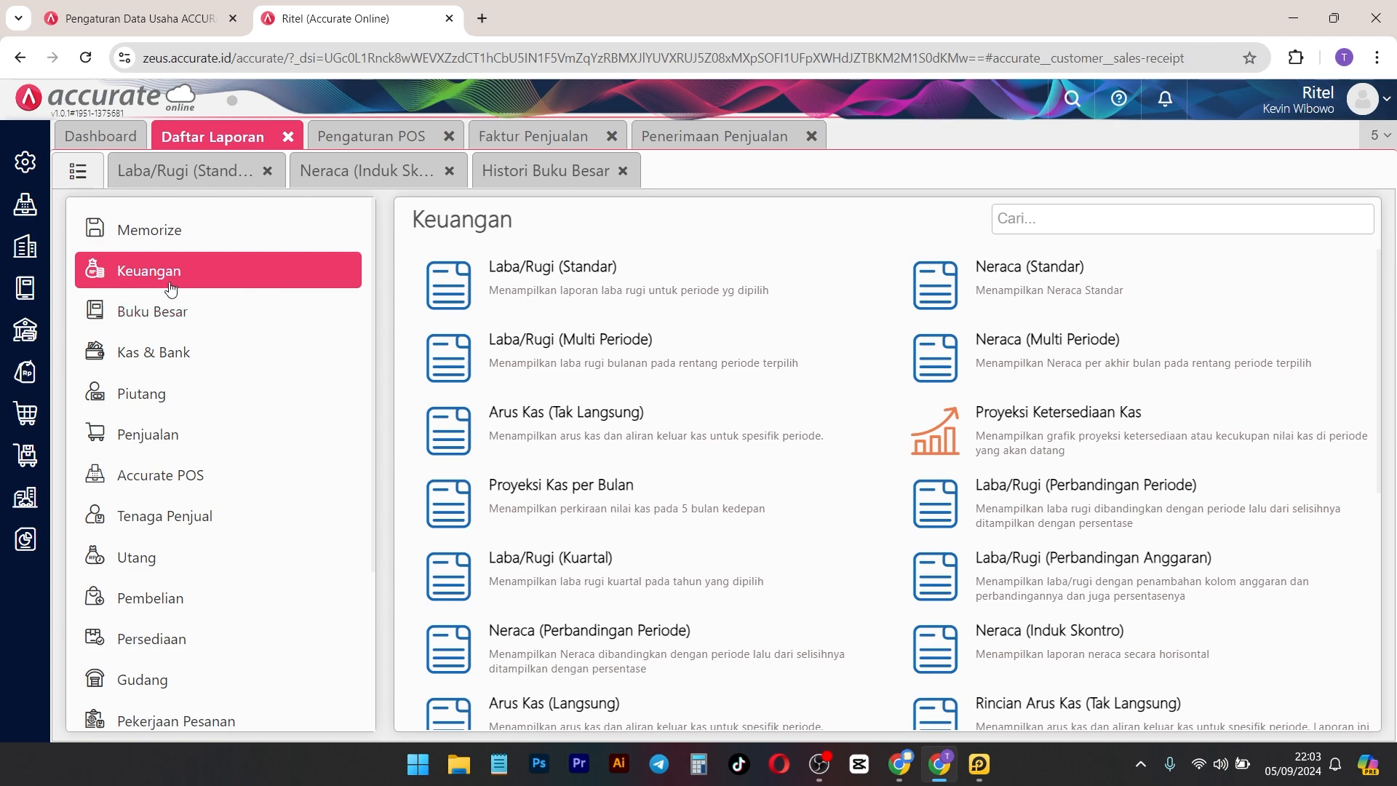
scroll(320, 486, down, 3)
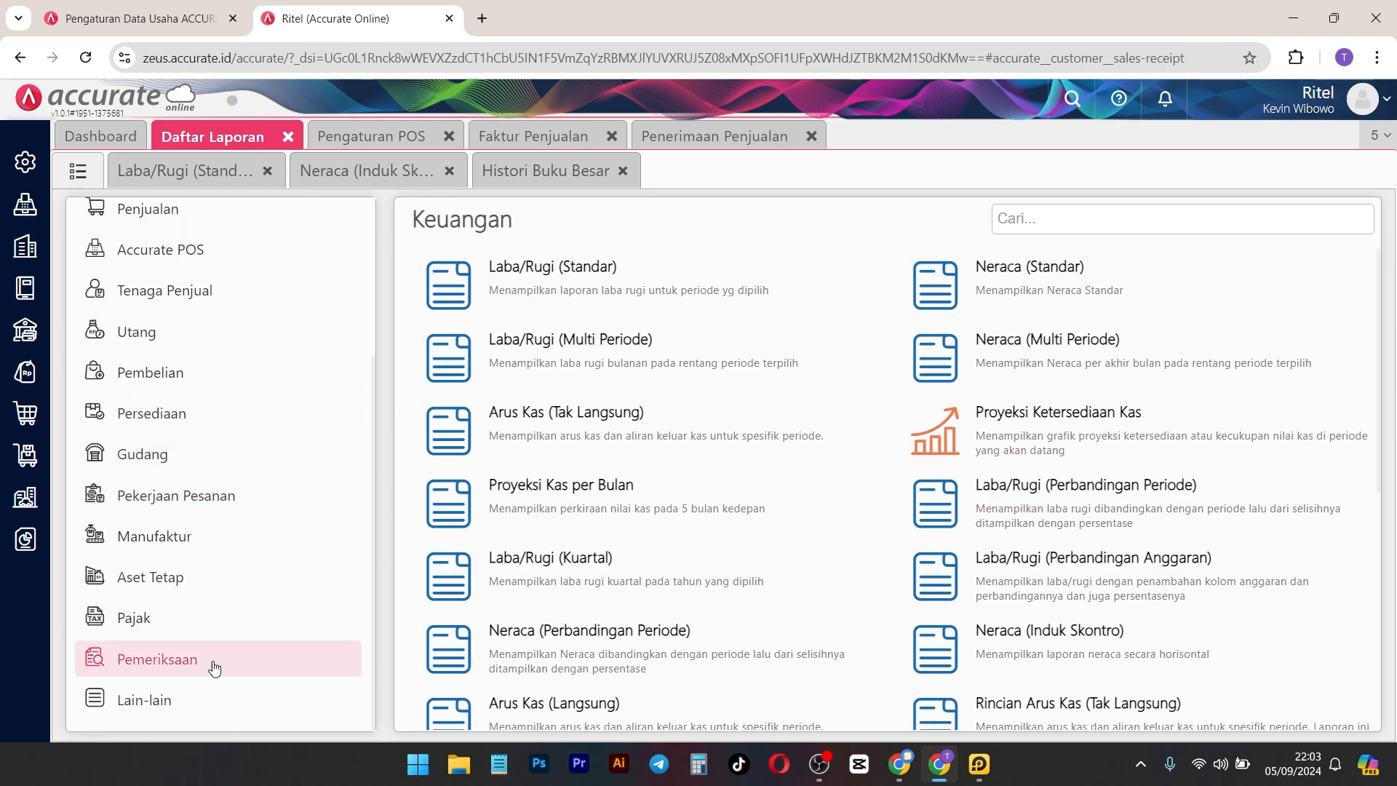
click(211, 701)
scroll(209, 540, up, 3)
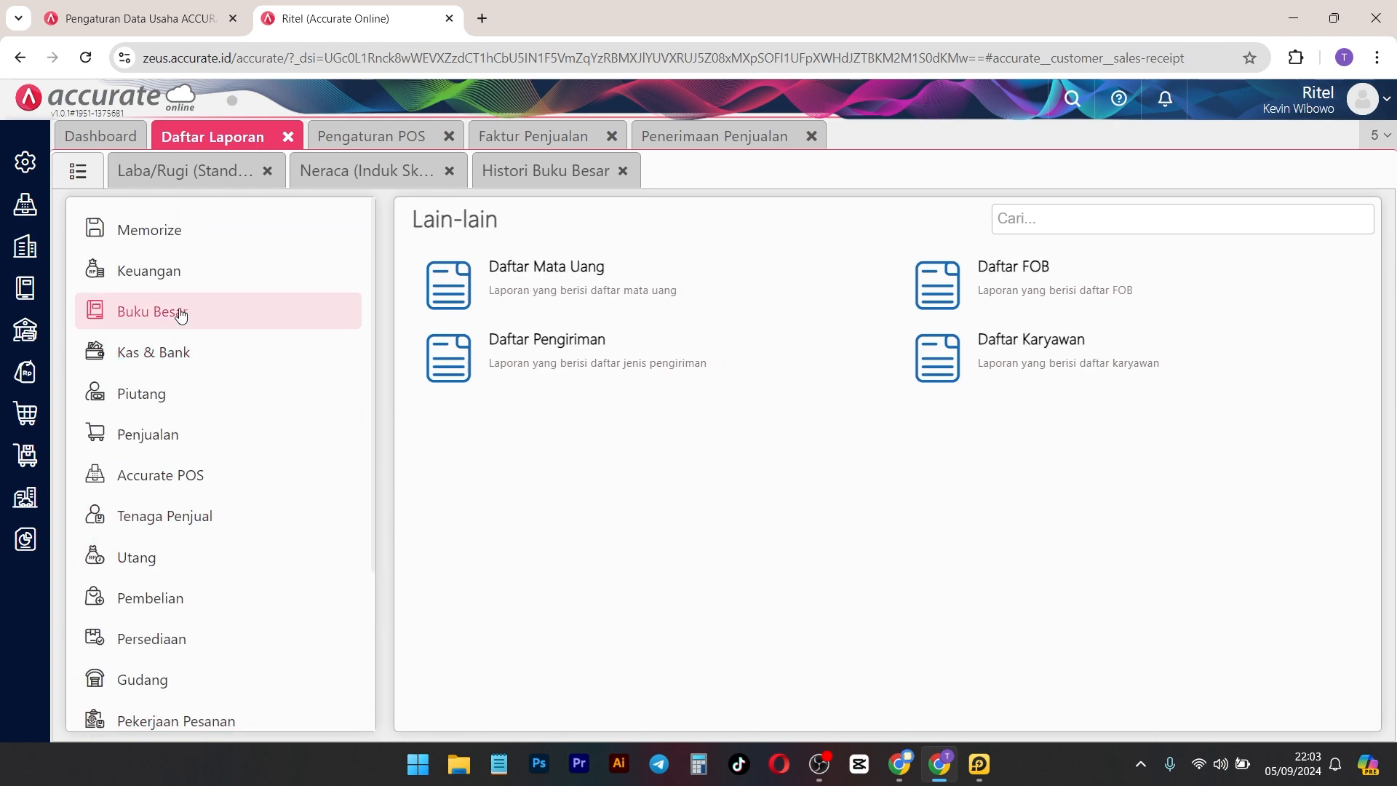
click(201, 286)
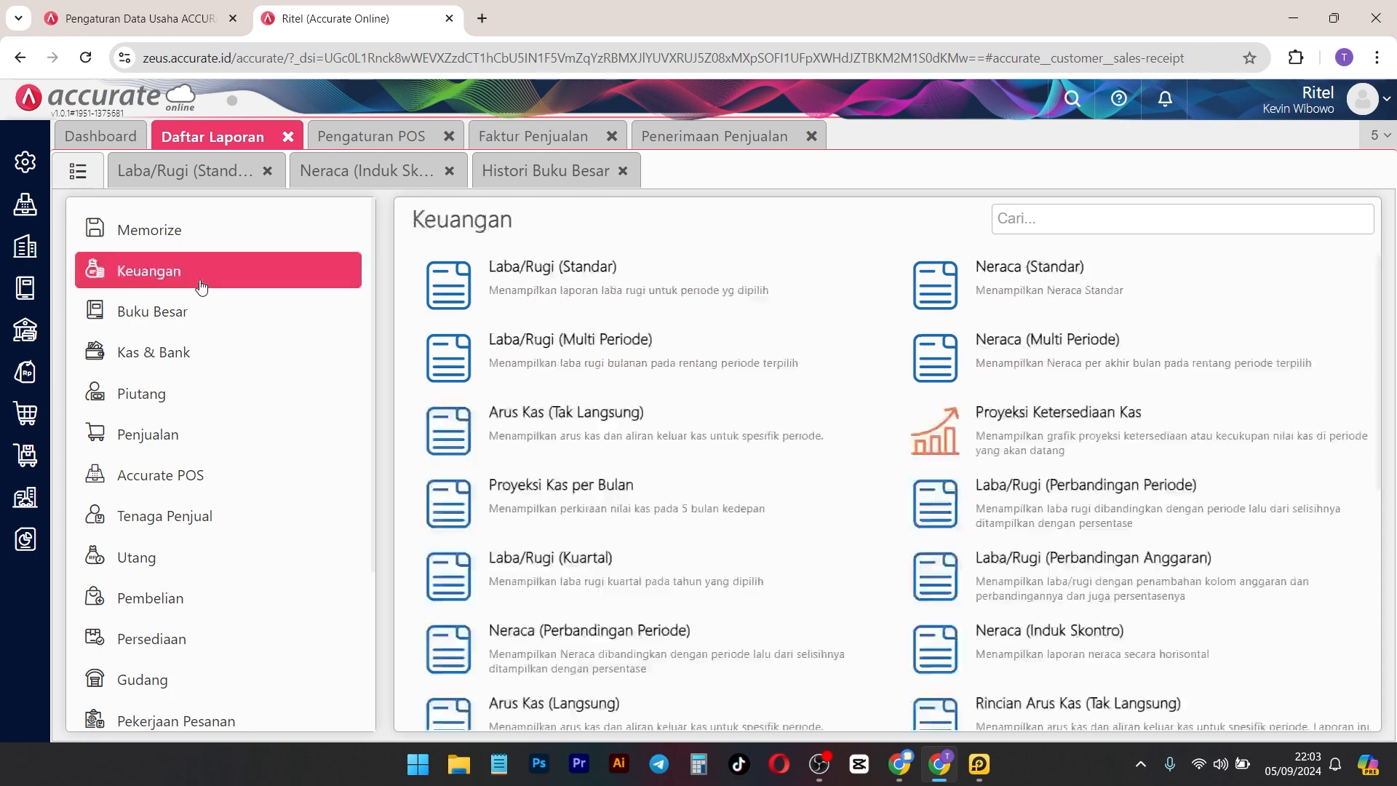
click(179, 175)
scroll(1241, 477, up, 3)
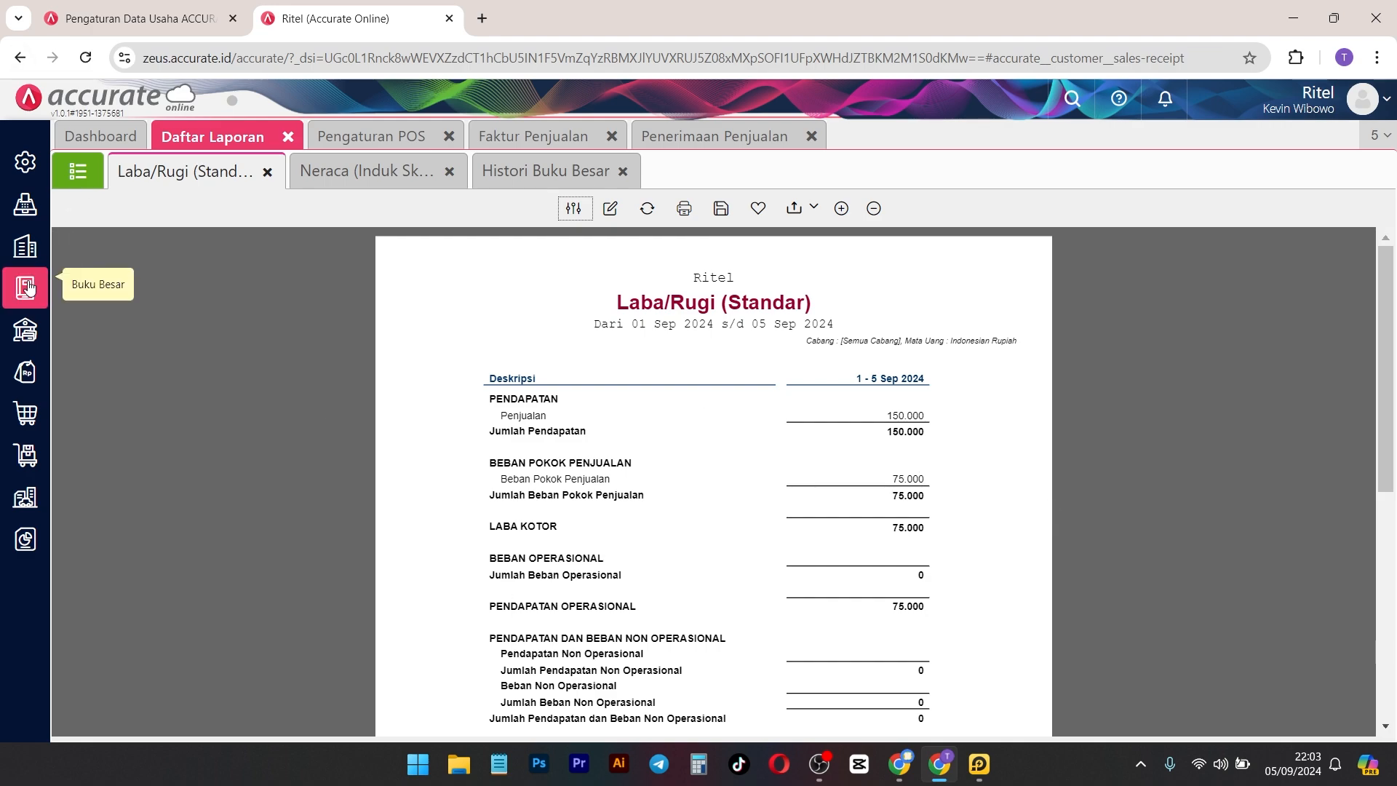
Step: Start a new Pembayaran entry under Kas & Bank and choose Bank as its Kas/Bank account
click(27, 341)
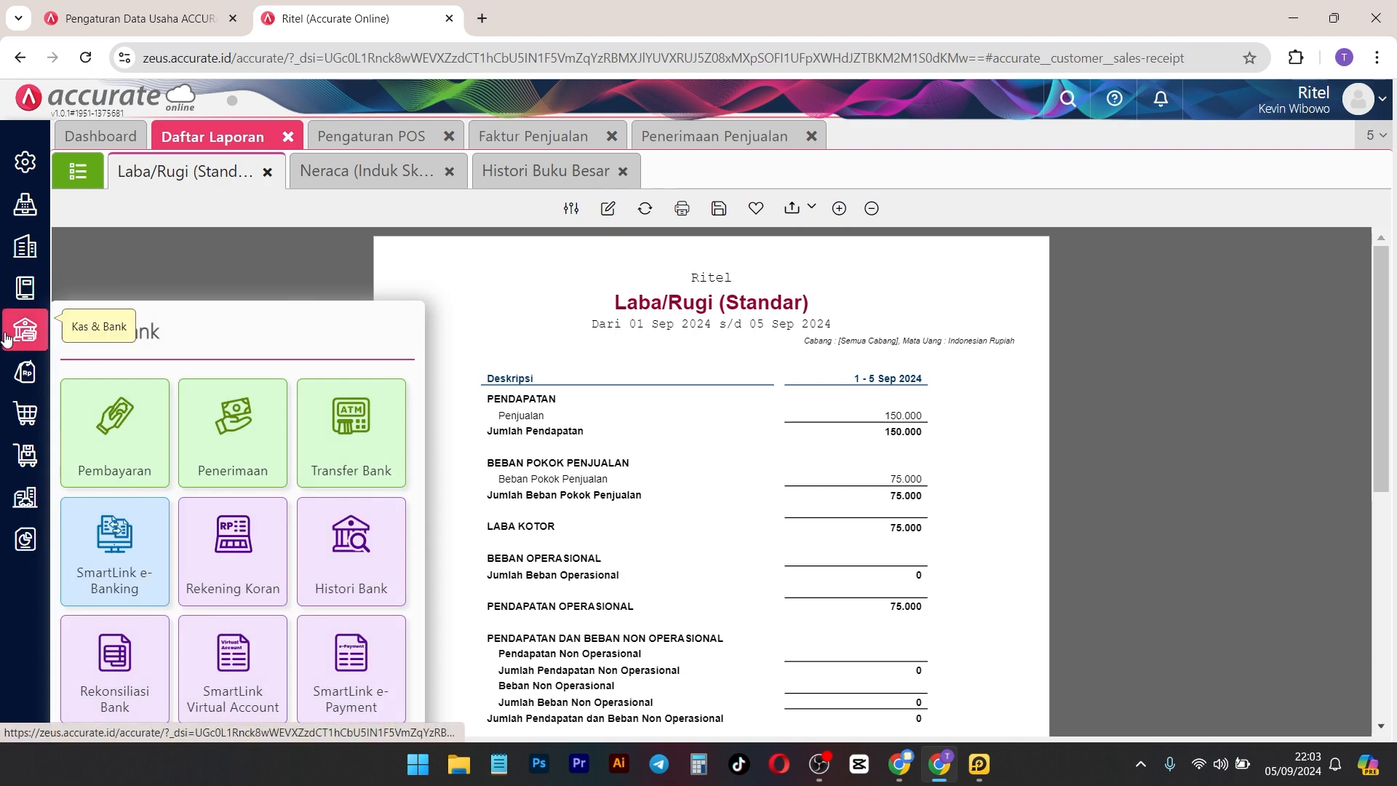
click(98, 407)
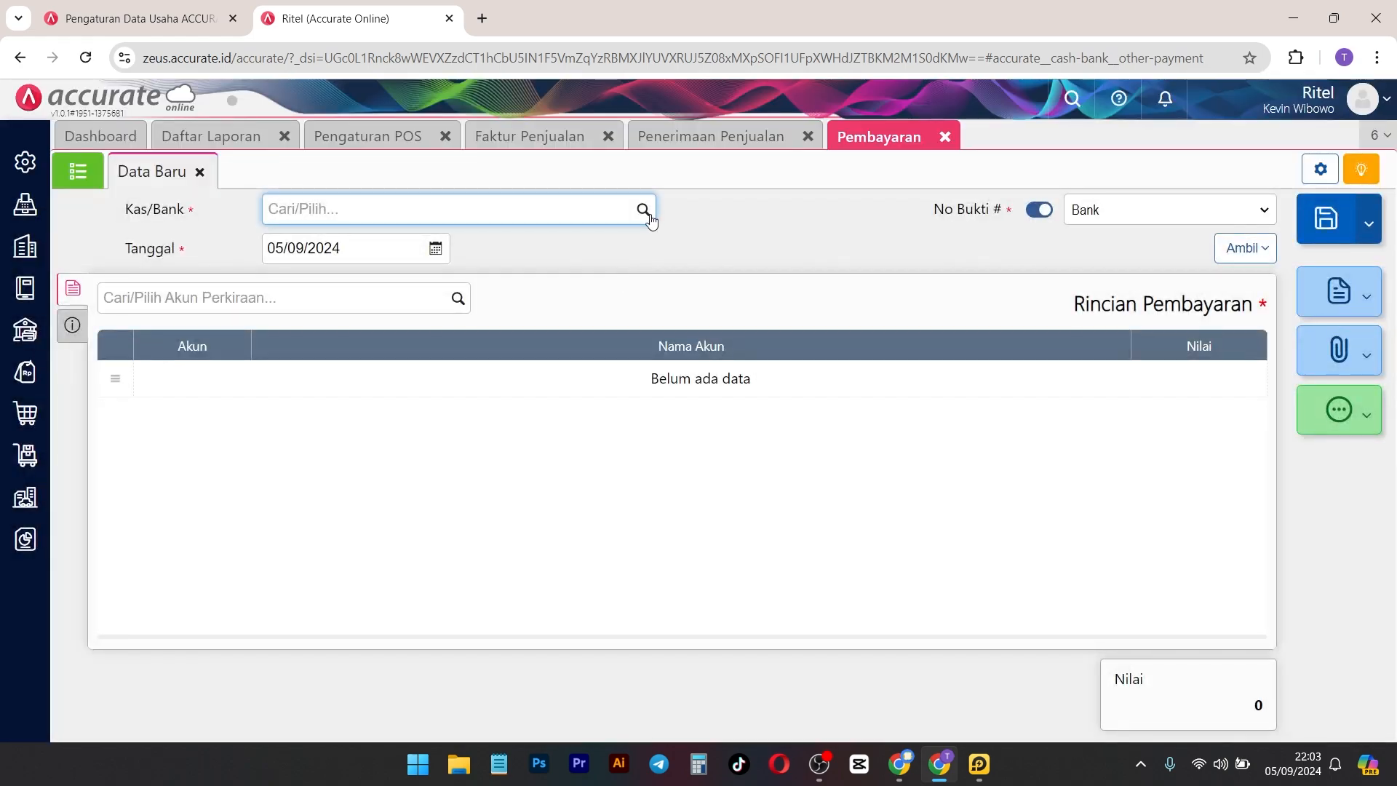
click(649, 219)
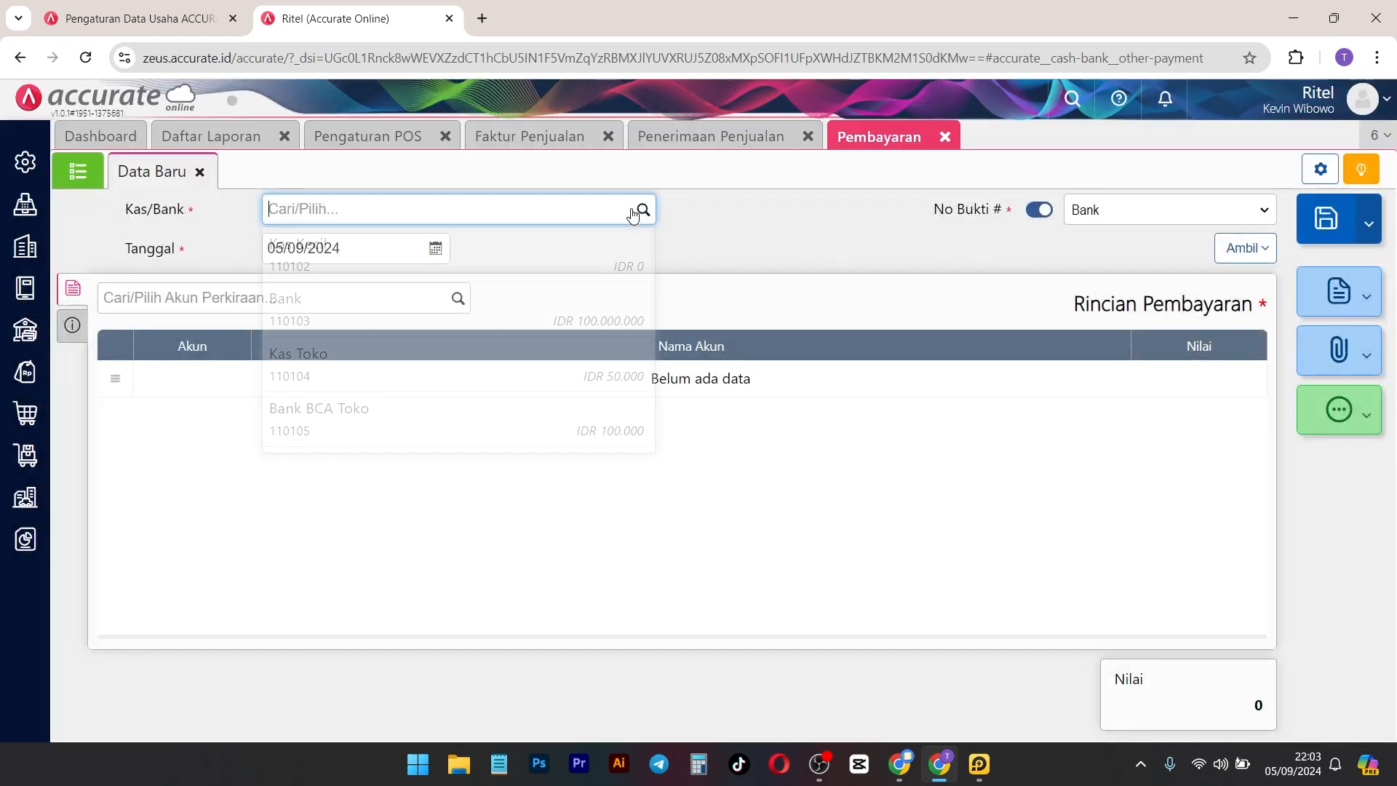
click(358, 311)
Step: Add a Beban Listrik line of Rp 500.000 to the payment details and save the payment
click(458, 298)
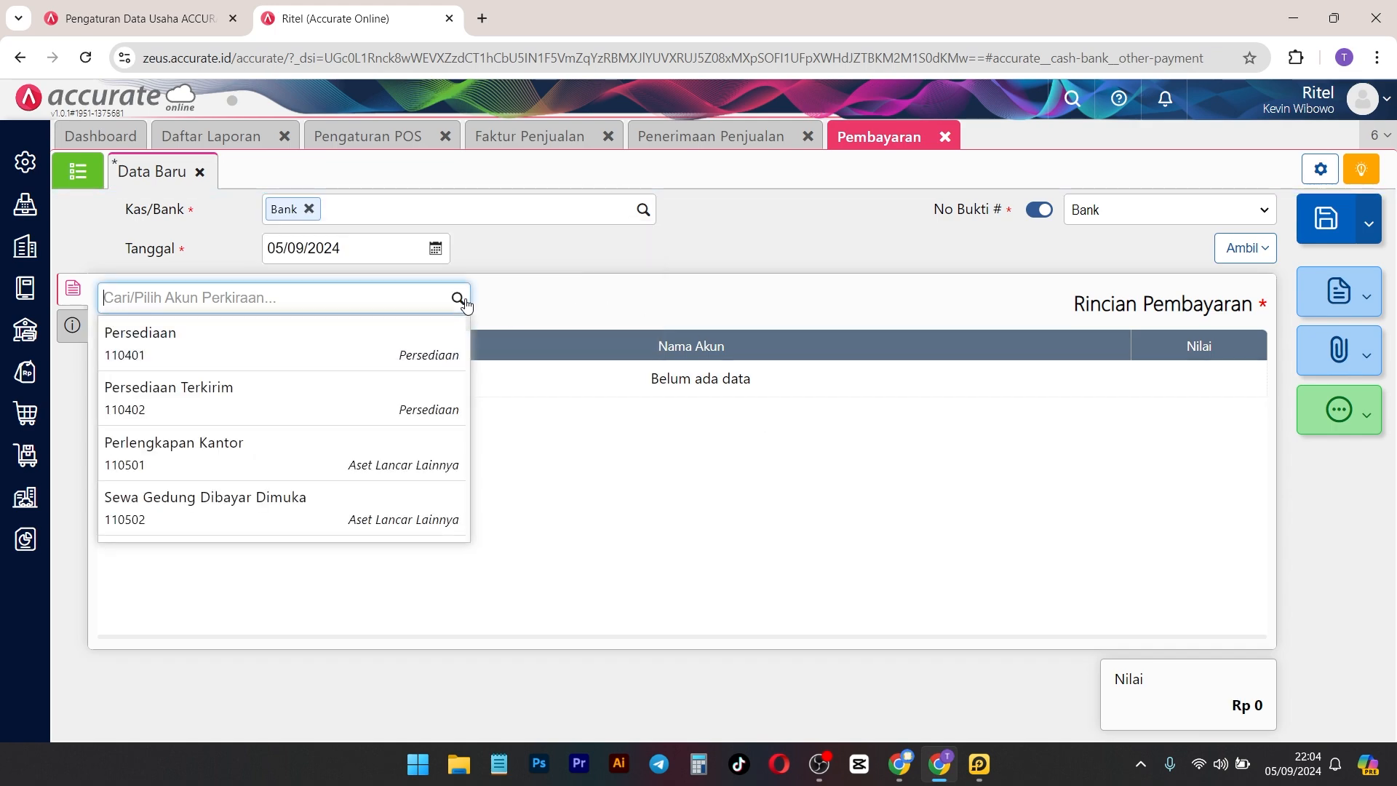
text(beban)
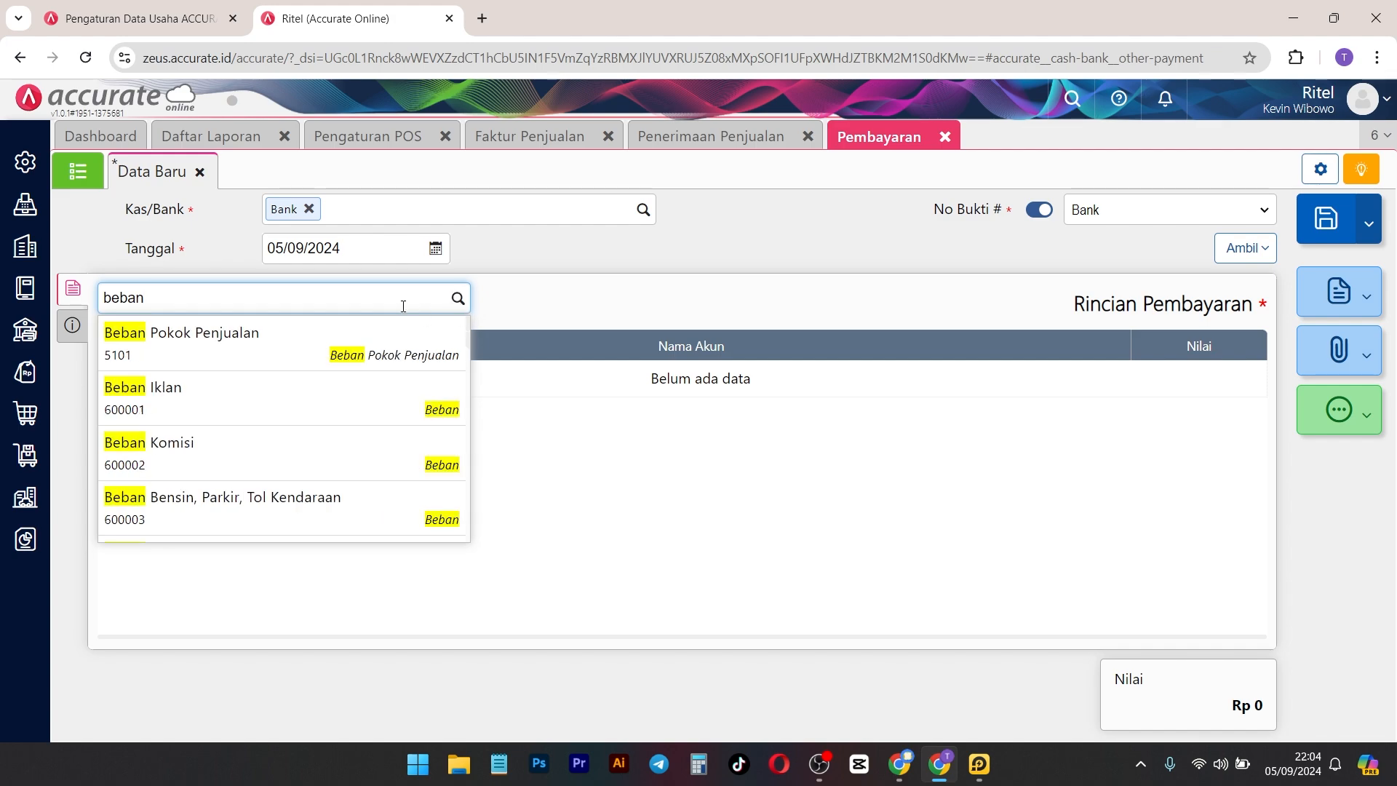
scroll(352, 405, down, 3)
scroll(283, 413, up, 3)
scroll(284, 413, down, 6)
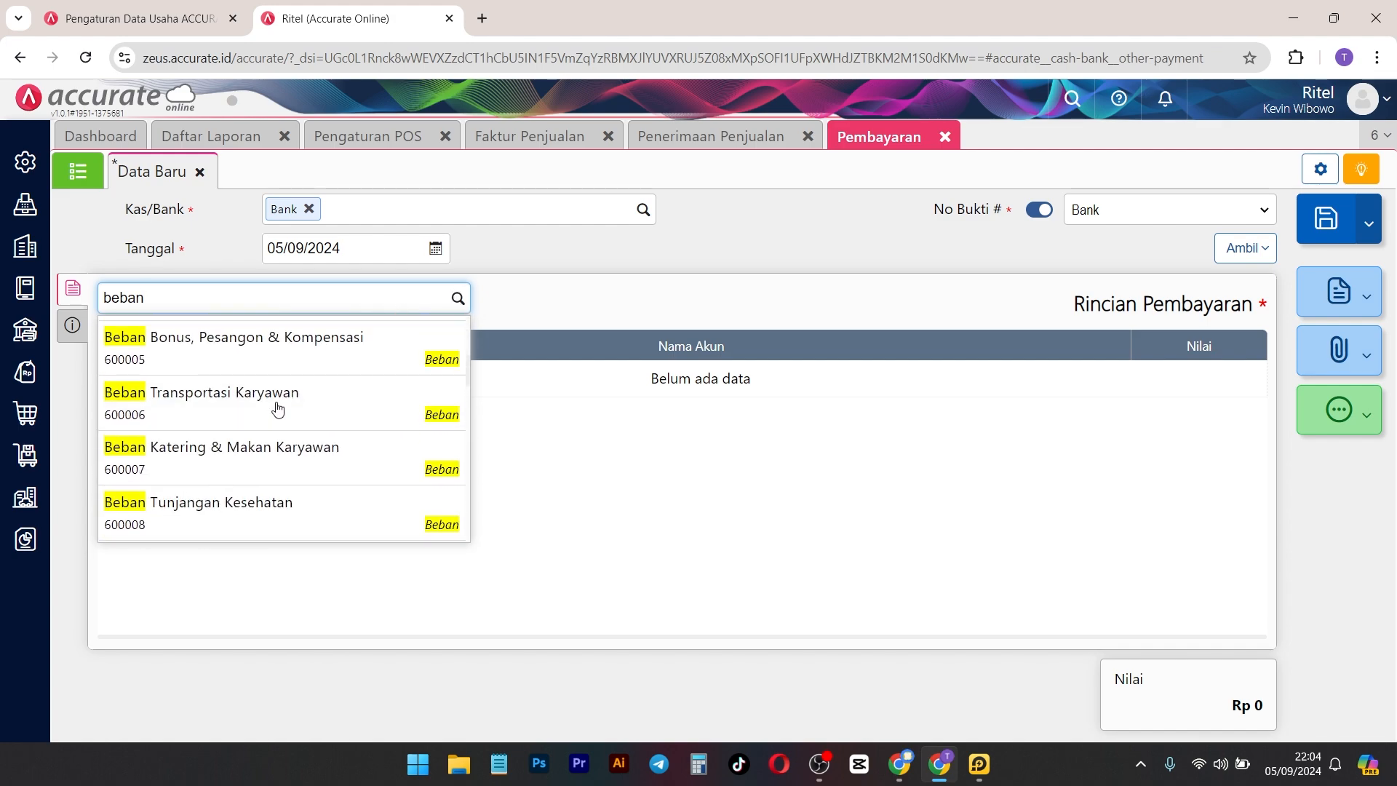
click(288, 406)
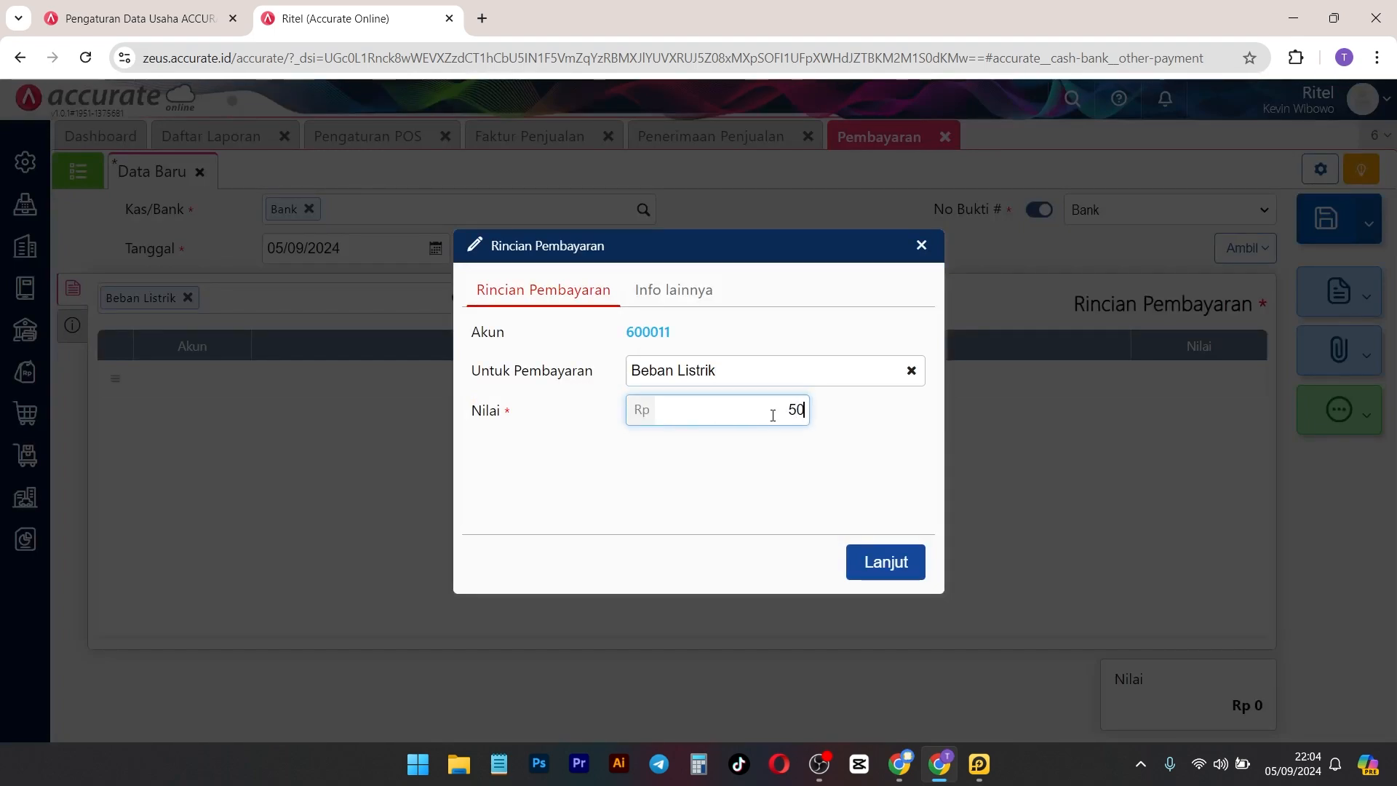
click(853, 564)
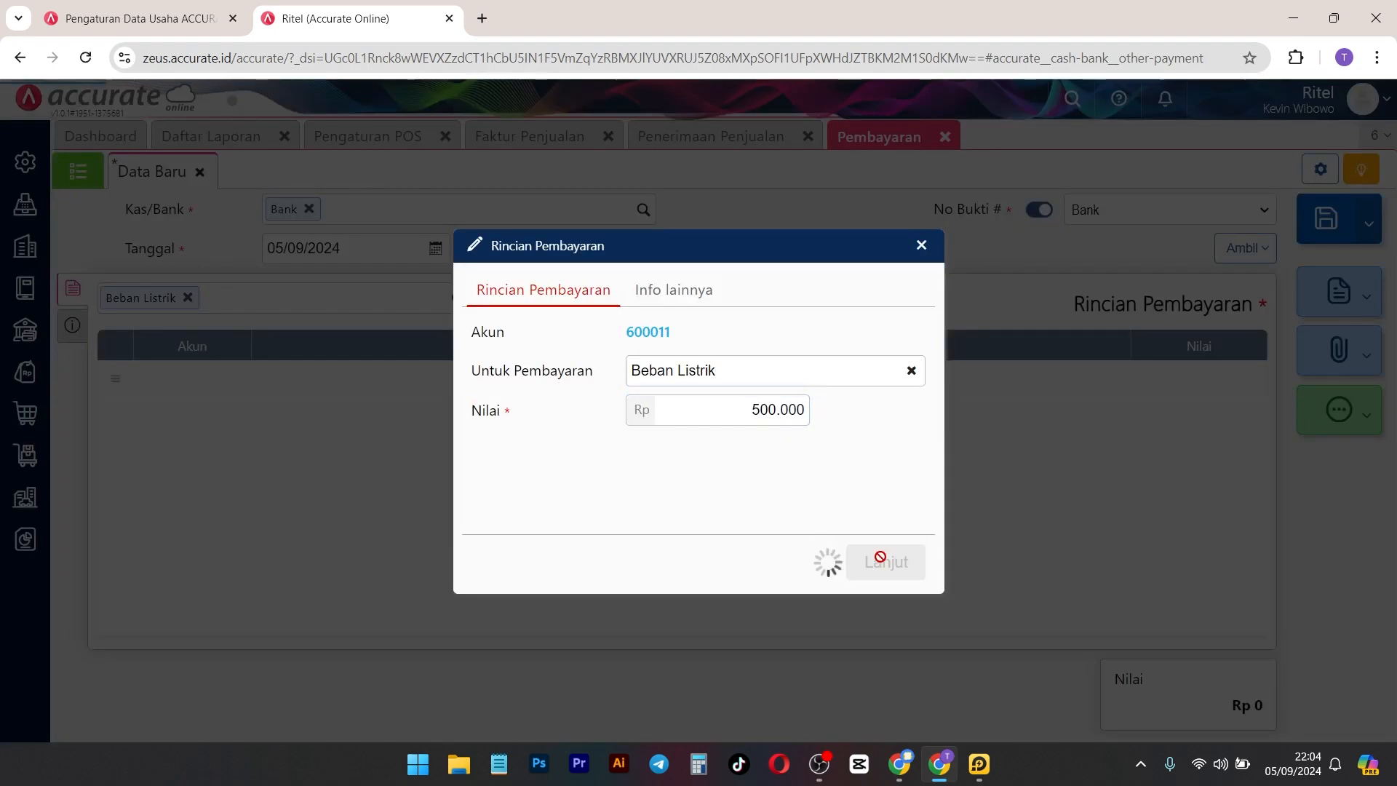
key(ctrl+s)
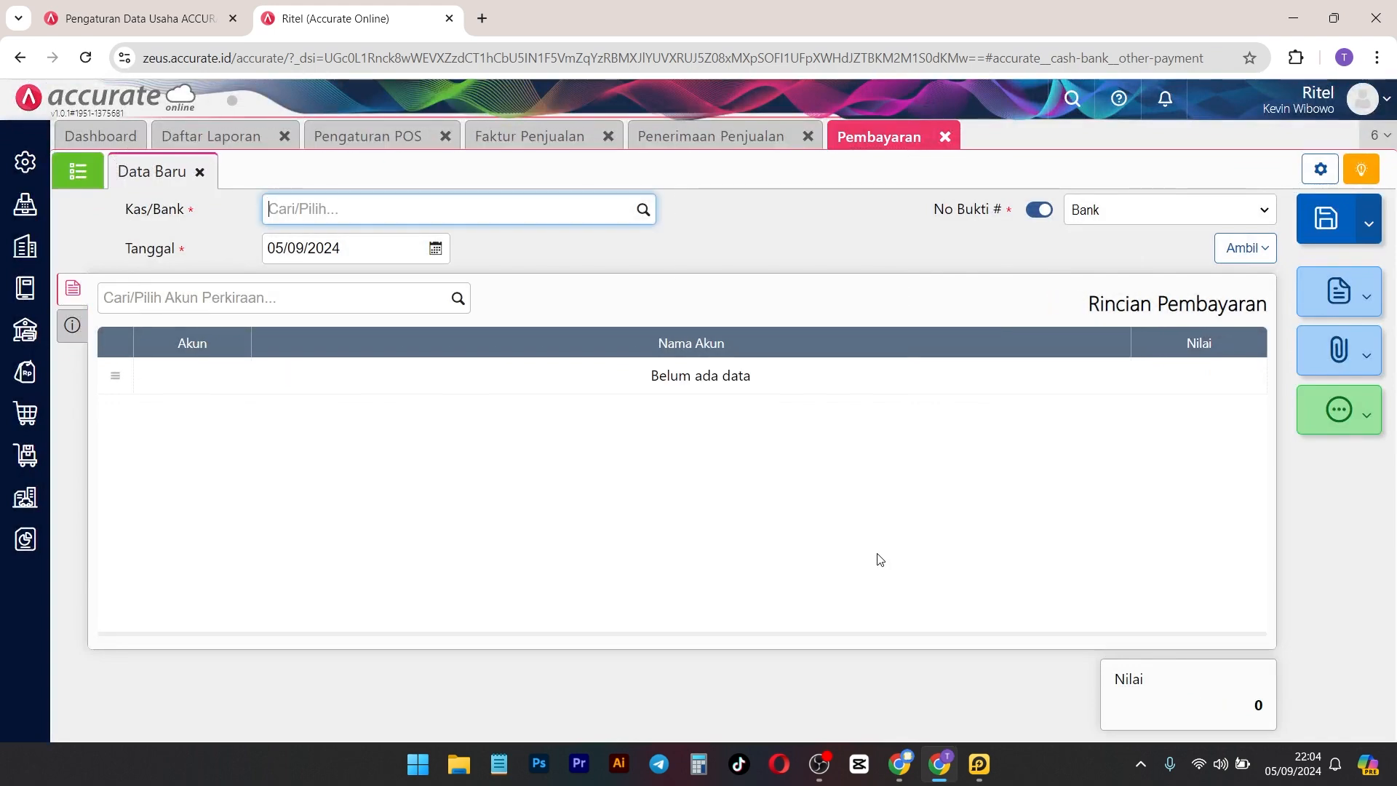
Step: Close the Histori Buku Besar report, refresh Neraca (Induk Skontro), and check its Bank balance and Laba Tahun Ini
click(226, 138)
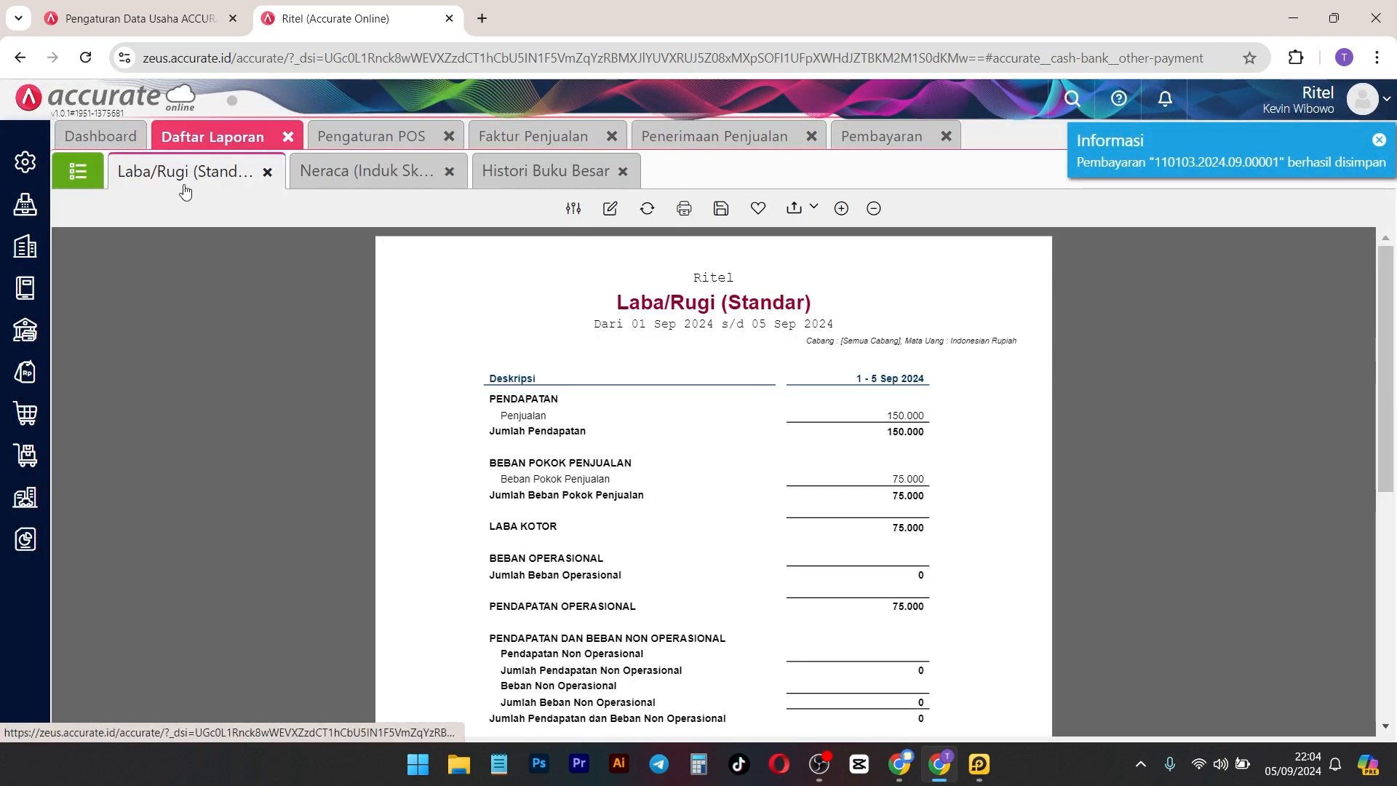
click(390, 173)
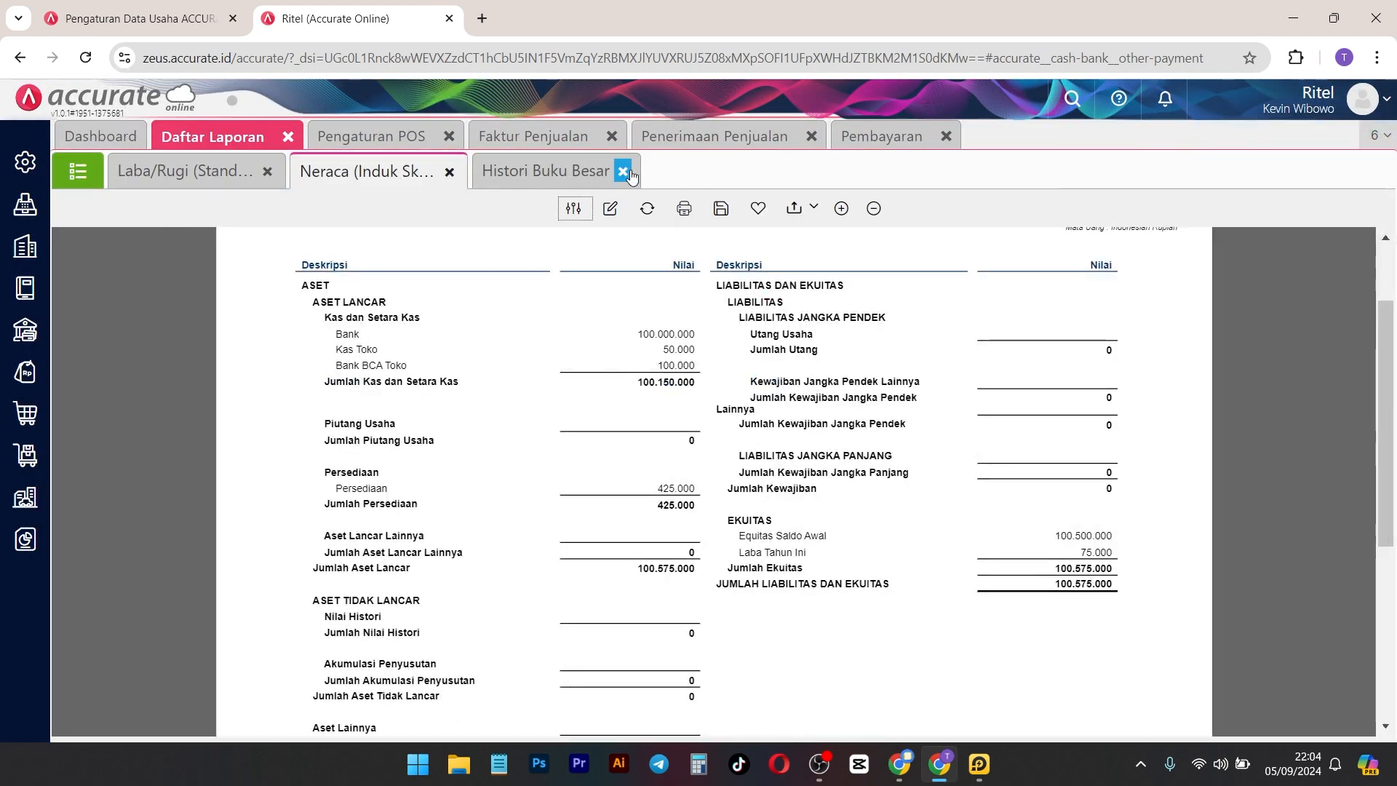
click(623, 171)
scroll(459, 393, up, 2)
scroll(459, 393, up, 1)
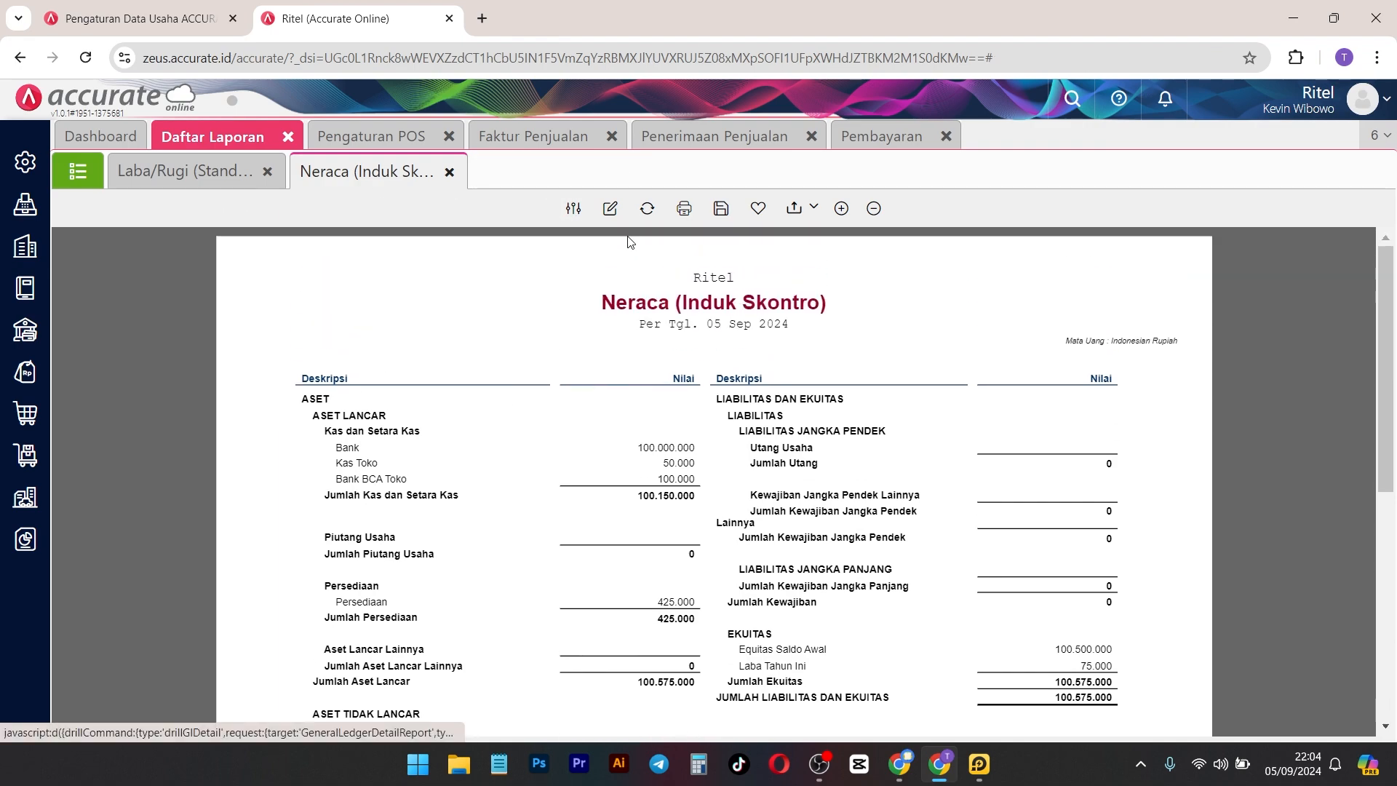
click(646, 216)
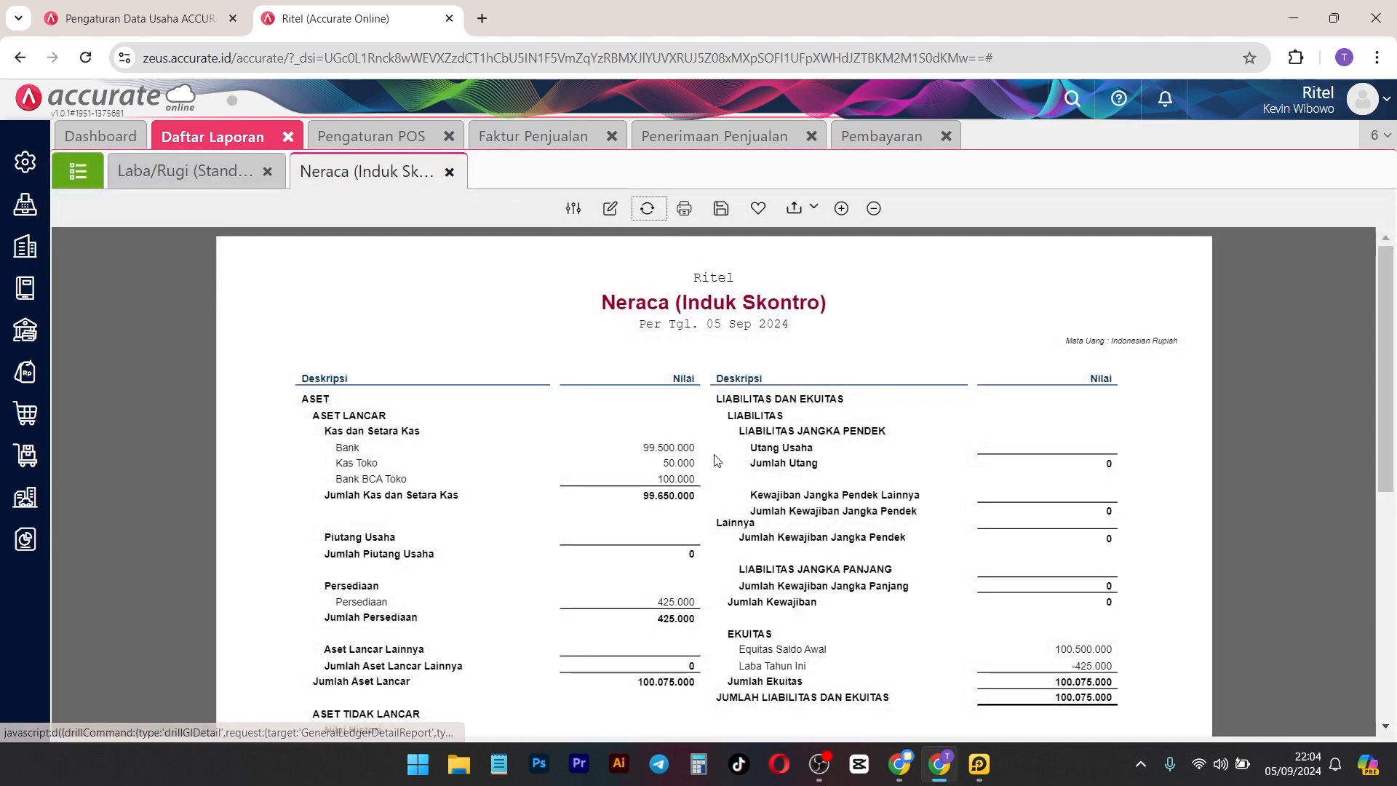
scroll(753, 508, down, 2)
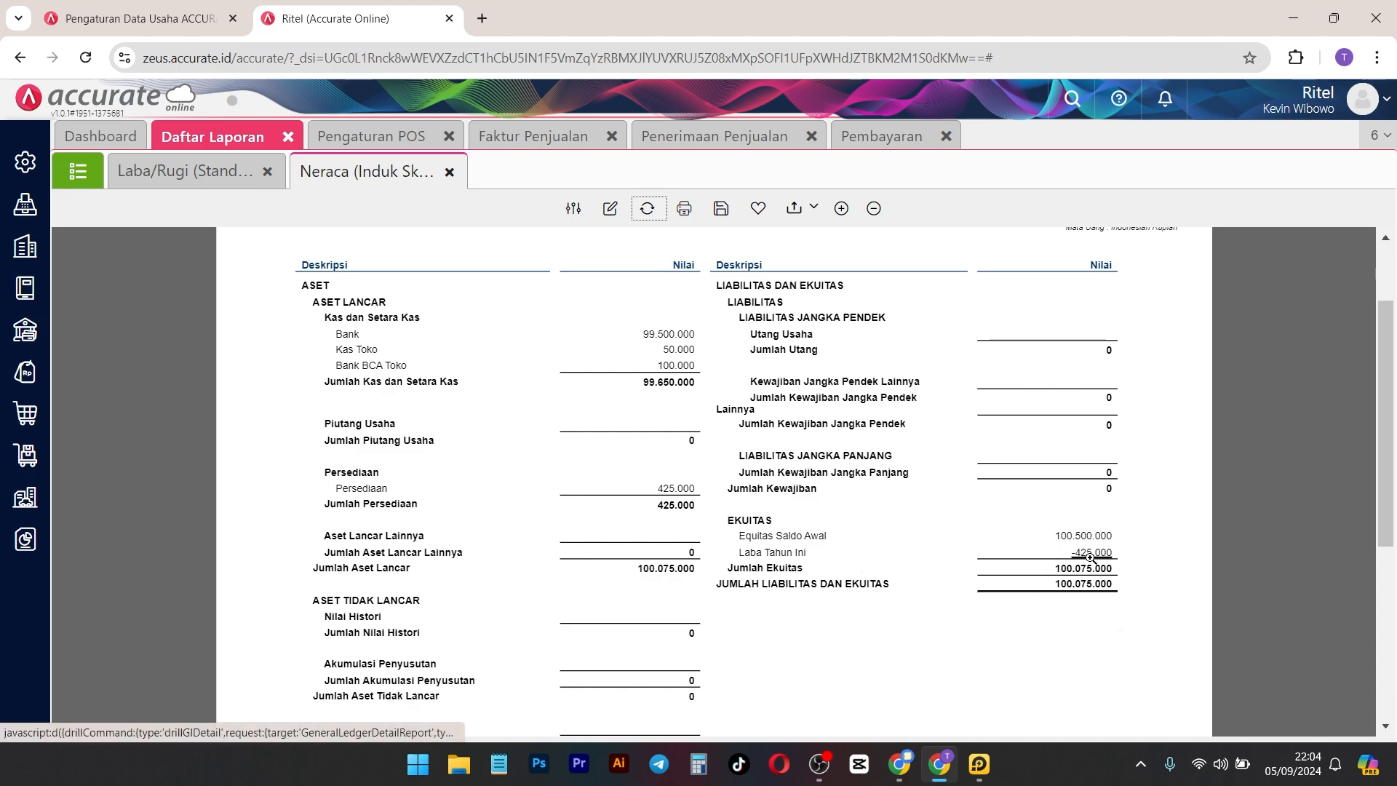
scroll(1086, 567, down, 3)
scroll(1014, 461, up, 6)
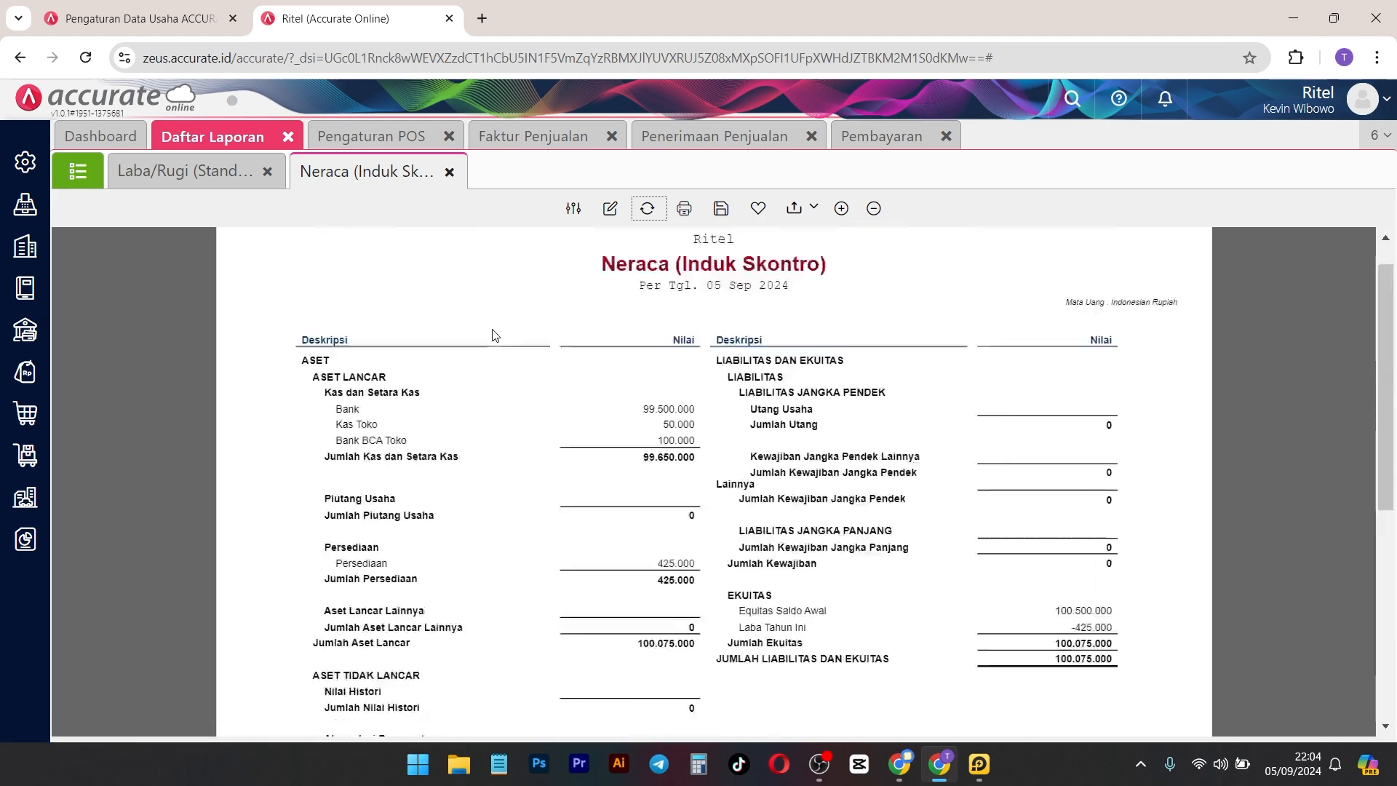
Step: Refresh the Laba/Rugi (Standar) report and review the Beban Operasional section and Laba Bersih
click(155, 169)
scroll(1063, 491, down, 2)
scroll(684, 265, up, 3)
click(648, 209)
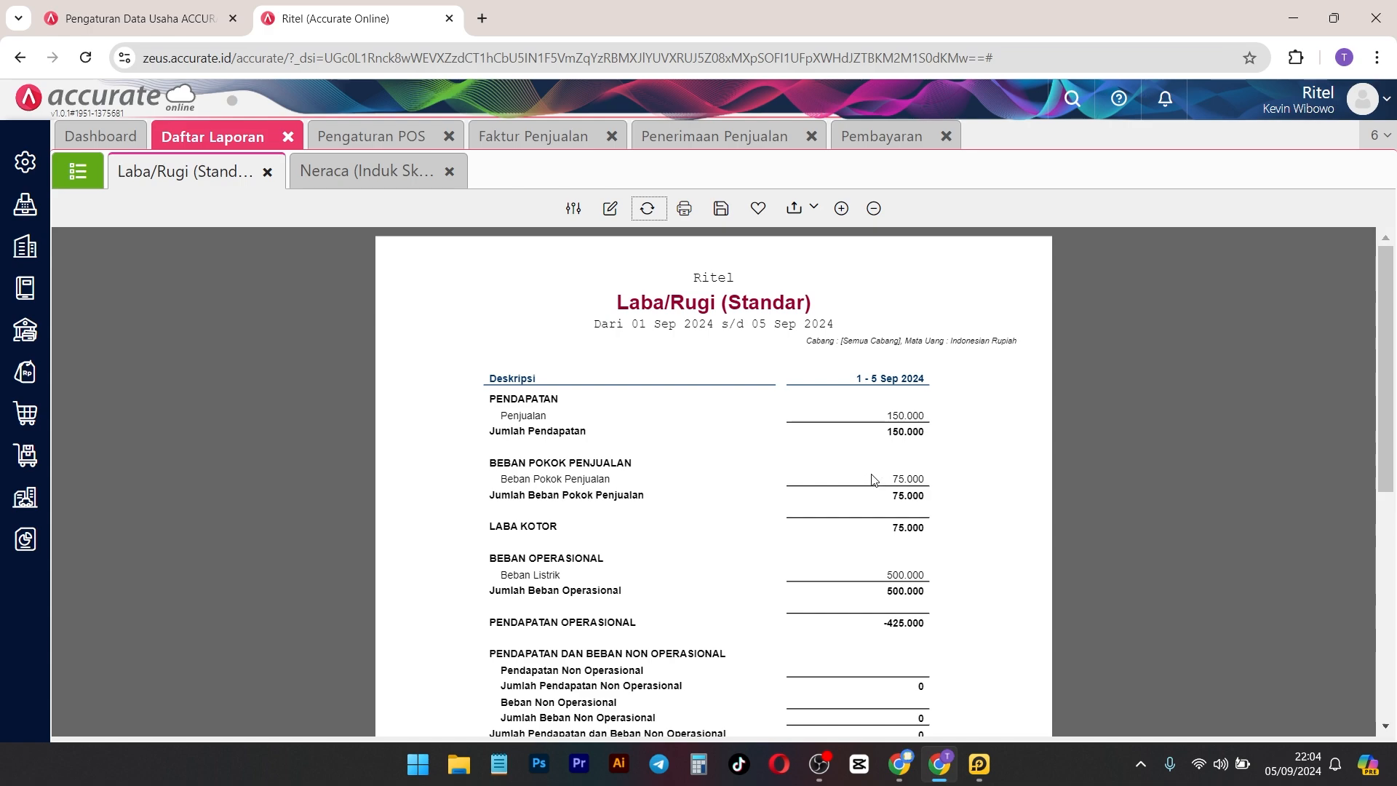
scroll(574, 406, down, 2)
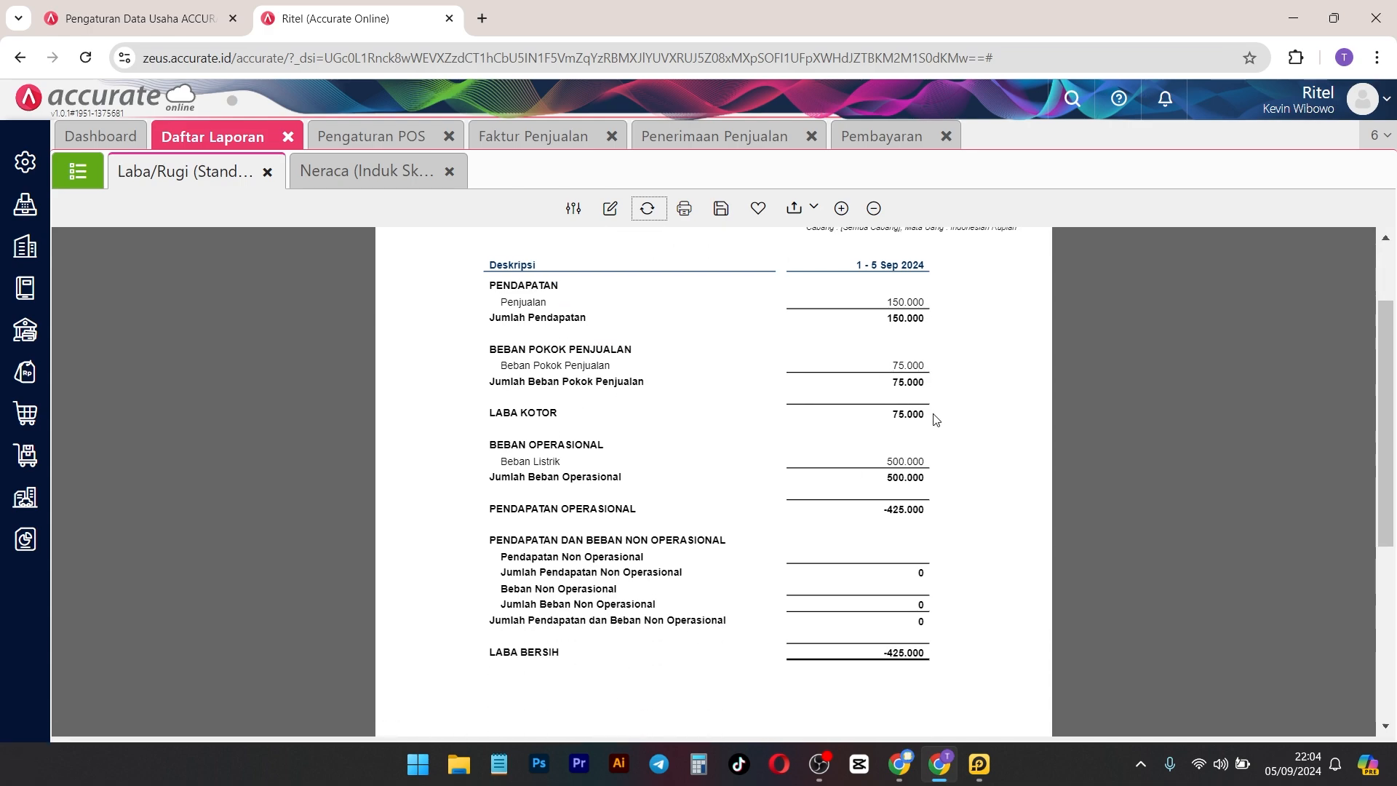
drag(630, 449, 453, 448)
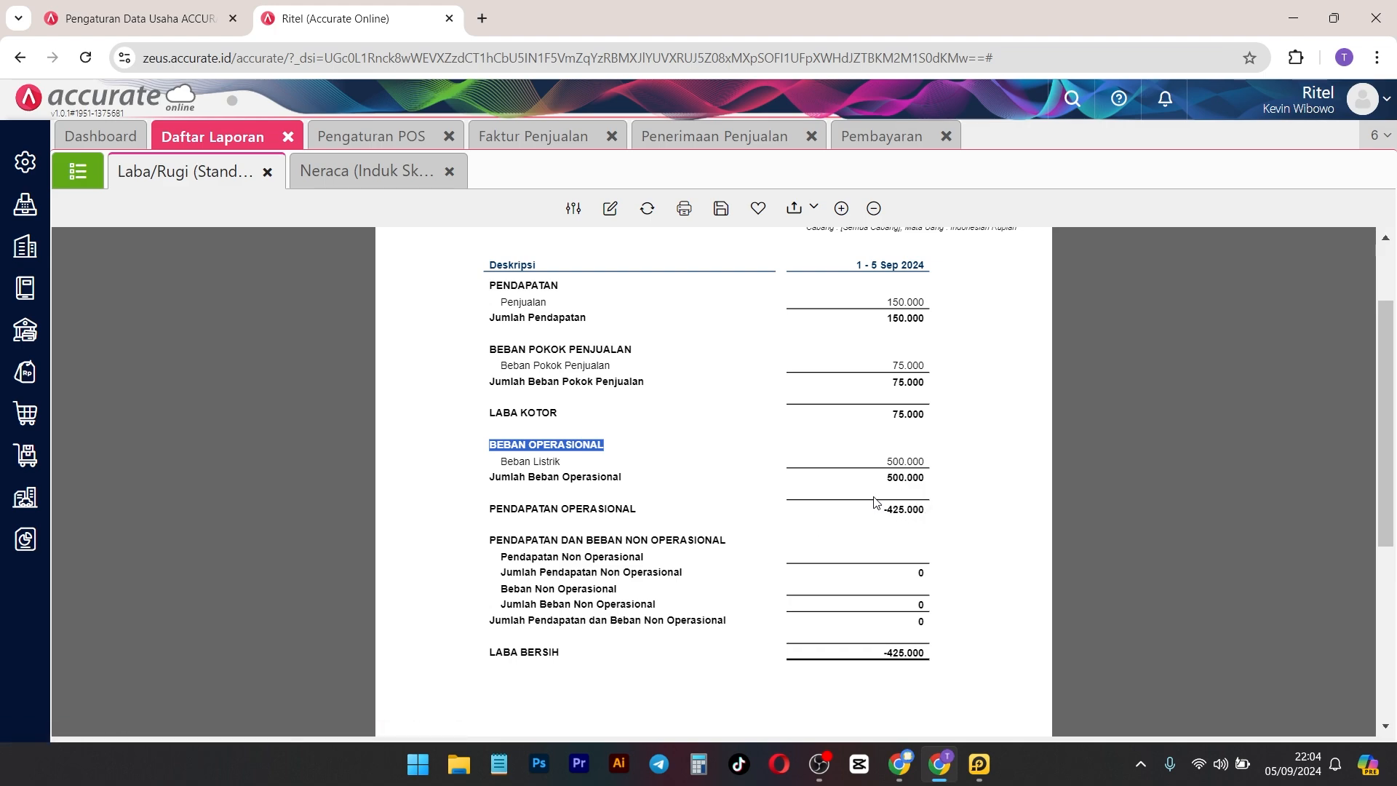
scroll(866, 589, up, 2)
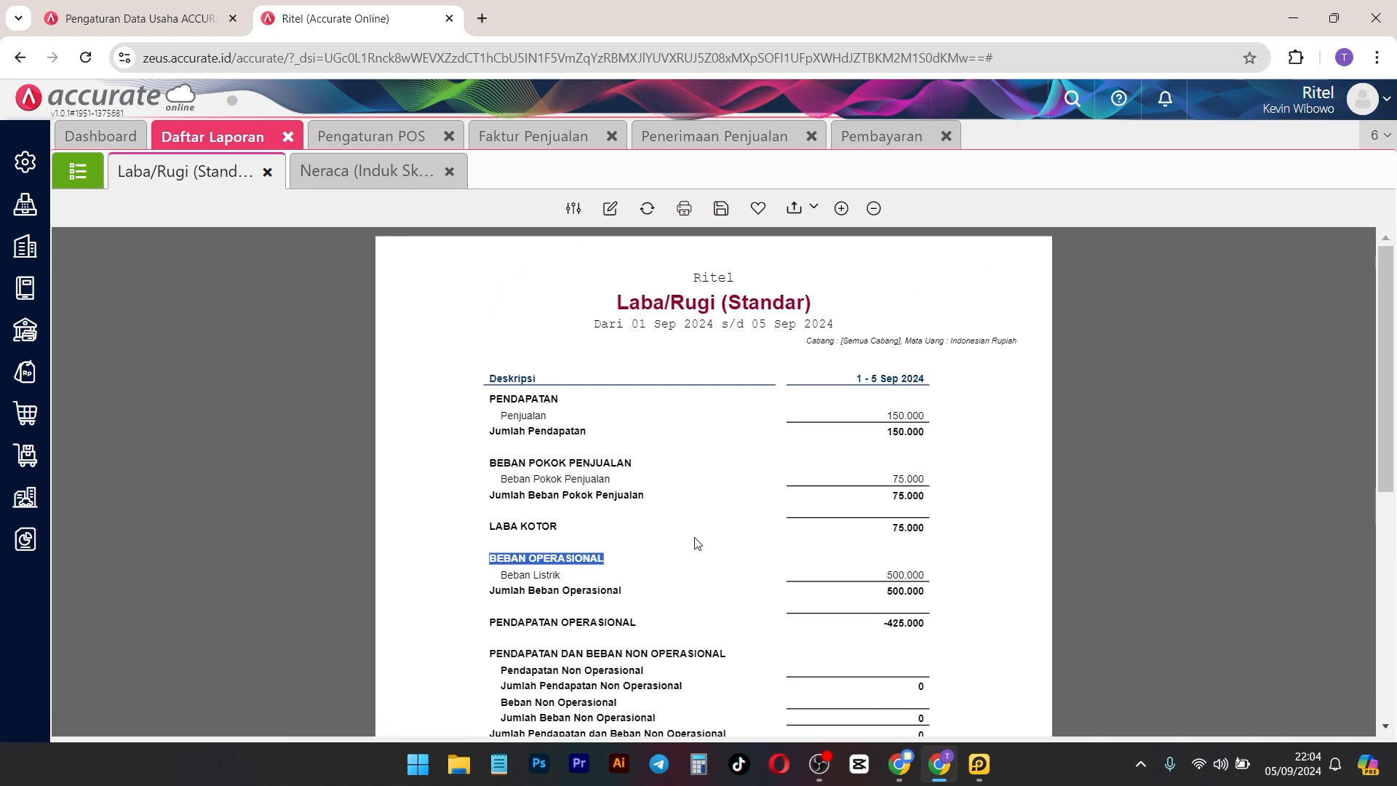
scroll(696, 543, down, 5)
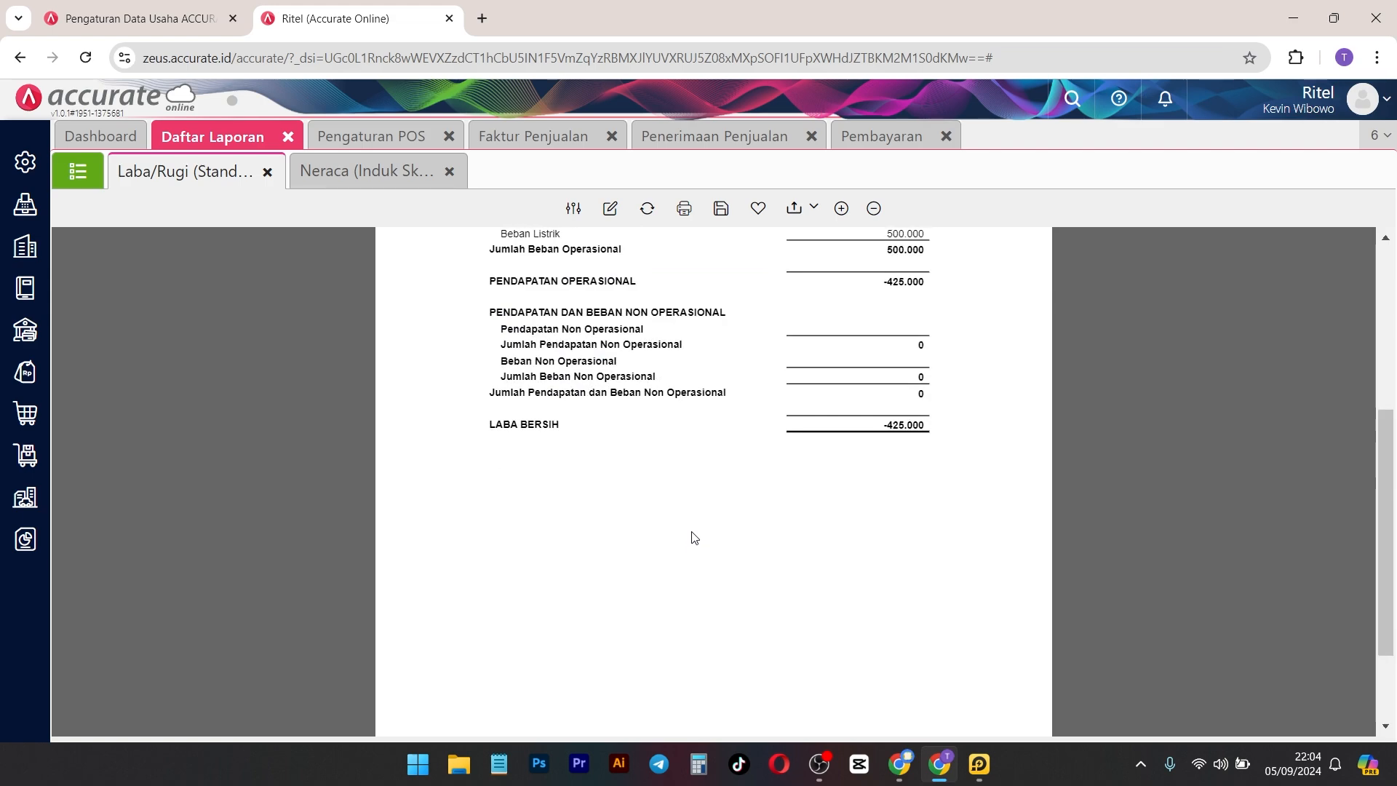